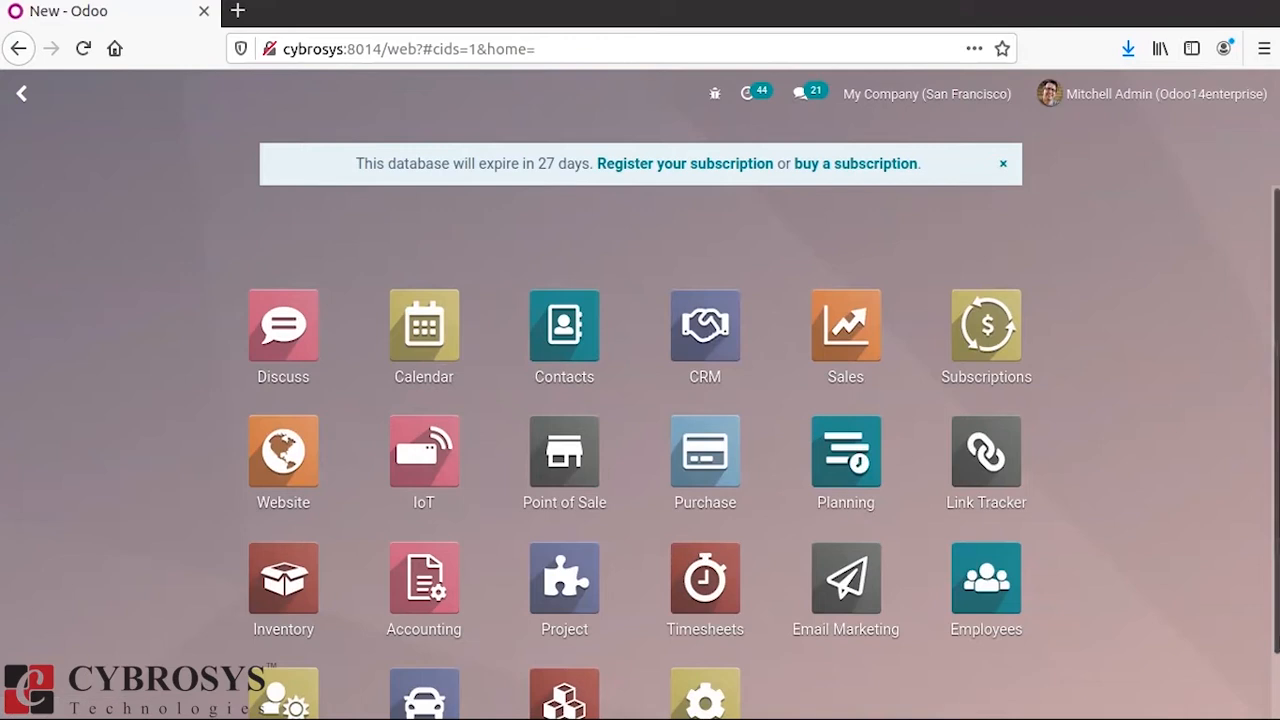
# Open the configuration settings of the Accounting app.
pyautogui.scroll(-1, 640, 450)
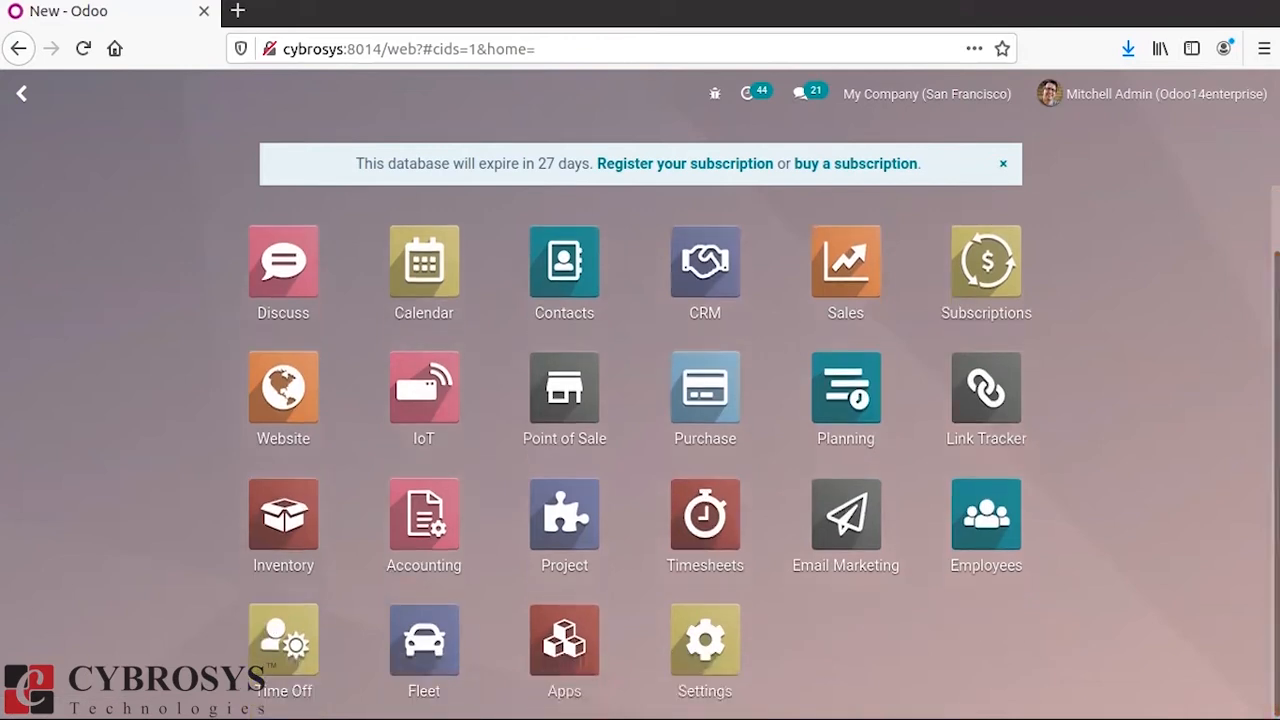
pyautogui.click(427, 519)
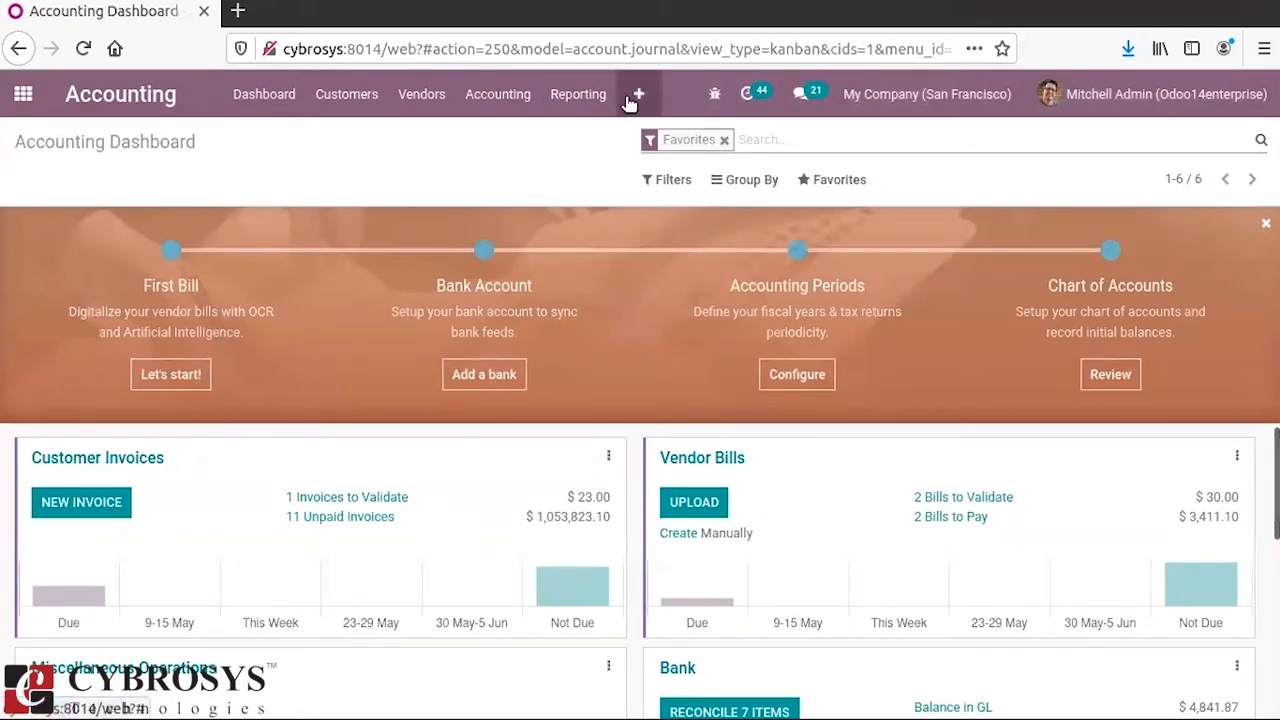
pyautogui.click(637, 96)
pyautogui.click(676, 176)
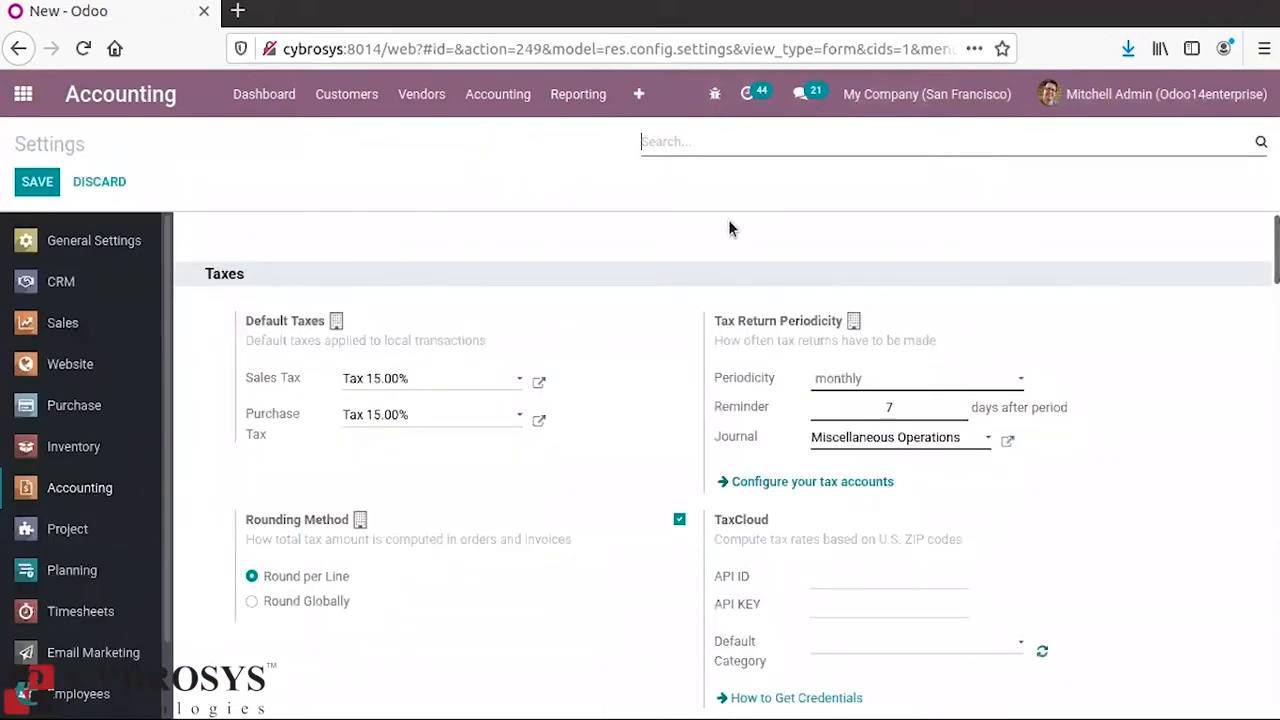
# Search the settings for "anglo" and check the Anglo-Saxon Accounting option.
pyautogui.write('a')
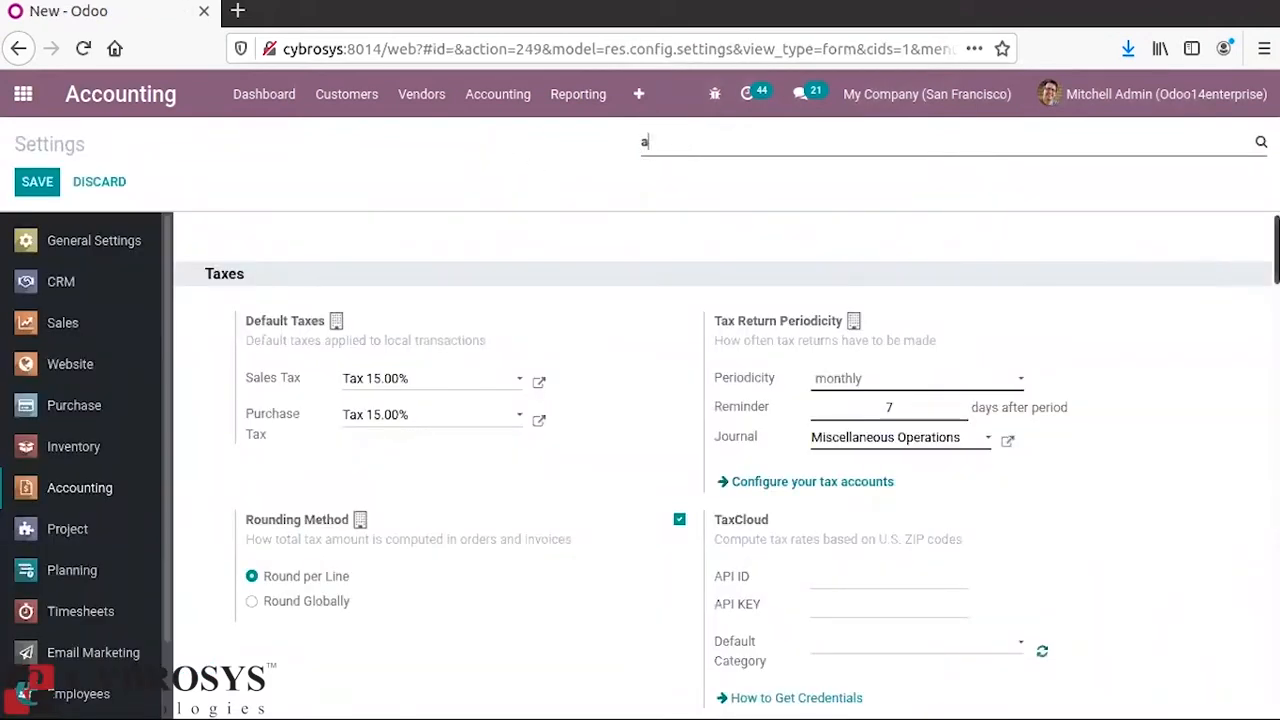
pyautogui.write('nglo')
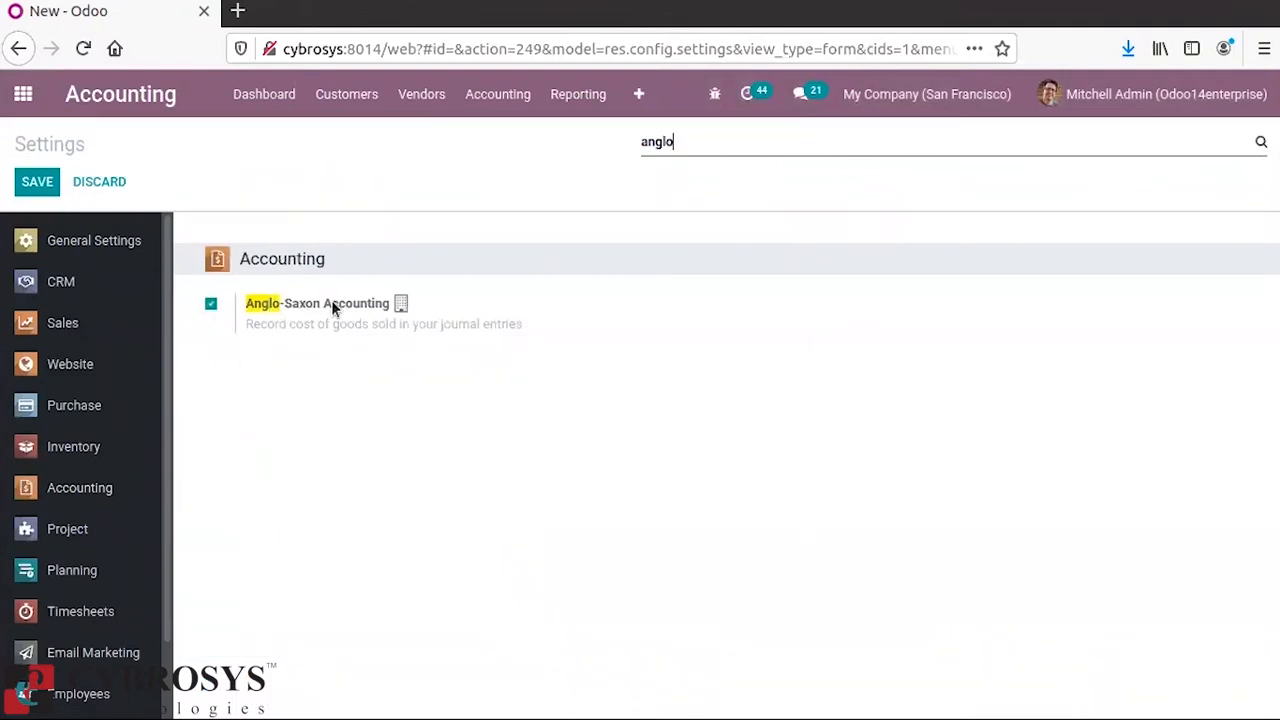
pyautogui.moveTo(372, 308)
pyautogui.moveTo(246, 305); pyautogui.dragTo(434, 303)
pyautogui.click(434, 303)
# Open the Acoustic Bloc Screens product from the product list of the Sales app.
pyautogui.click(23, 96)
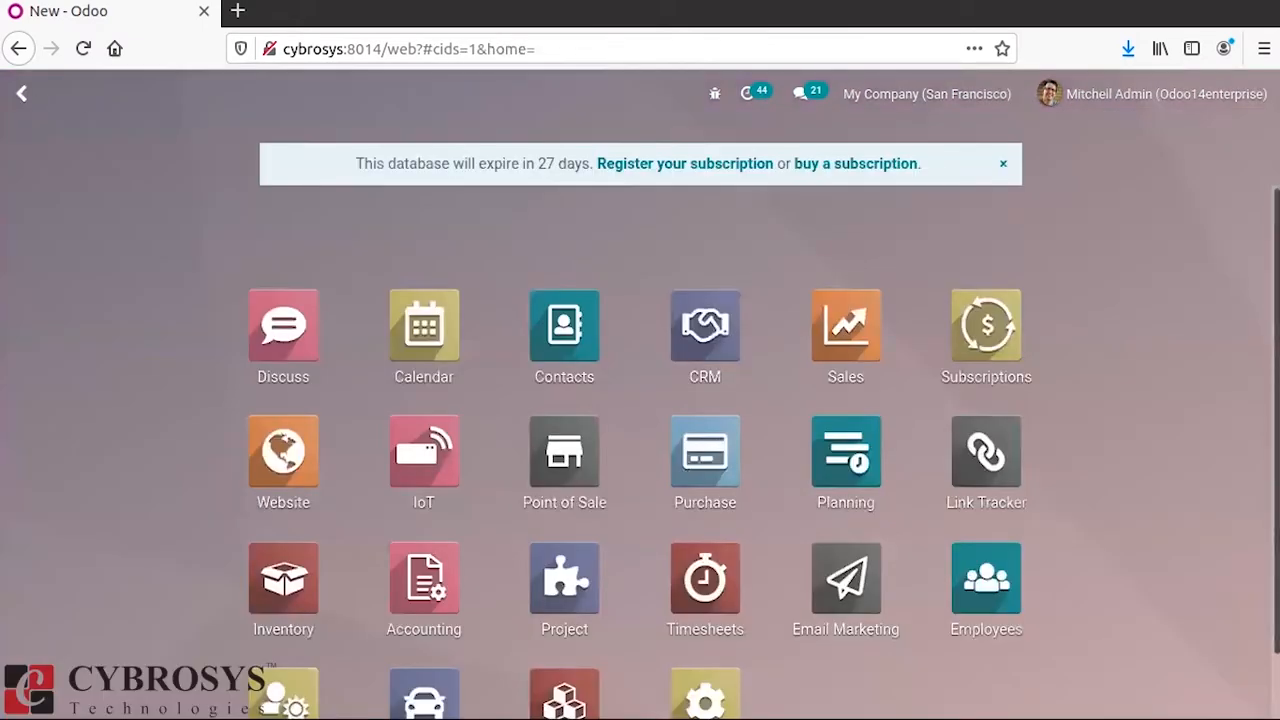
pyautogui.click(814, 330)
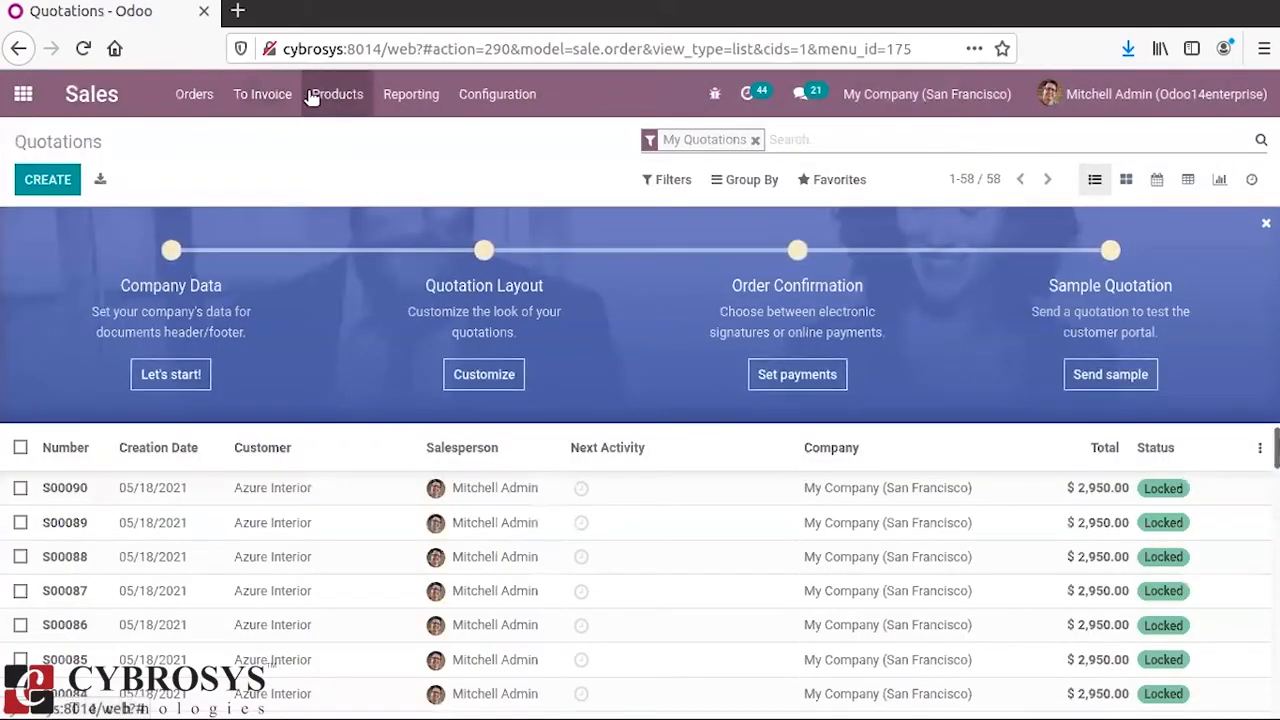
pyautogui.click(312, 94)
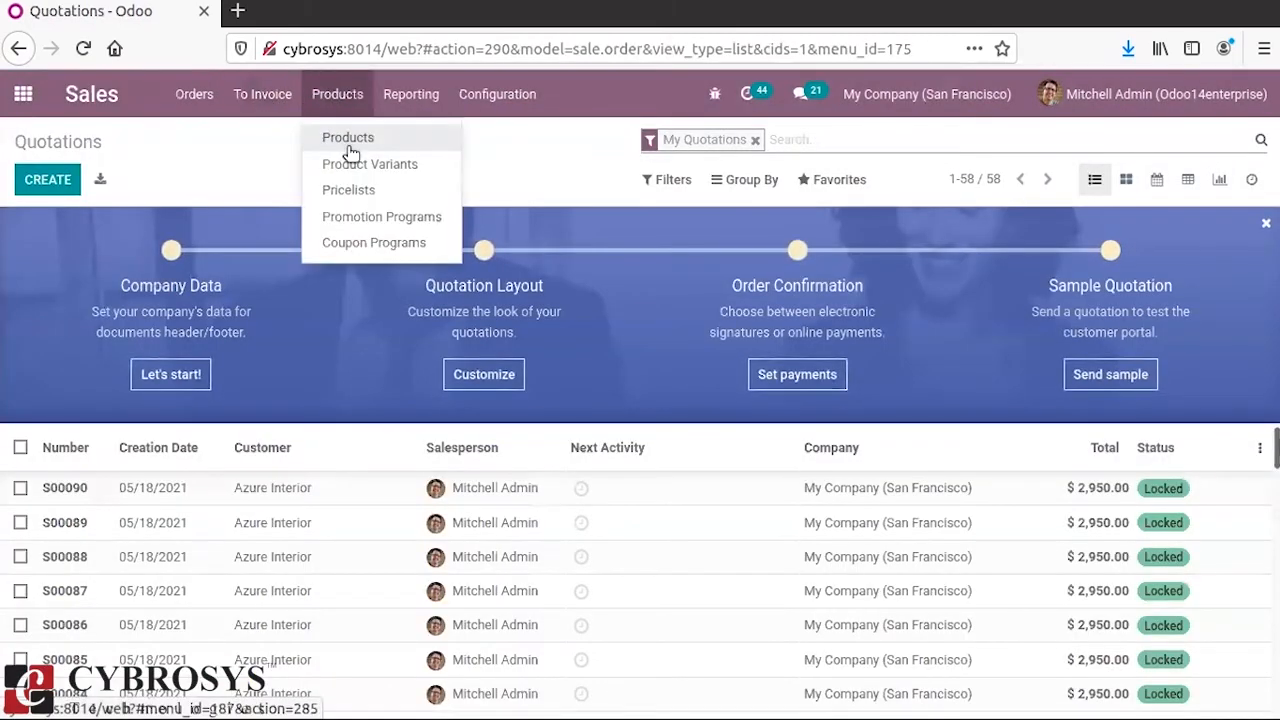
pyautogui.click(347, 143)
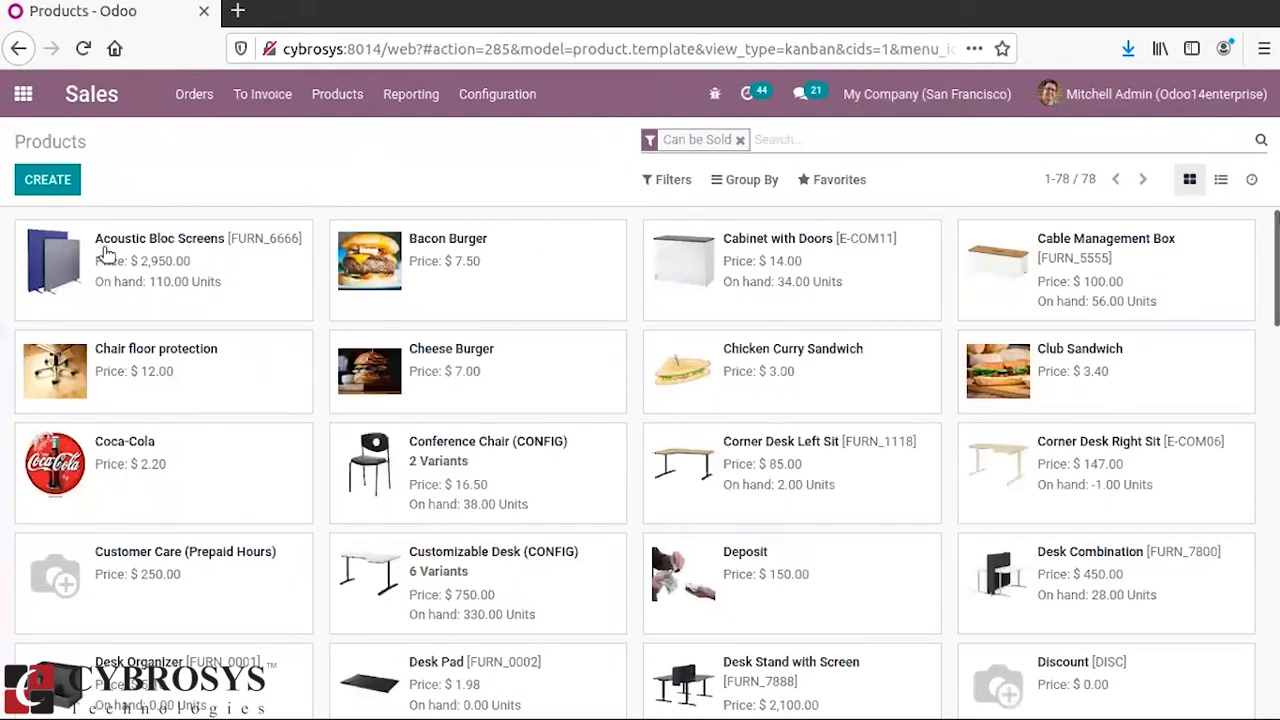
pyautogui.click(205, 249)
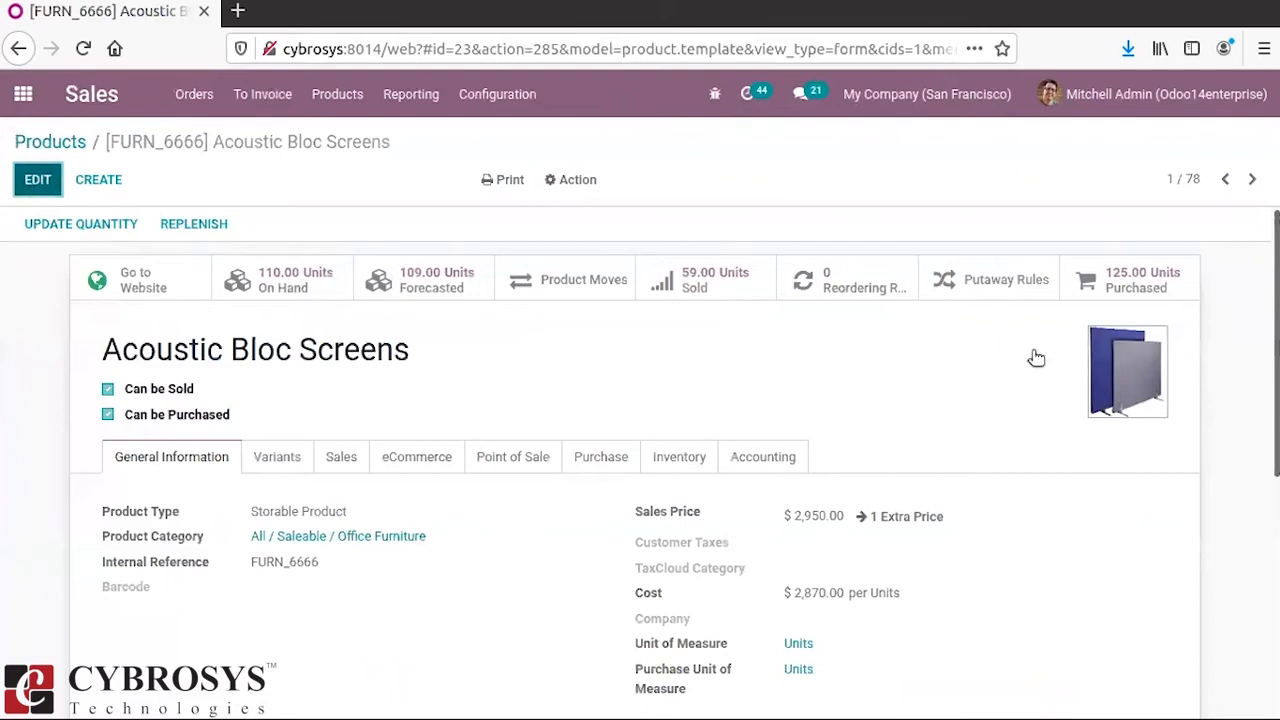
# Put the Acoustic Bloc Screens product in edit mode and check its sales price and cost.
pyautogui.hotkey('alt', 'shift', 'a')
pyautogui.scroll(-3, 502, 425)
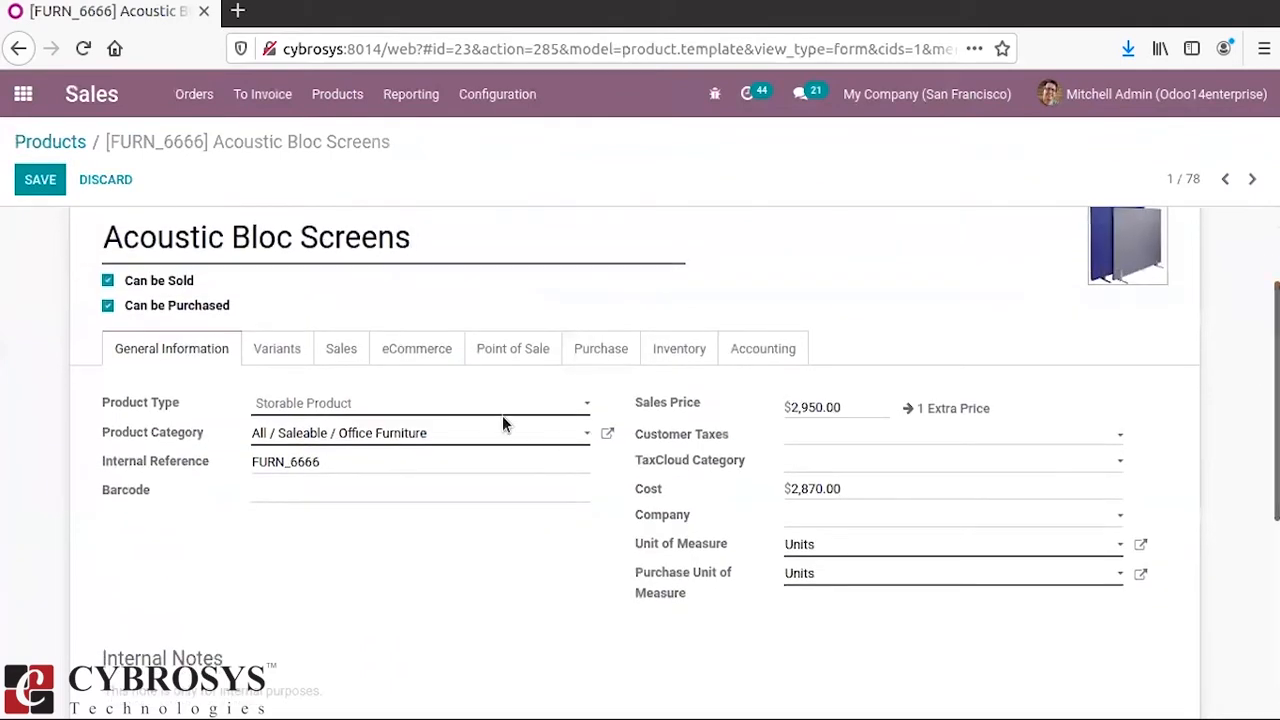
pyautogui.click(830, 407)
pyautogui.doubleClick(830, 407)
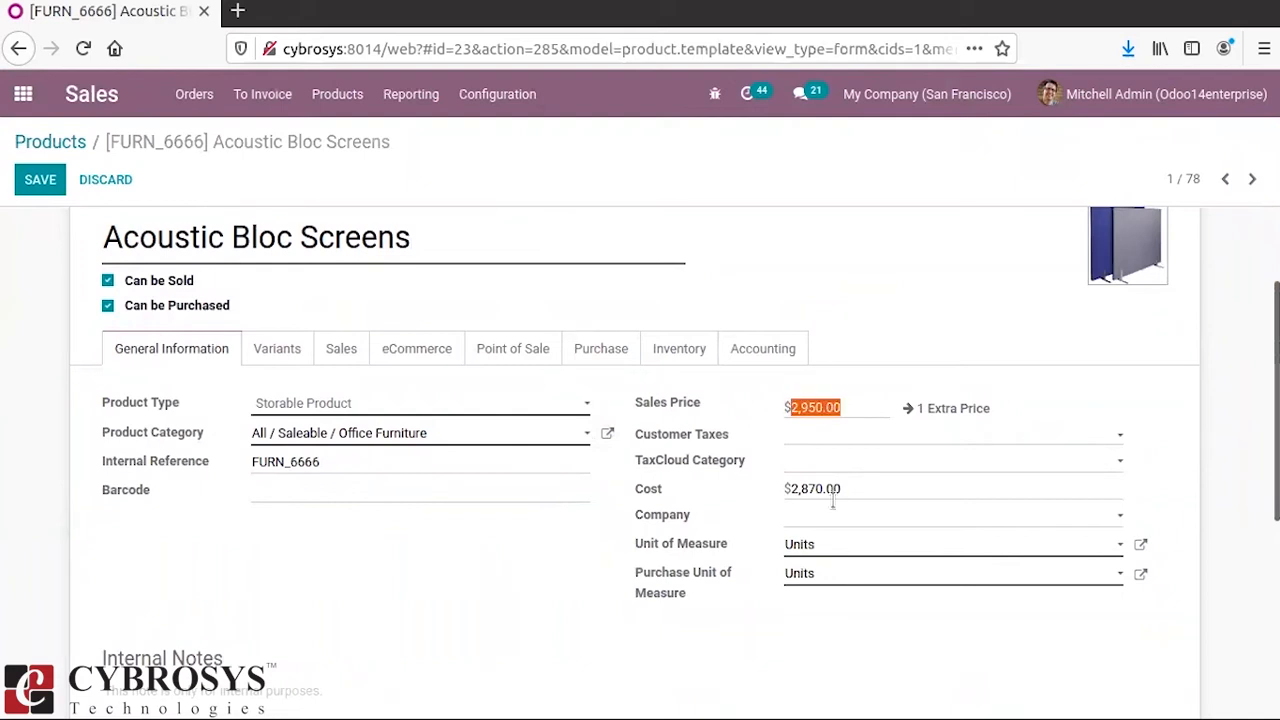
pyautogui.moveTo(845, 488); pyautogui.dragTo(789, 487)
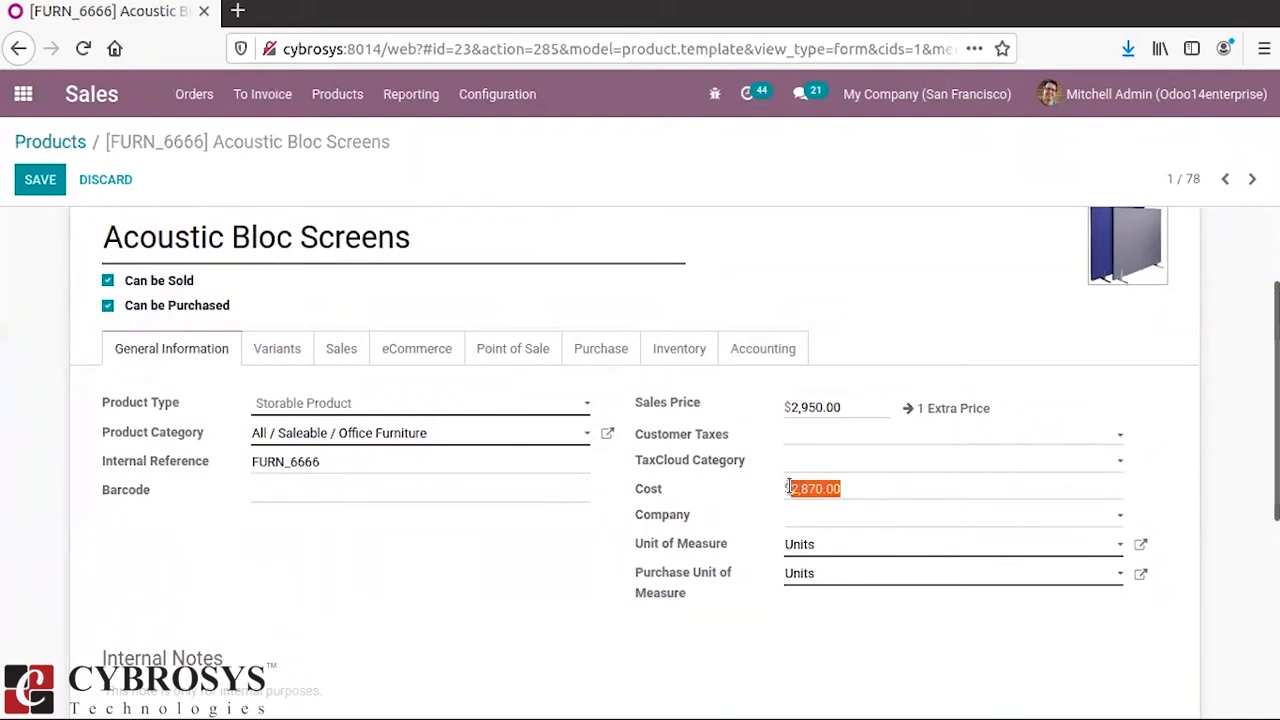
pyautogui.click(444, 516)
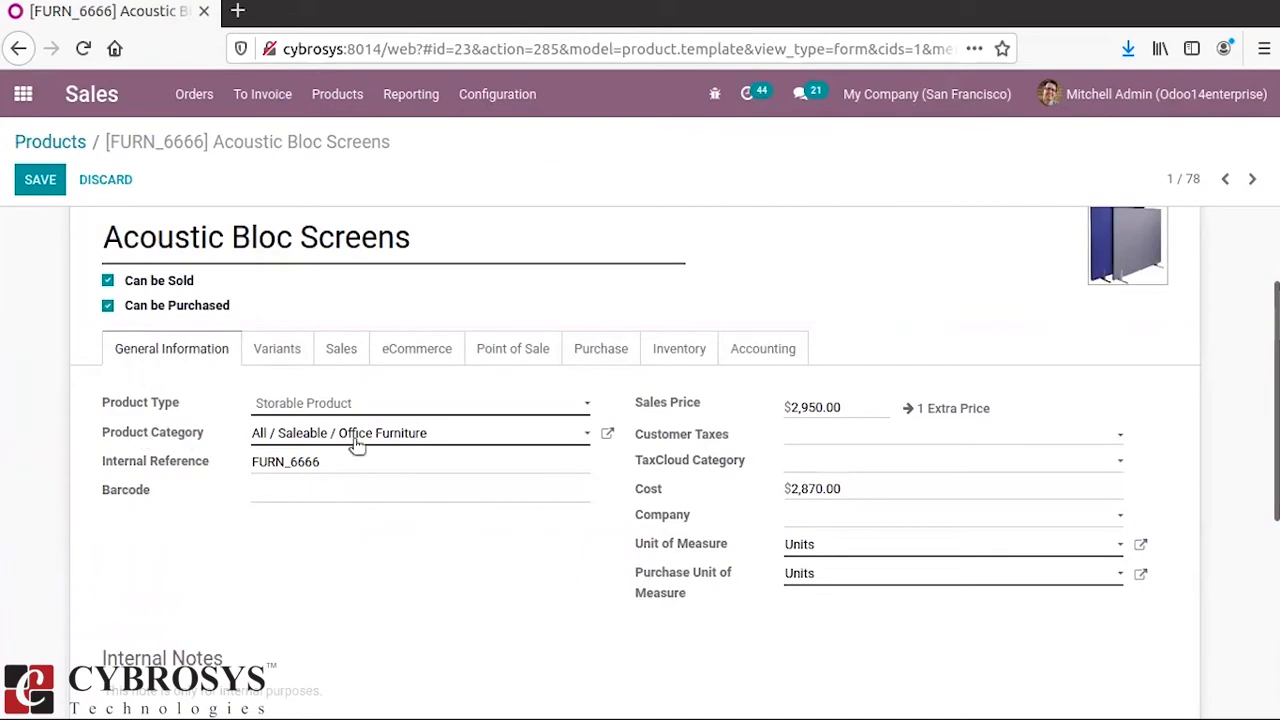
# Open the product's Office Furniture category and review the available Costing Method and Inventory Valuation options.
pyautogui.click(604, 432)
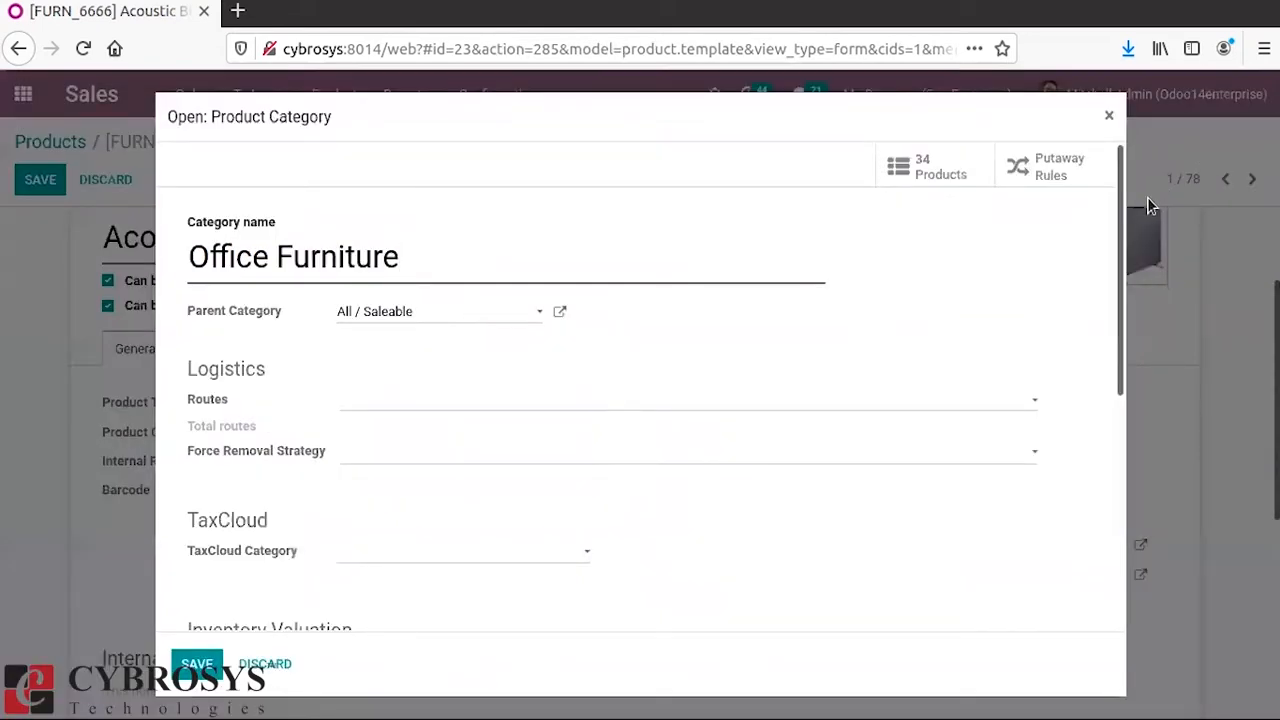
pyautogui.moveTo(1124, 235); pyautogui.dragTo(1125, 417)
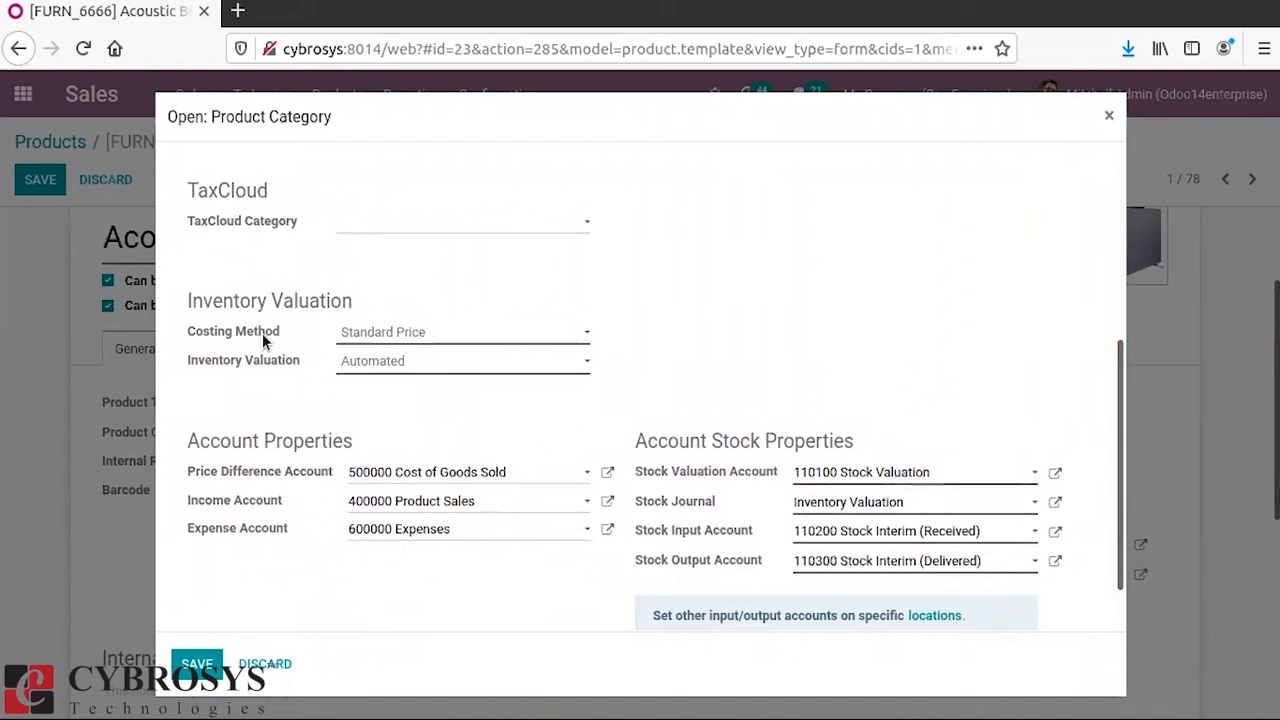
pyautogui.click(430, 335)
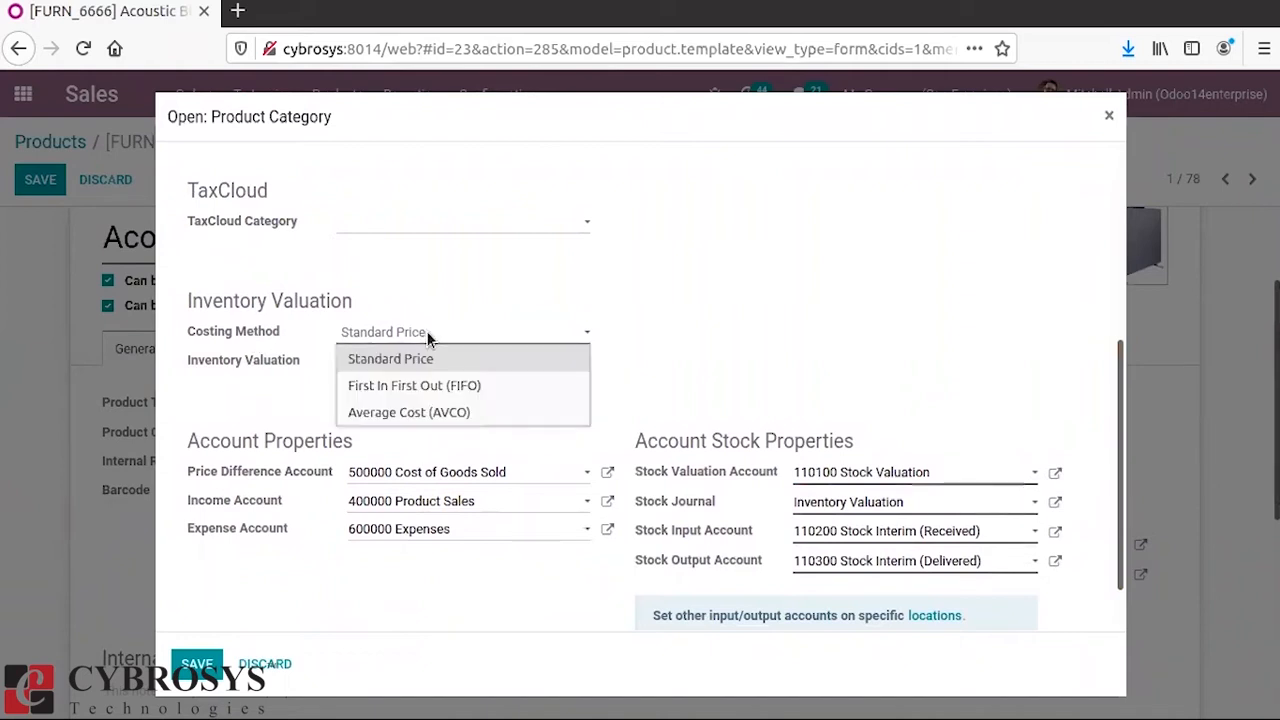
pyautogui.click(260, 400)
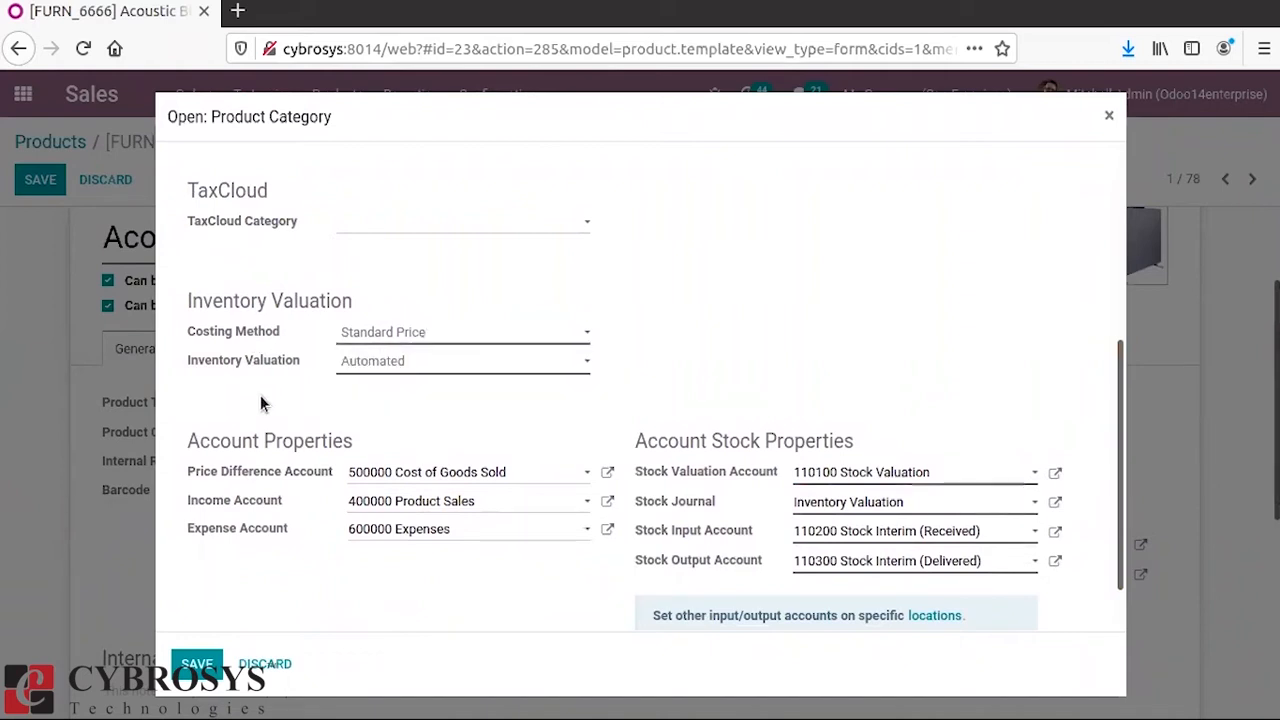
pyautogui.click(388, 364)
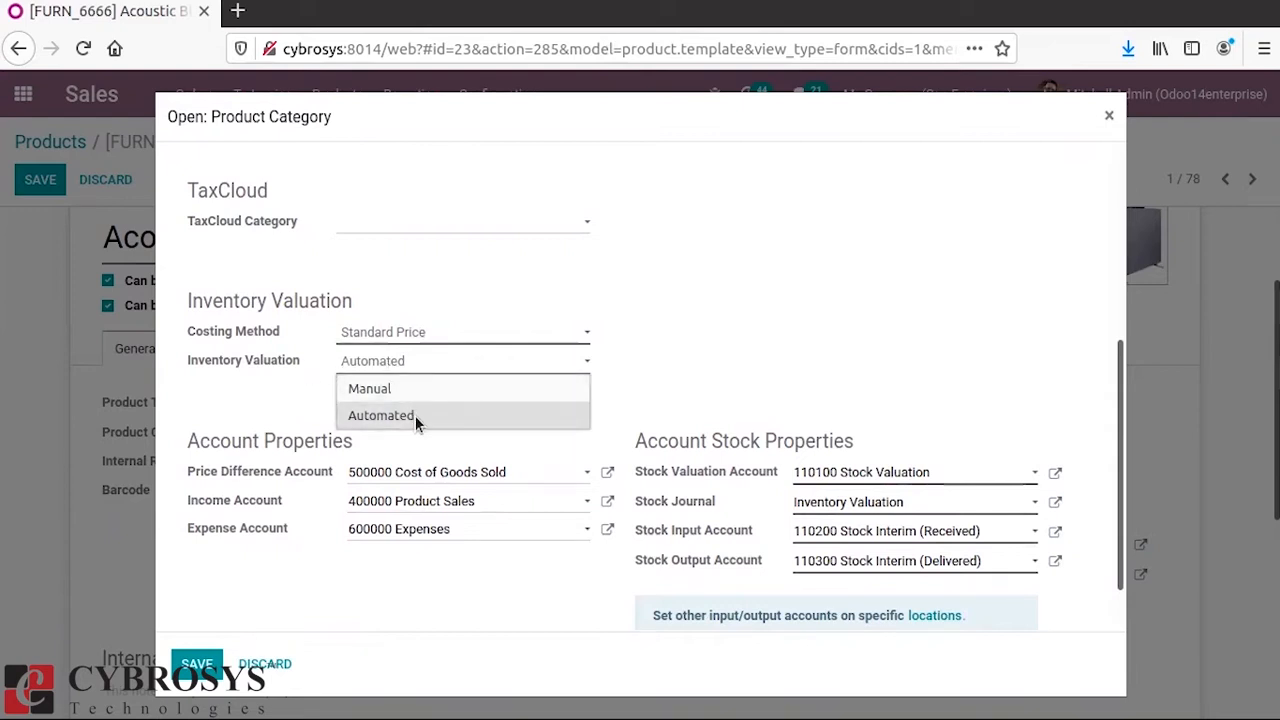
pyautogui.click(289, 370)
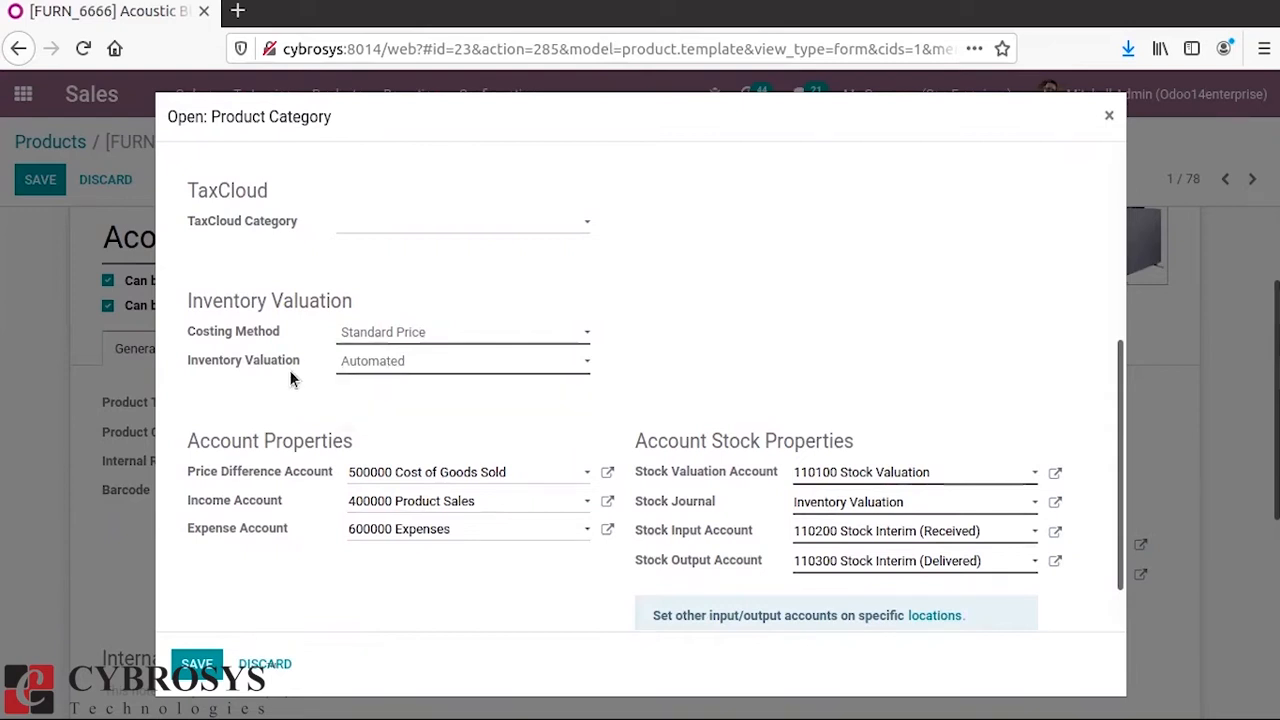
pyautogui.click(375, 361)
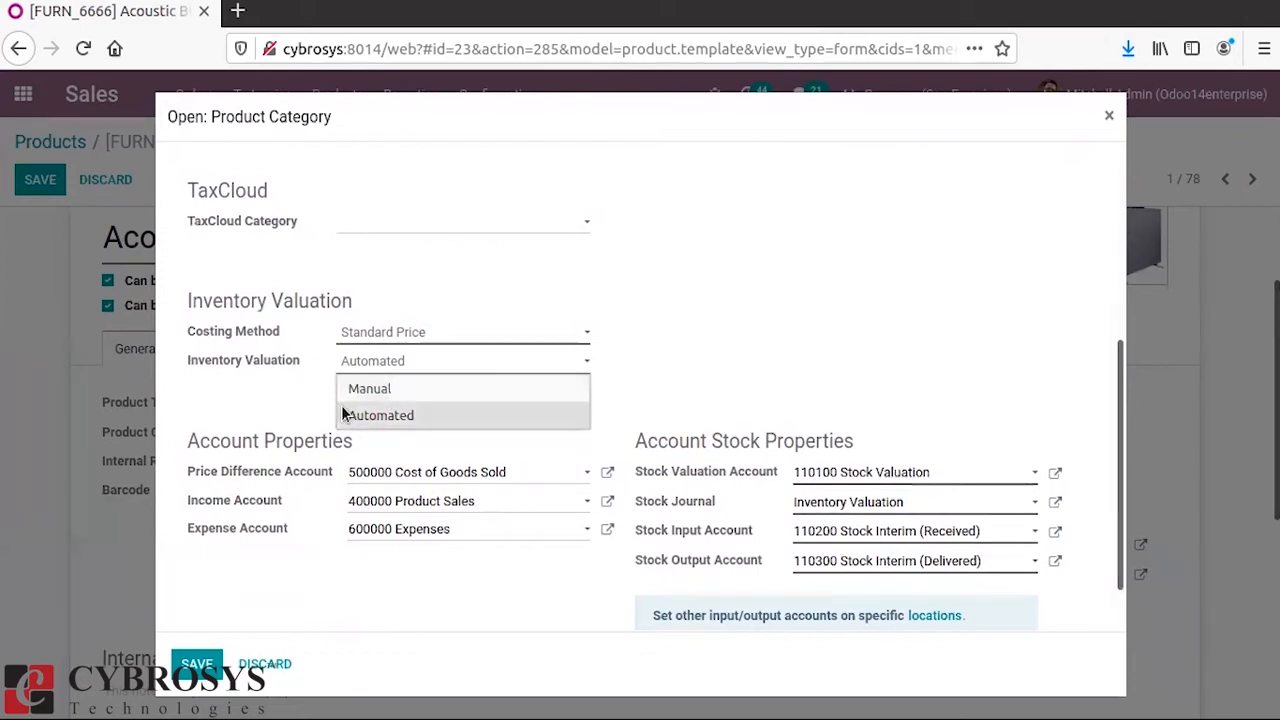
pyautogui.click(227, 378)
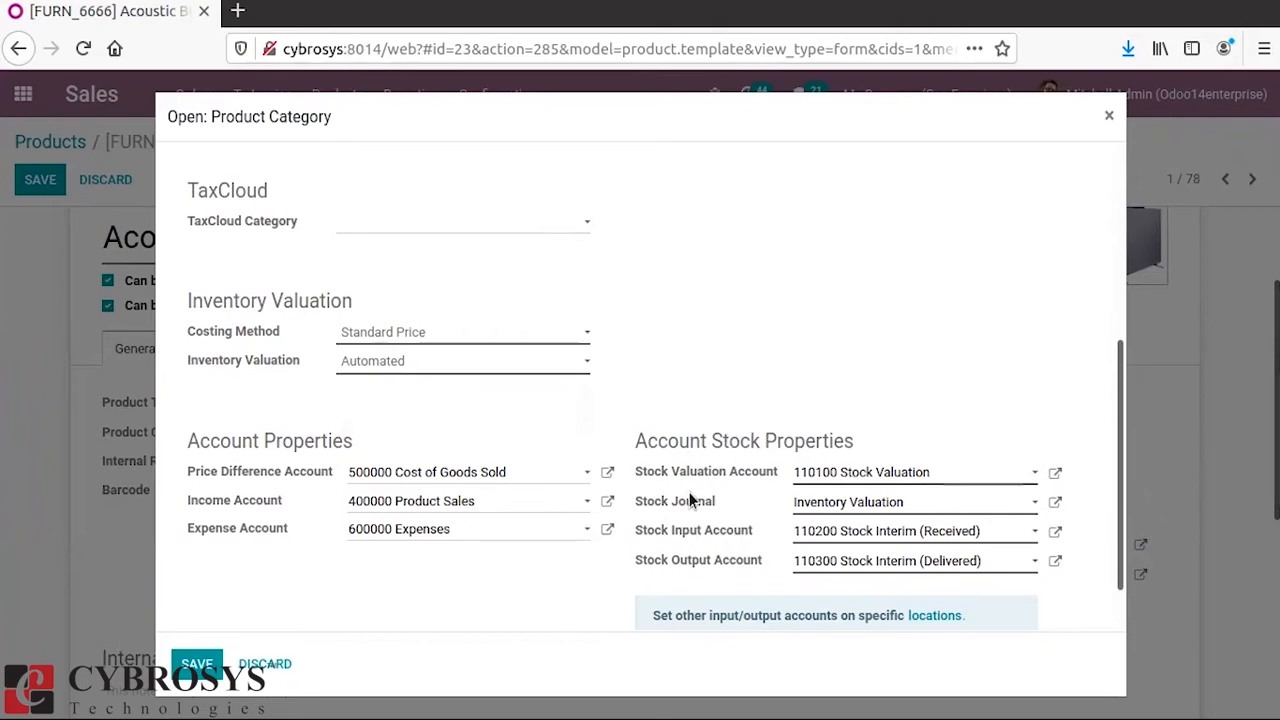
# Switch the category's Inventory Valuation to Manual and back to Automated to compare the account fields.
pyautogui.click(375, 362)
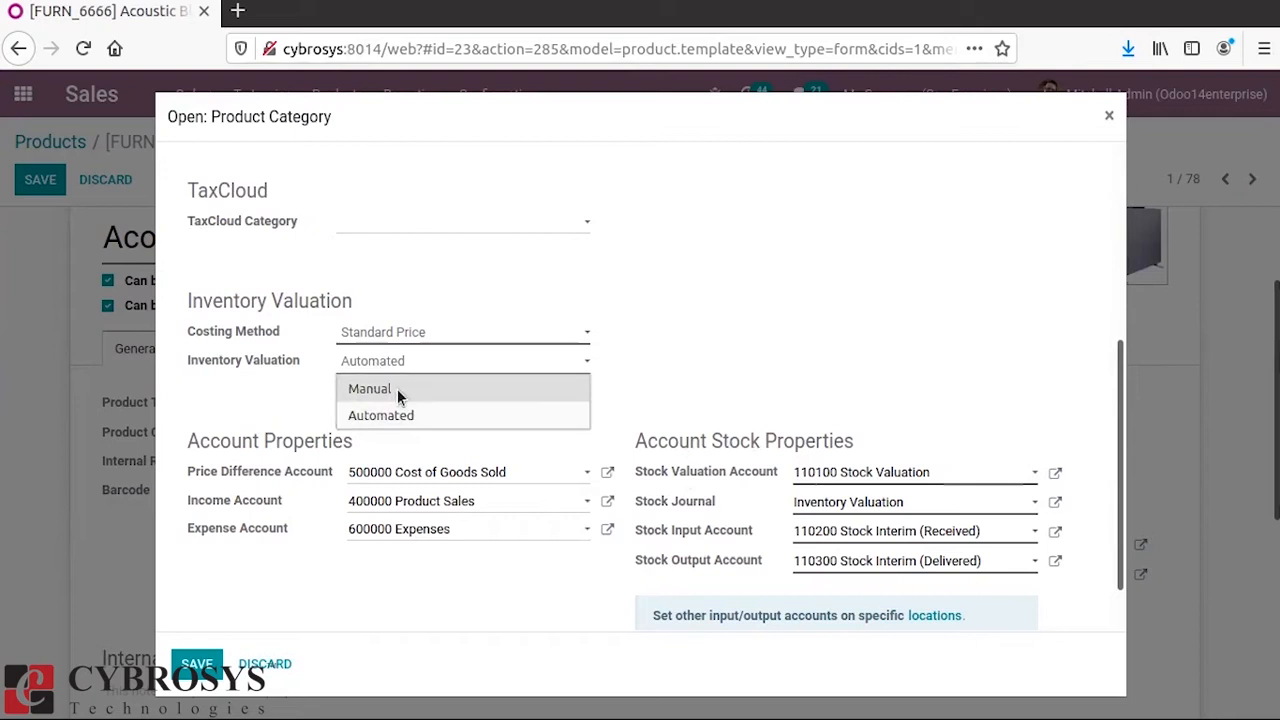
pyautogui.click(397, 390)
pyautogui.click(376, 427)
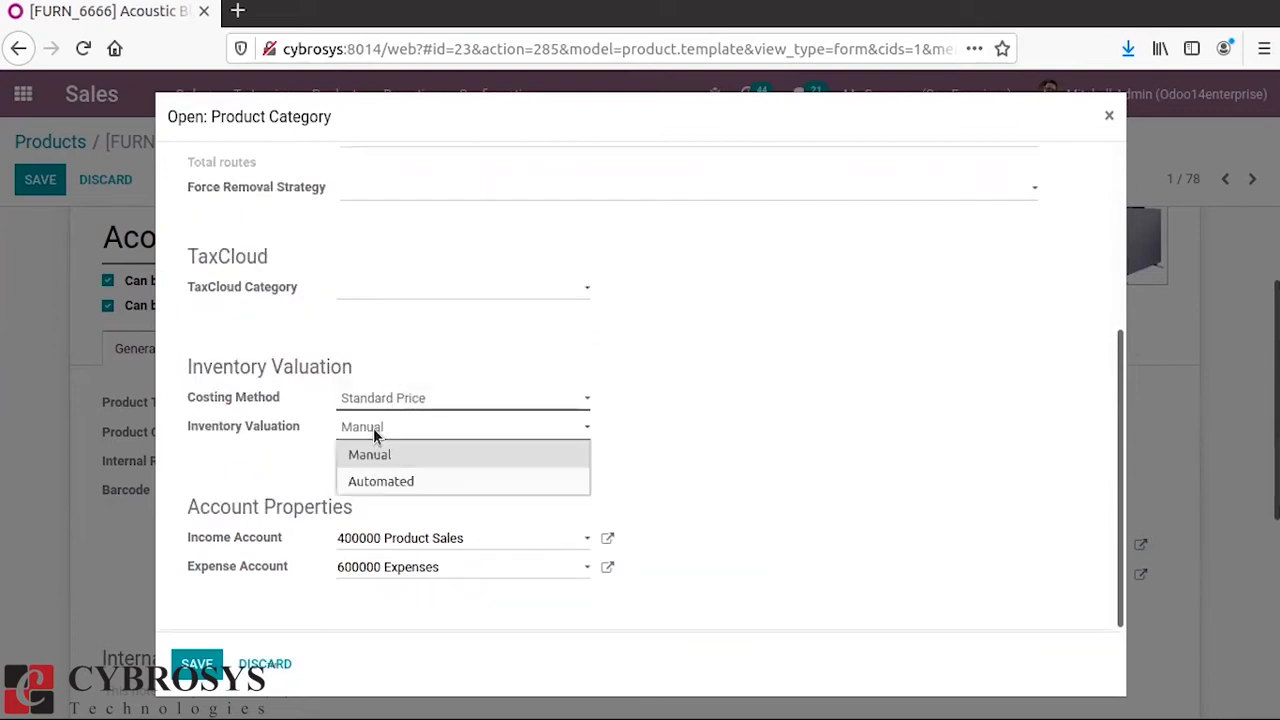
pyautogui.click(403, 474)
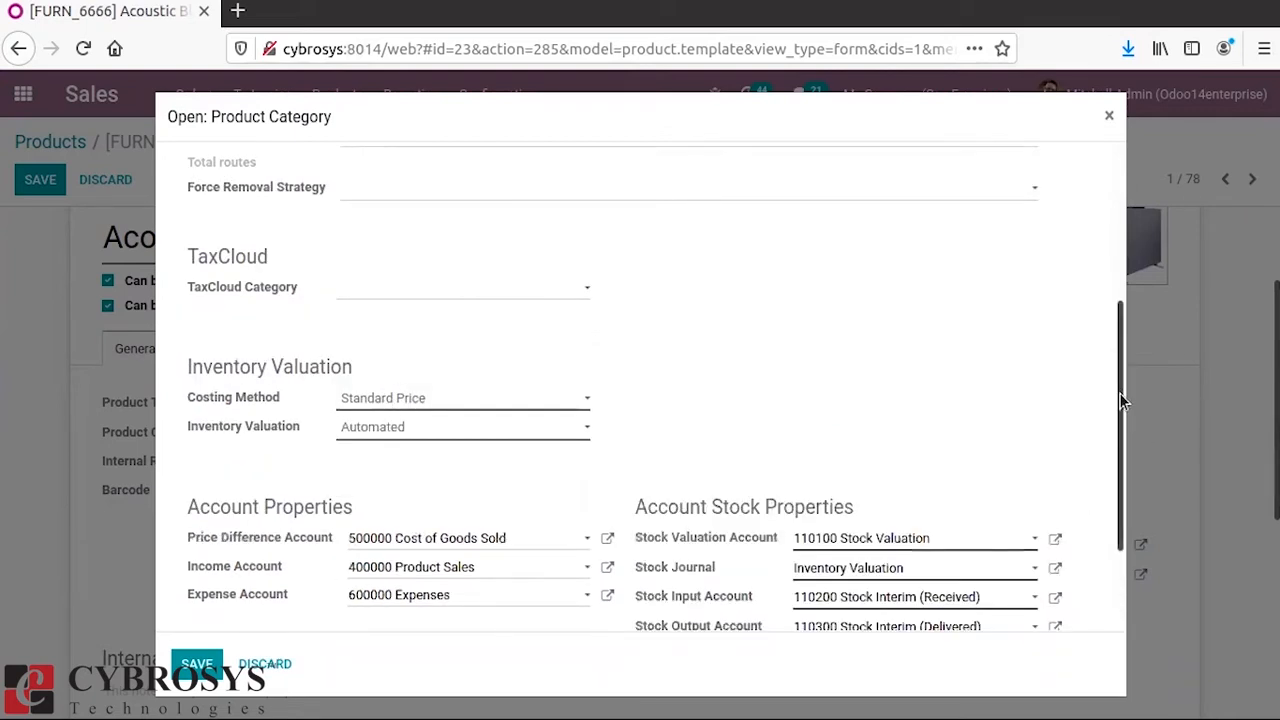
# Review the category's stock input, stock output and stock valuation accounts and its stock journal, closing each record and the category without saving.
pyautogui.moveTo(1119, 462); pyautogui.dragTo(1117, 540)
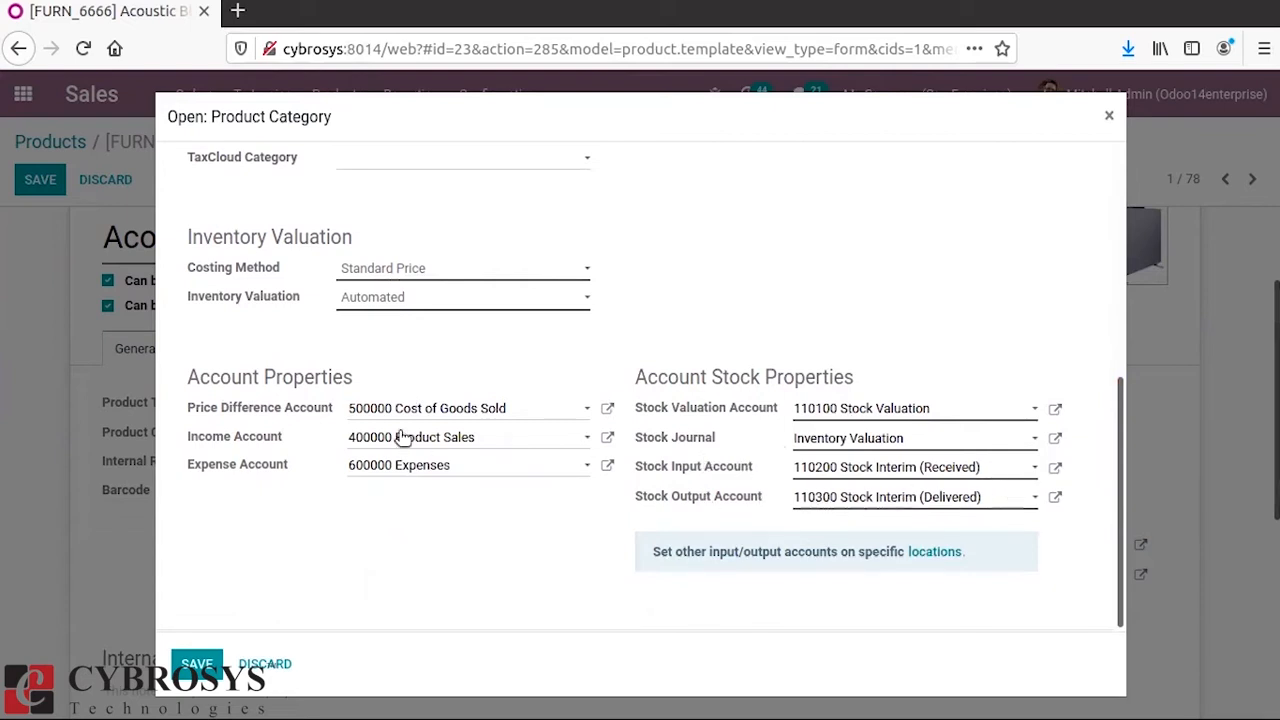
pyautogui.click(1056, 467)
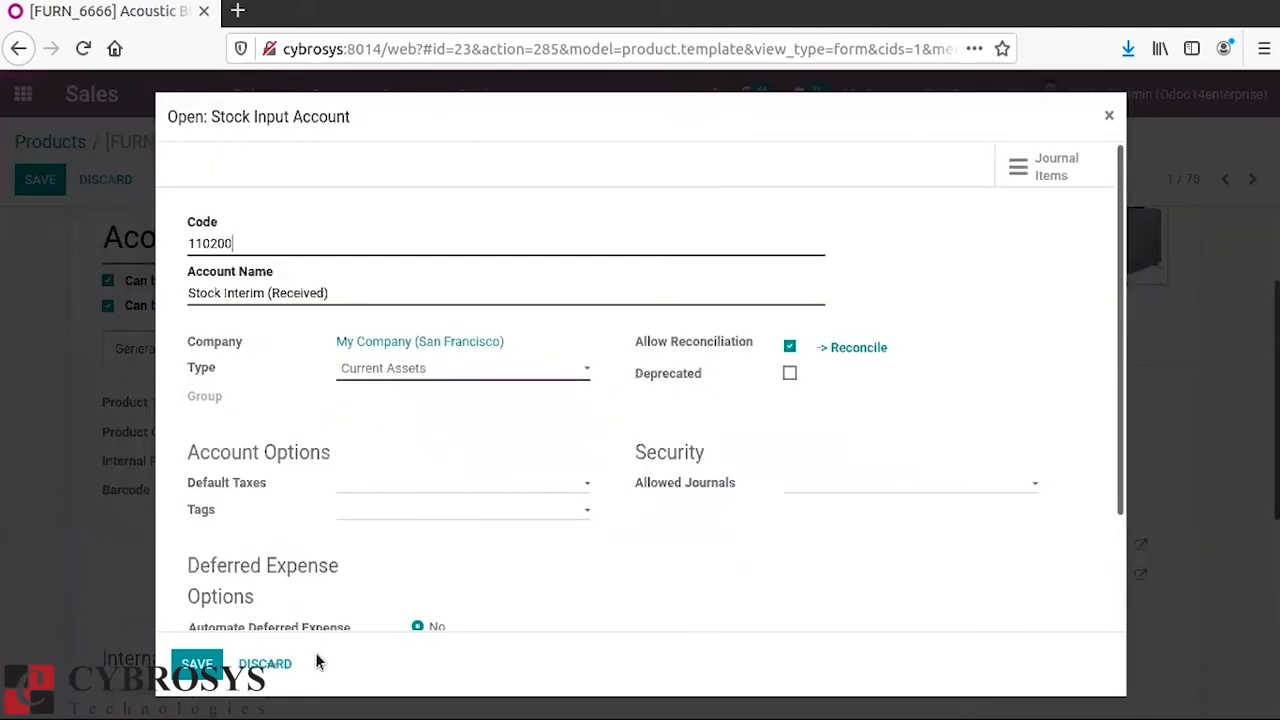
pyautogui.click(265, 664)
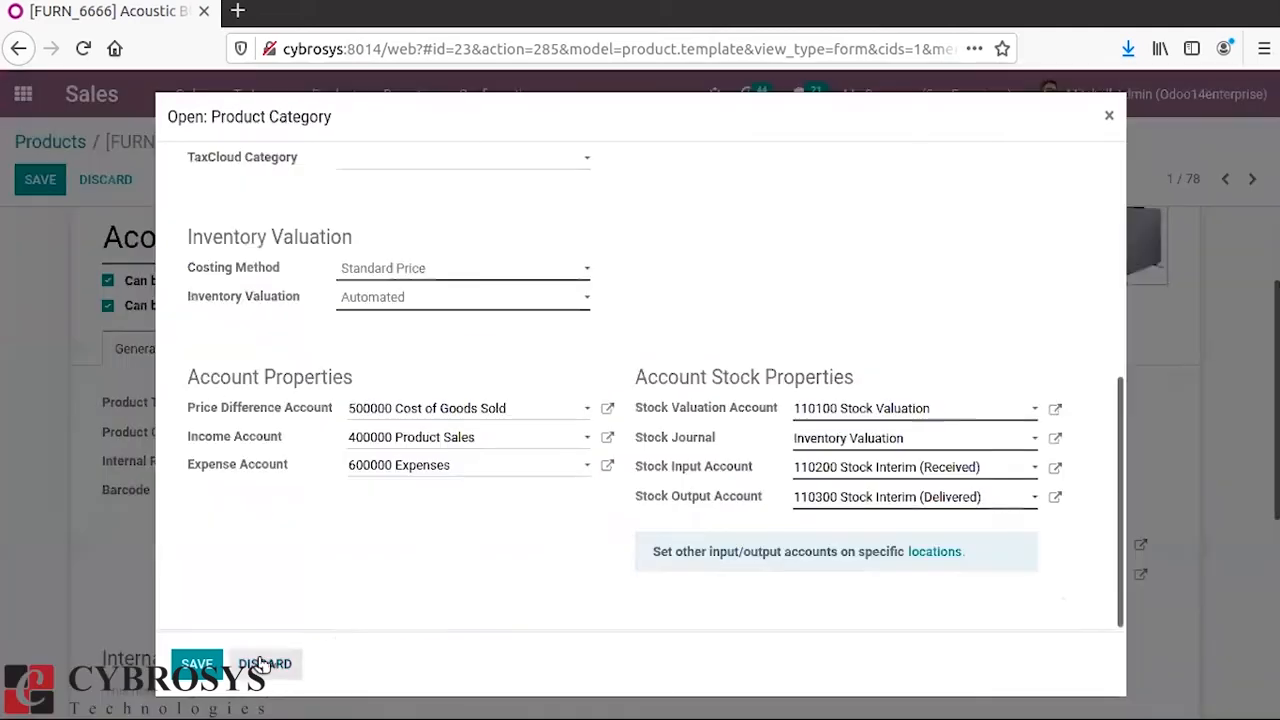
pyautogui.click(1057, 497)
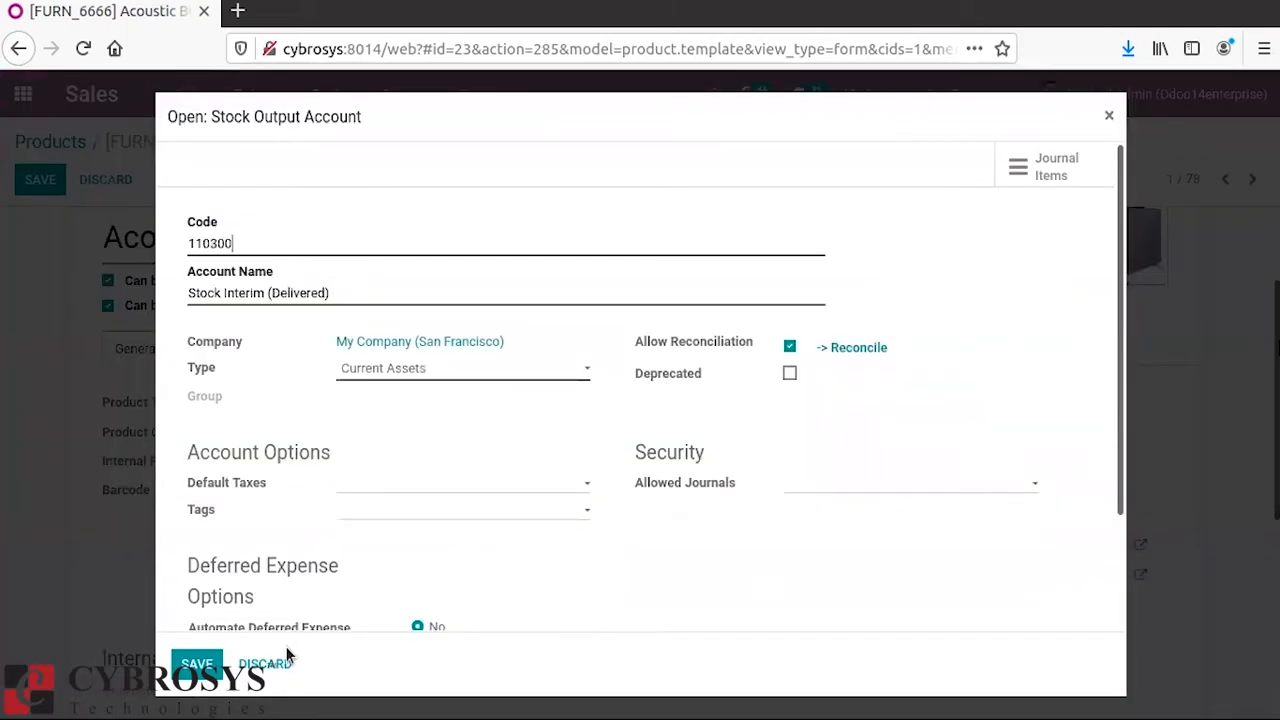
pyautogui.click(272, 667)
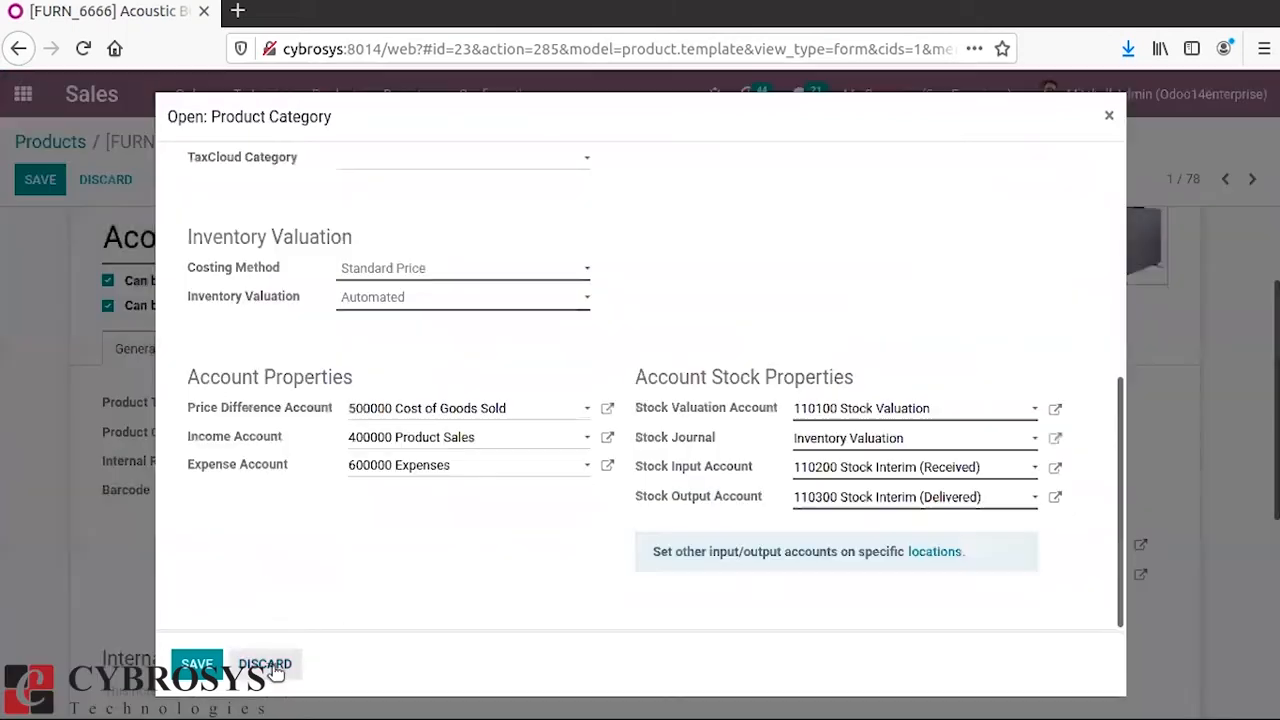
pyautogui.click(1052, 410)
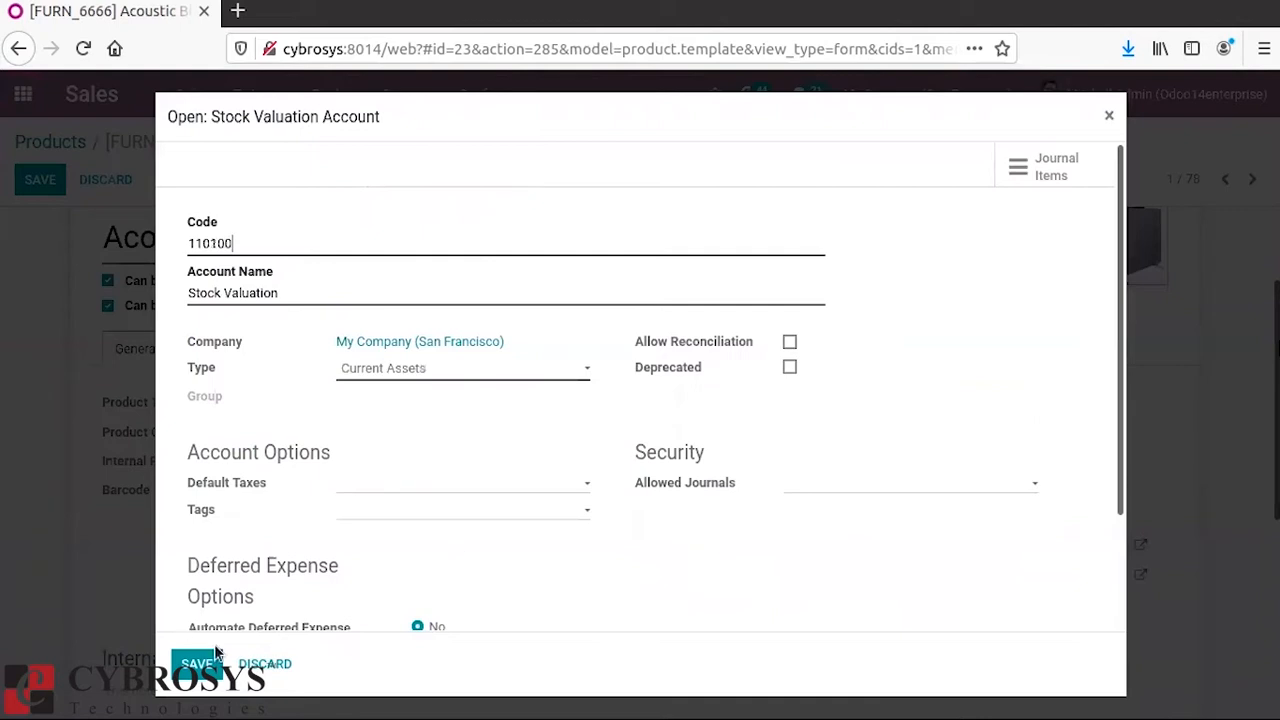
pyautogui.click(276, 664)
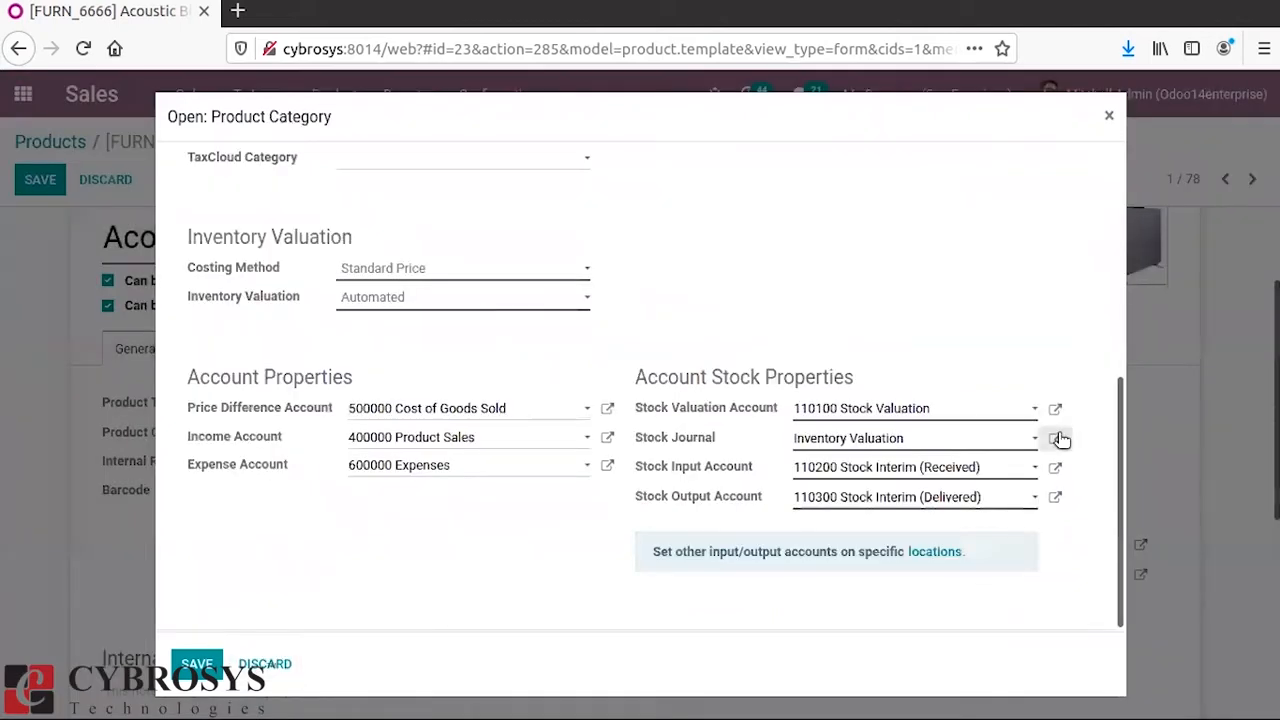
pyautogui.click(1056, 439)
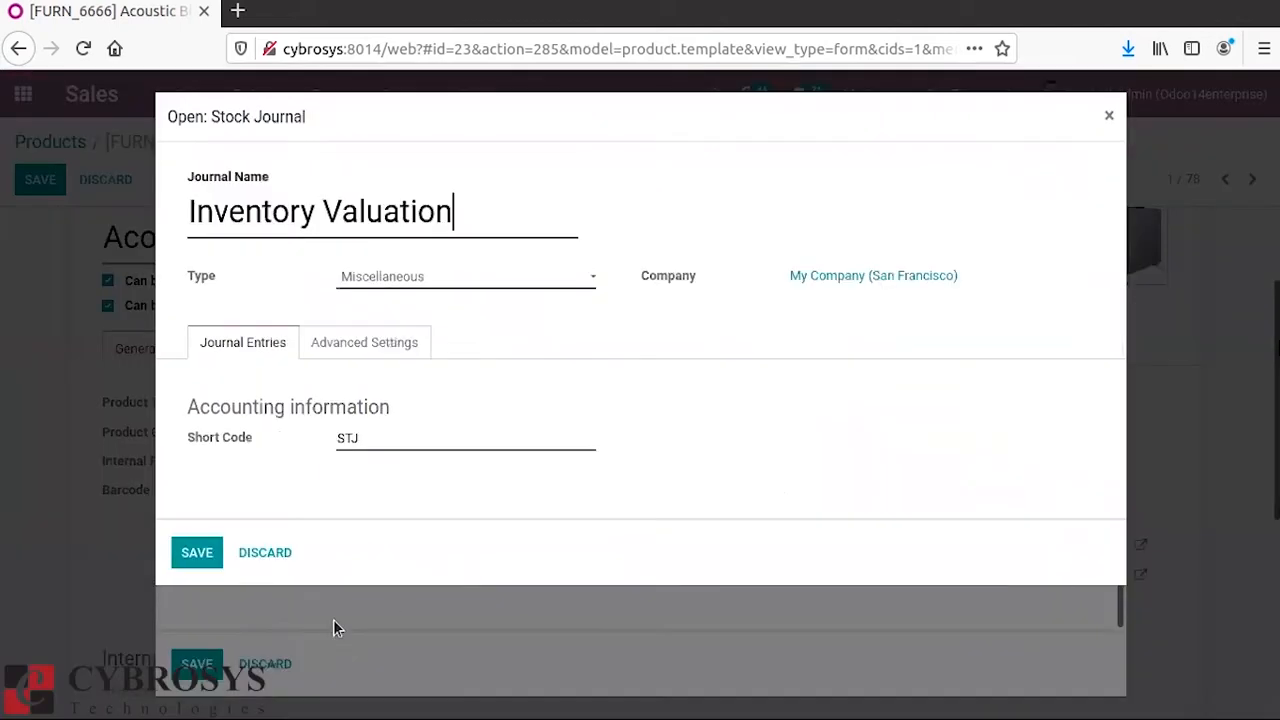
pyautogui.click(265, 553)
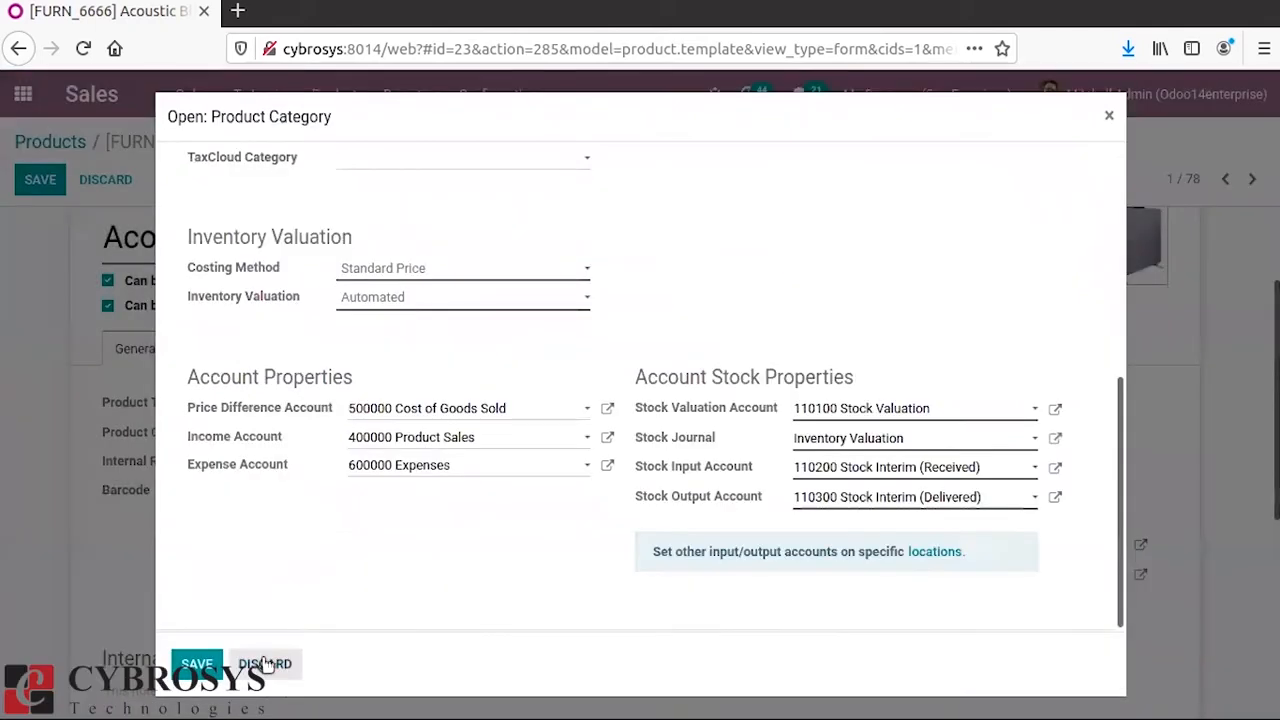
pyautogui.click(268, 664)
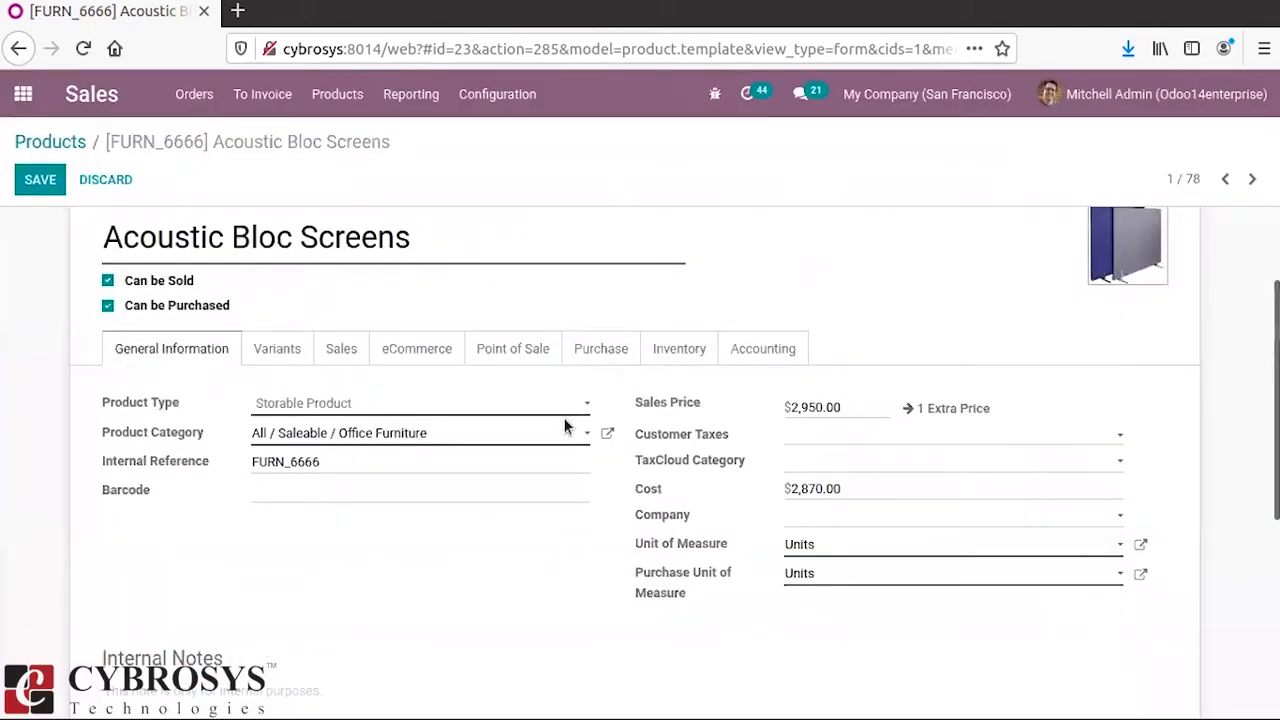
# Reopen the product's Office Furniture category, review its account properties and stock account properties, and close it without saving.
pyautogui.click(605, 435)
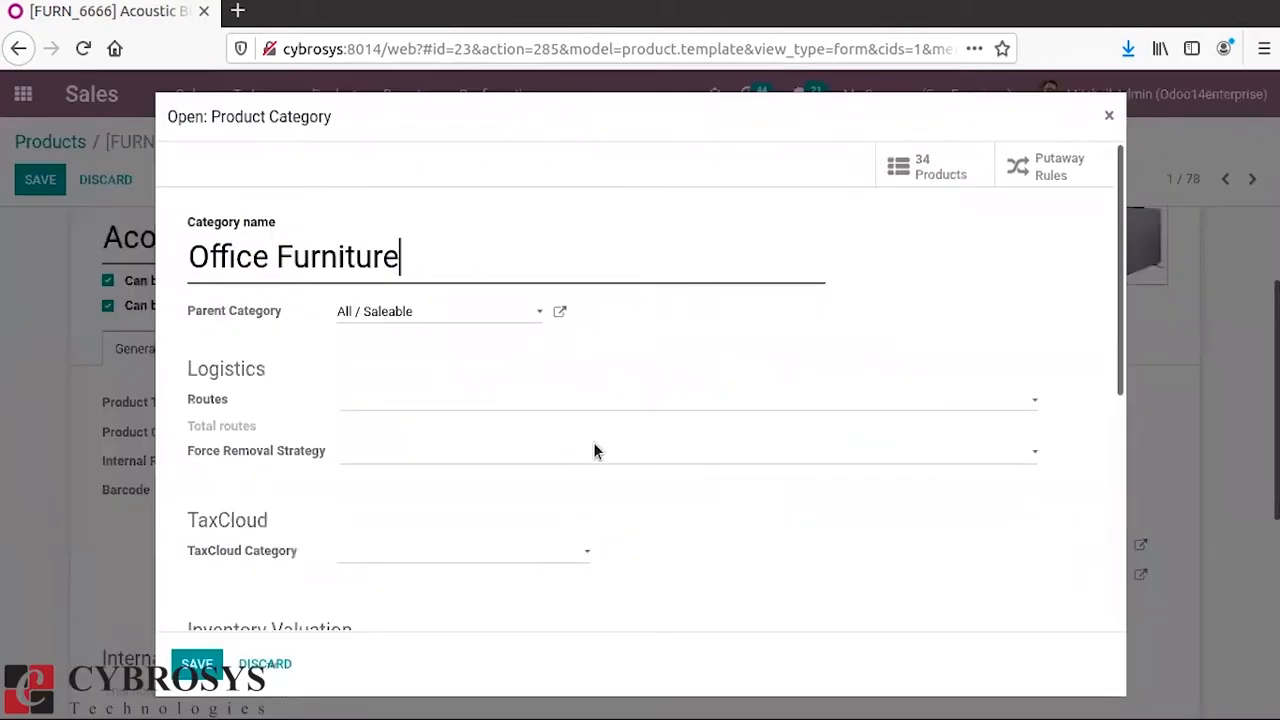
pyautogui.moveTo(1118, 274); pyautogui.dragTo(1109, 606)
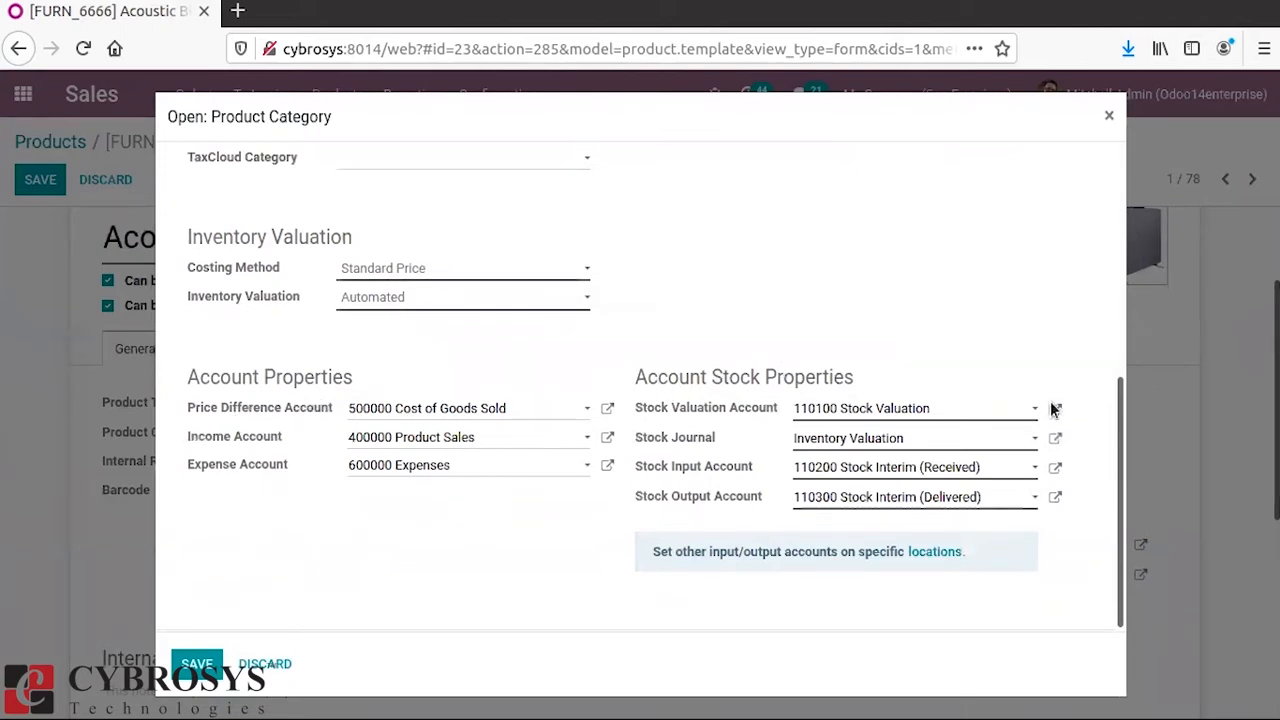
pyautogui.click(265, 660)
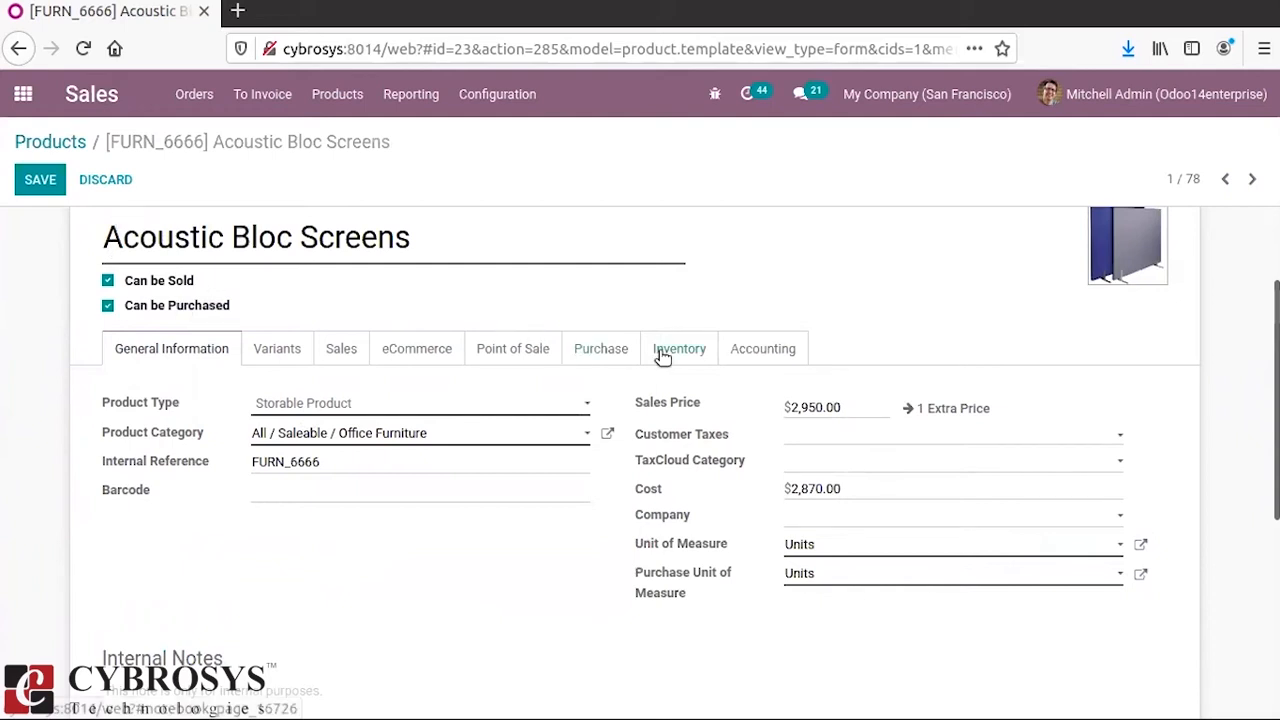
# Check the product's own income, expense and price difference account fields, return to its general information and save the product.
pyautogui.click(779, 358)
pyautogui.click(306, 448)
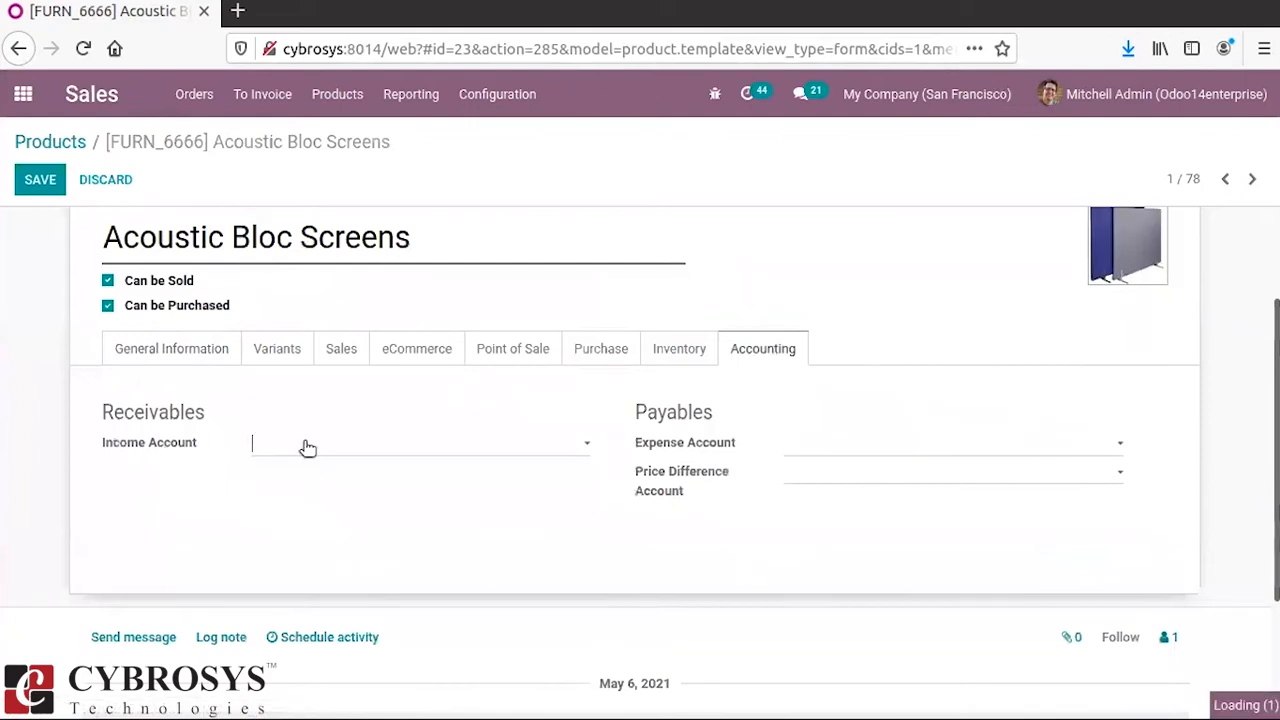
pyautogui.click(764, 432)
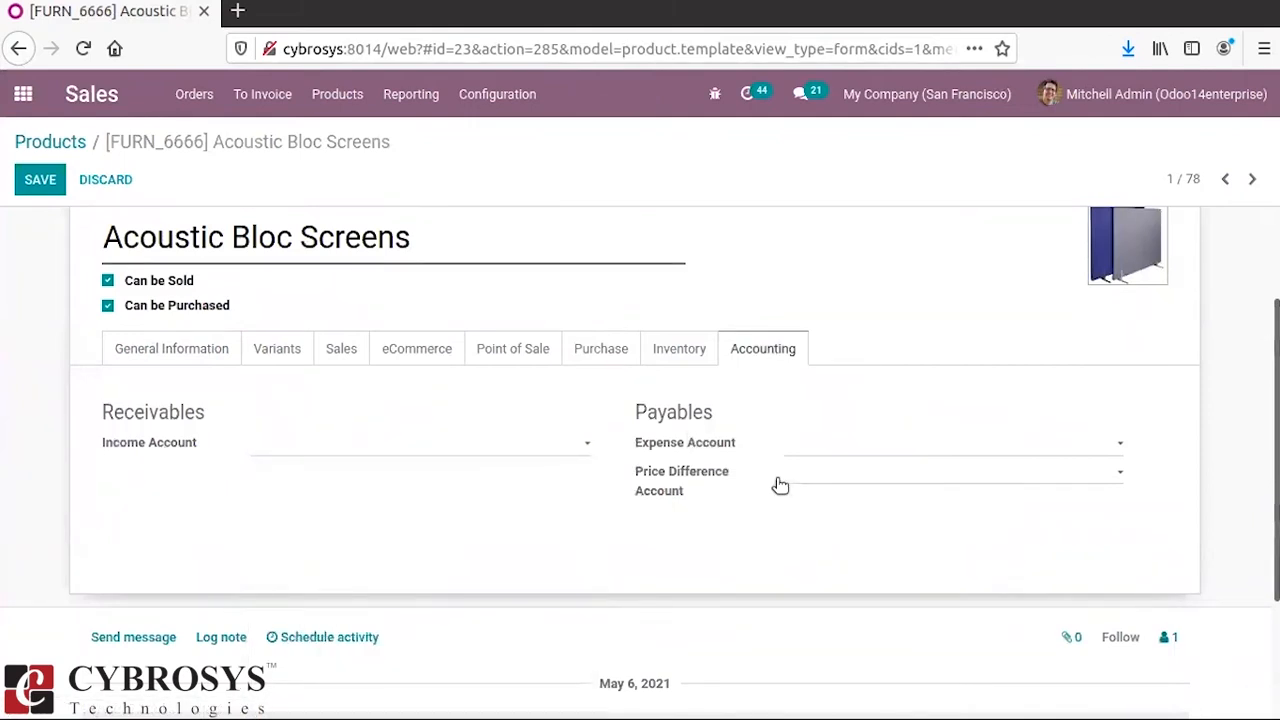
pyautogui.click(145, 349)
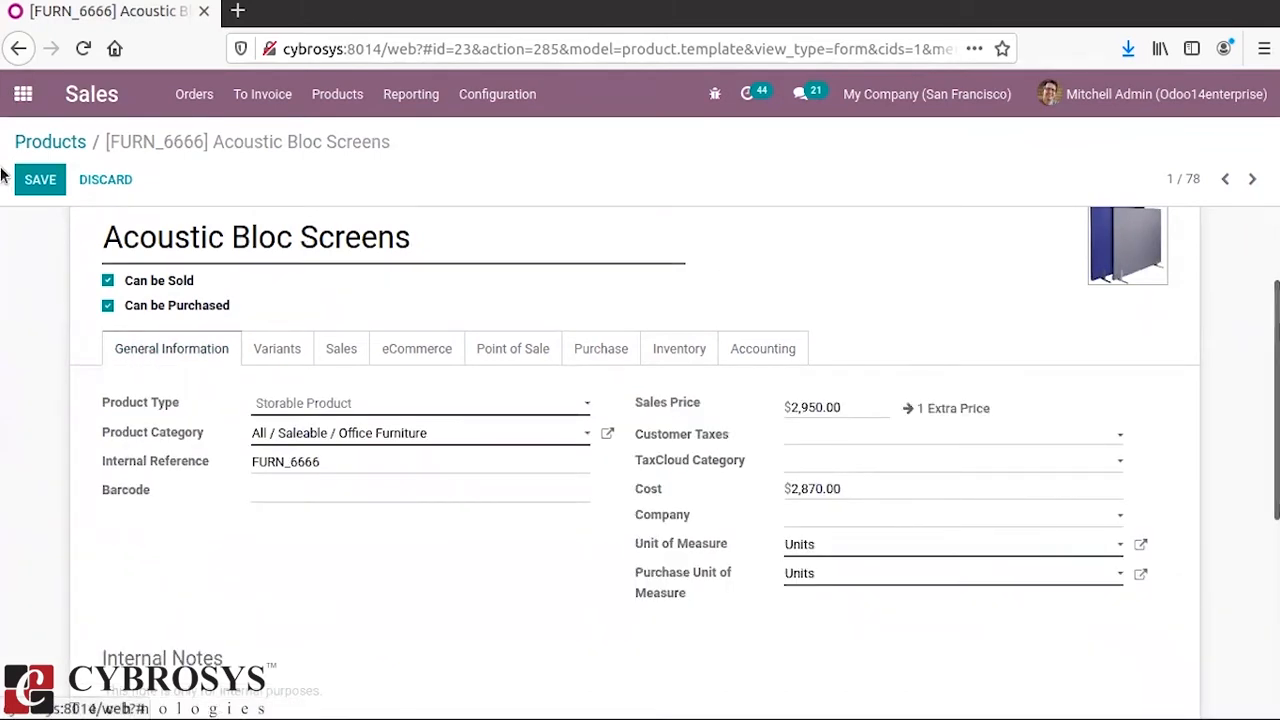
pyautogui.click(38, 180)
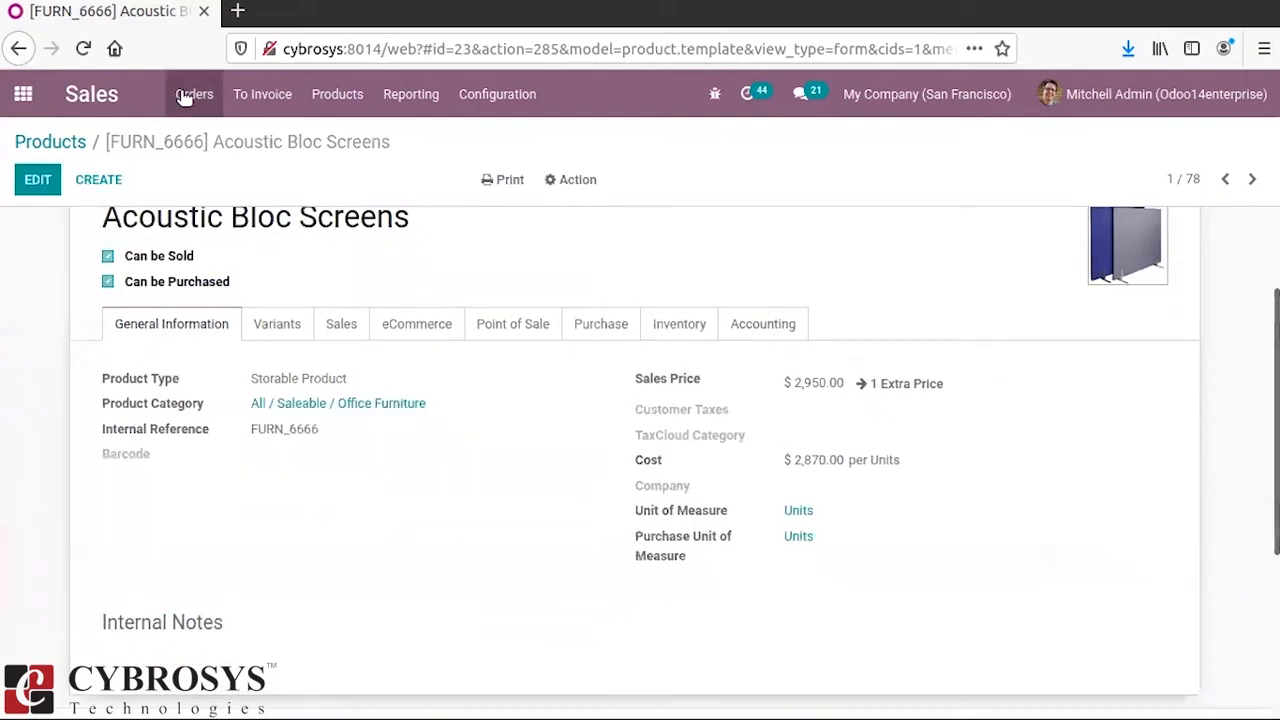
# Open the Azure Interior customer record and view its accounting entries.
pyautogui.click(192, 94)
pyautogui.click(222, 217)
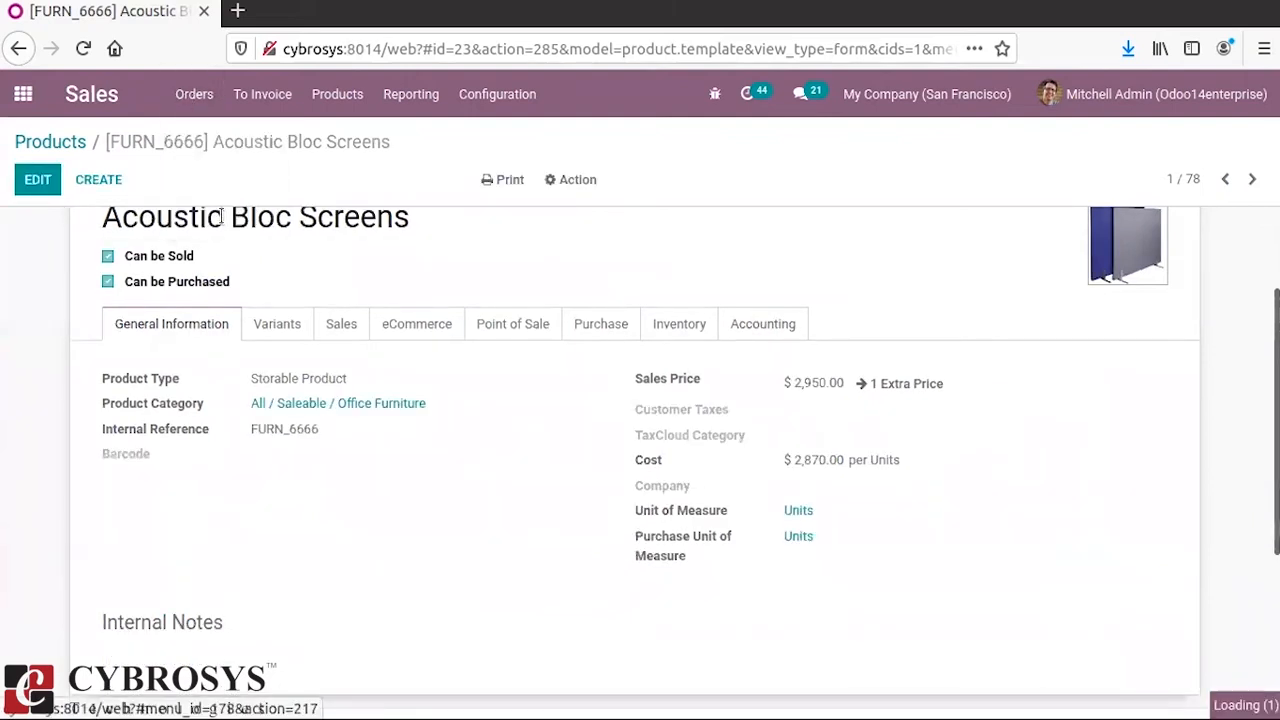
pyautogui.click(260, 260)
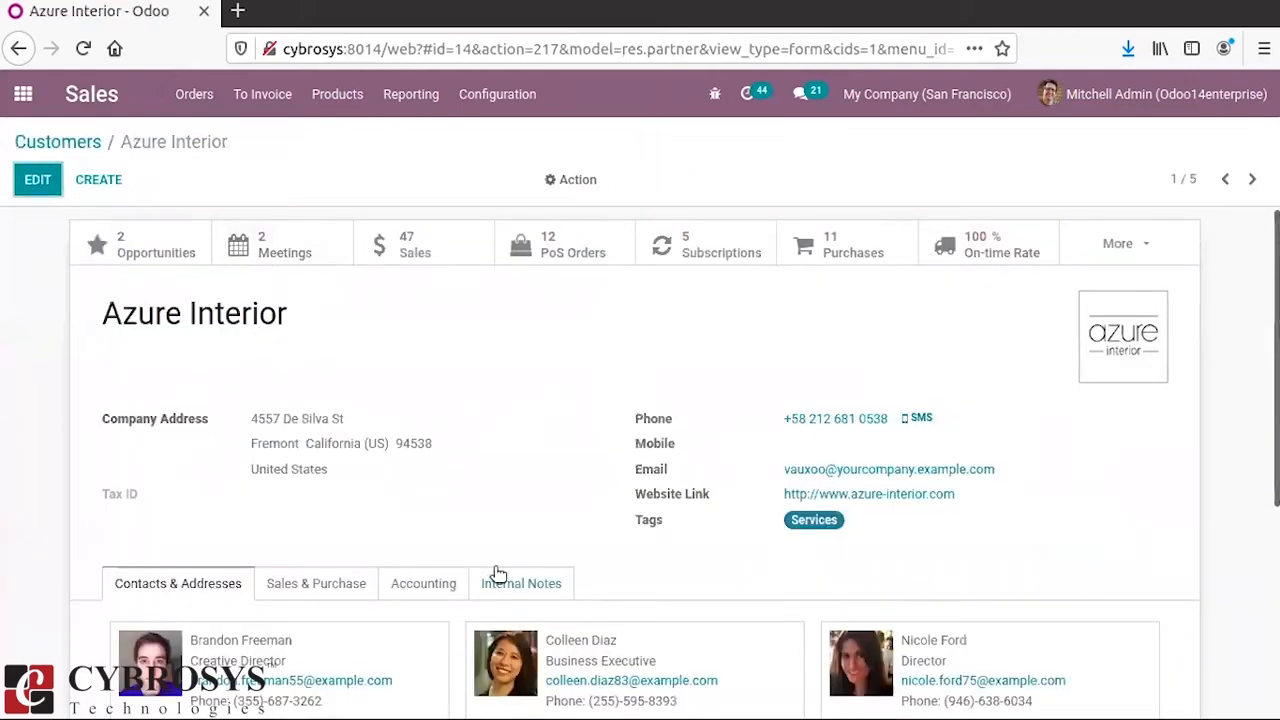
pyautogui.click(402, 588)
pyautogui.scroll(-3, 640, 460)
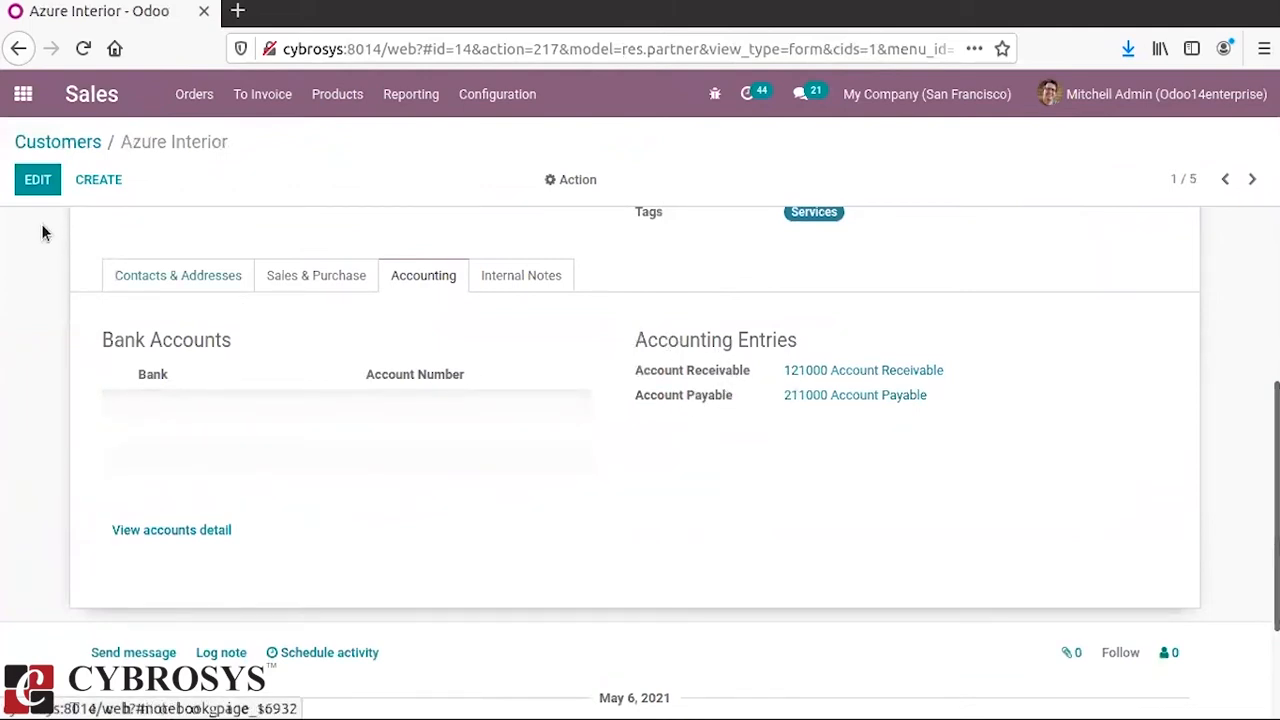
# Put the customer in edit mode, inspect its Account Receivable and Account Payable records without changes, and return to the customer list.
pyautogui.click(37, 179)
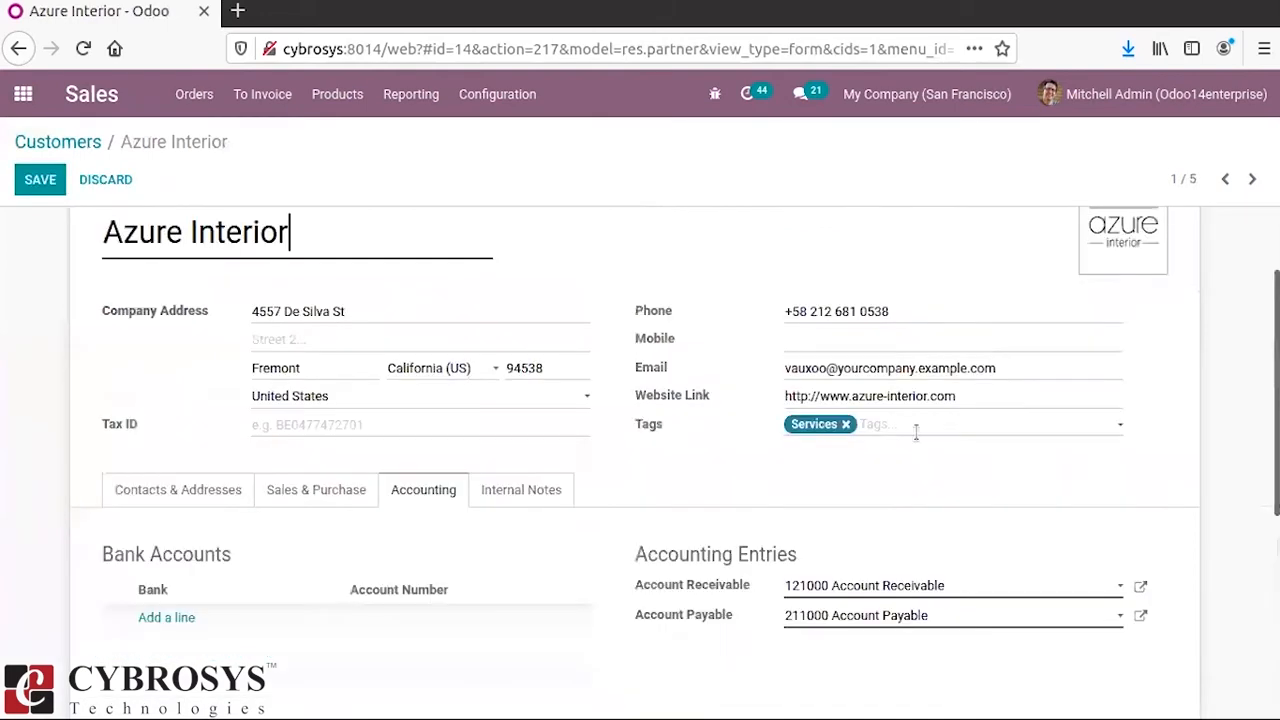
pyautogui.click(1139, 588)
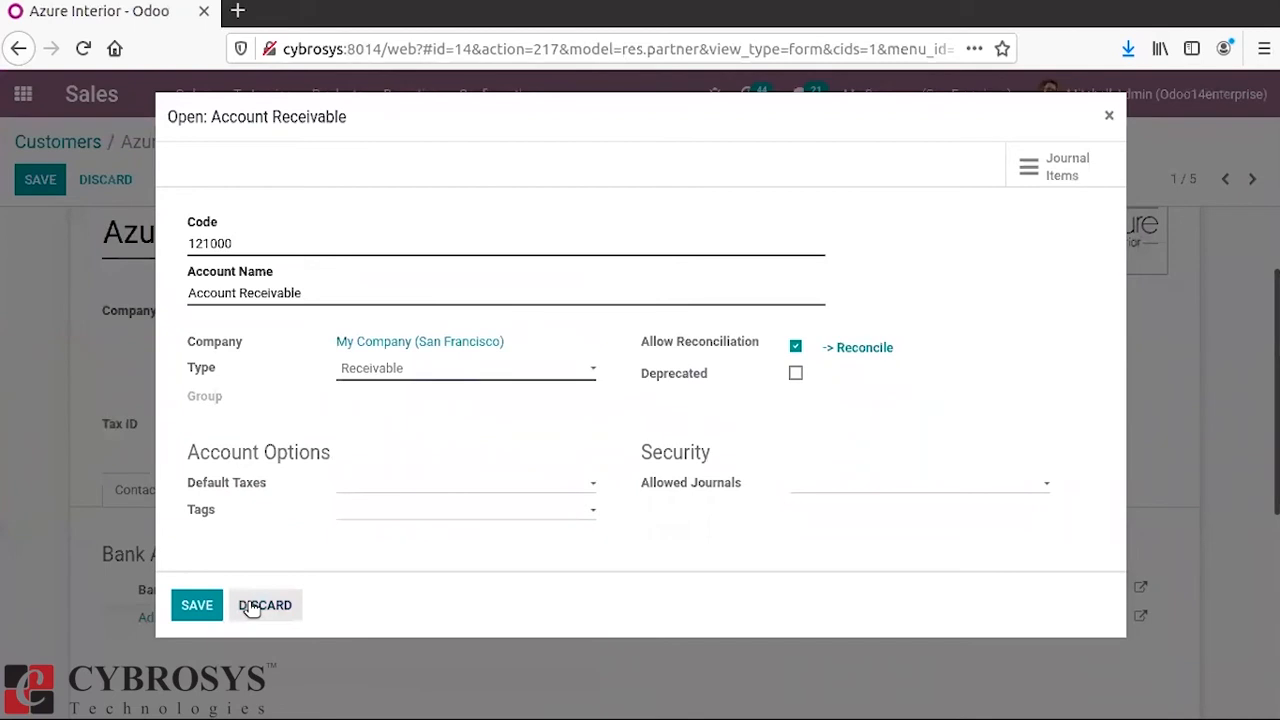
pyautogui.click(264, 605)
pyautogui.click(1141, 617)
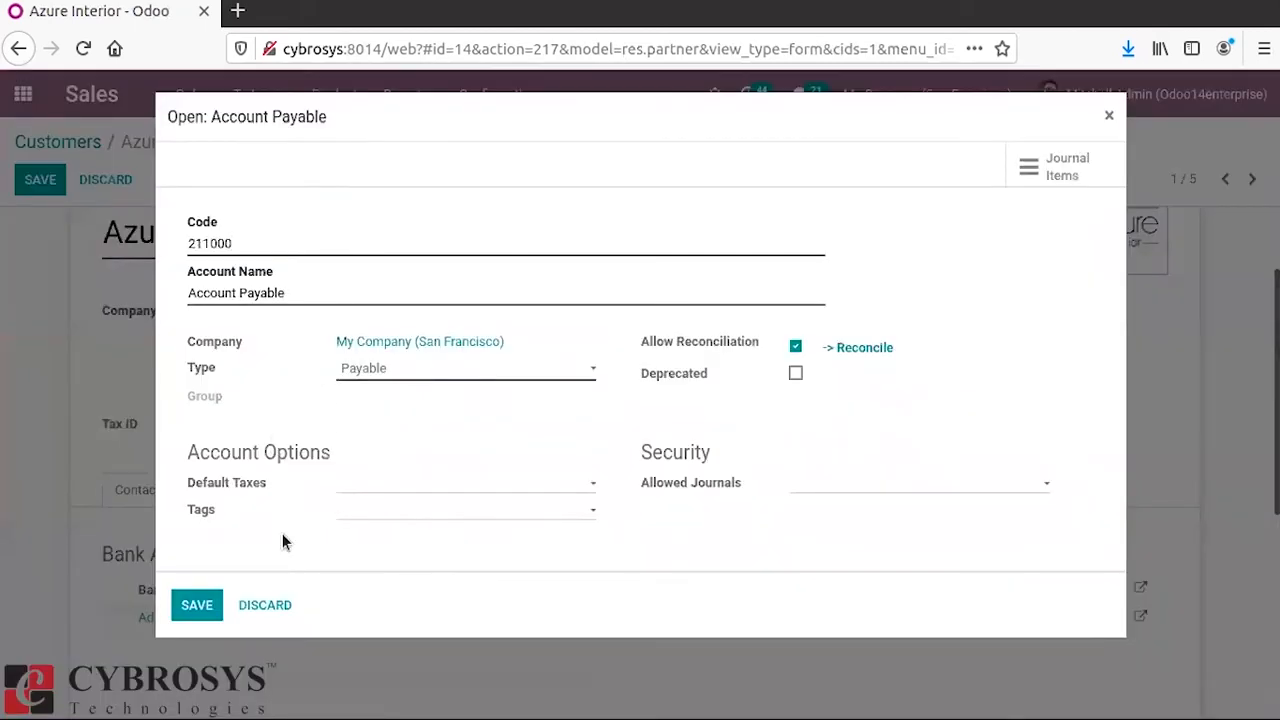
pyautogui.click(262, 604)
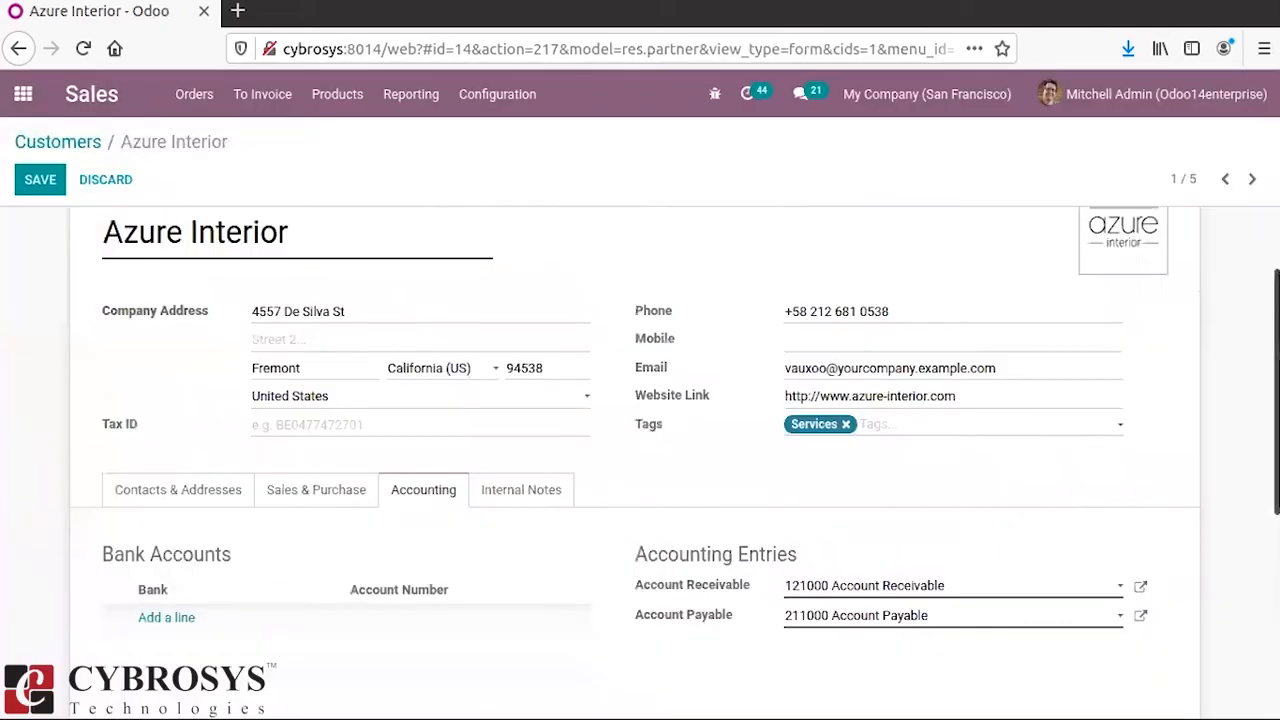
pyautogui.click(38, 180)
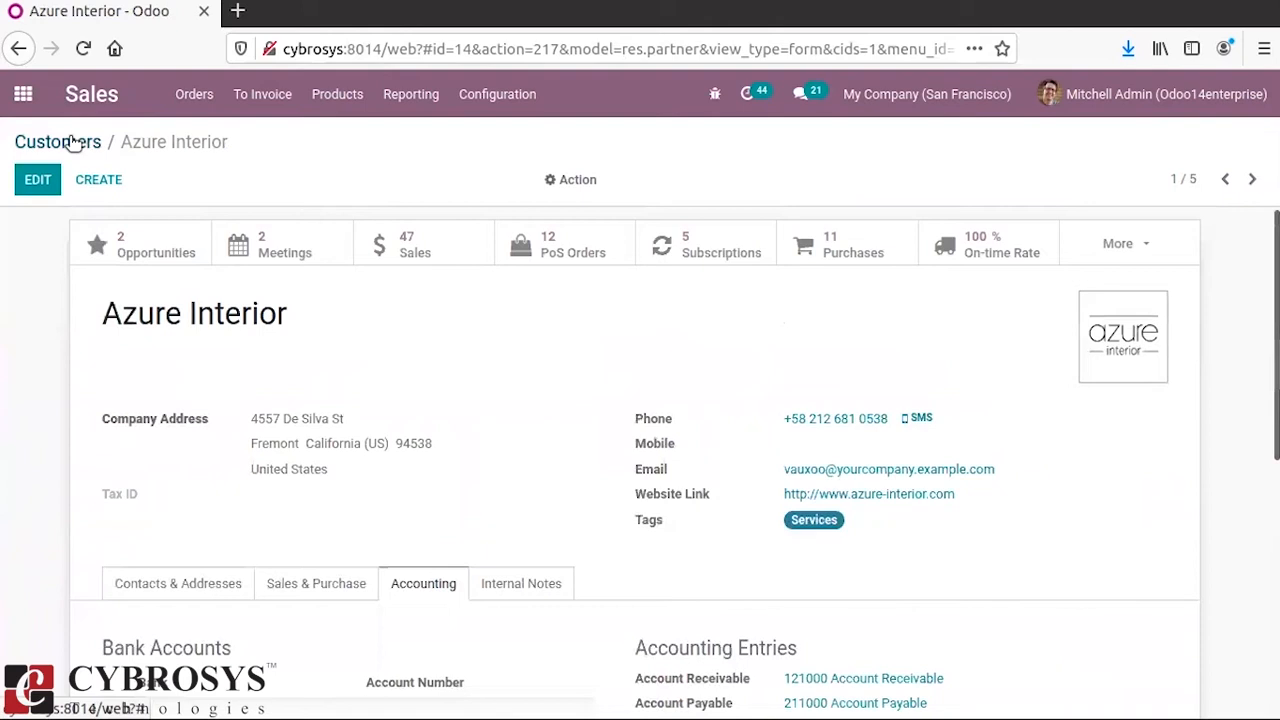
pyautogui.click(75, 143)
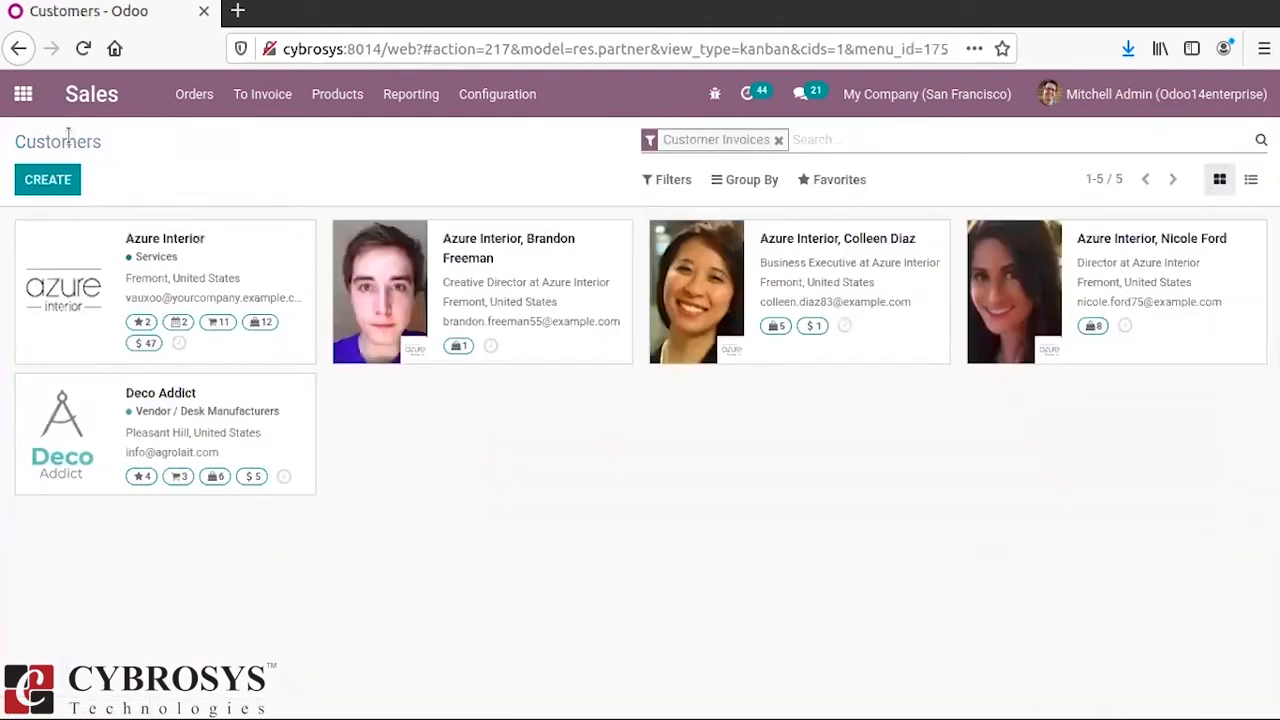
# Switch to the Purchase app and create a request for quotation with Deco Addict as the vendor.
pyautogui.click(24, 92)
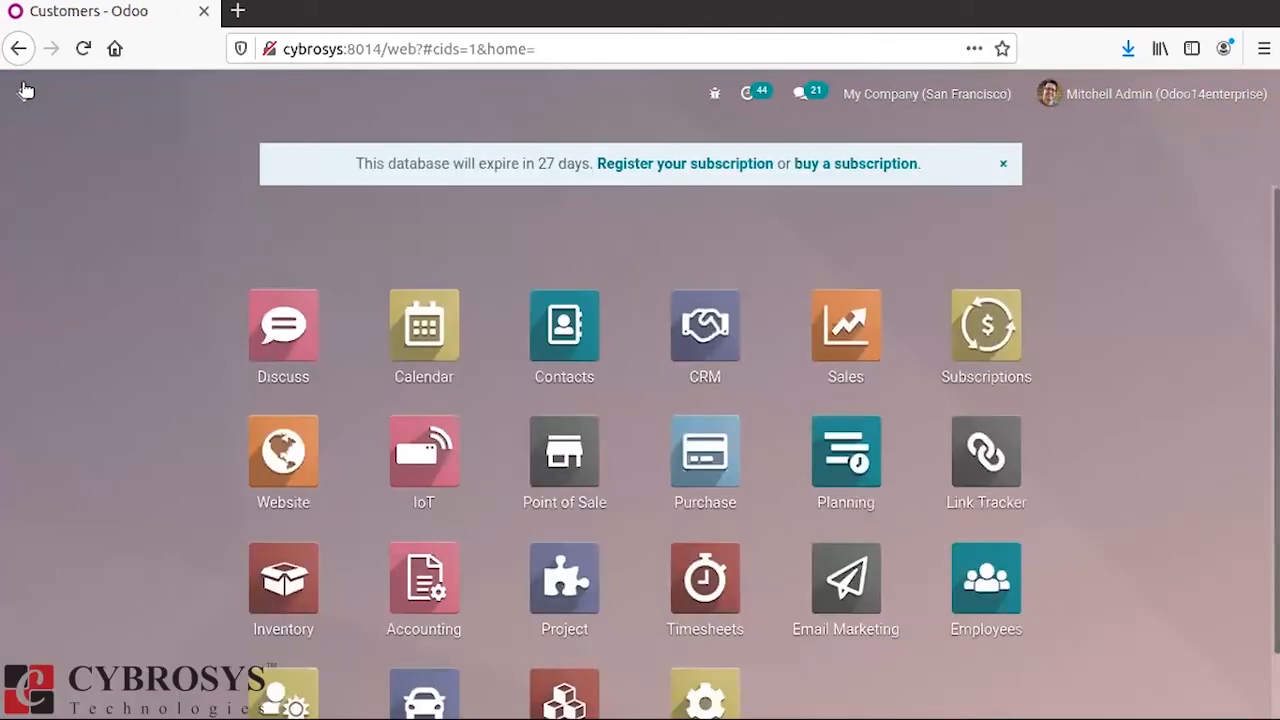
pyautogui.scroll(-2, 960, 225)
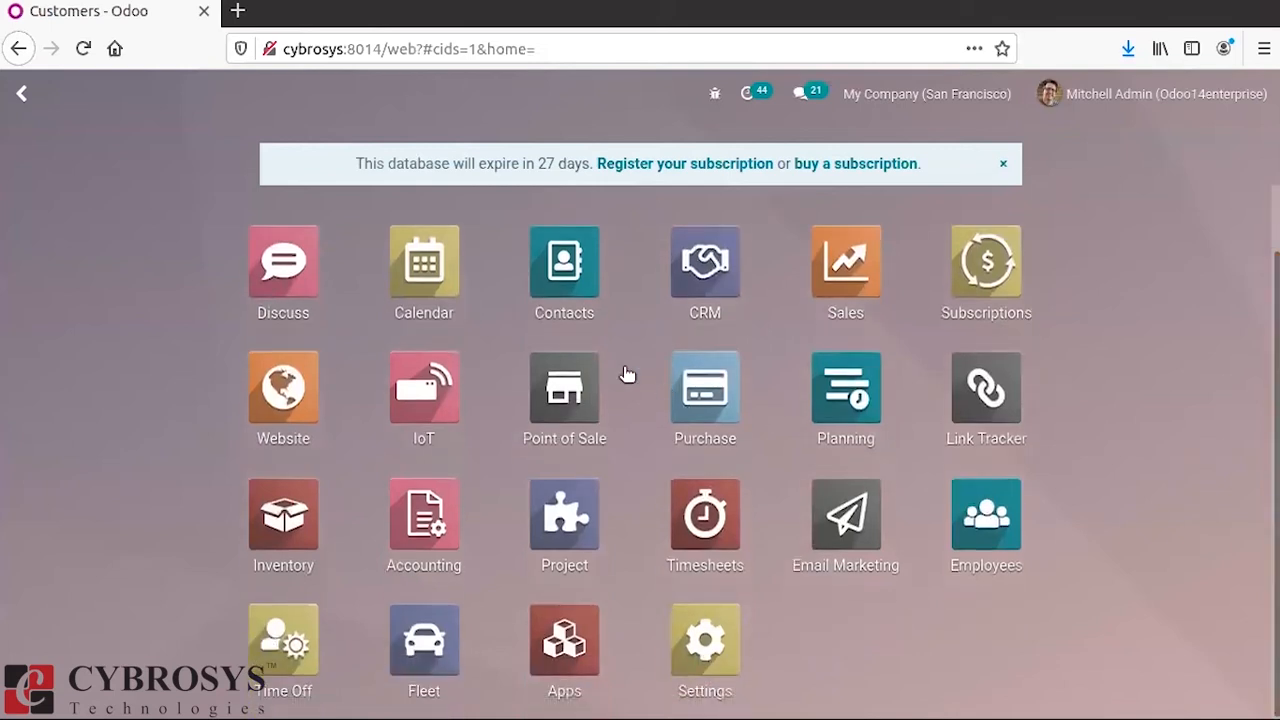
pyautogui.click(707, 390)
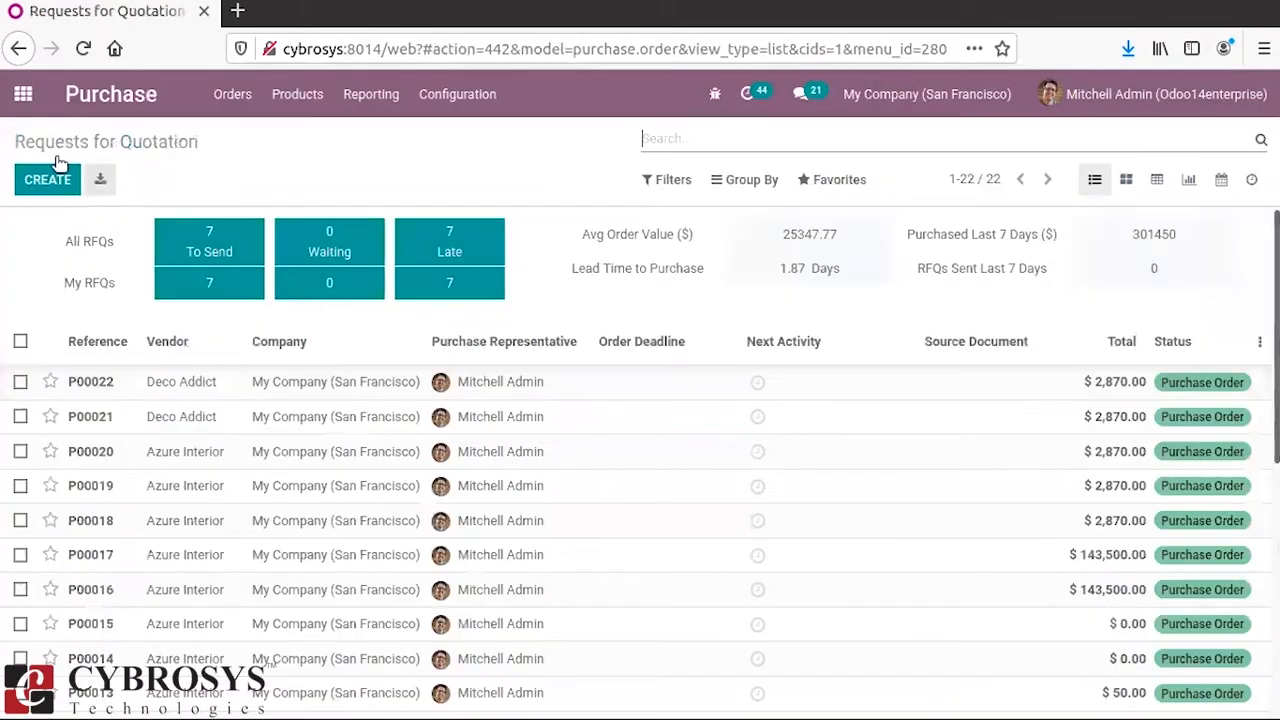
pyautogui.click(40, 178)
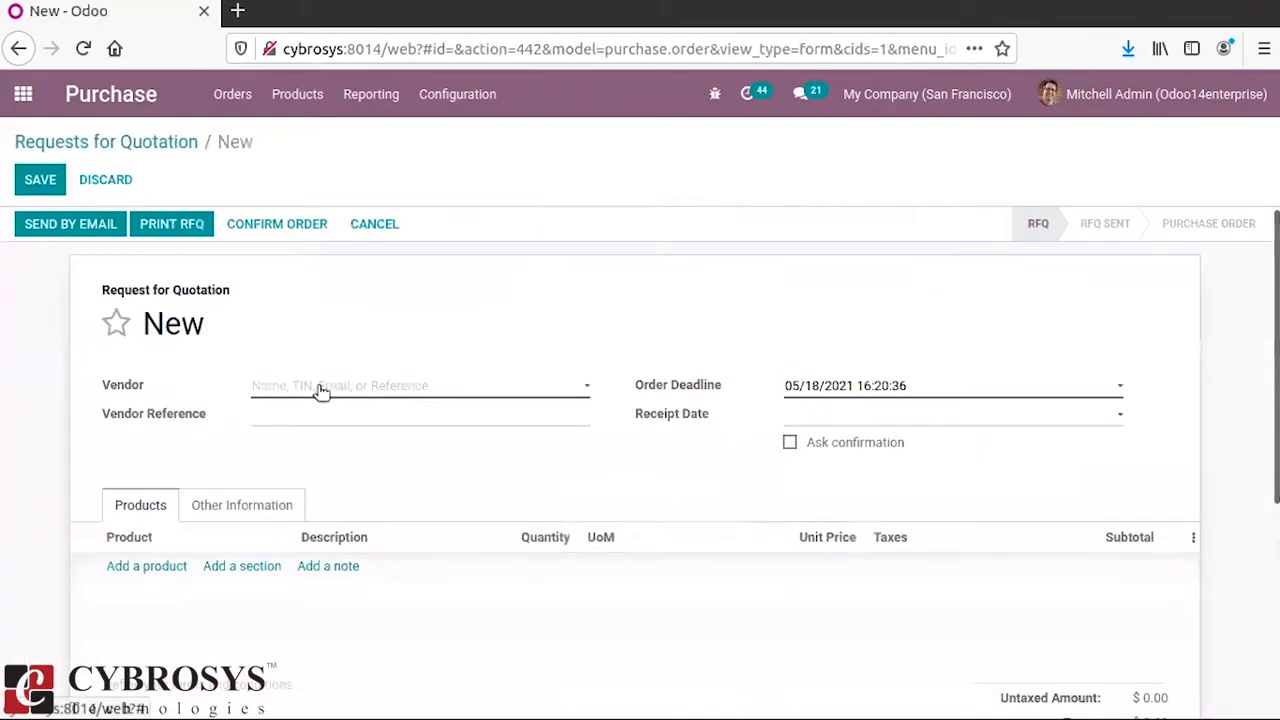
pyautogui.click(320, 390)
pyautogui.click(320, 437)
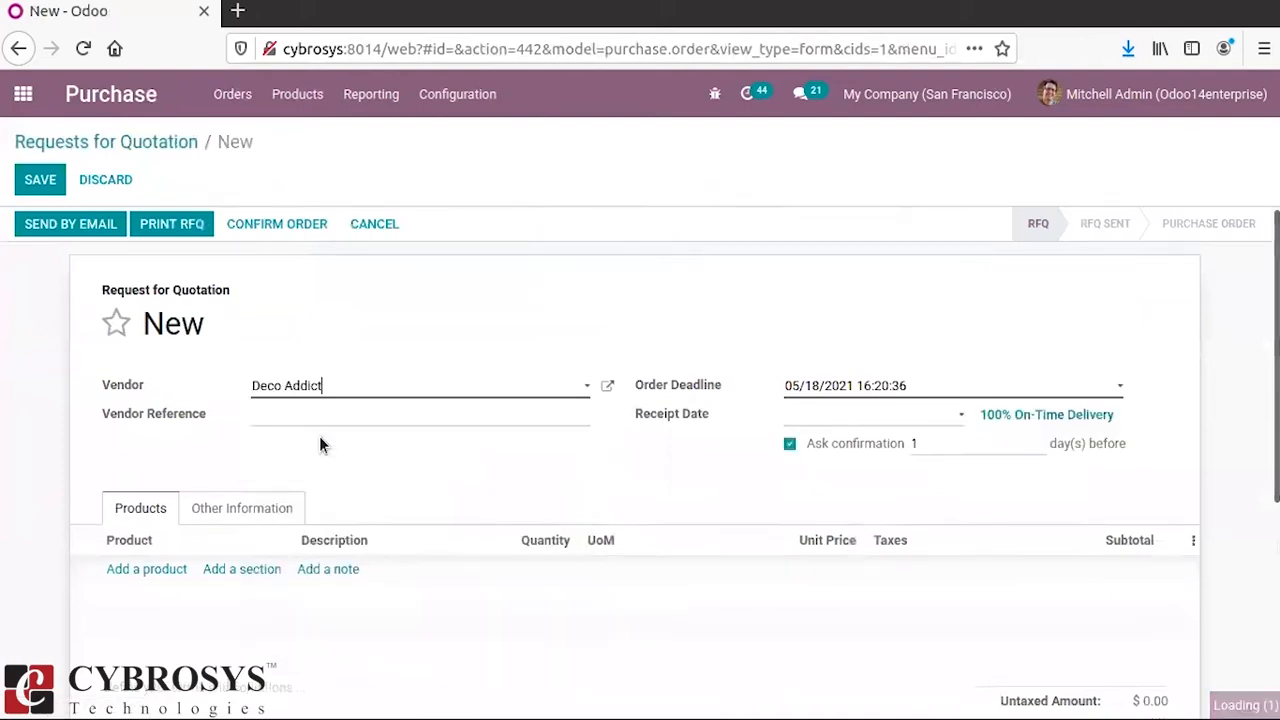
# Open the Deco Addict vendor record from the quotation, review its receivable and payable accounts, and close it without saving.
pyautogui.click(160, 570)
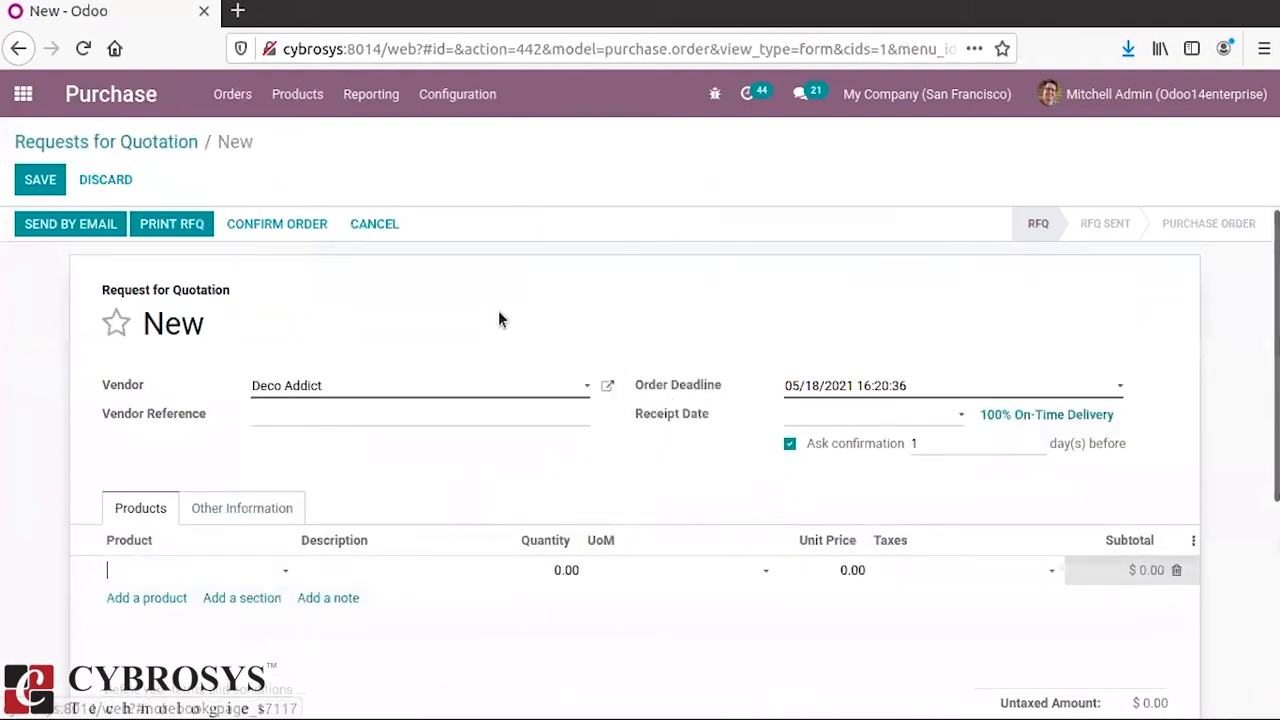
pyautogui.click(609, 383)
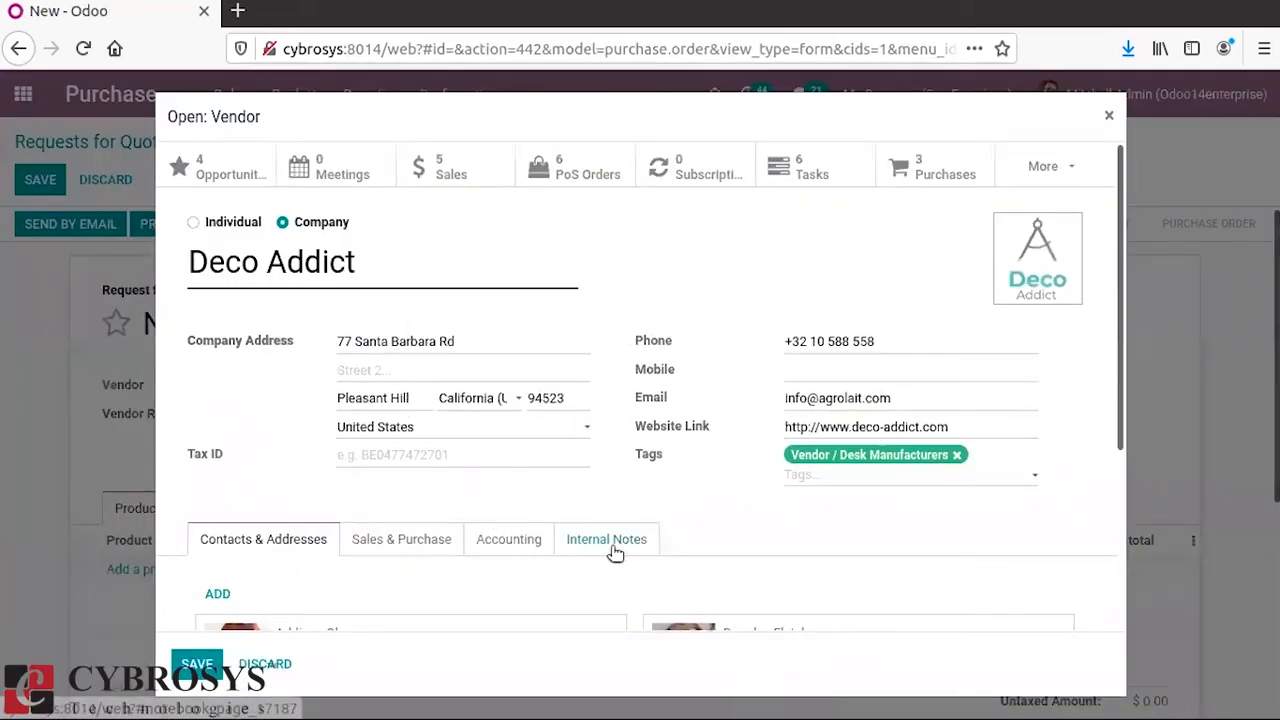
pyautogui.click(507, 541)
pyautogui.moveTo(1124, 355); pyautogui.dragTo(995, 480)
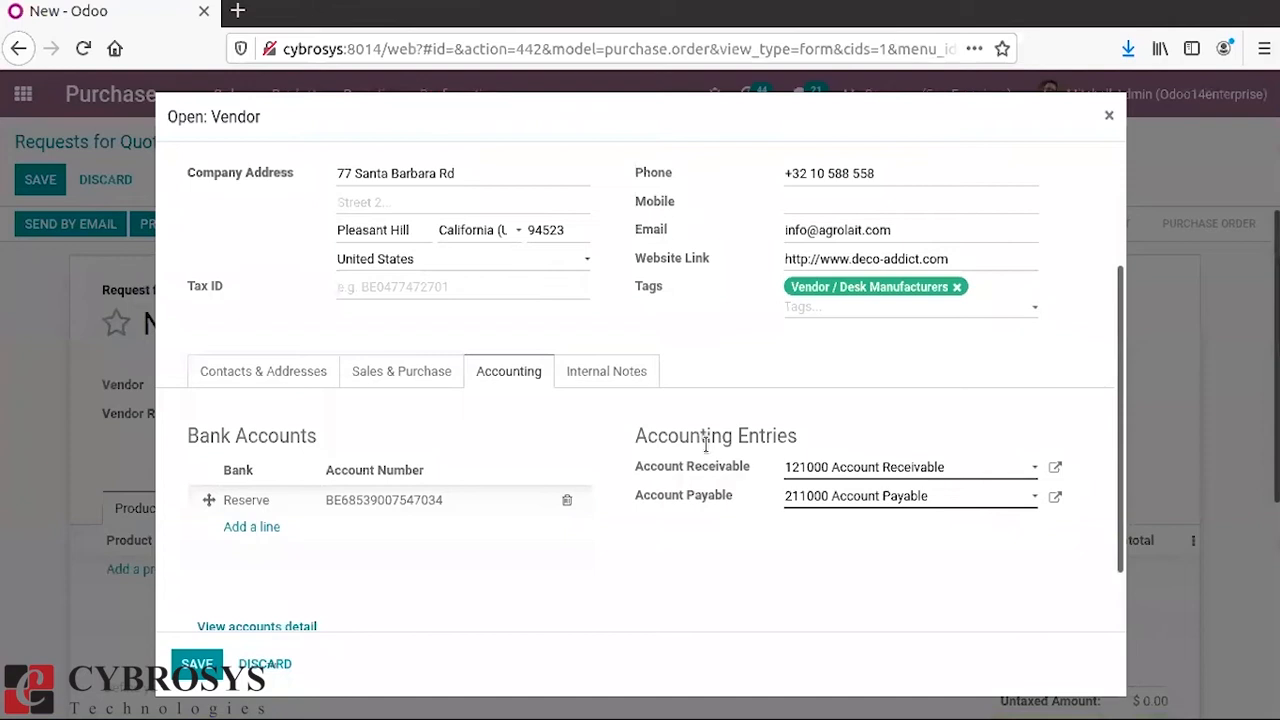
pyautogui.moveTo(727, 466)
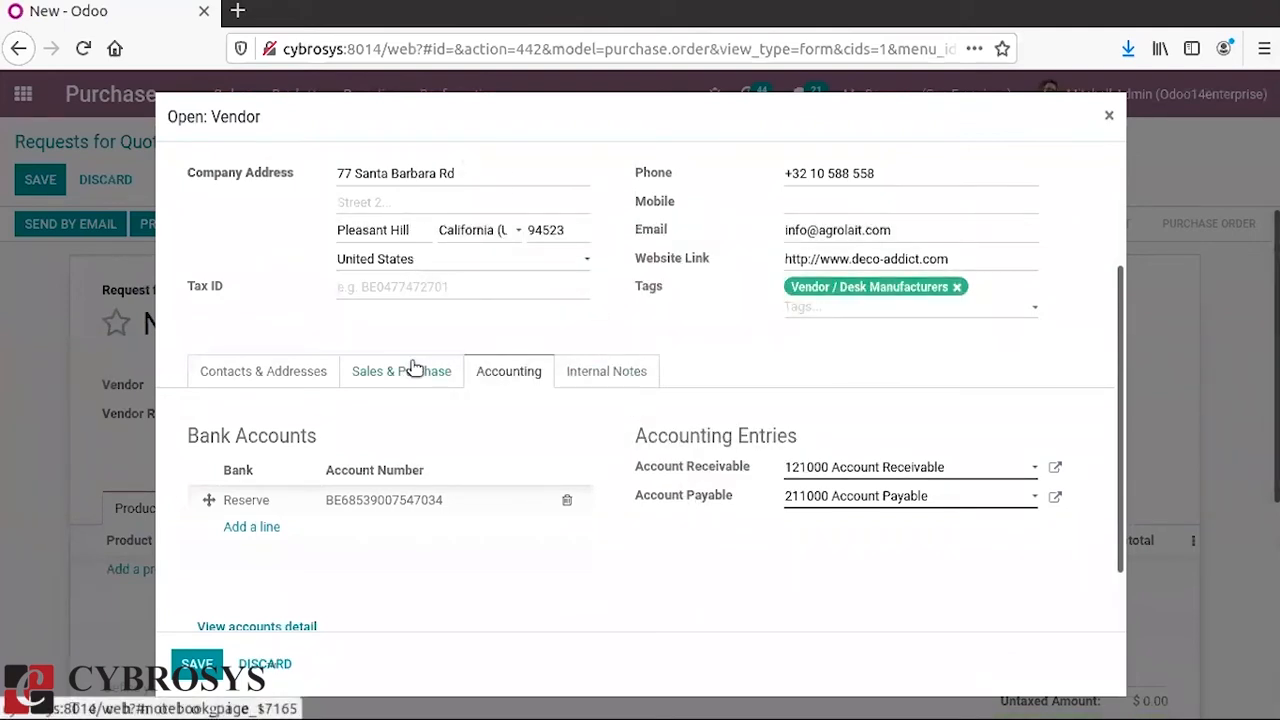
pyautogui.click(272, 664)
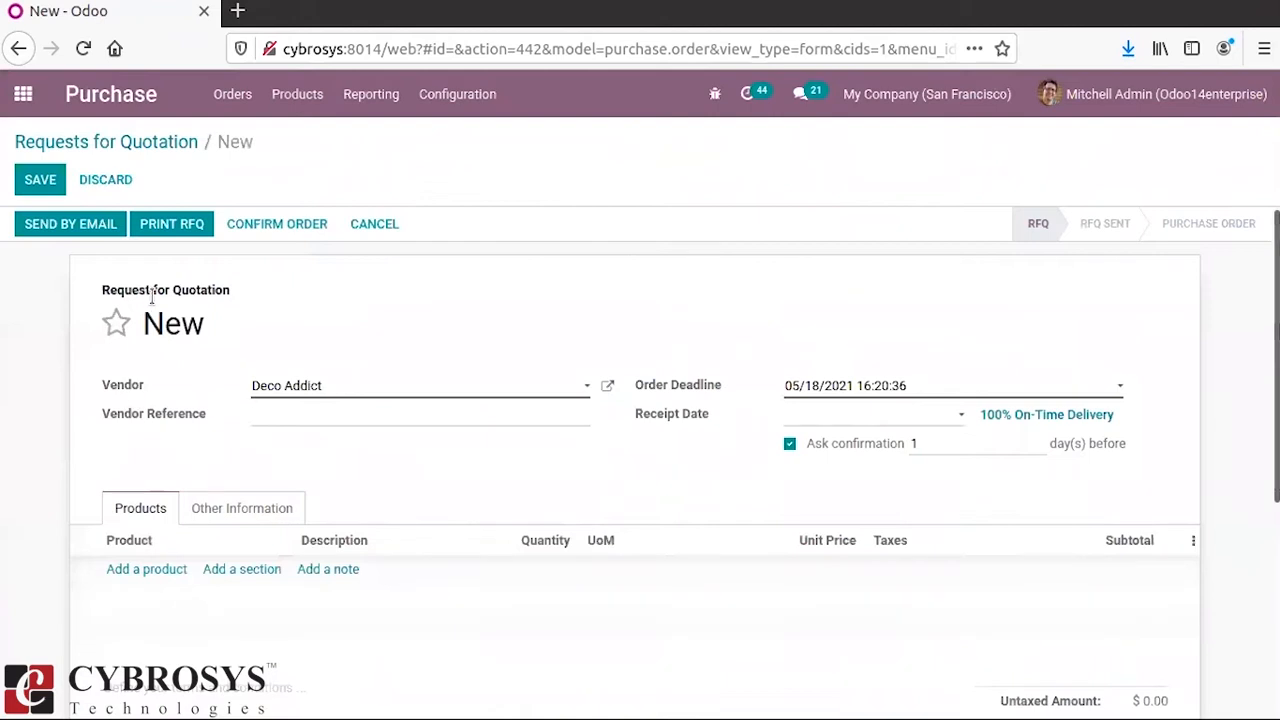
# Add the product [FURN_6666] Acoustic Bloc Screens to the request for quotation.
pyautogui.click(148, 570)
pyautogui.click(148, 570)
pyautogui.write('acc')
pyautogui.press('BackSpace')
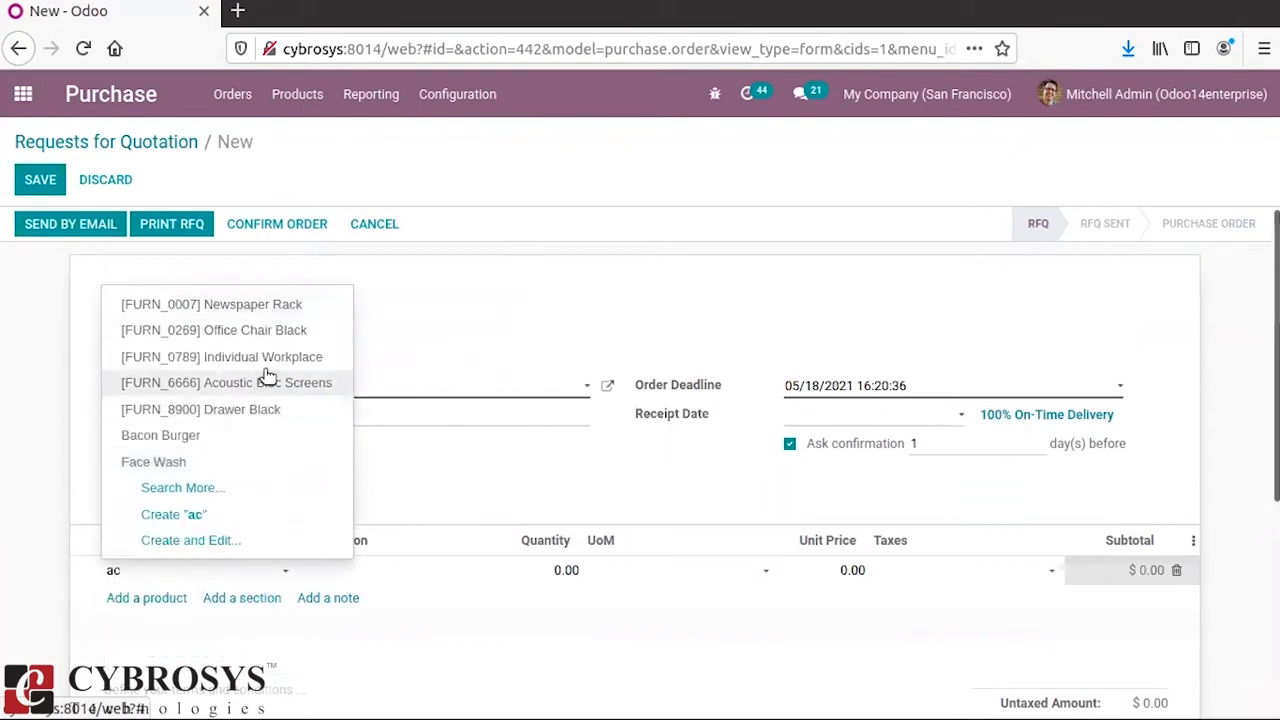
pyautogui.click(288, 383)
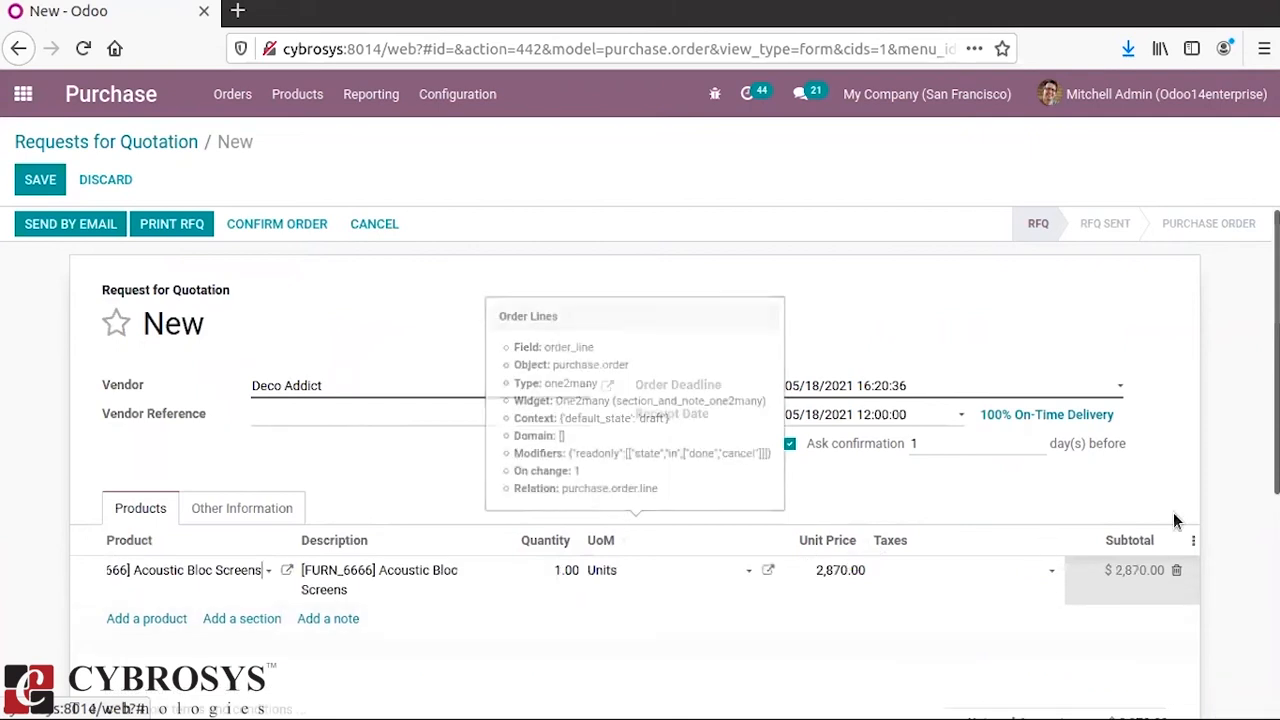
# Confirm the purchase order and receive the ordered product by validating its receipt.
pyautogui.click(289, 224)
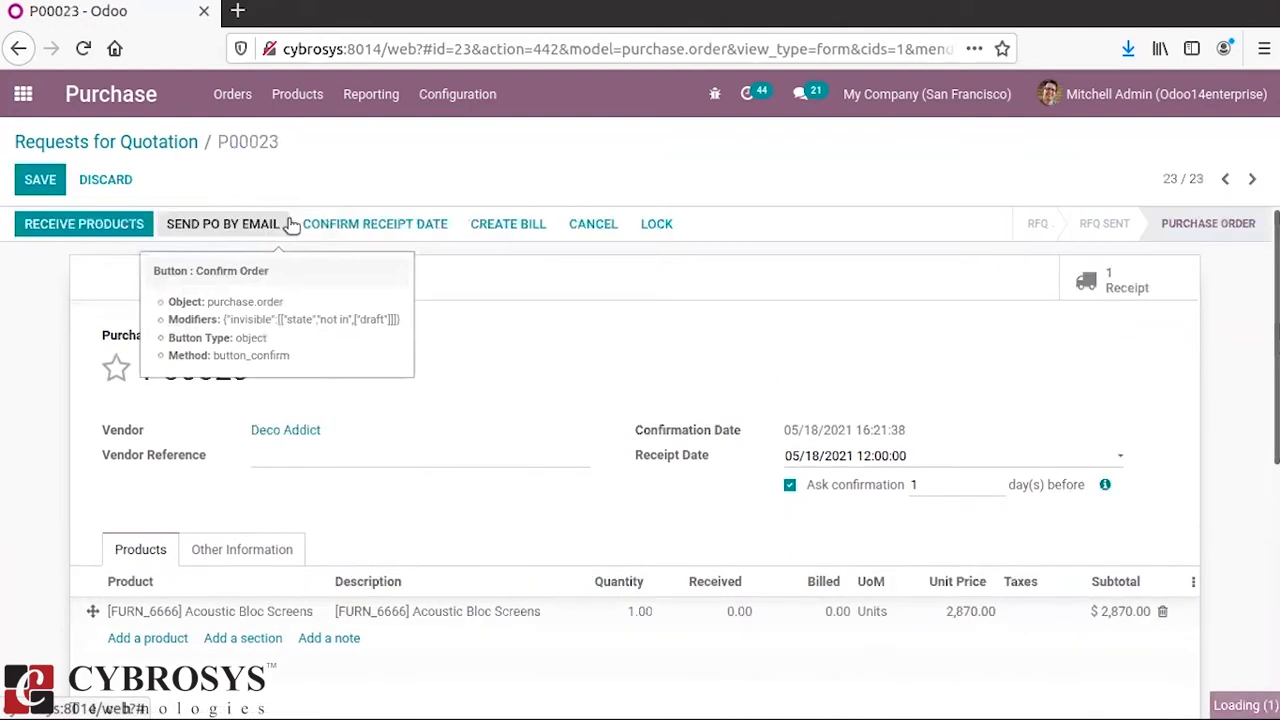
pyautogui.click(58, 226)
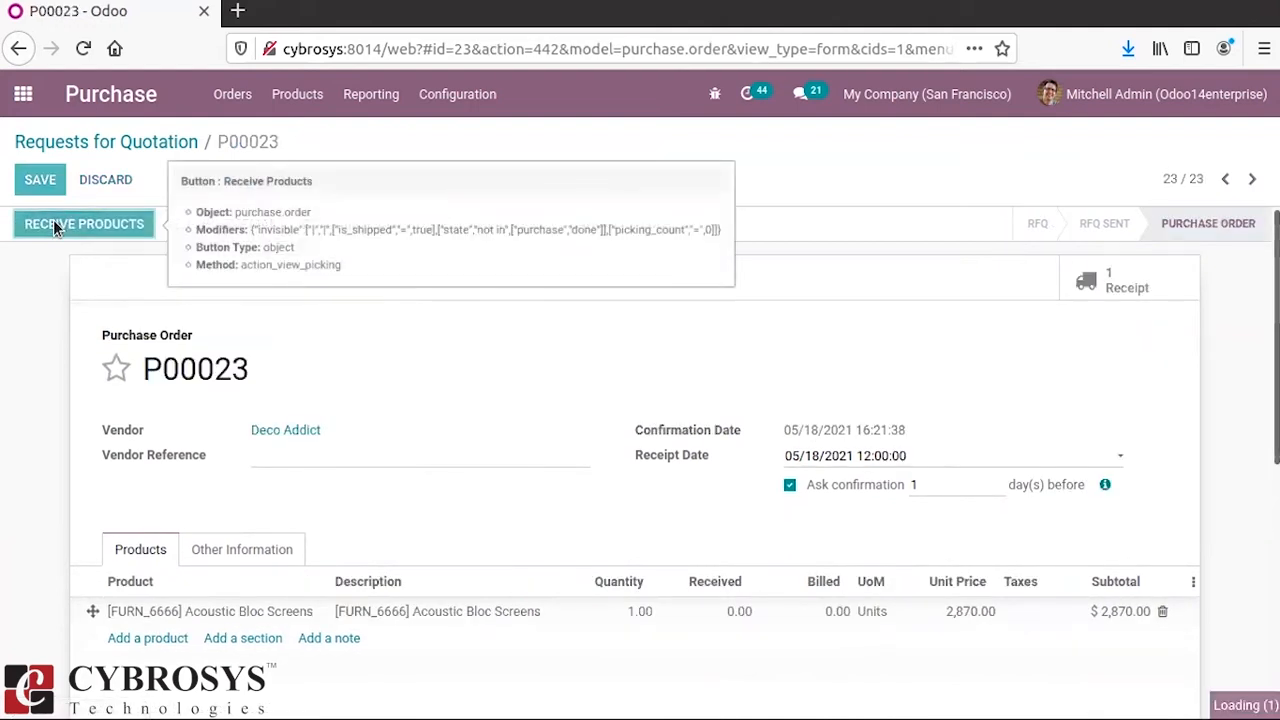
pyautogui.click(74, 229)
pyautogui.click(212, 277)
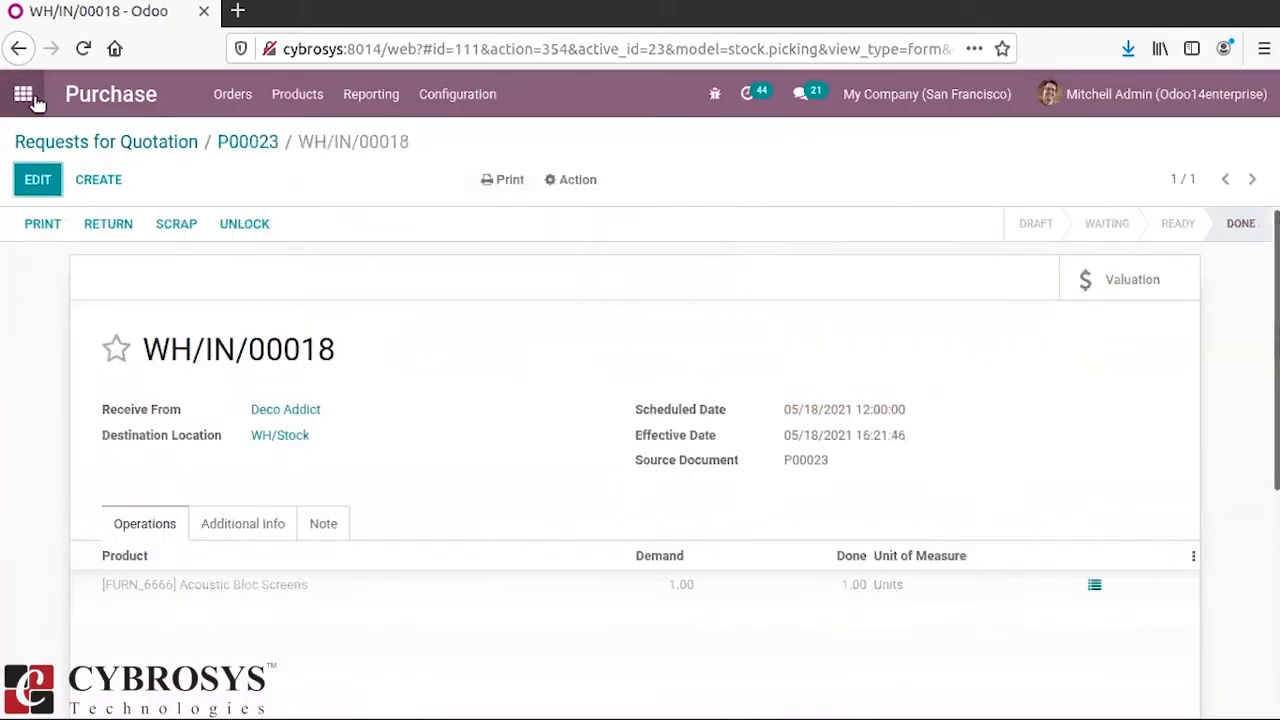
# Switch to the Accounting app and open the list of journal entries.
pyautogui.click(27, 94)
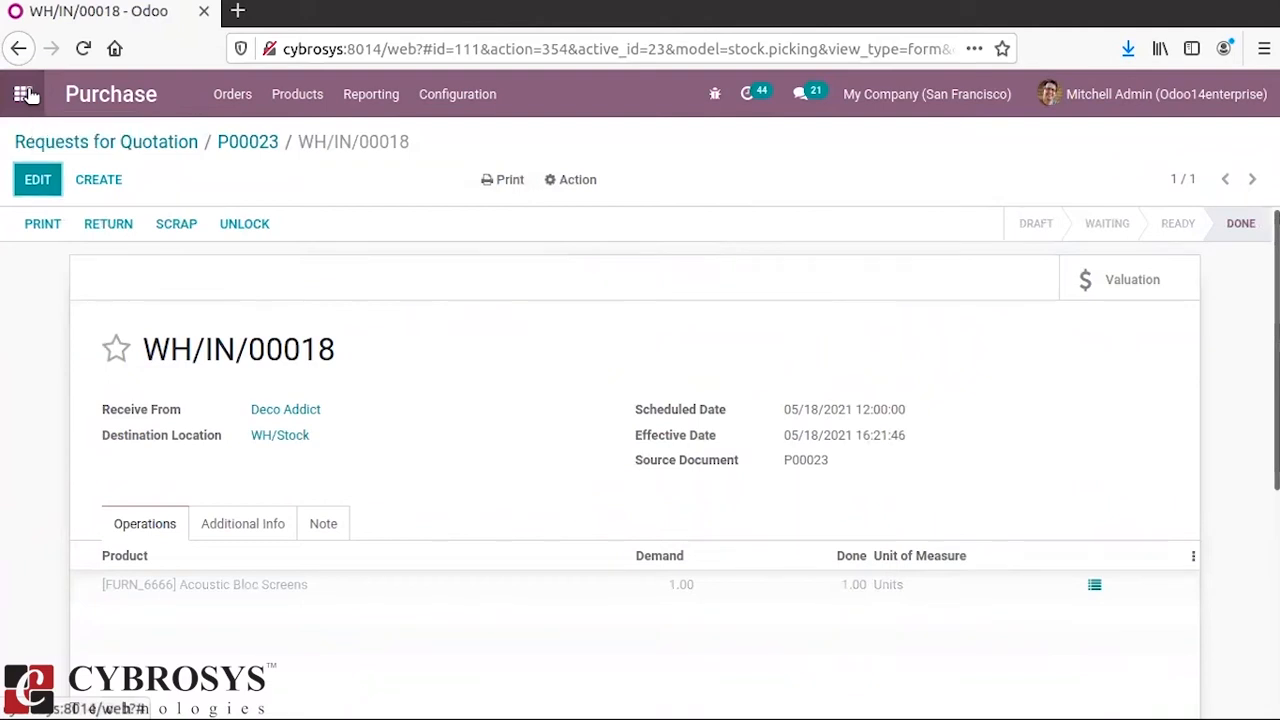
pyautogui.click(435, 594)
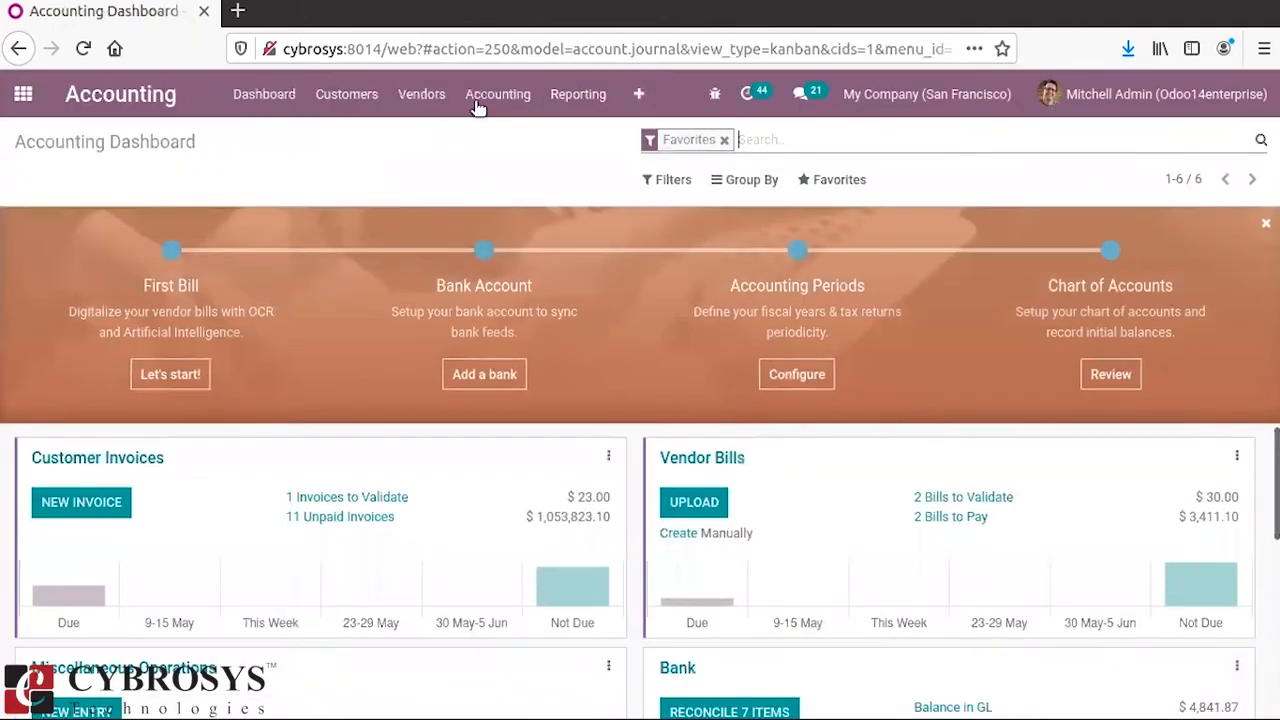
pyautogui.click(480, 99)
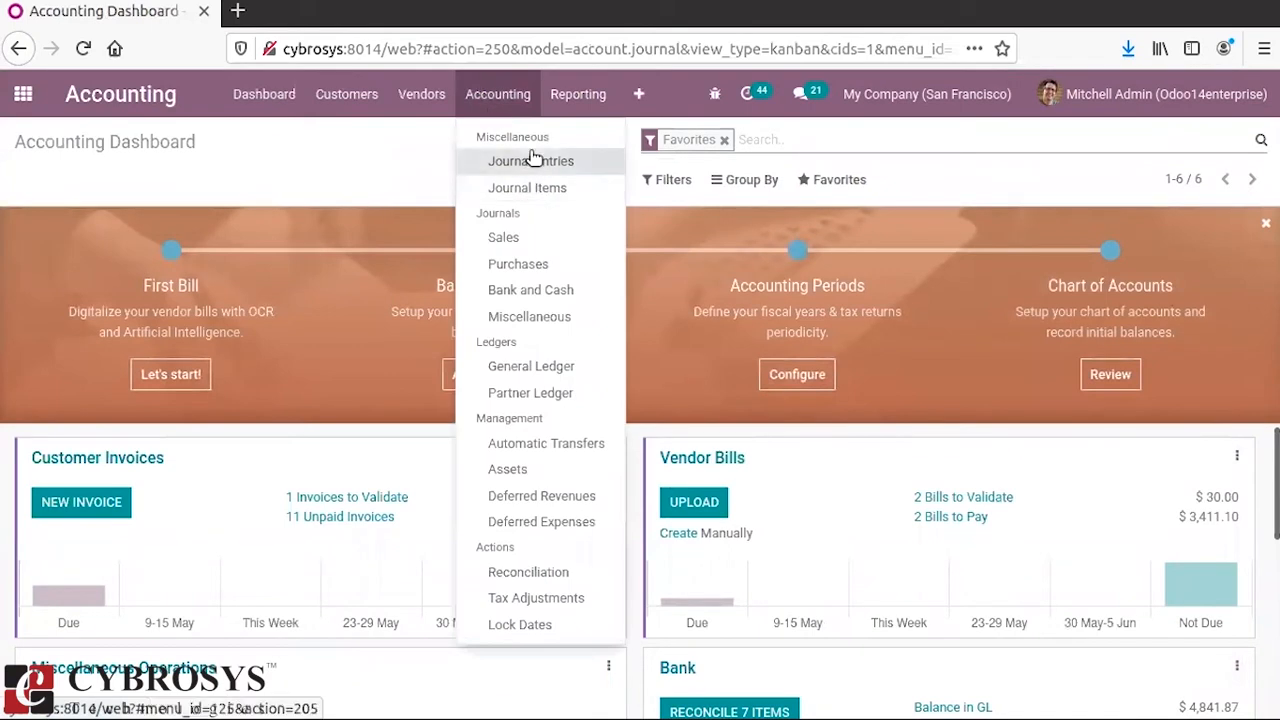
pyautogui.click(533, 160)
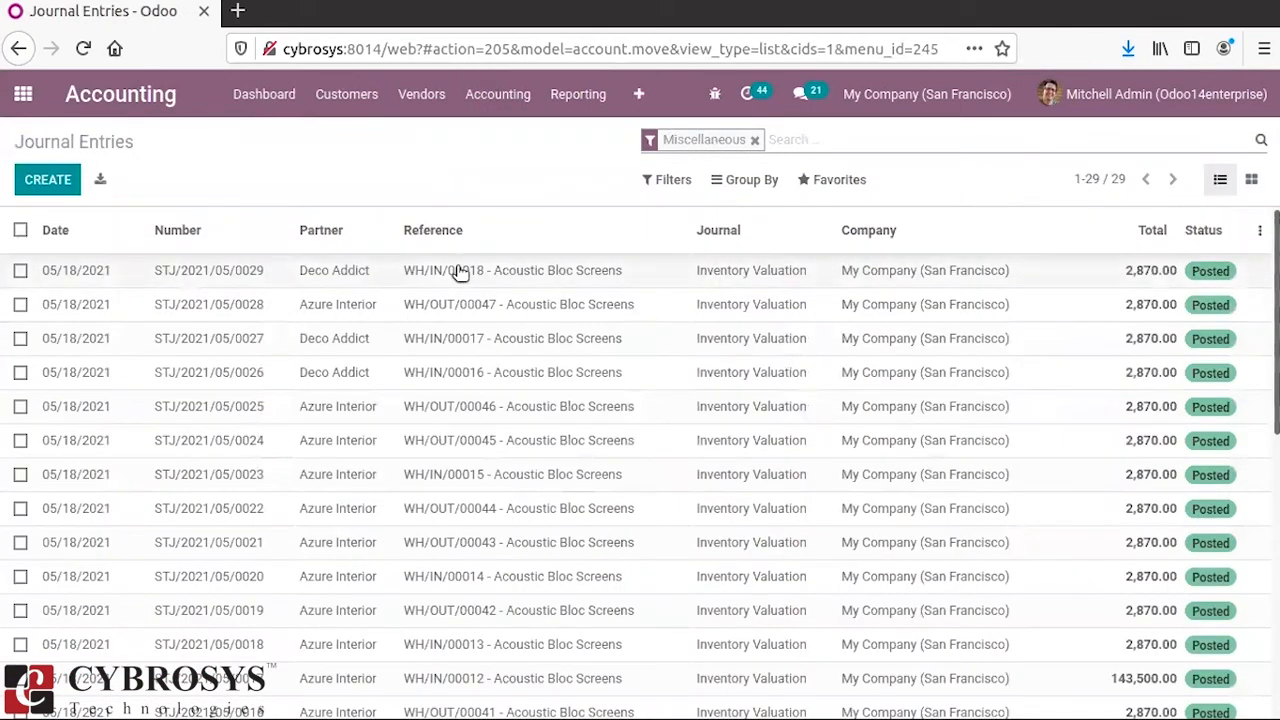
# Open the newest Deco Addict receipt entry for Acoustic Bloc Screens and examine the accounts debited and credited in its journal items.
pyautogui.click(378, 275)
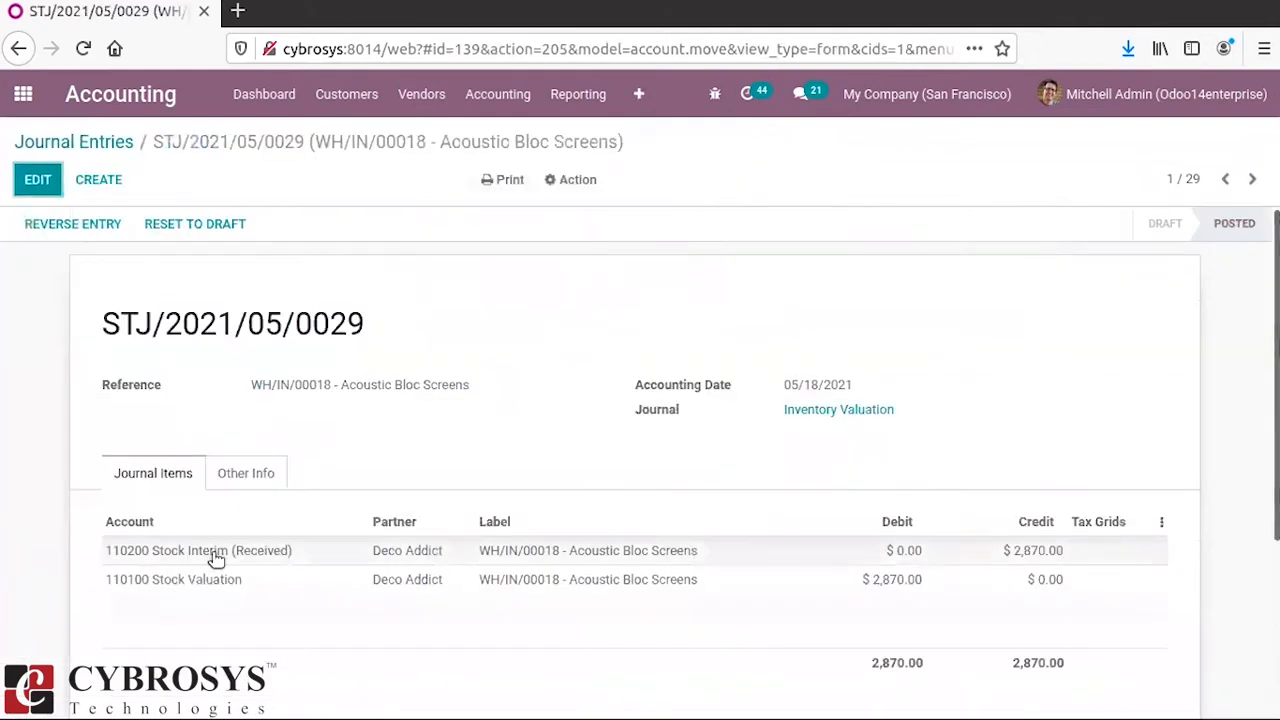
pyautogui.moveTo(214, 555)
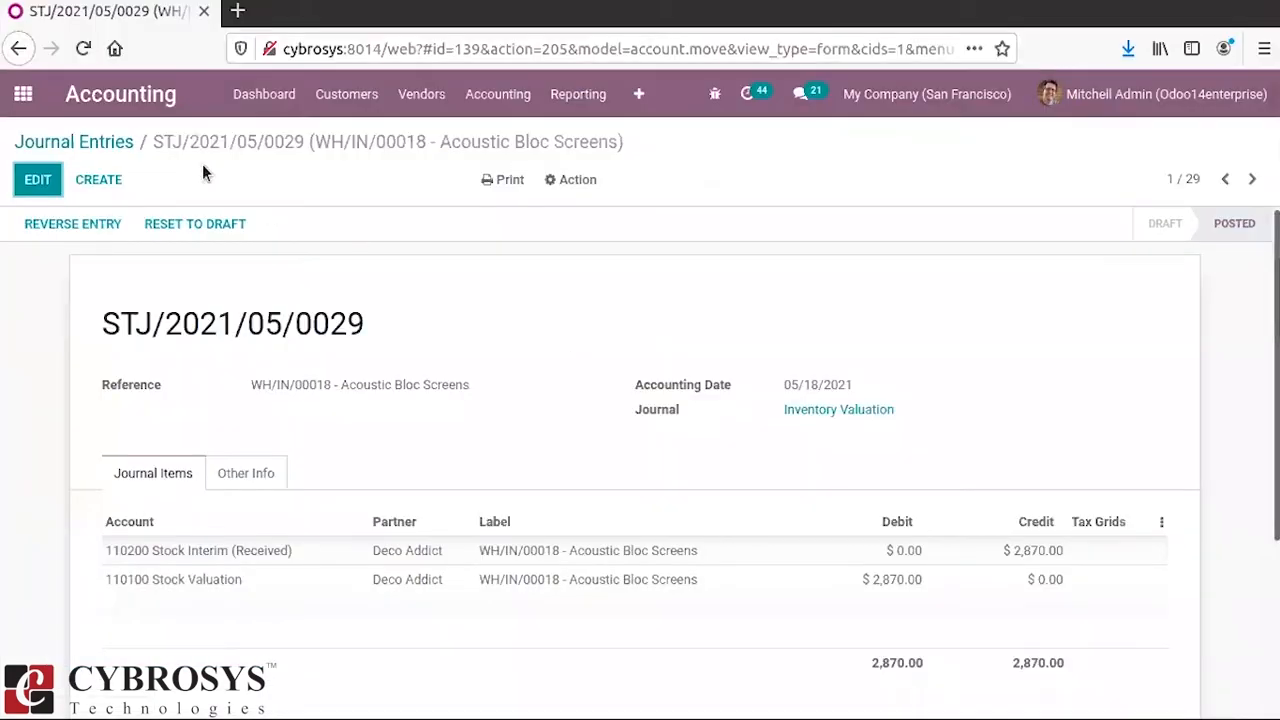
# Switch to the Purchase app and create a vendor bill from the newest Deco Addict purchase order.
pyautogui.click(23, 94)
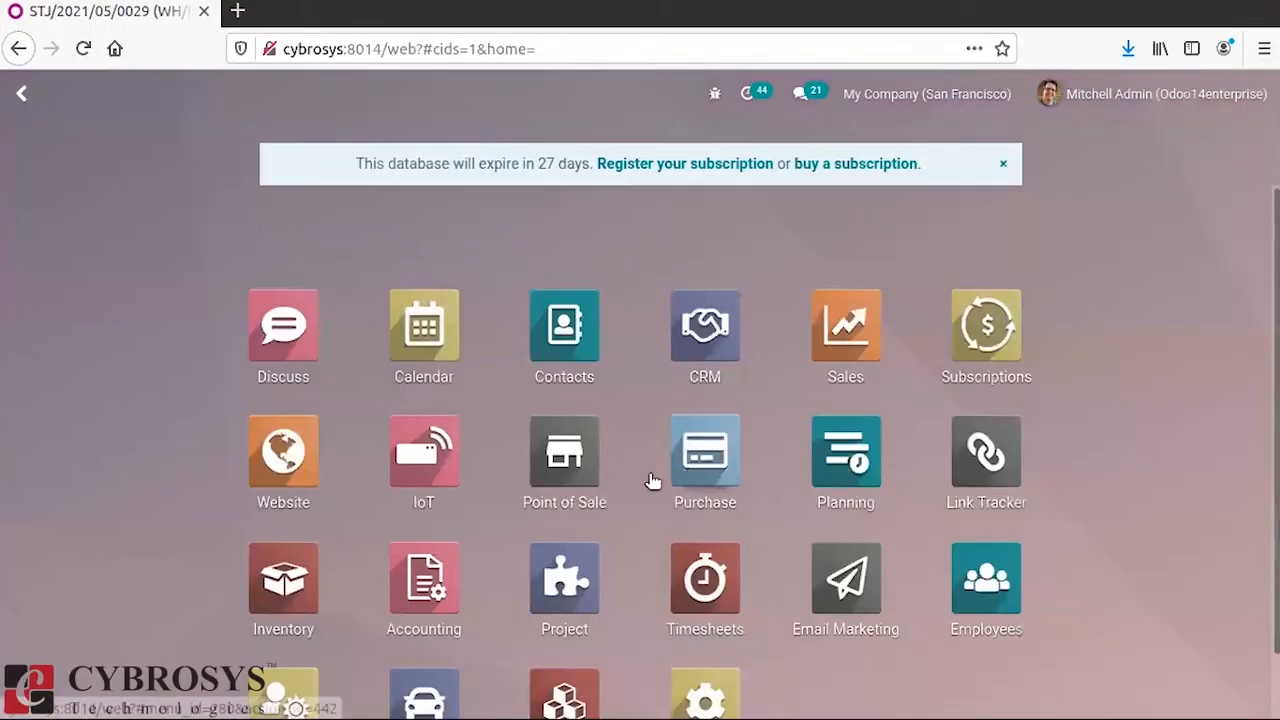
pyautogui.click(704, 460)
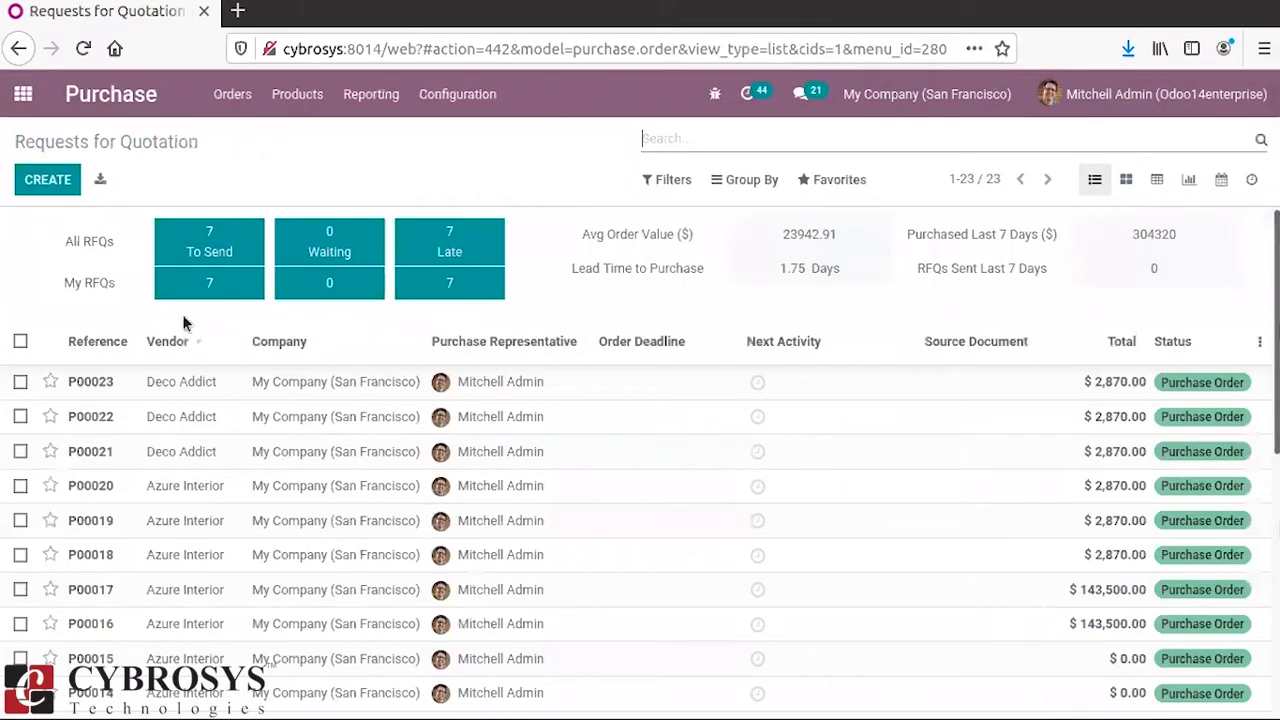
pyautogui.click(189, 388)
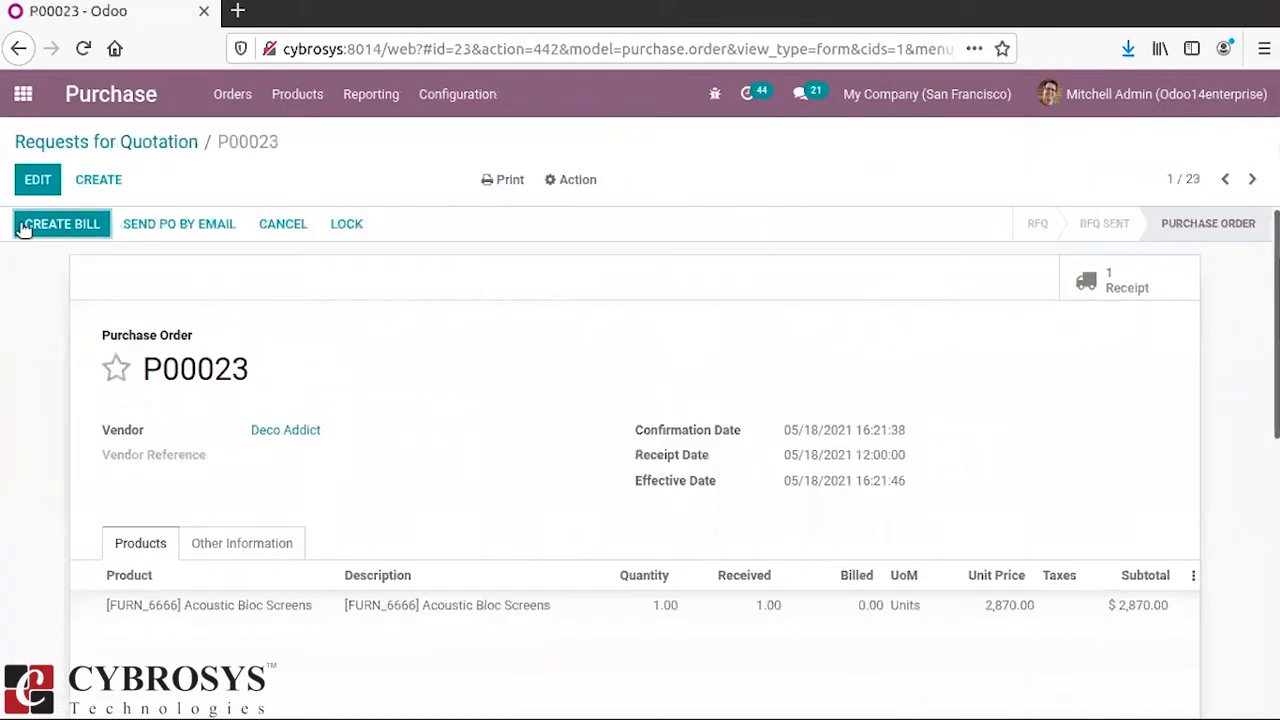
pyautogui.click(26, 226)
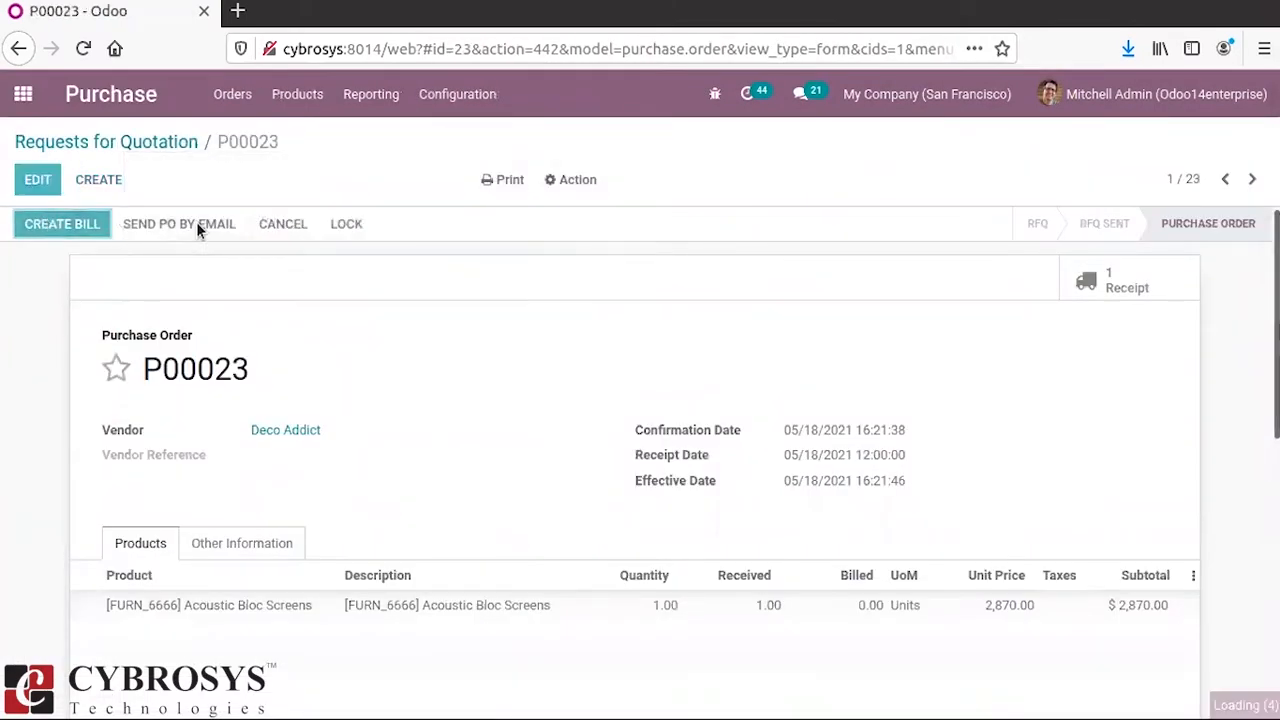
pyautogui.click(41, 222)
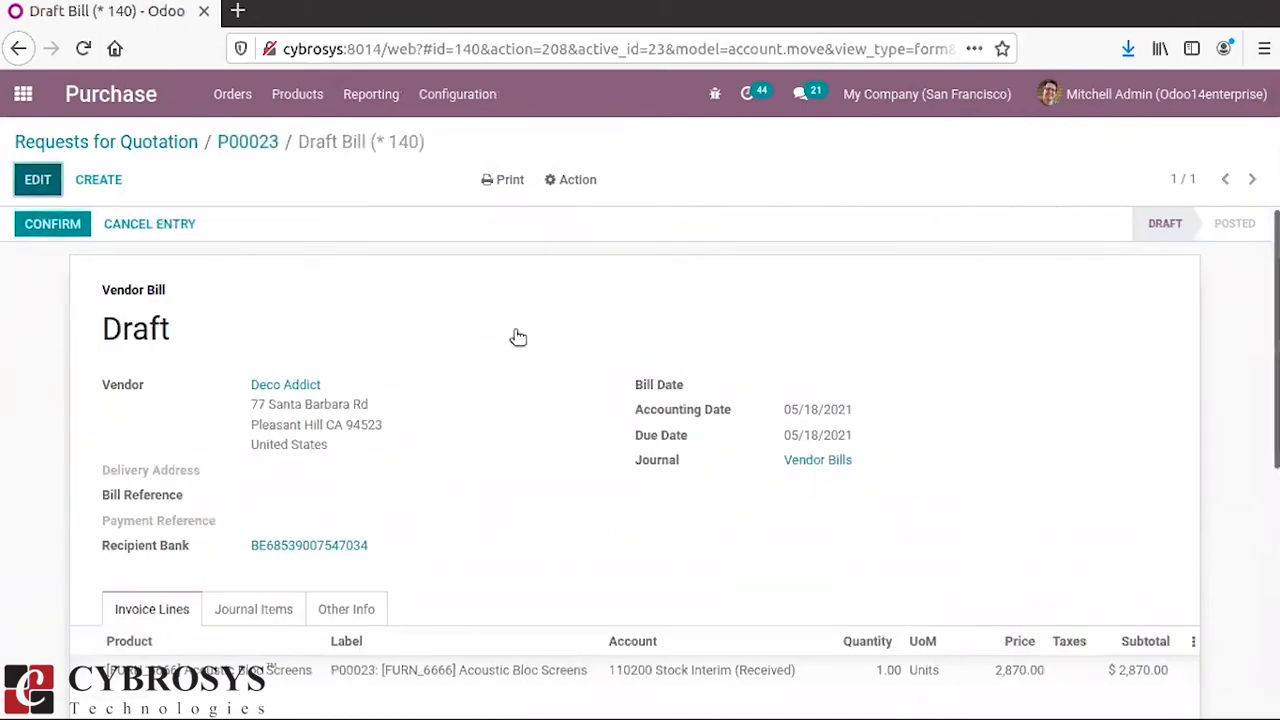
# Set the draft bill's bill date to 05/18/2021 and confirm the bill.
pyautogui.click(823, 391)
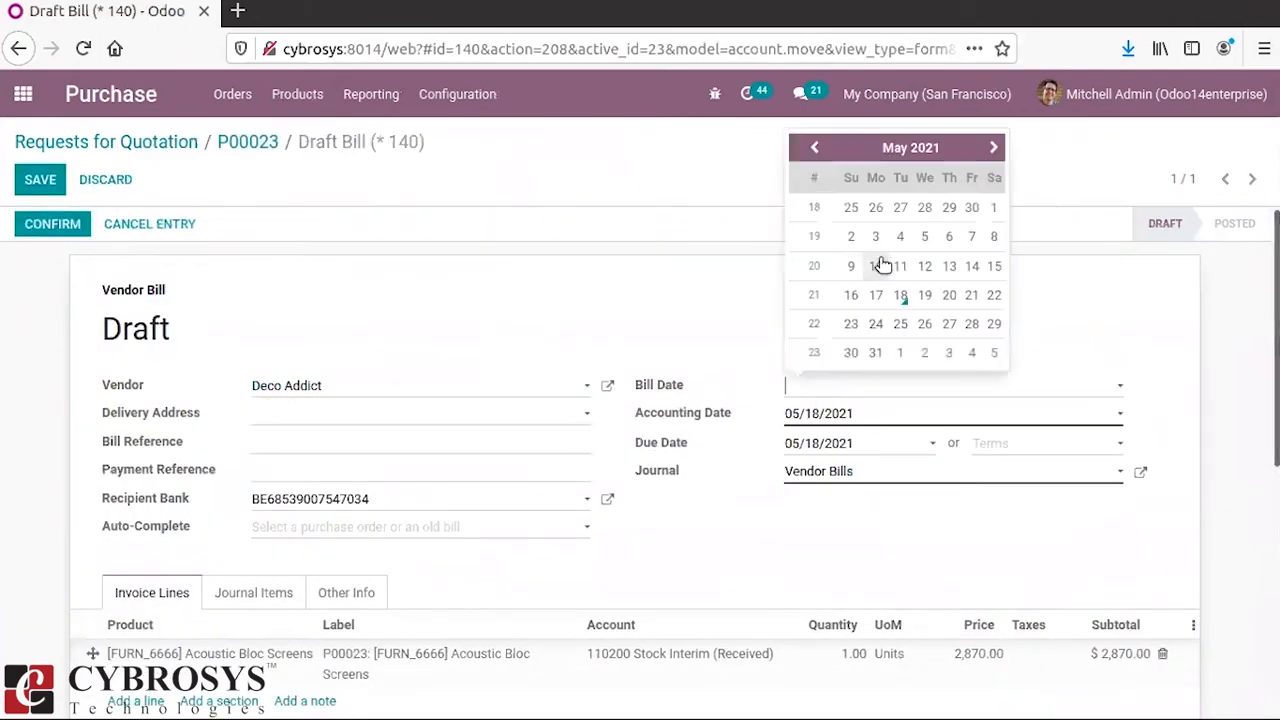
pyautogui.click(903, 297)
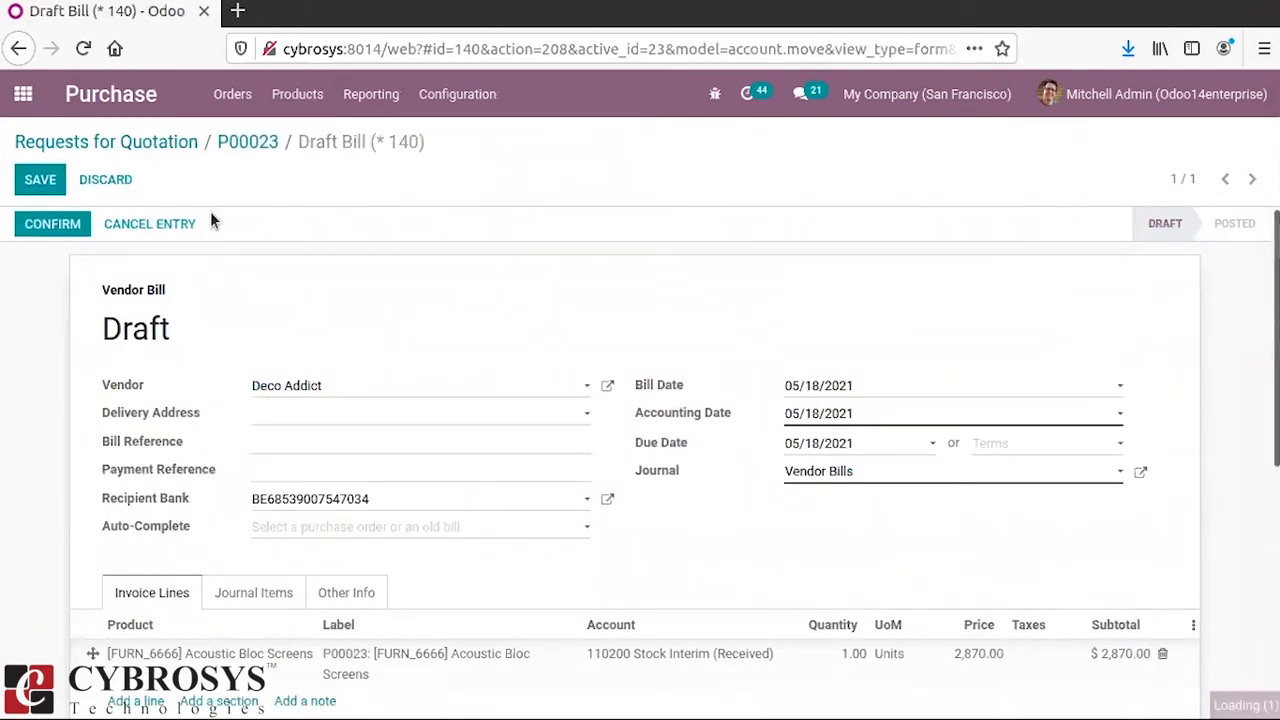
pyautogui.click(43, 226)
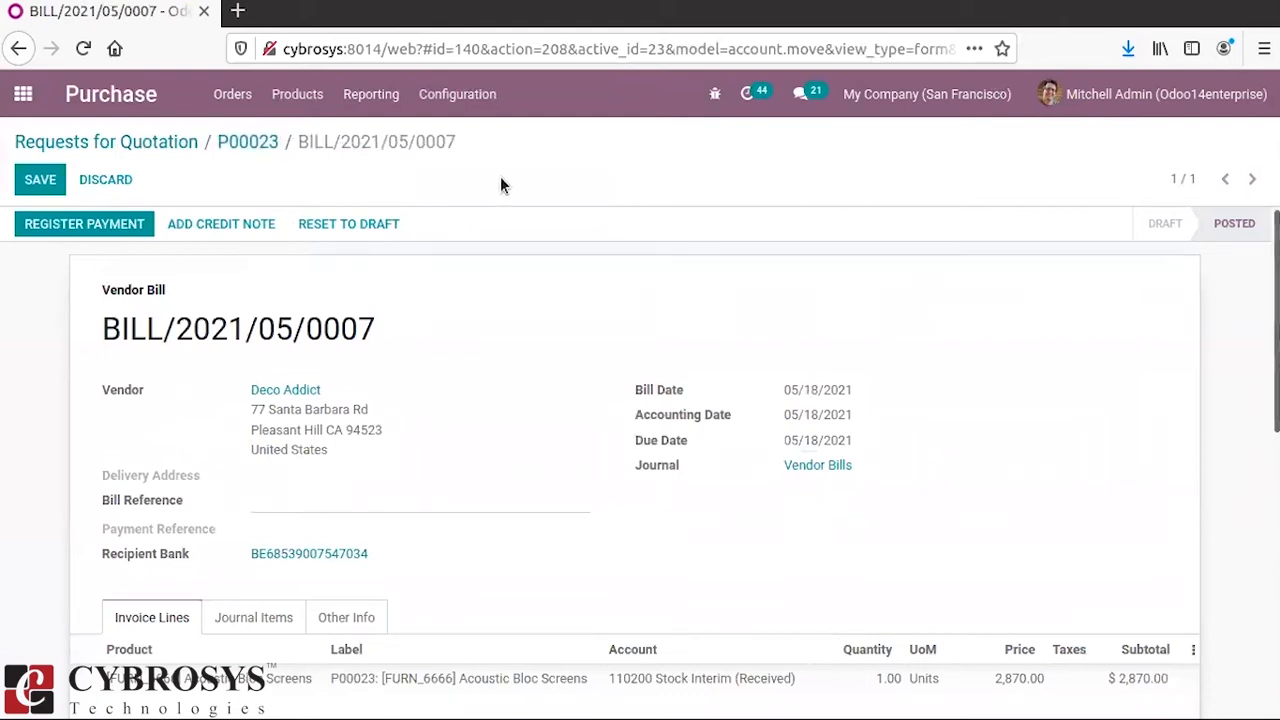
# Switch to the Accounting app and examine the new Deco Addict bill's debit and credit lines in the Purchases journal.
pyautogui.click(21, 97)
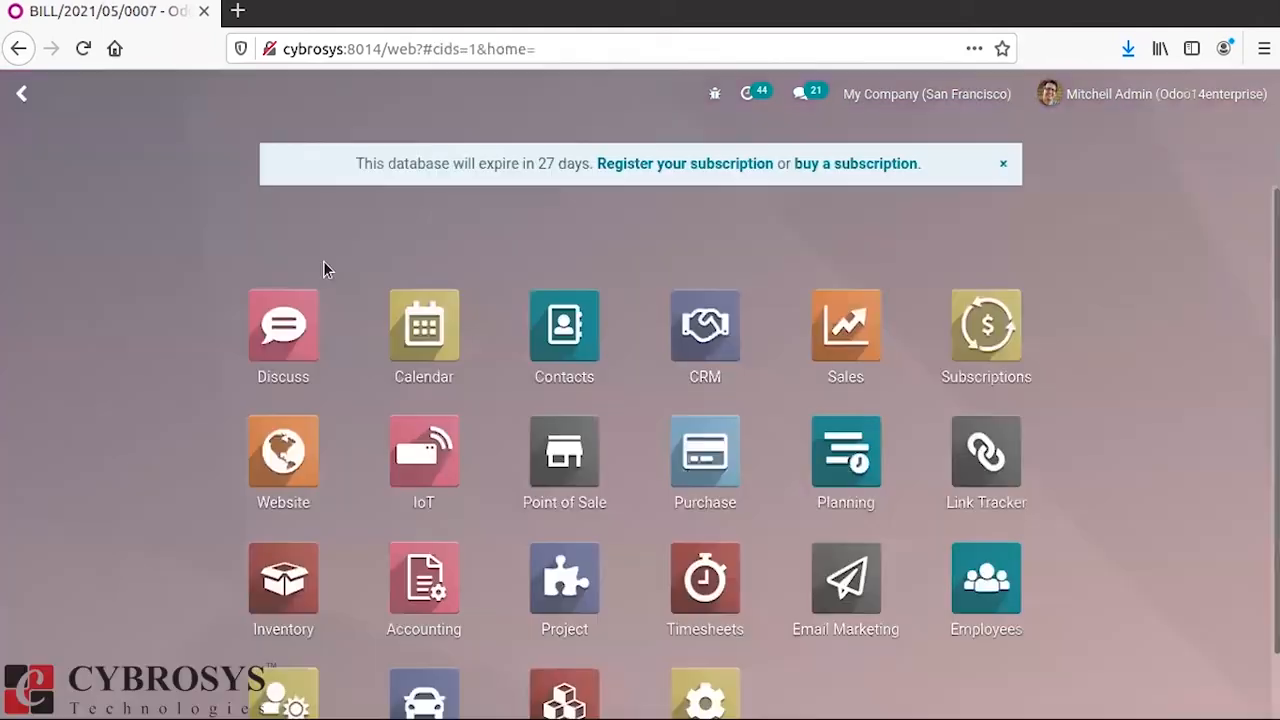
pyautogui.click(460, 574)
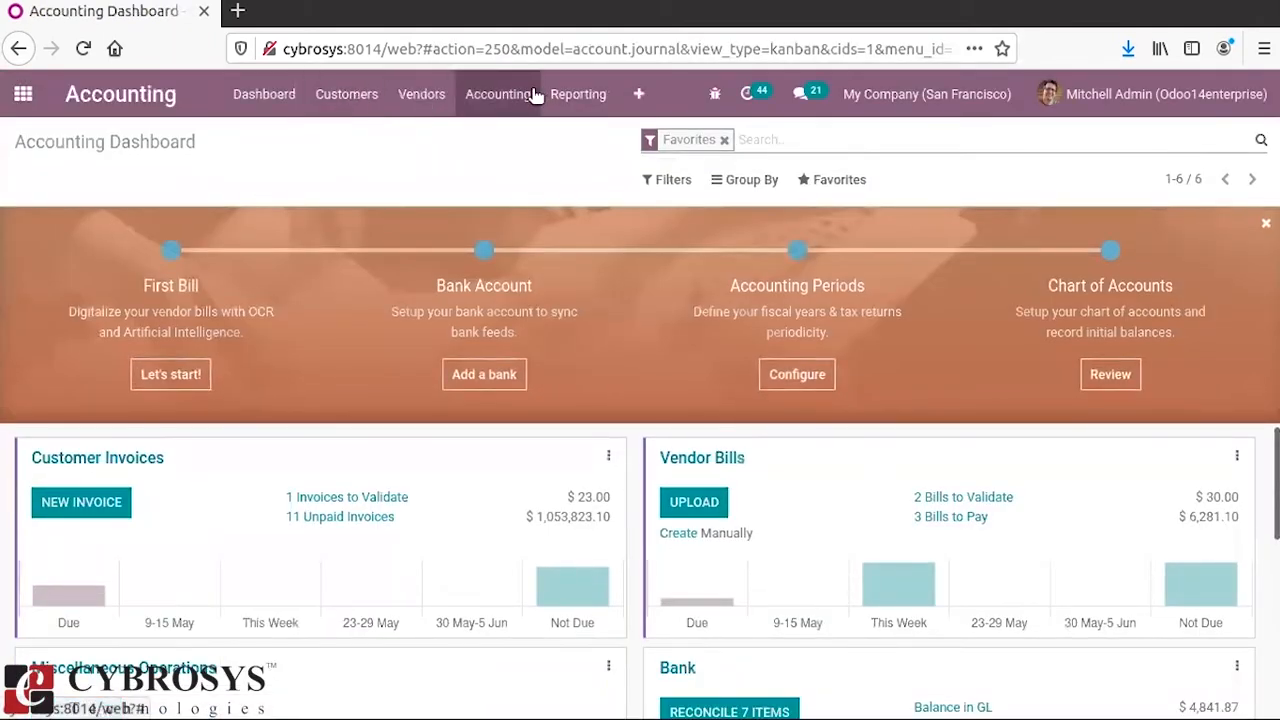
pyautogui.click(533, 94)
pyautogui.click(532, 263)
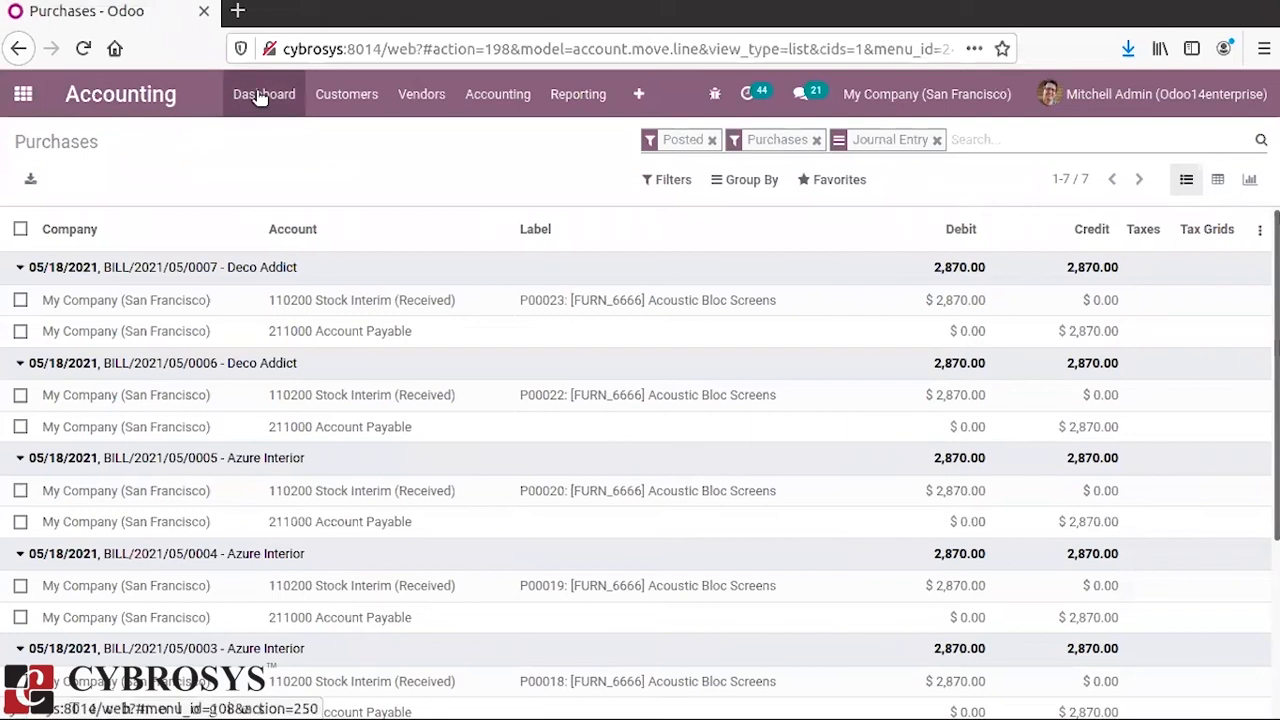
# Return to the Purchase app, open the vendor bill of the newest Deco Addict purchase order and register its payment.
pyautogui.click(22, 97)
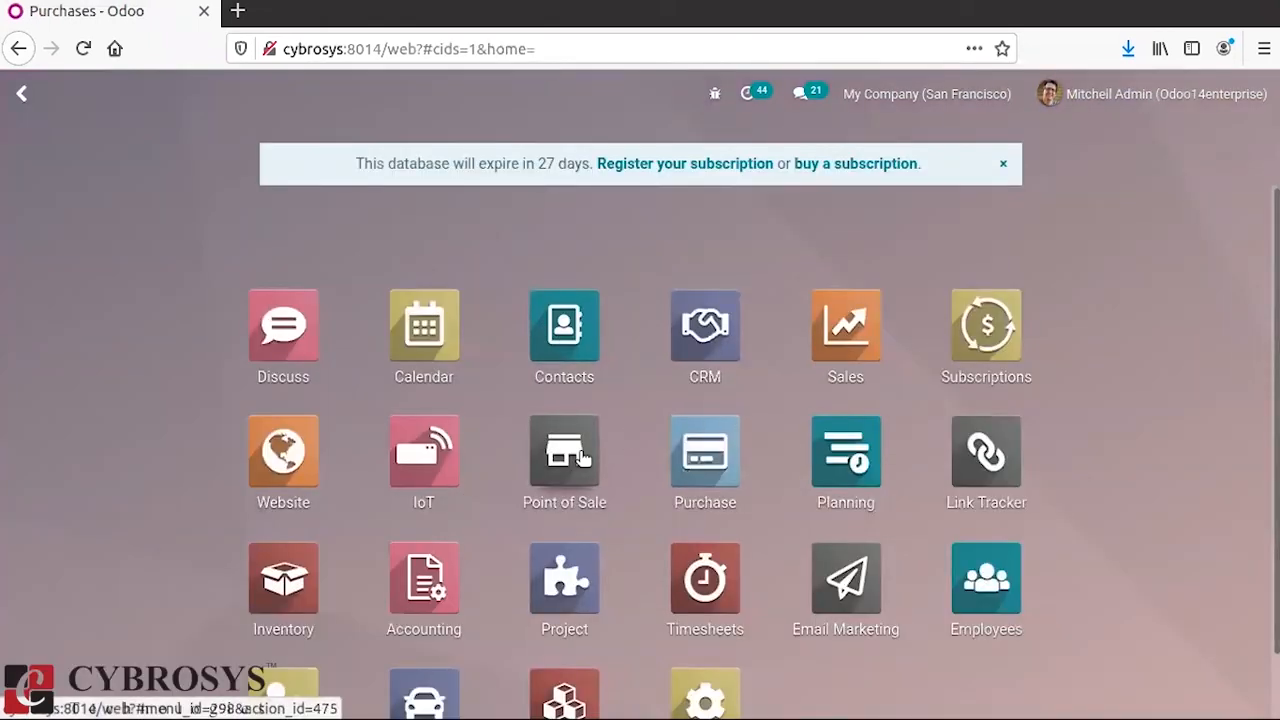
pyautogui.click(693, 456)
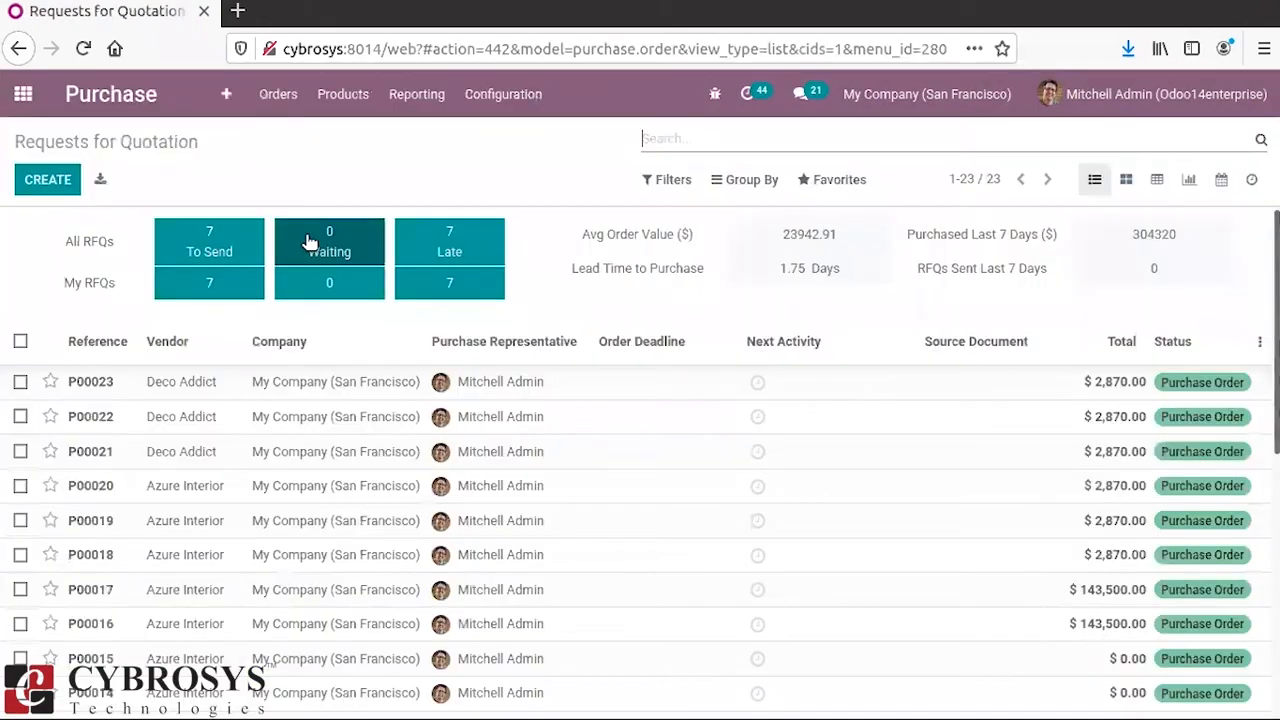
pyautogui.click(230, 384)
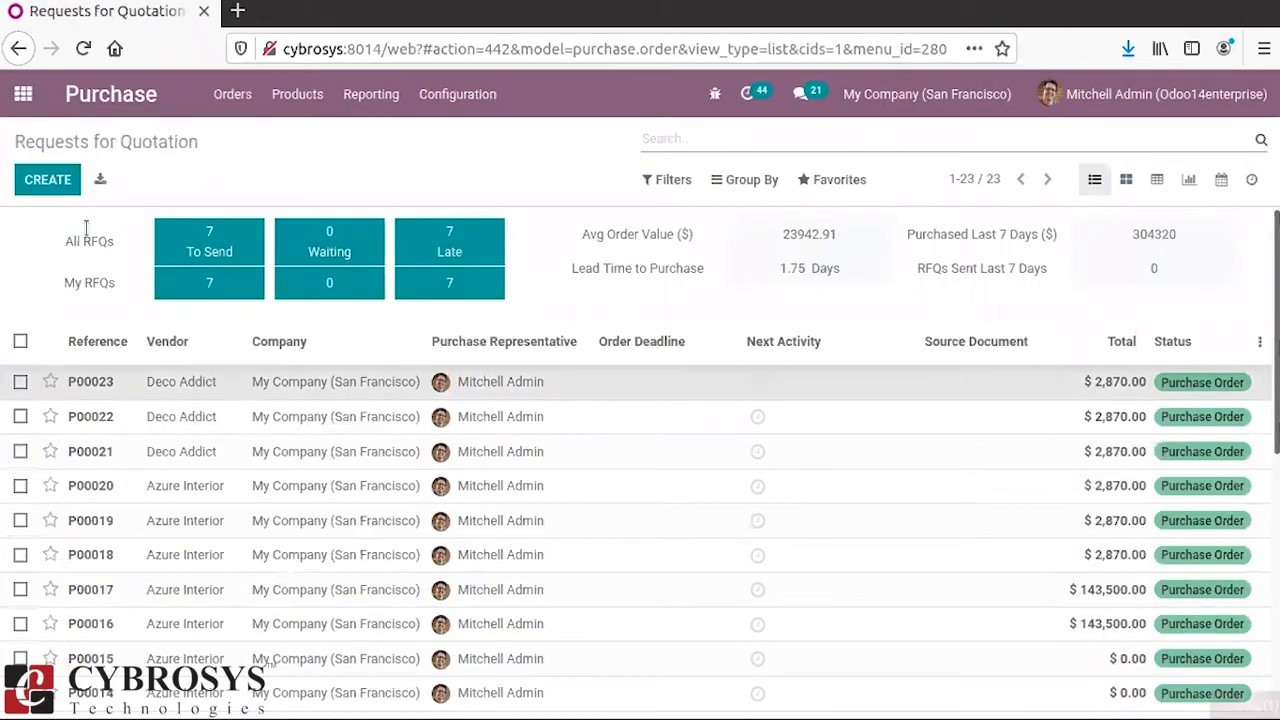
pyautogui.click(1022, 264)
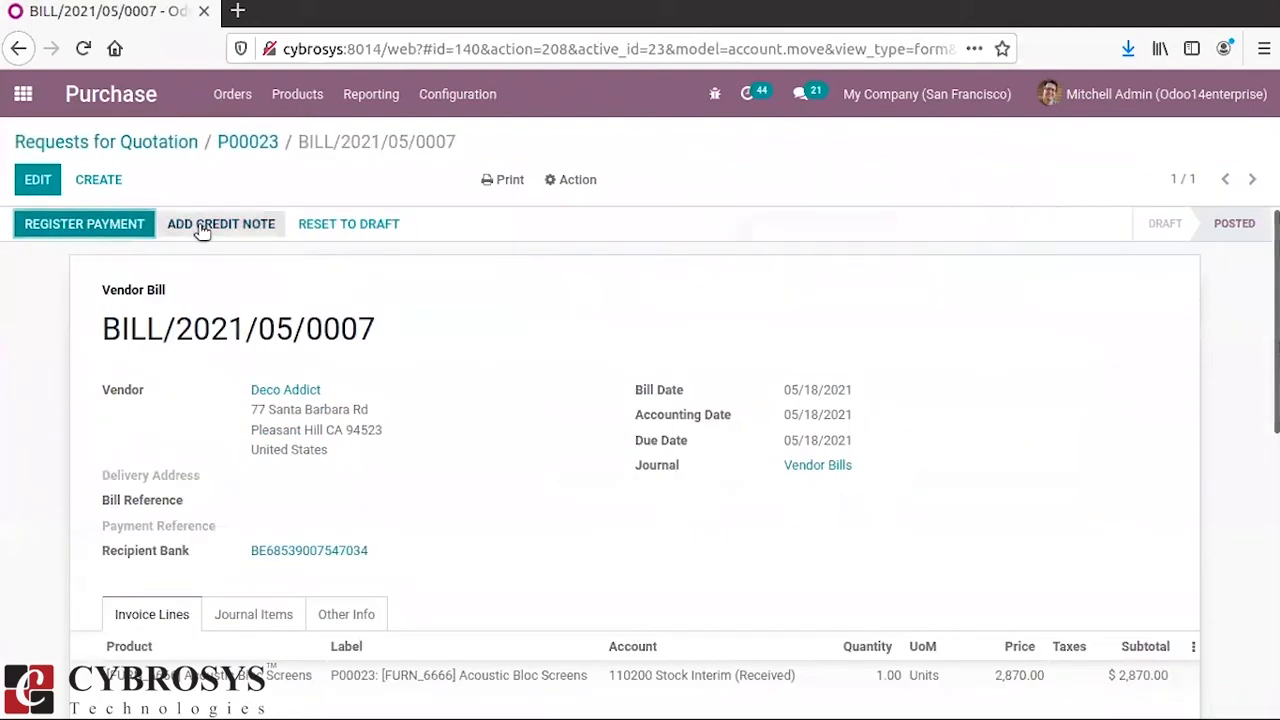
pyautogui.click(90, 224)
pyautogui.click(234, 410)
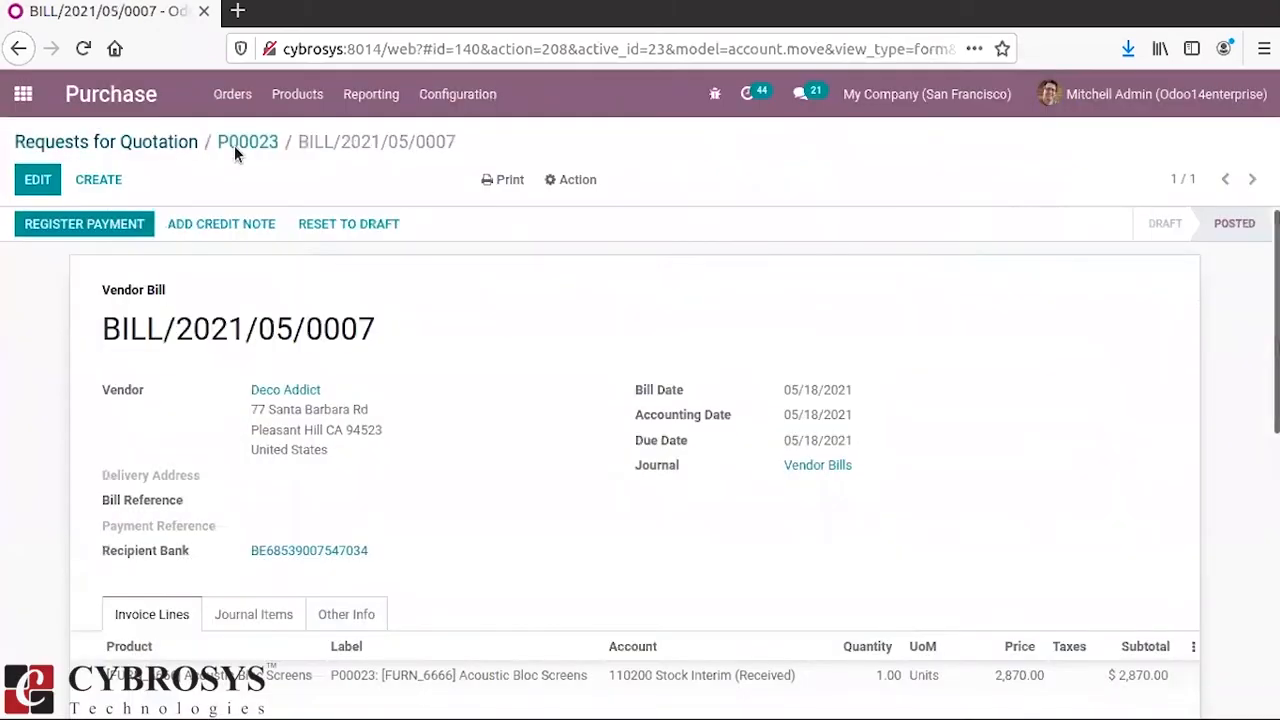
# Switch to the Accounting app and examine the vendor payment's debit and credit lines in the Bank and Cash journal.
pyautogui.click(23, 95)
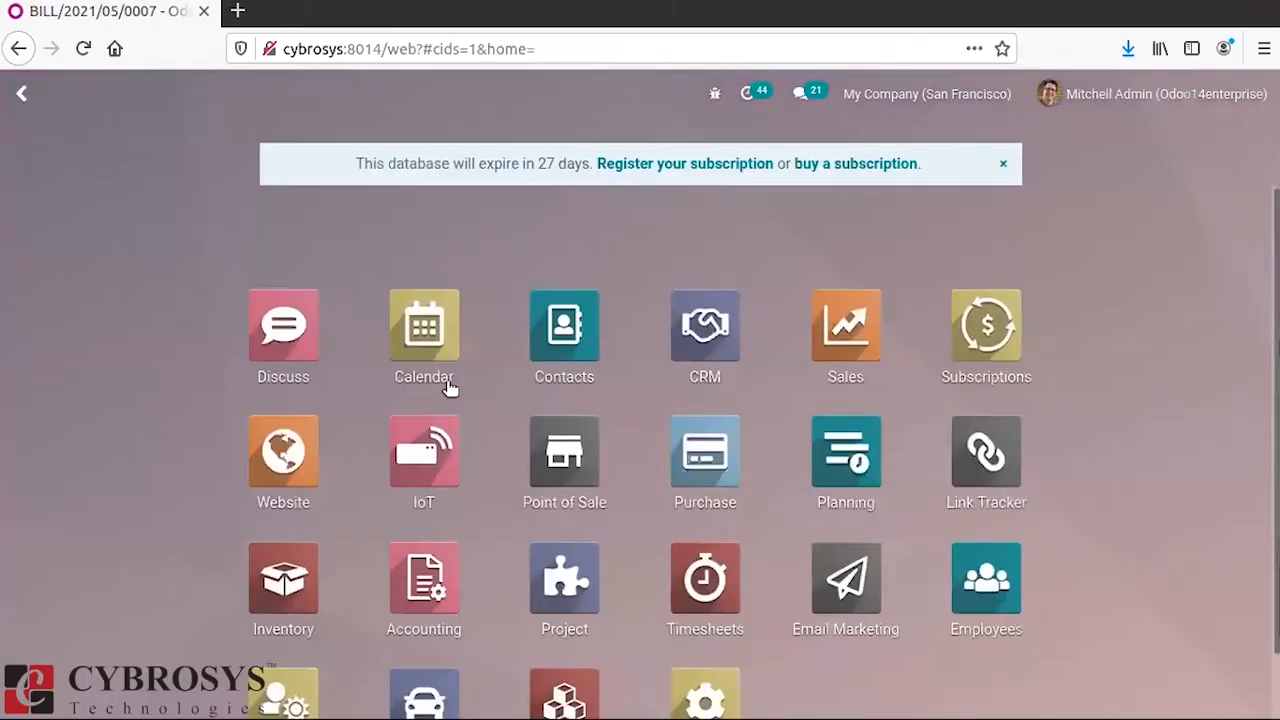
pyautogui.click(409, 588)
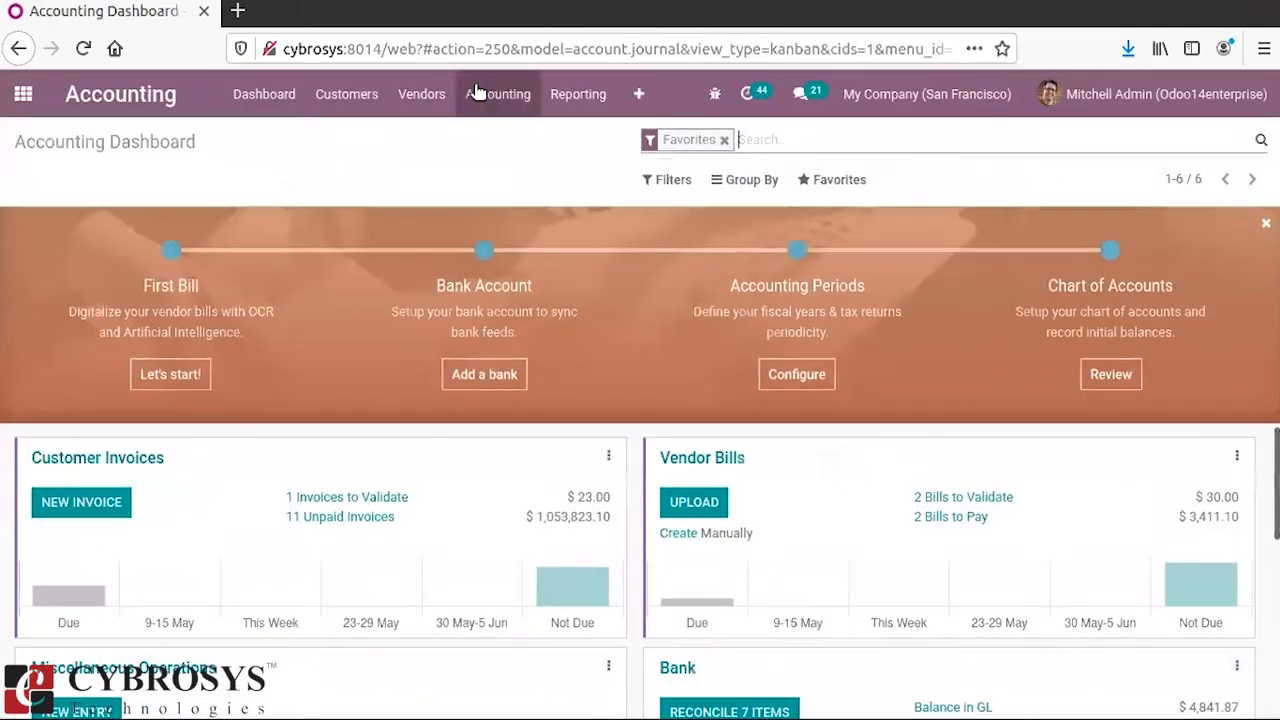
pyautogui.click(478, 93)
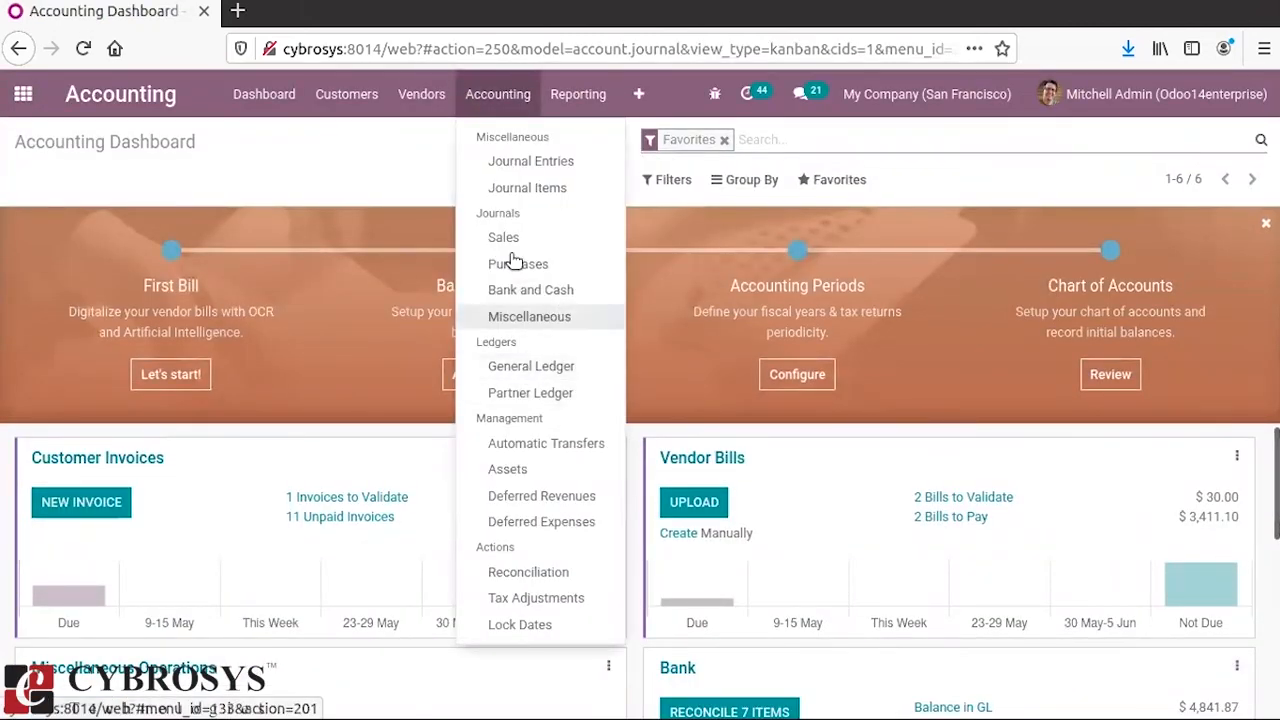
pyautogui.click(536, 292)
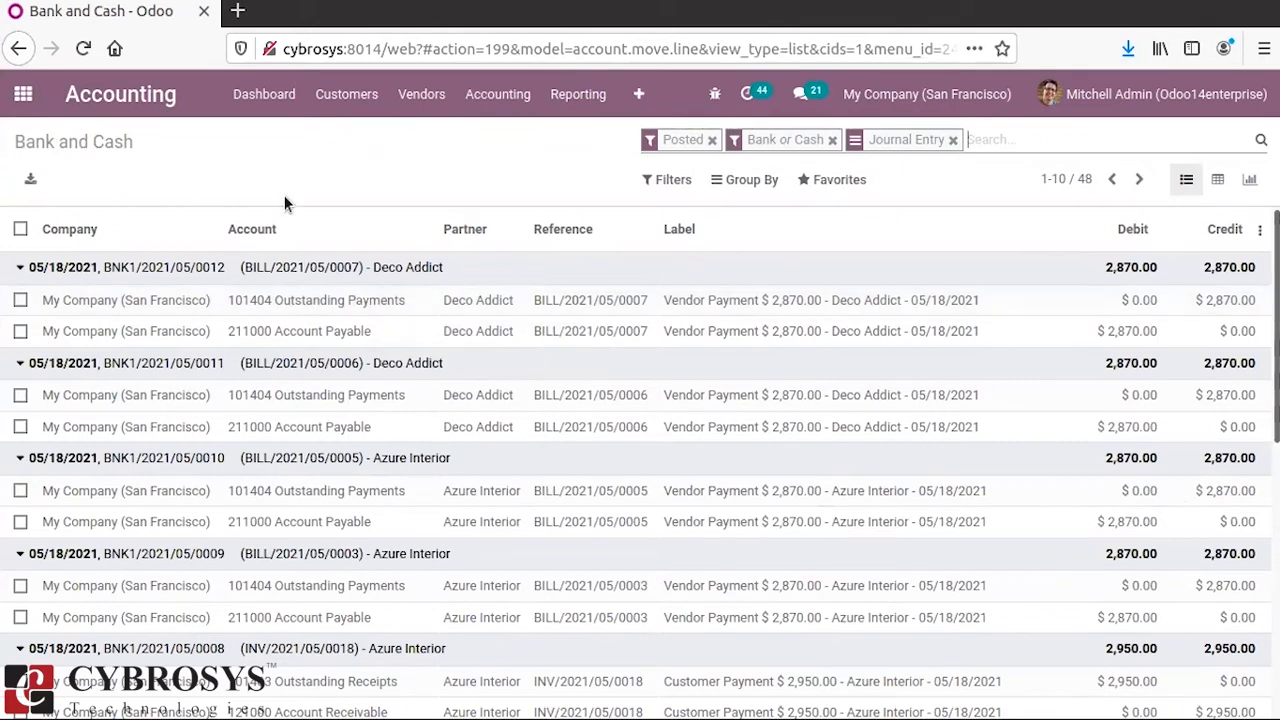
# Switch to the Sales app and create a new quotation for the customer Azure Interior.
pyautogui.click(23, 94)
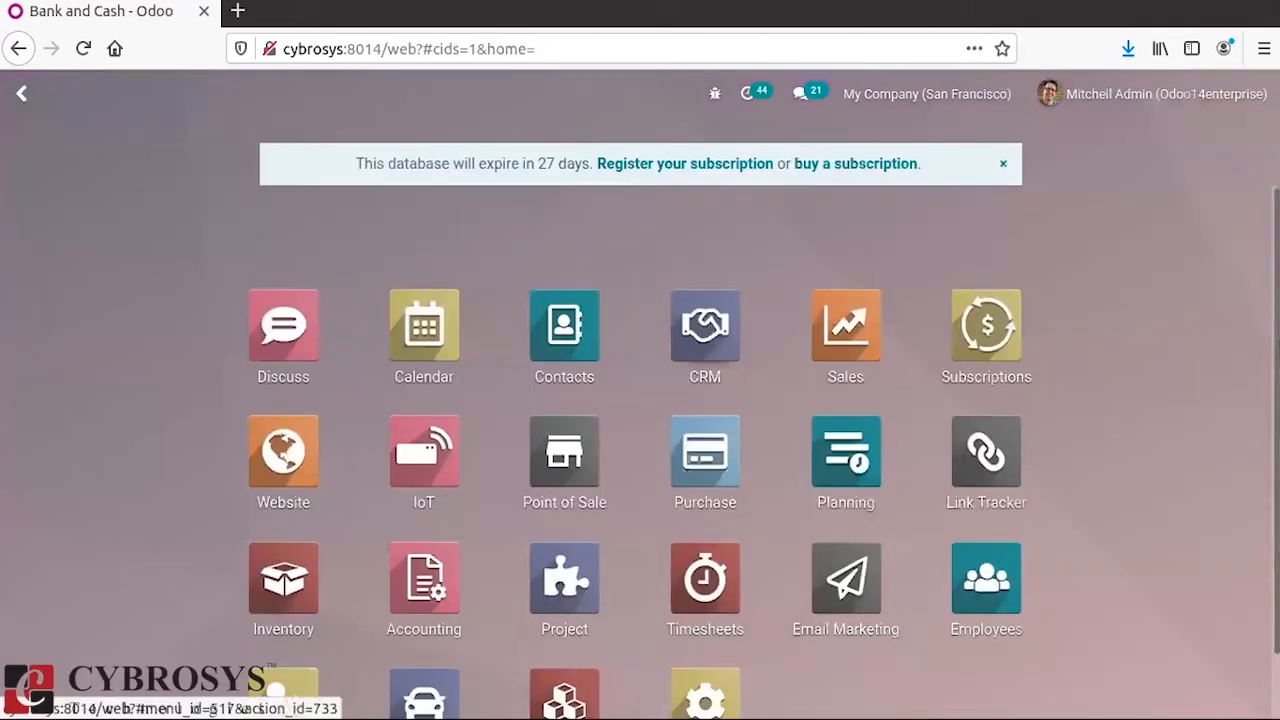
pyautogui.scroll(-1, 800, 320)
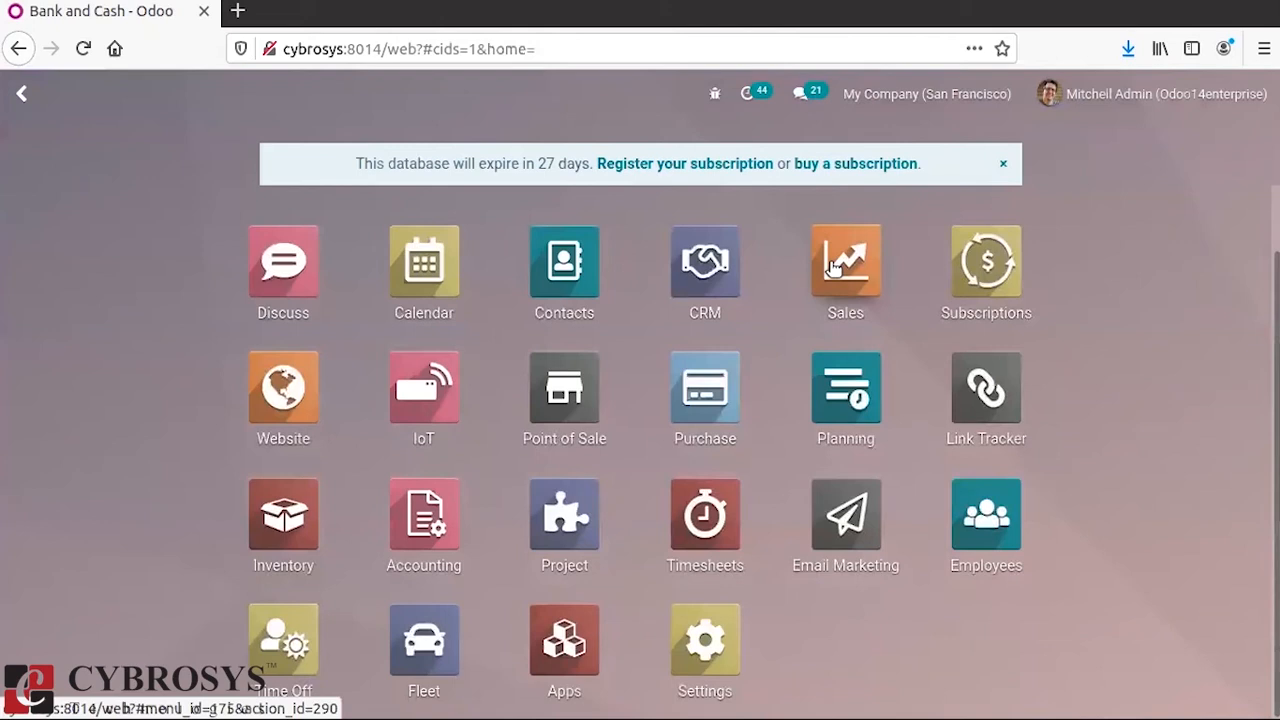
pyautogui.click(832, 266)
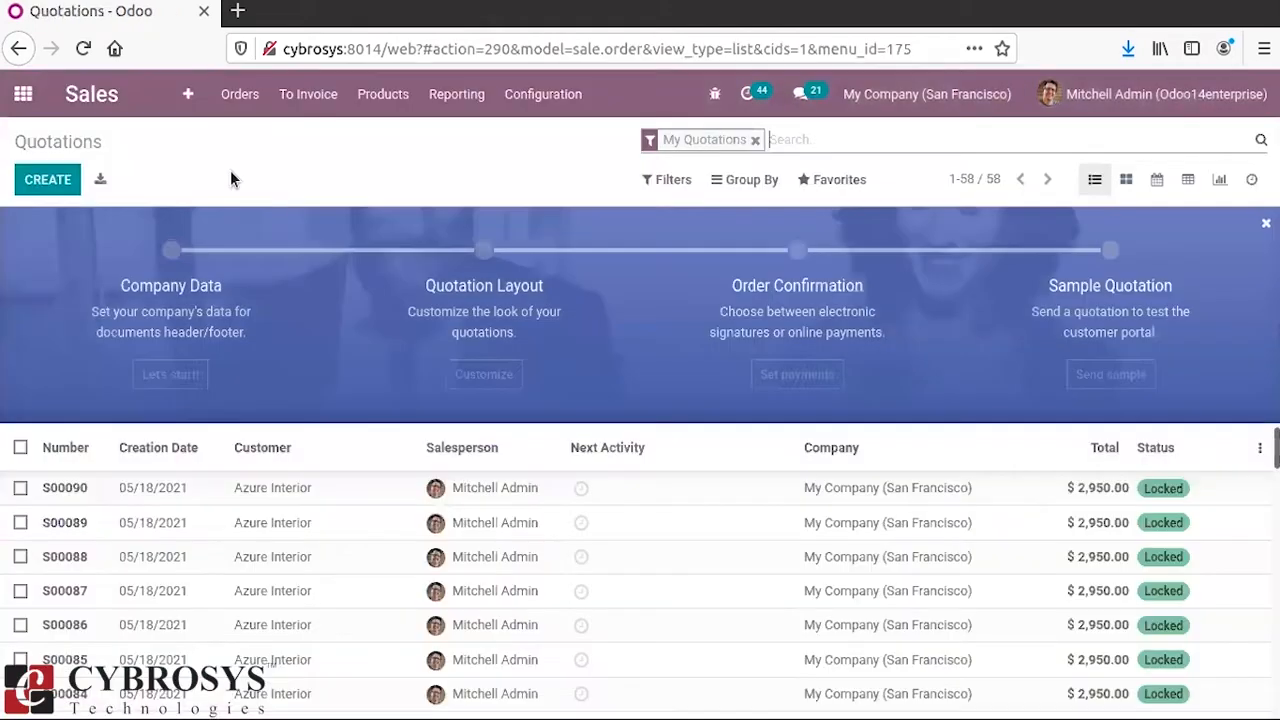
pyautogui.click(44, 191)
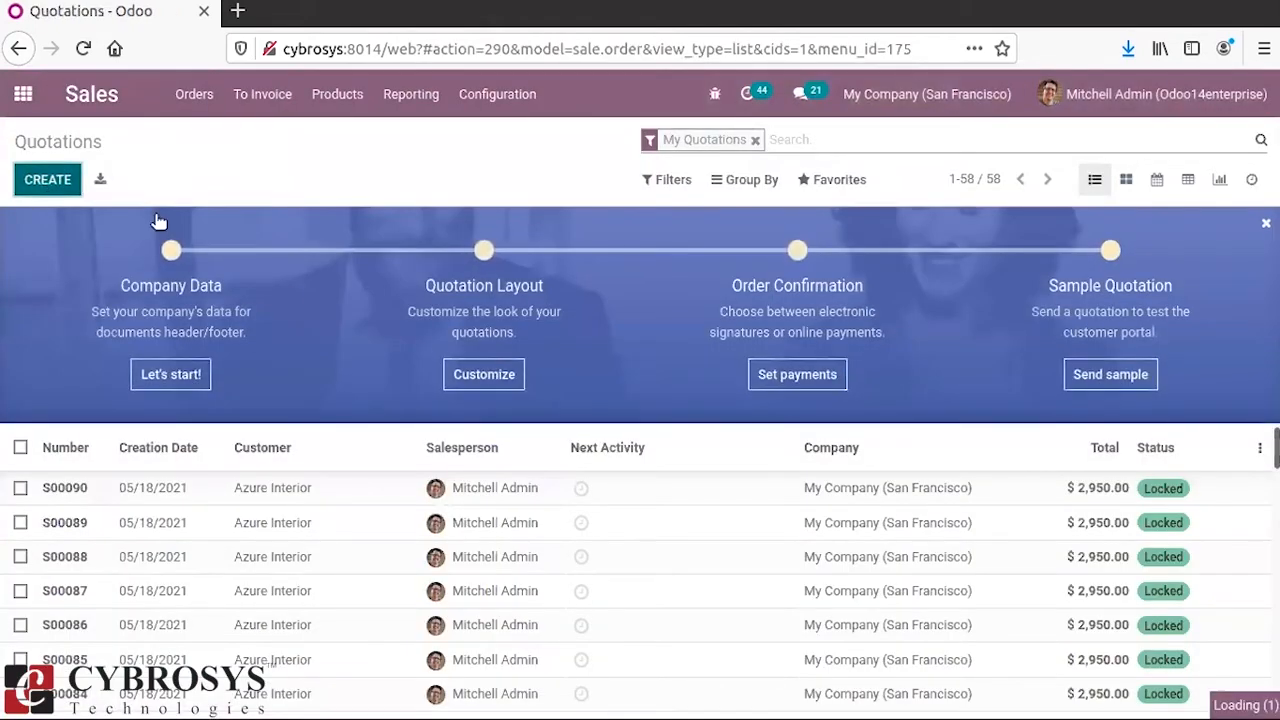
pyautogui.click(301, 409)
pyautogui.click(337, 443)
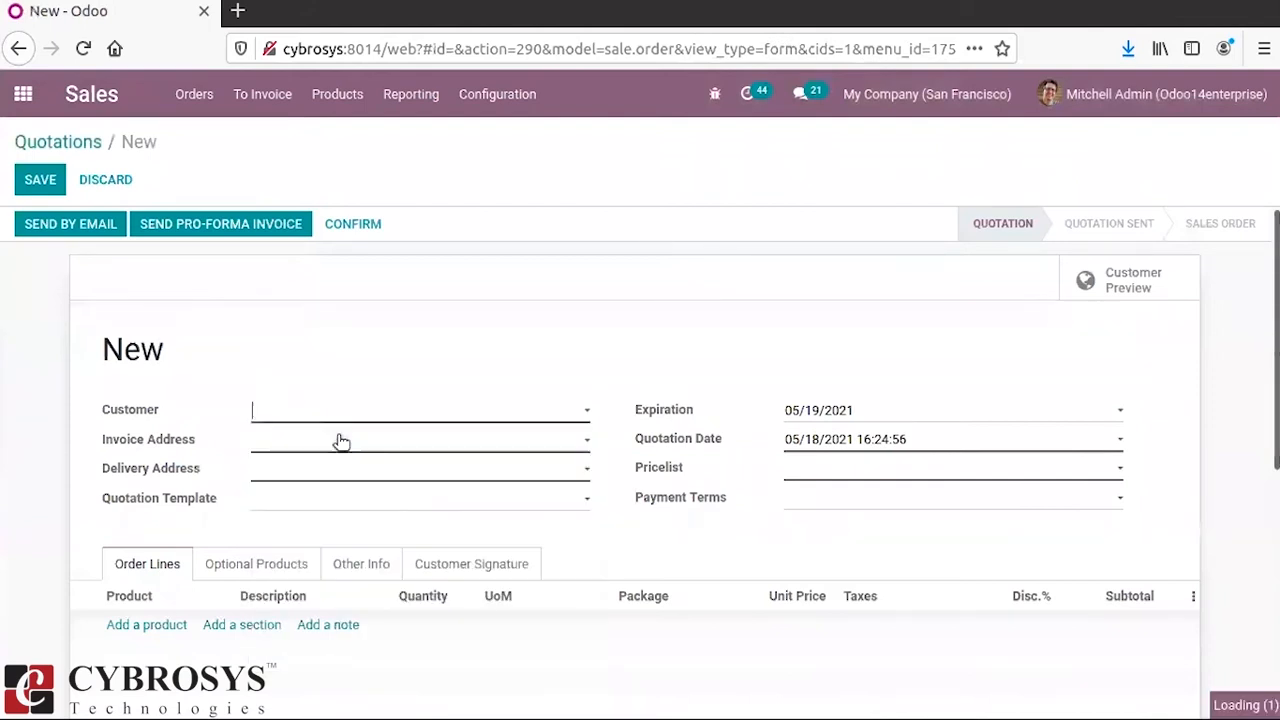
# Add the product [FURN_6666] Acoustic Bloc Screens to the quotation's order lines.
pyautogui.click(140, 625)
pyautogui.write('ac')
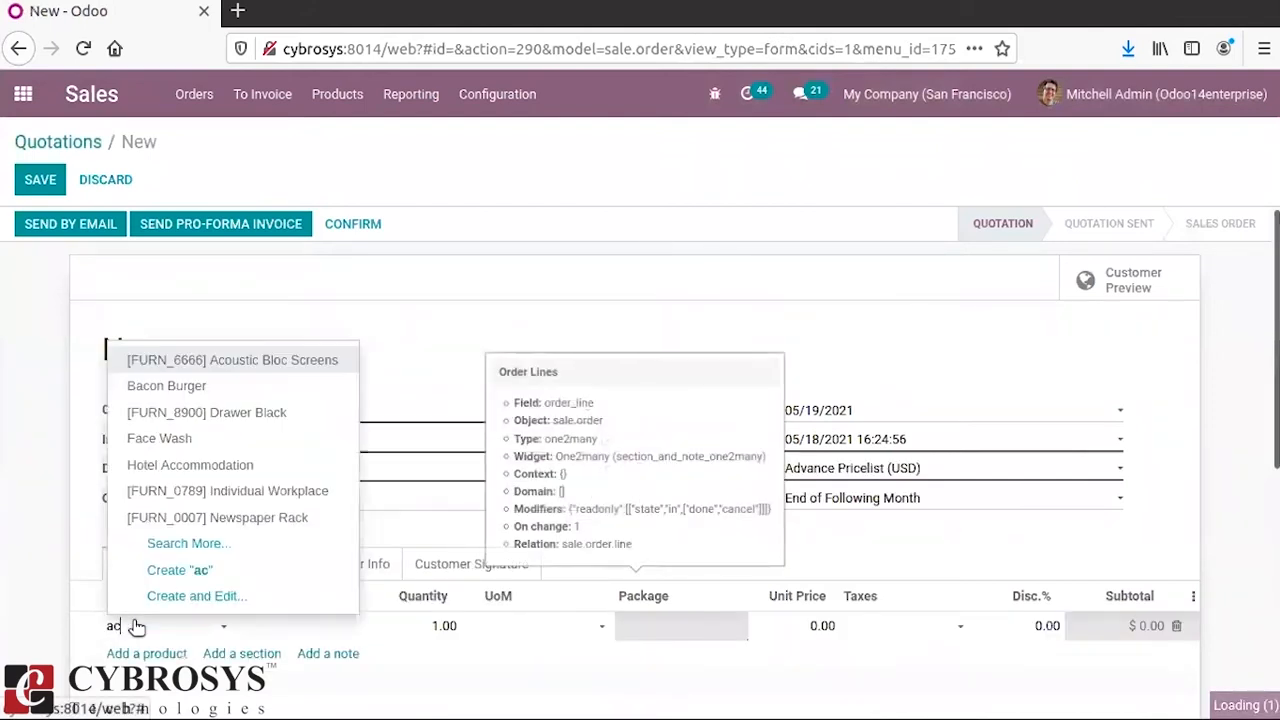
pyautogui.click(266, 368)
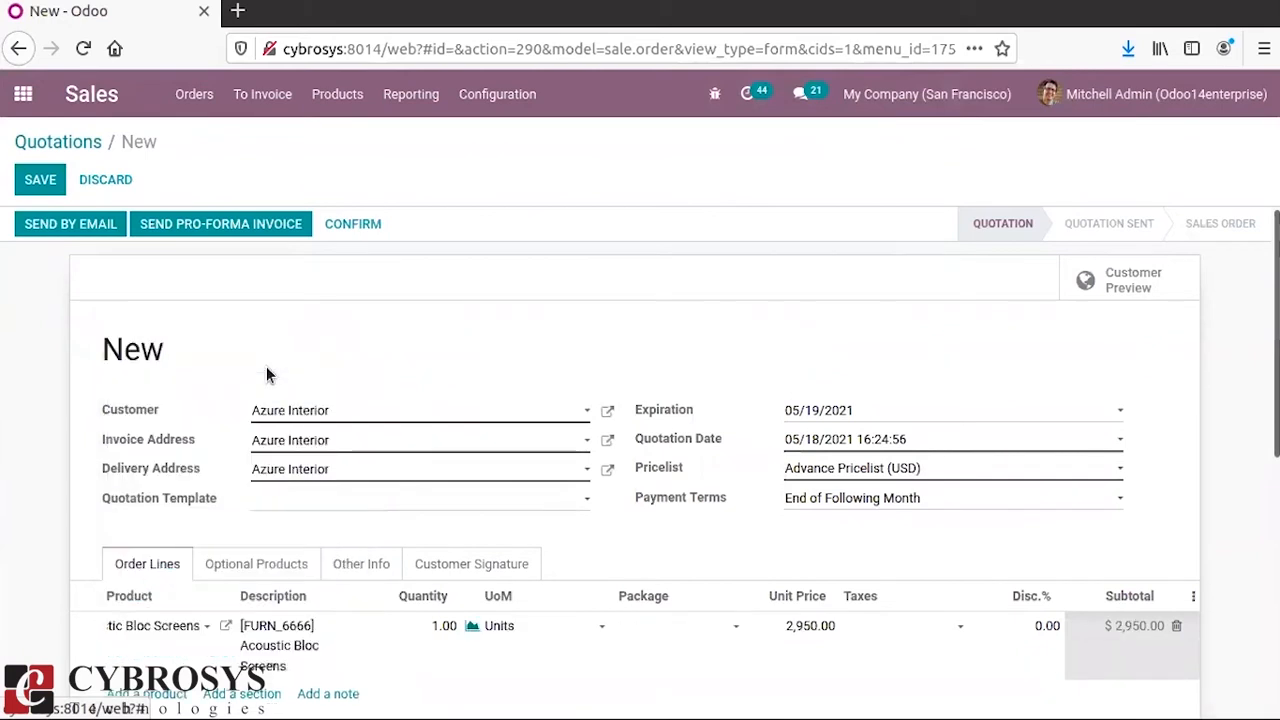
# Confirm the sales order and deliver the product by validating its delivery order as an immediate transfer.
pyautogui.click(339, 225)
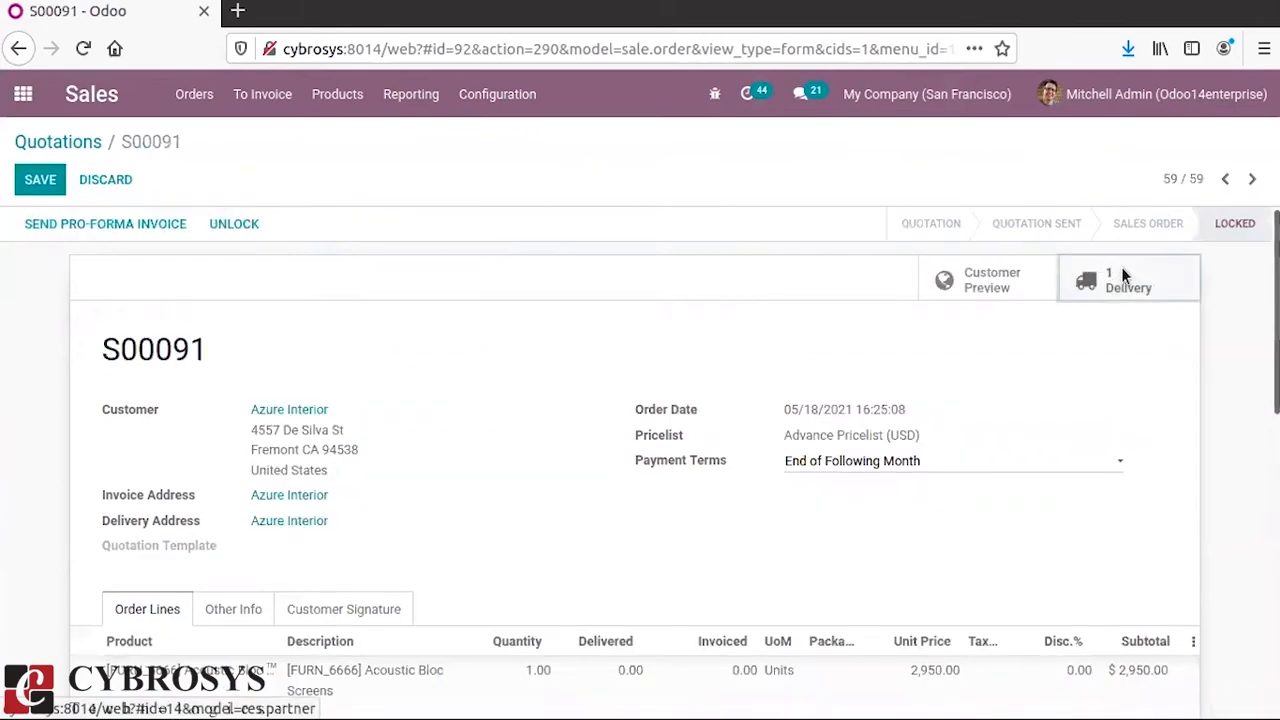
pyautogui.click(1121, 267)
pyautogui.click(75, 224)
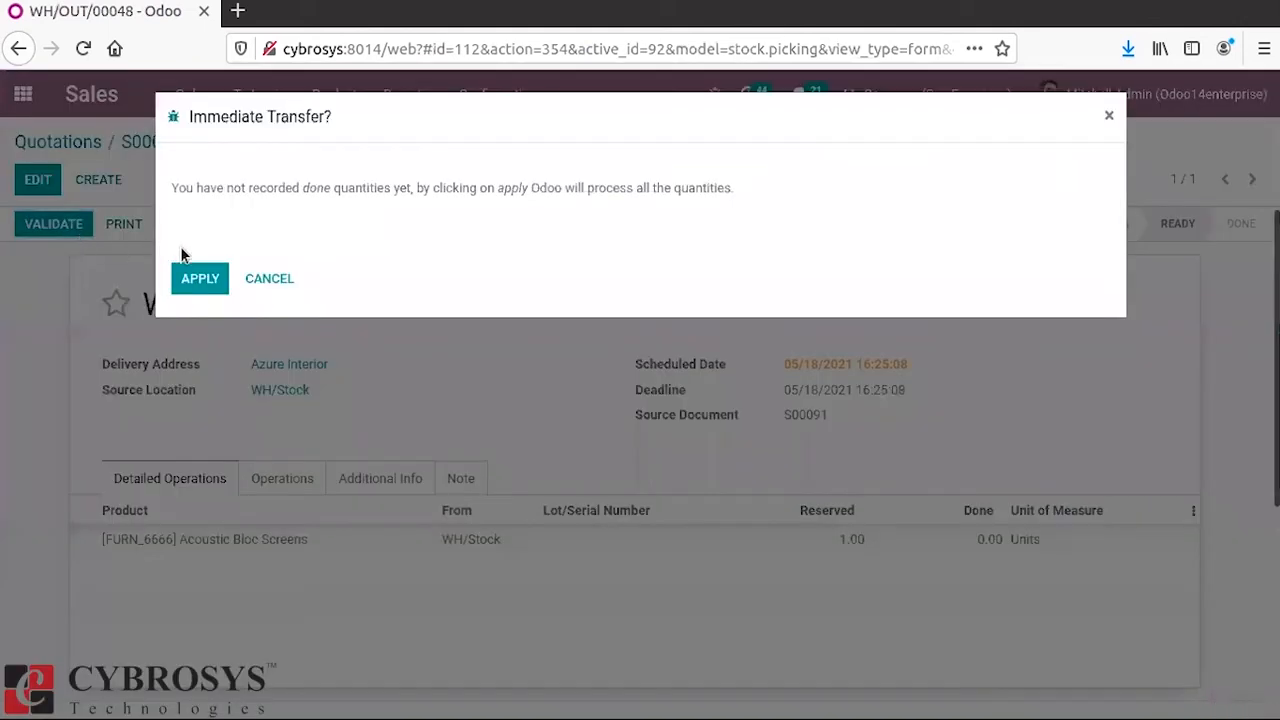
pyautogui.click(196, 282)
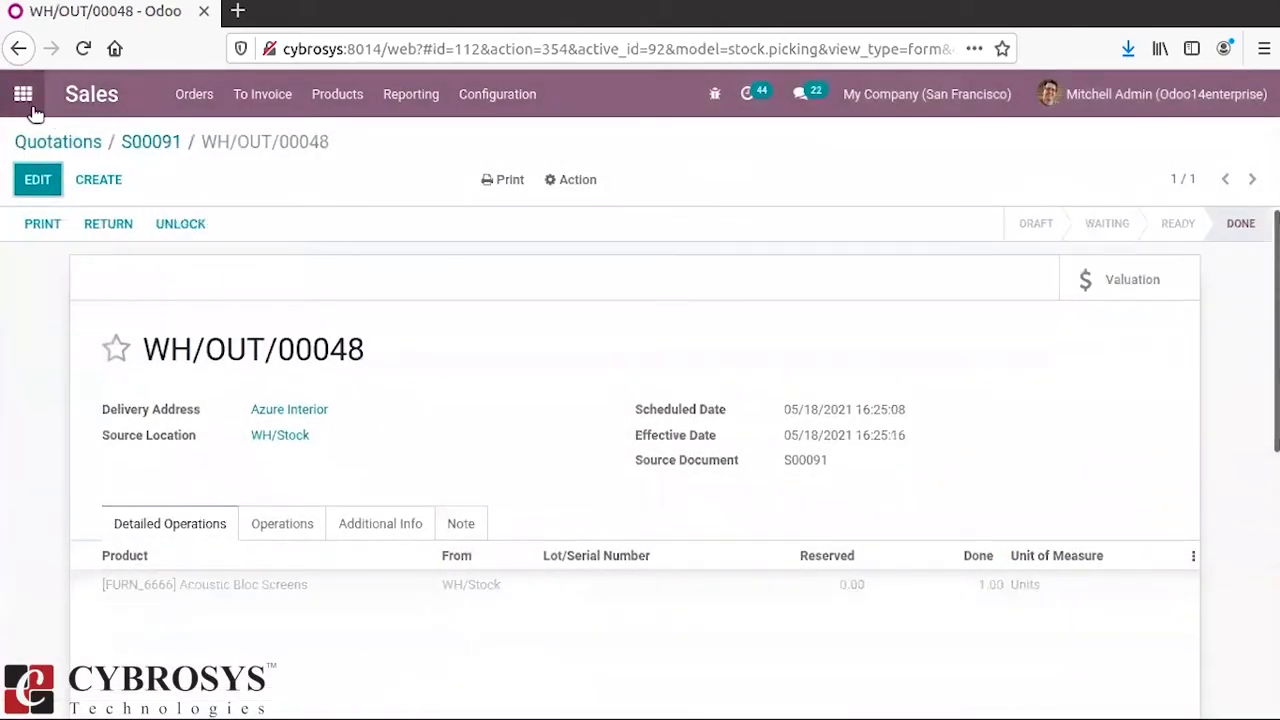
# Switch to the Accounting app and examine the debit and credit lines of the newest delivery's Inventory Valuation journal entry.
pyautogui.click(23, 96)
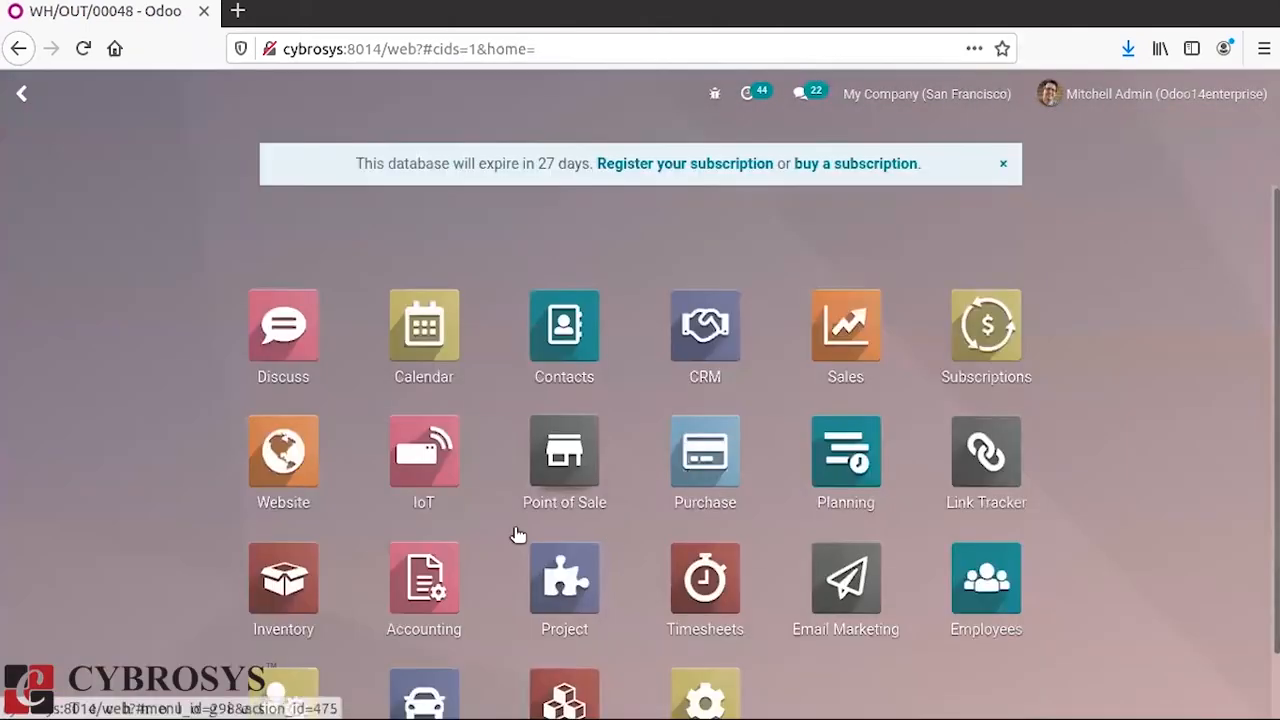
pyautogui.click(395, 560)
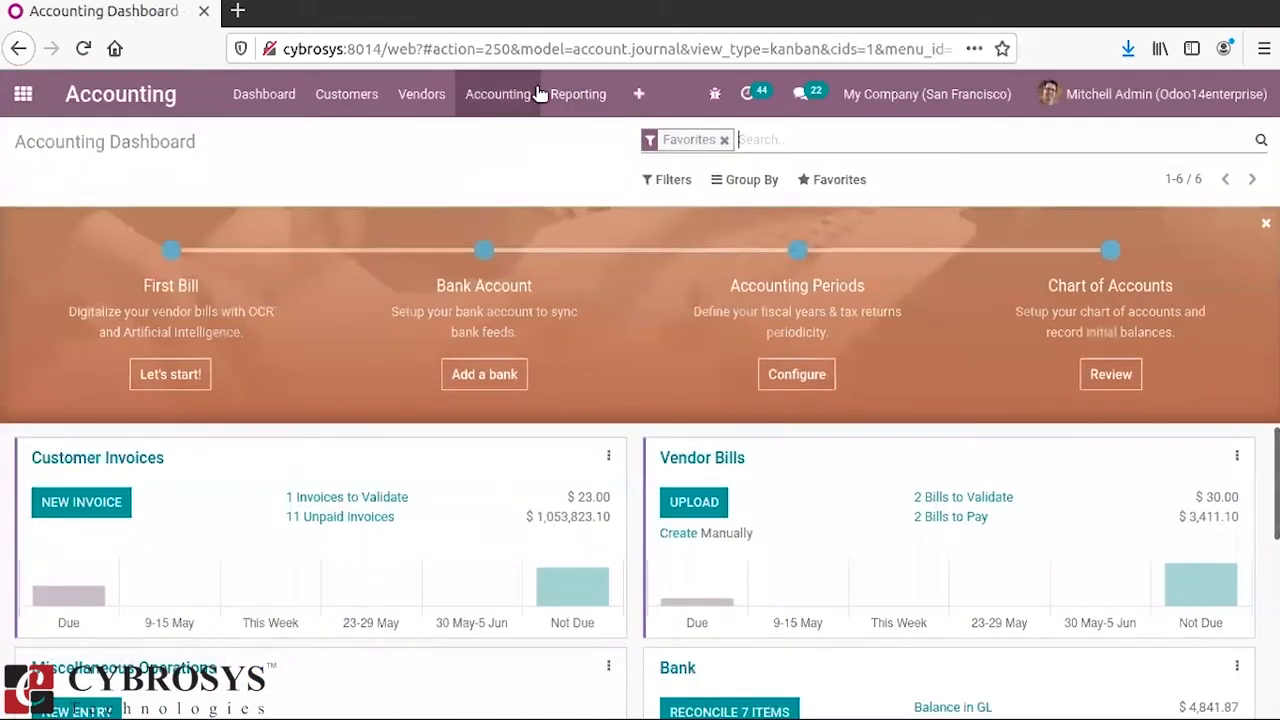
pyautogui.click(548, 94)
pyautogui.click(492, 88)
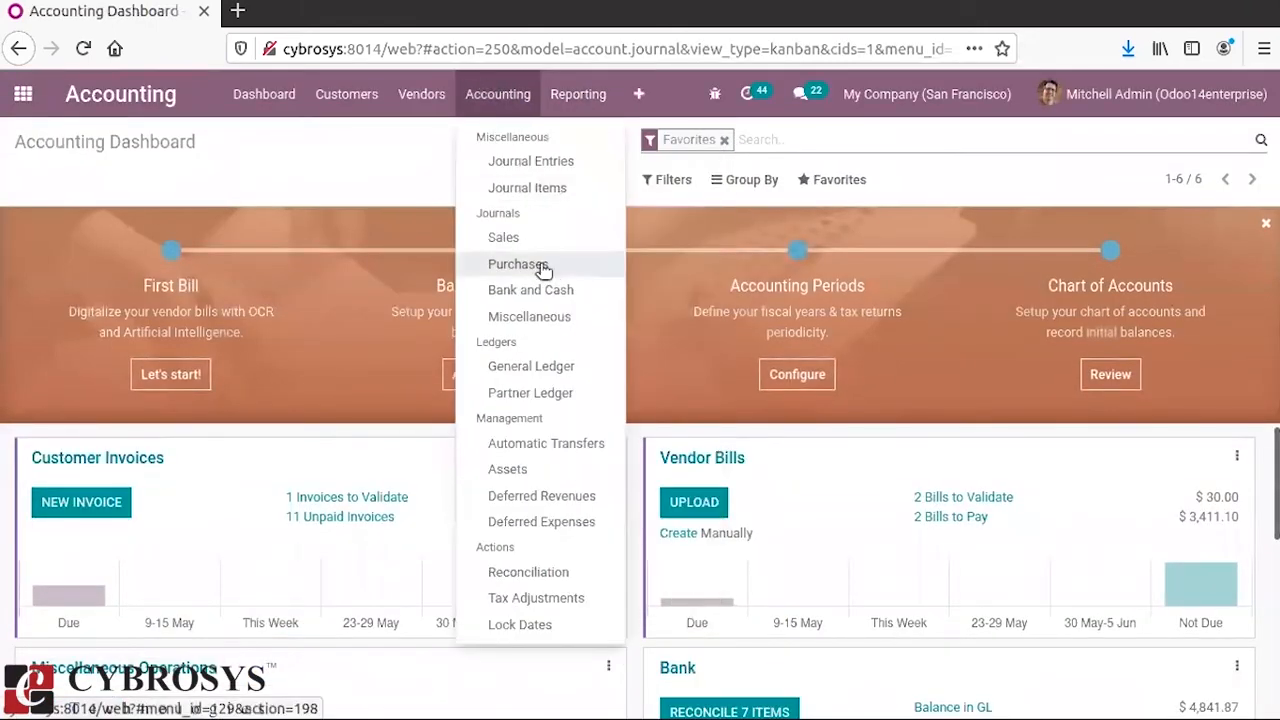
pyautogui.click(512, 161)
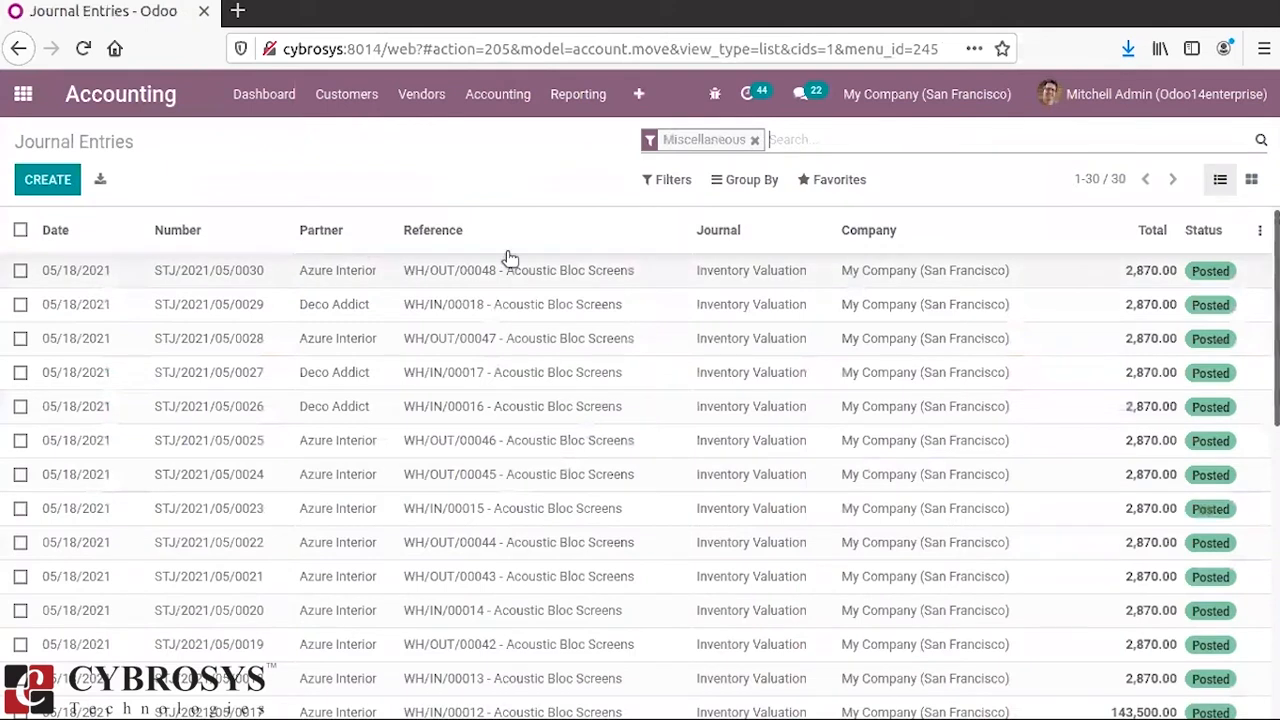
pyautogui.click(679, 280)
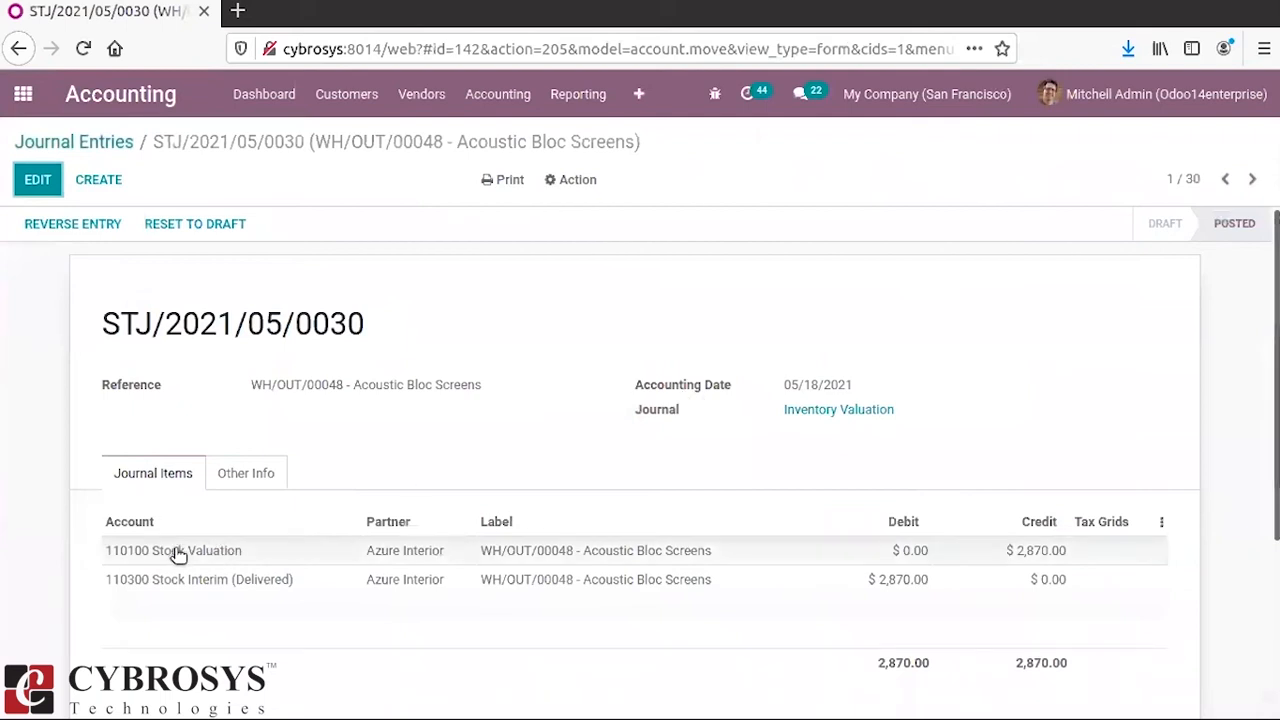
pyautogui.moveTo(237, 563)
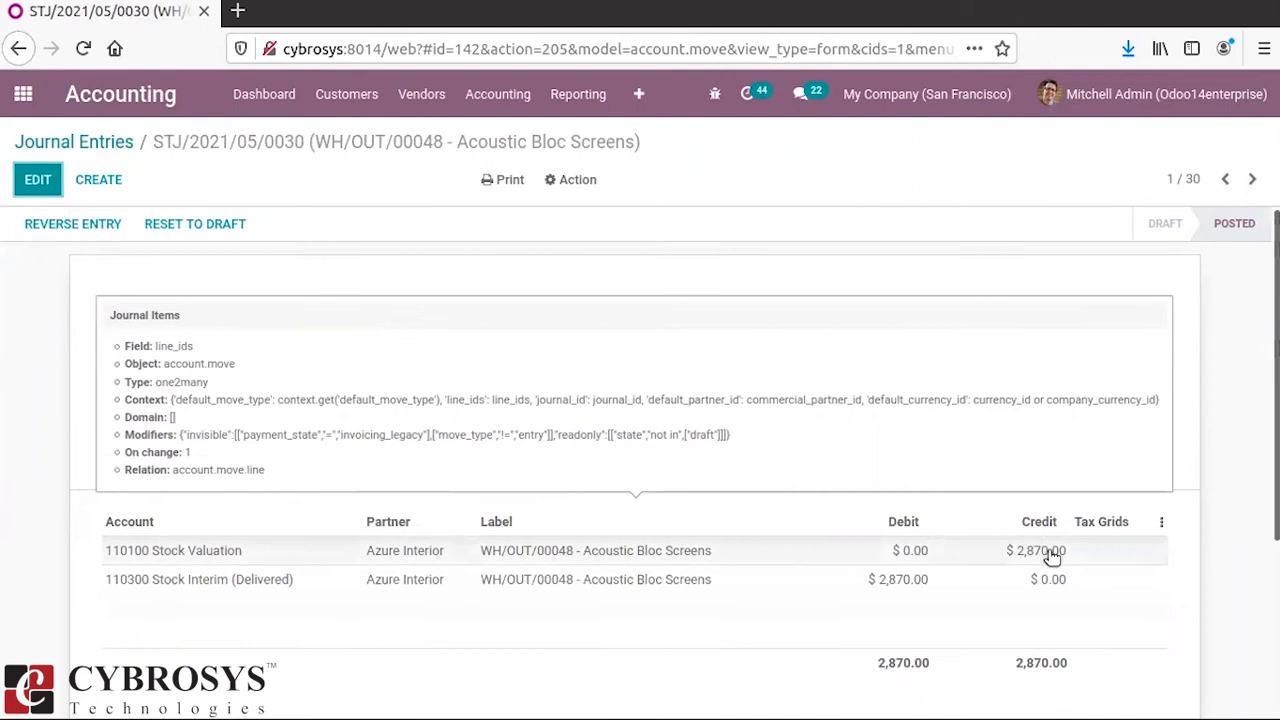
pyautogui.moveTo(220, 585)
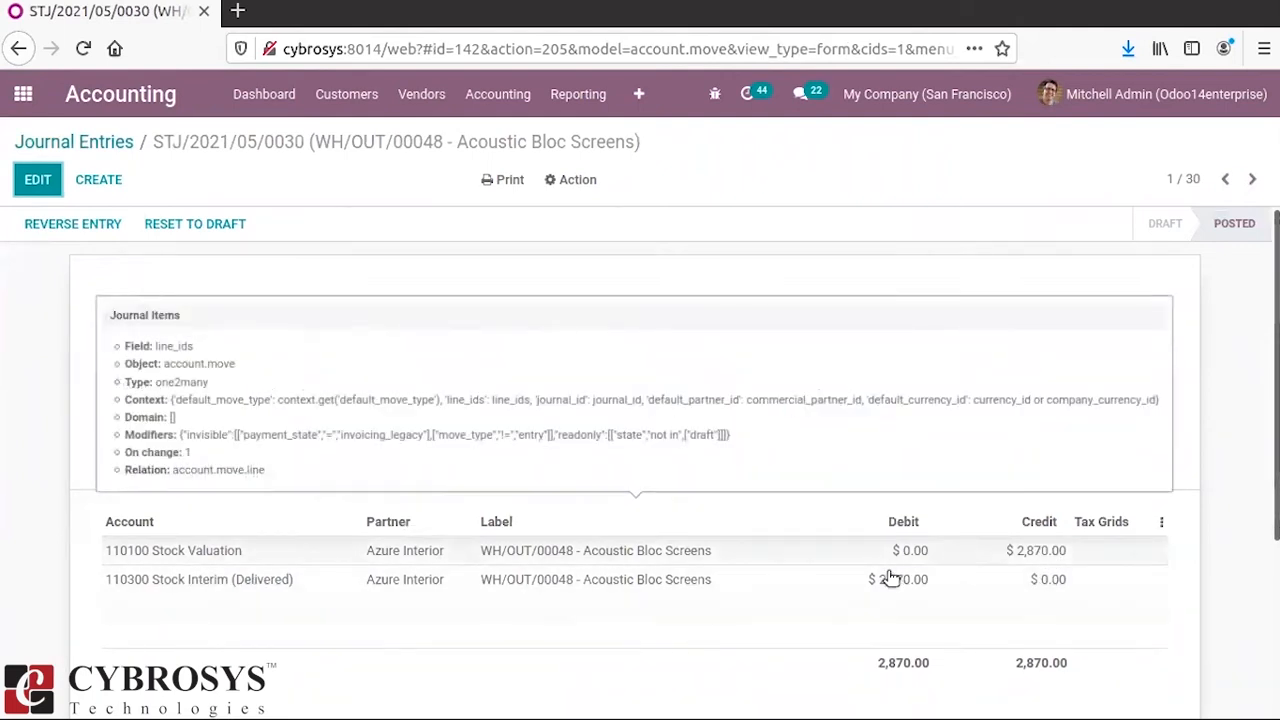
# Switch to the Anglo Saxon and Continental comparison document and review the Customer Delivery entries for Stock Valuation and Stock Interim (Delivered).
pyautogui.click(3, 342)
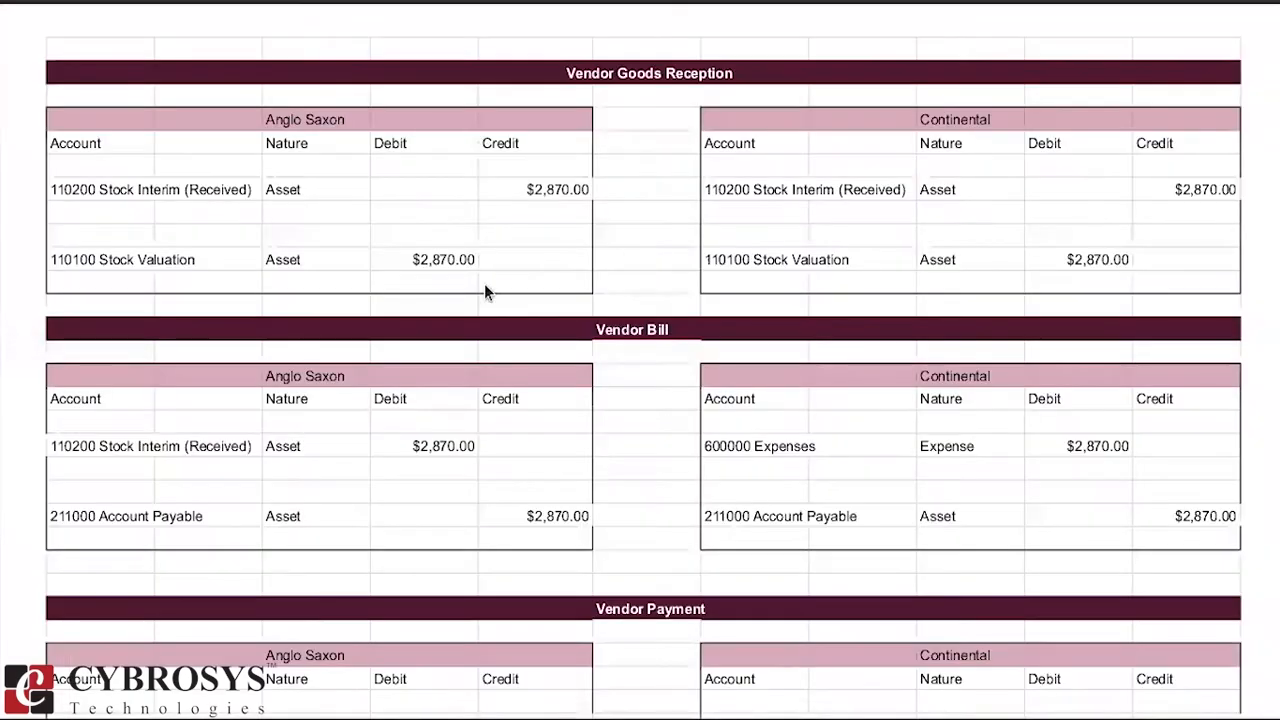
pyautogui.scroll(-10, 640, 360)
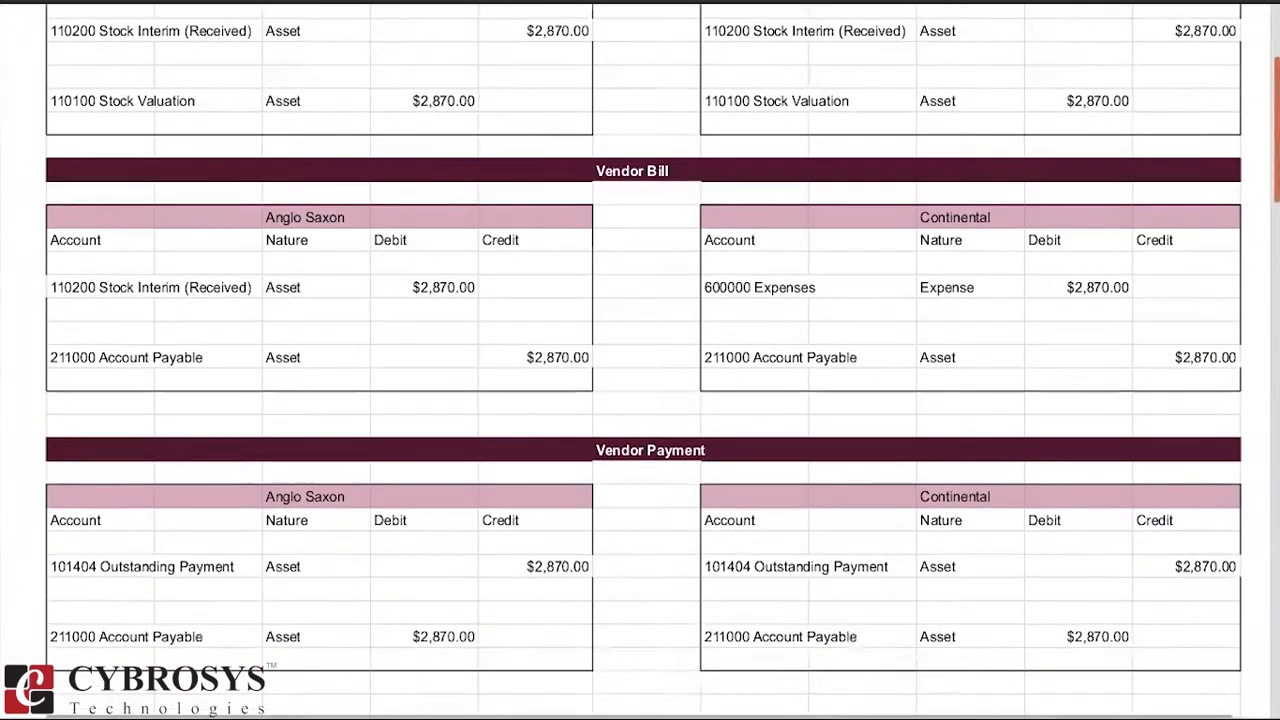
pyautogui.scroll(1, 640, 360)
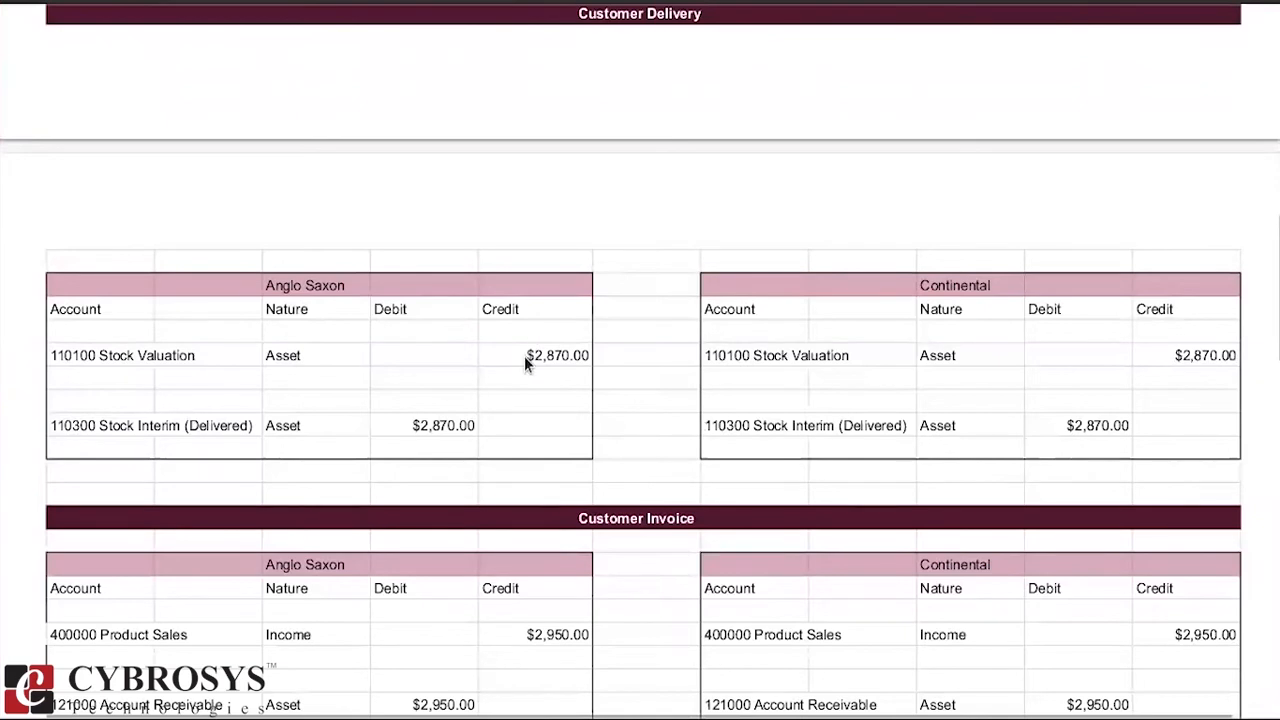
pyautogui.moveTo(524, 356); pyautogui.dragTo(580, 358)
pyautogui.click(131, 446)
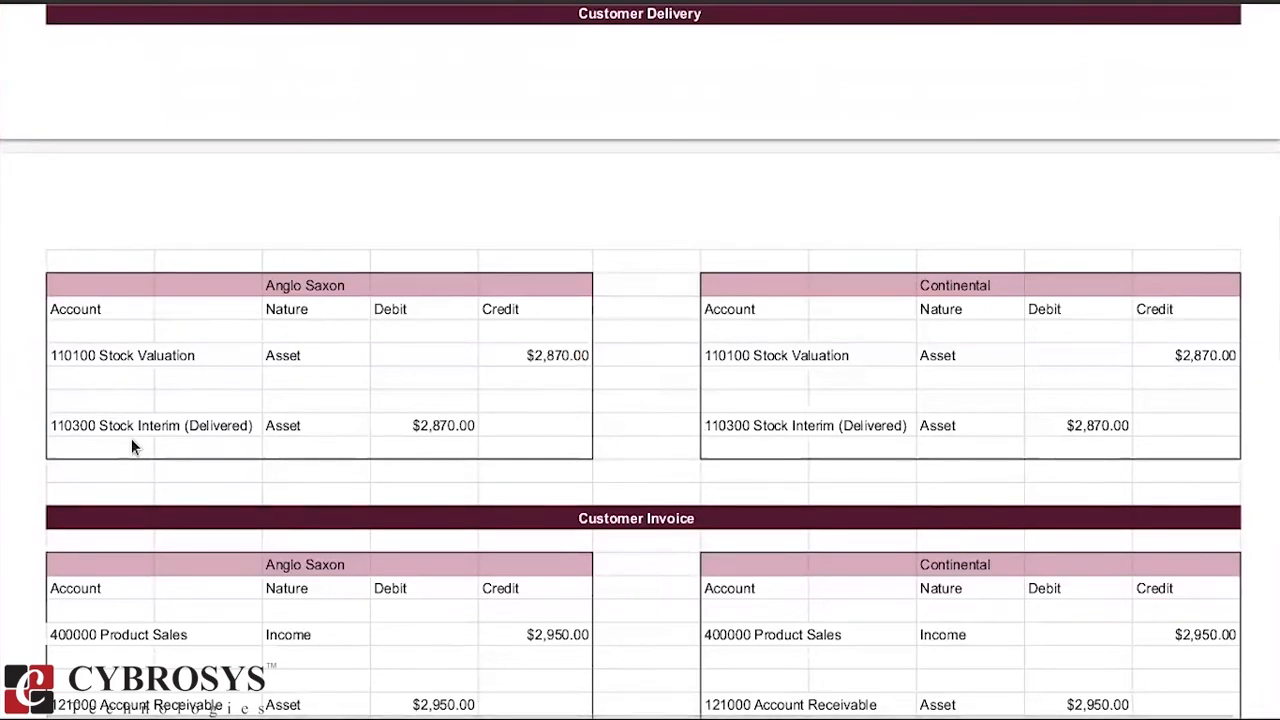
pyautogui.moveTo(409, 420); pyautogui.dragTo(510, 436)
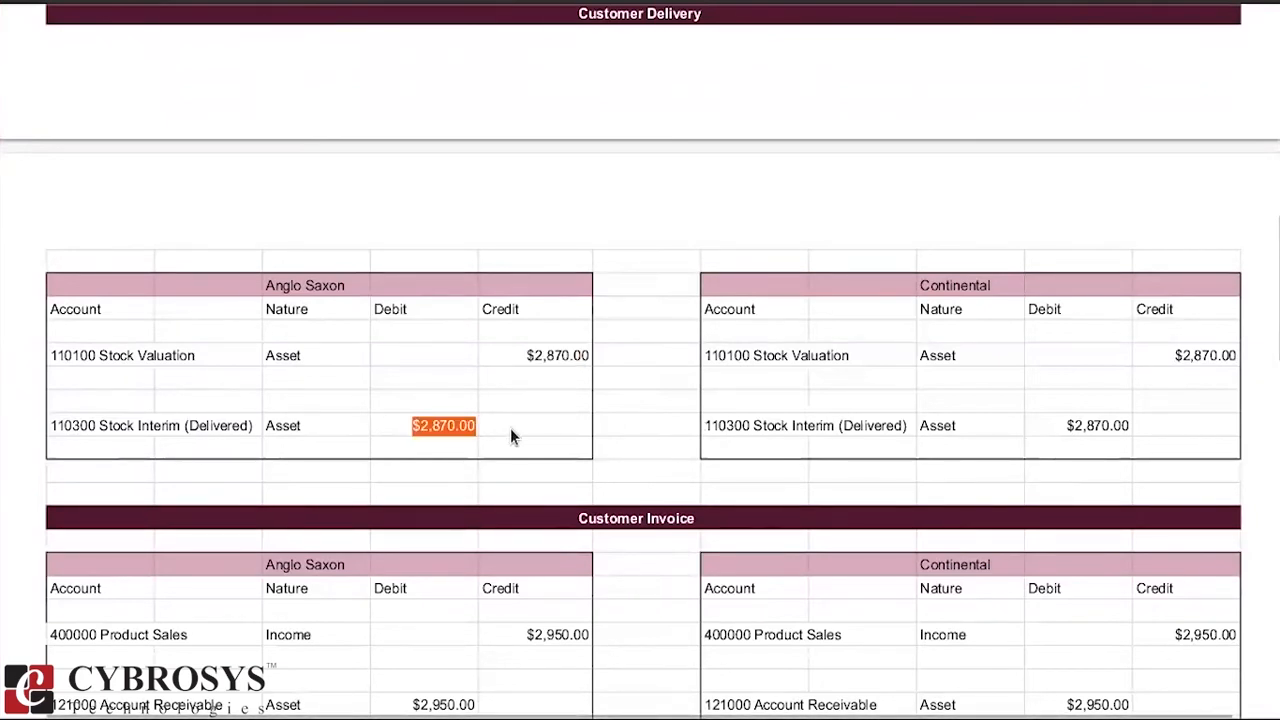
pyautogui.click(449, 194)
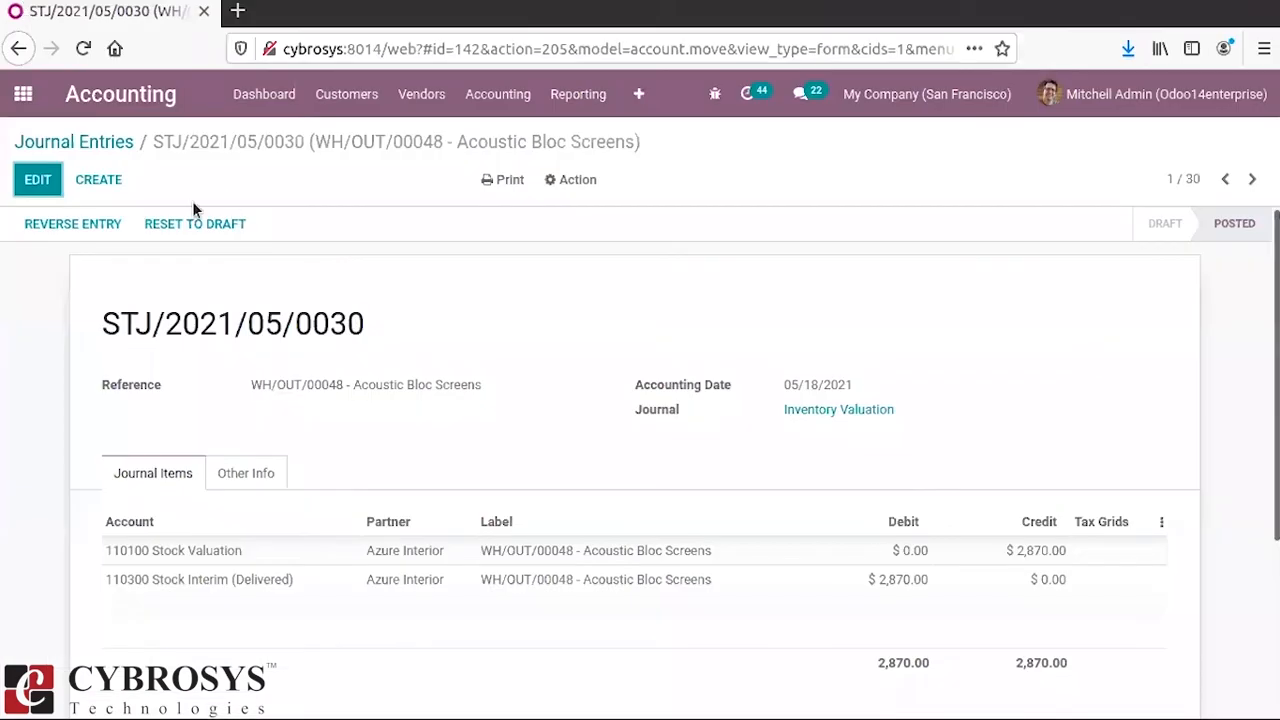
# Switch to the Sales app and create and confirm the customer invoice for the newest Azure Interior order.
pyautogui.click(23, 94)
pyautogui.click(880, 315)
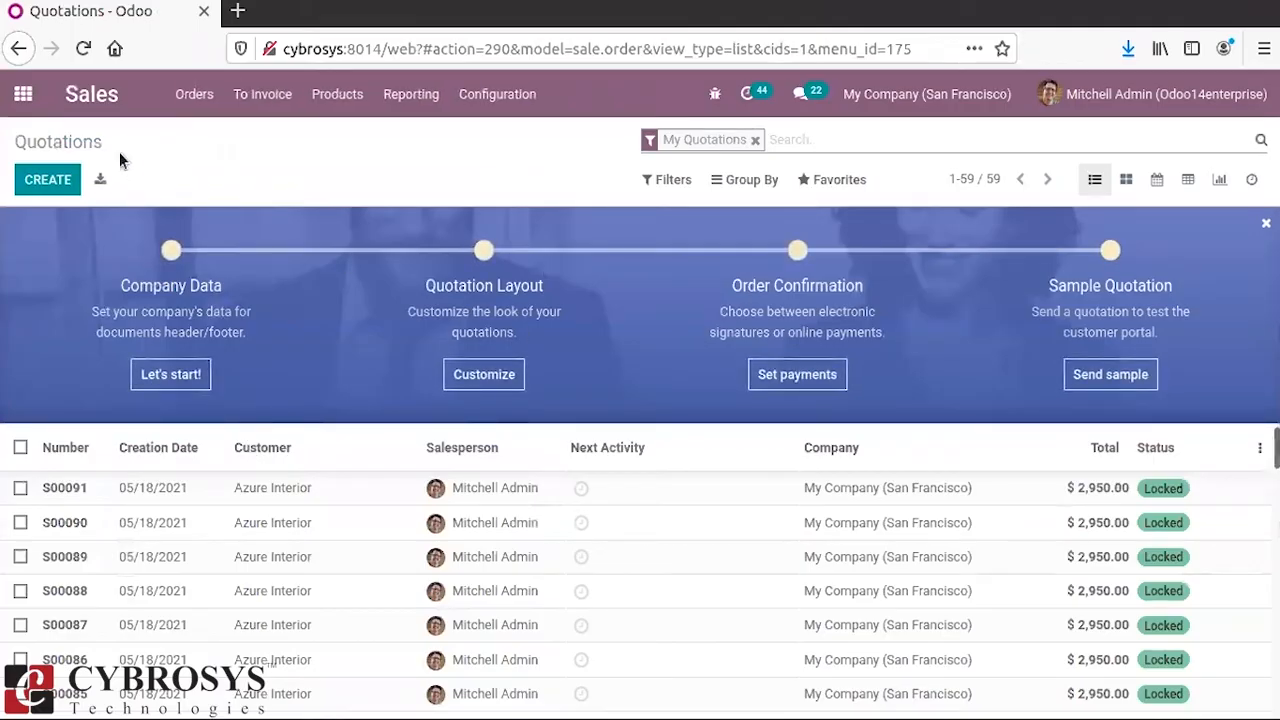
pyautogui.click(256, 487)
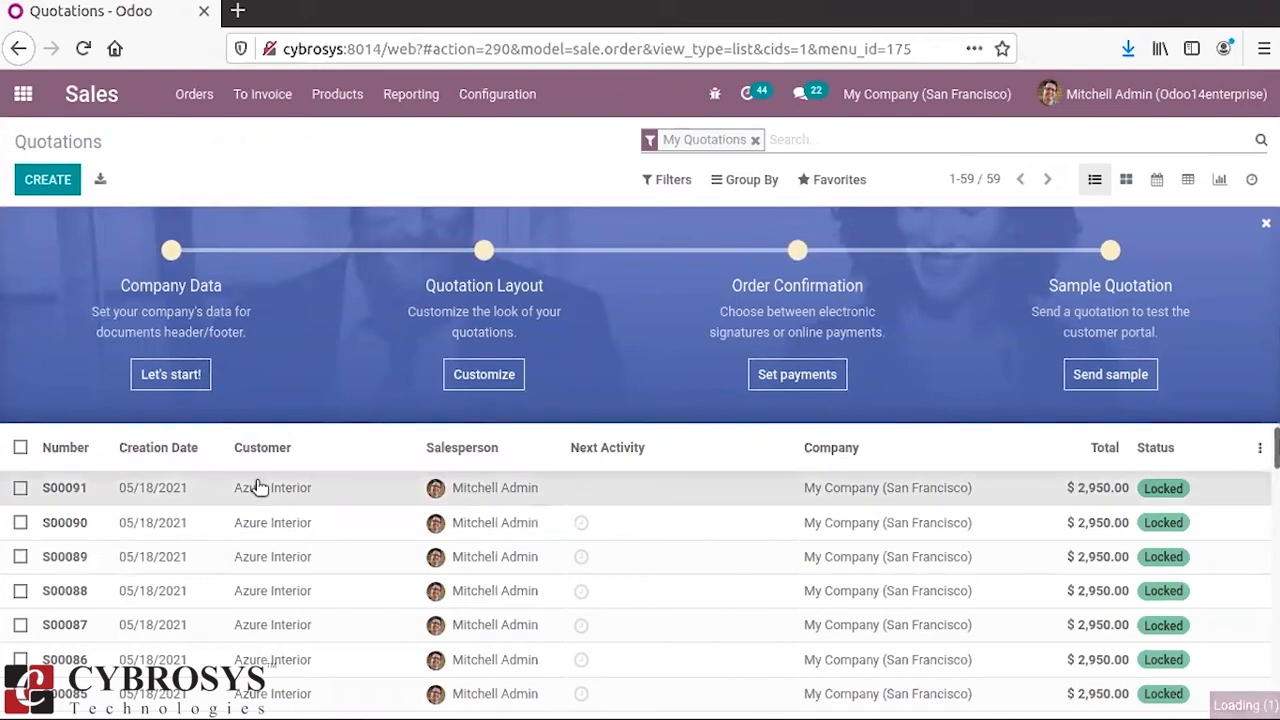
pyautogui.click(75, 228)
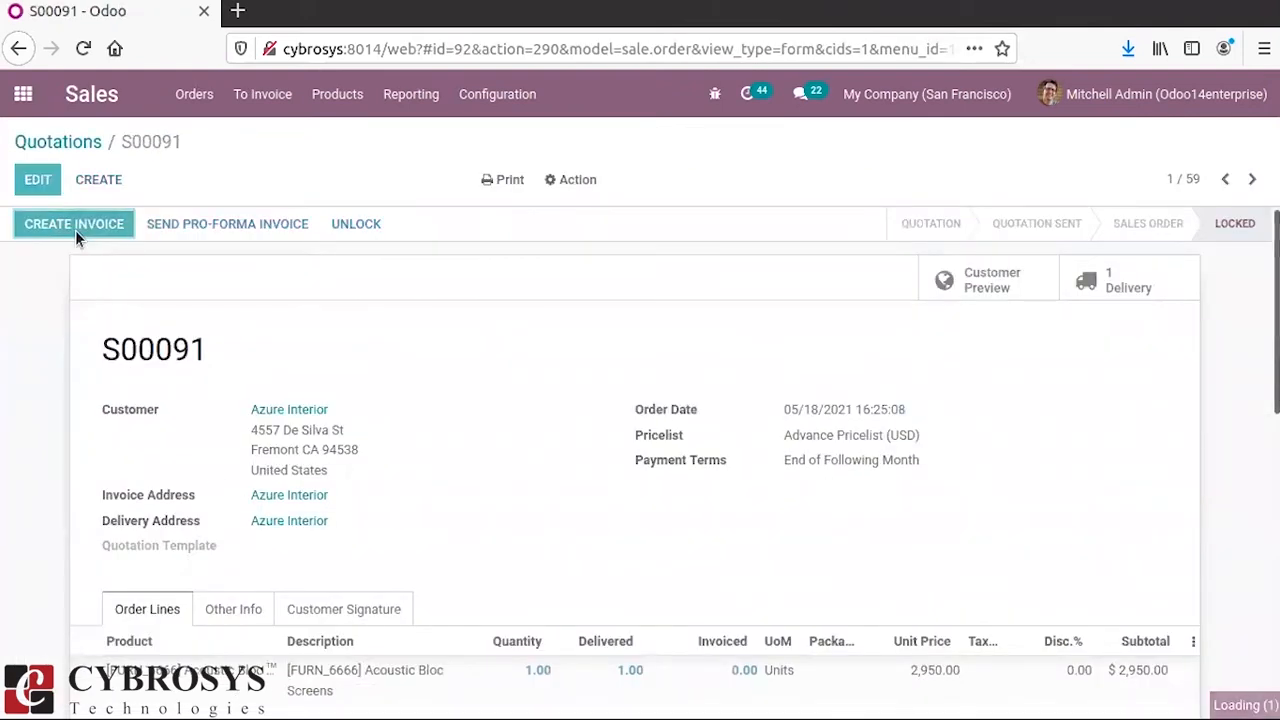
pyautogui.click(295, 388)
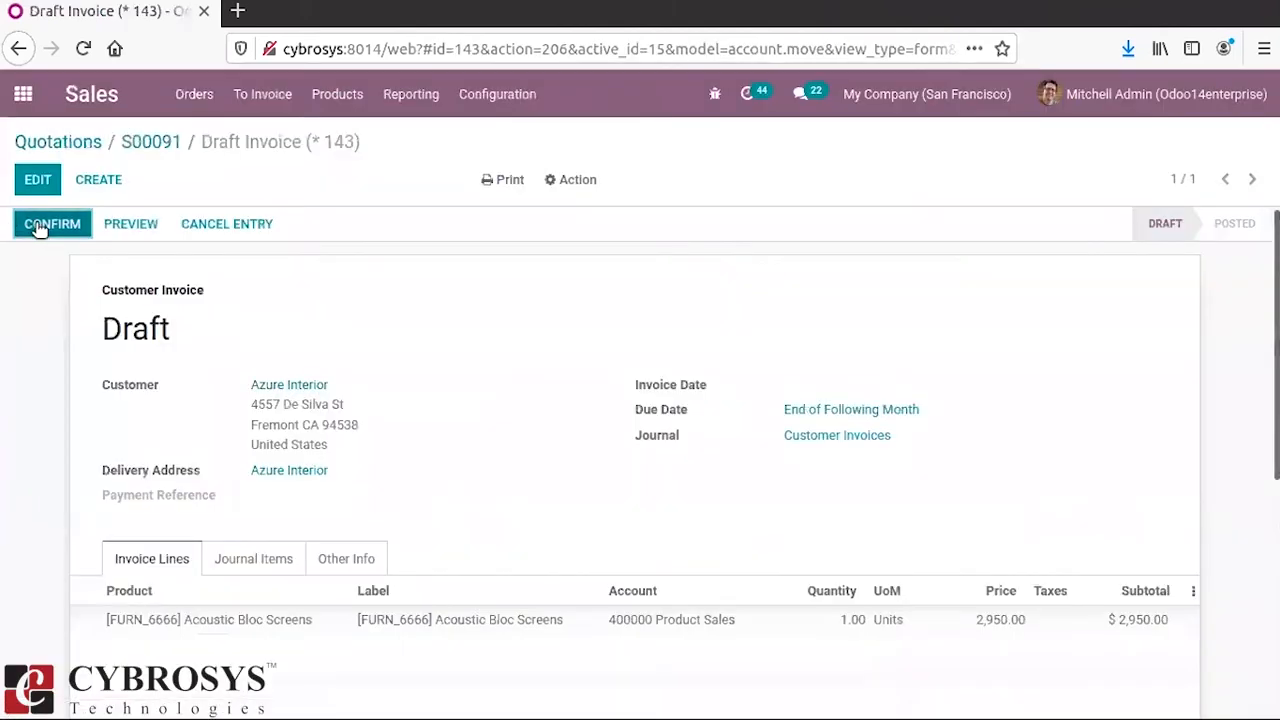
pyautogui.click(37, 222)
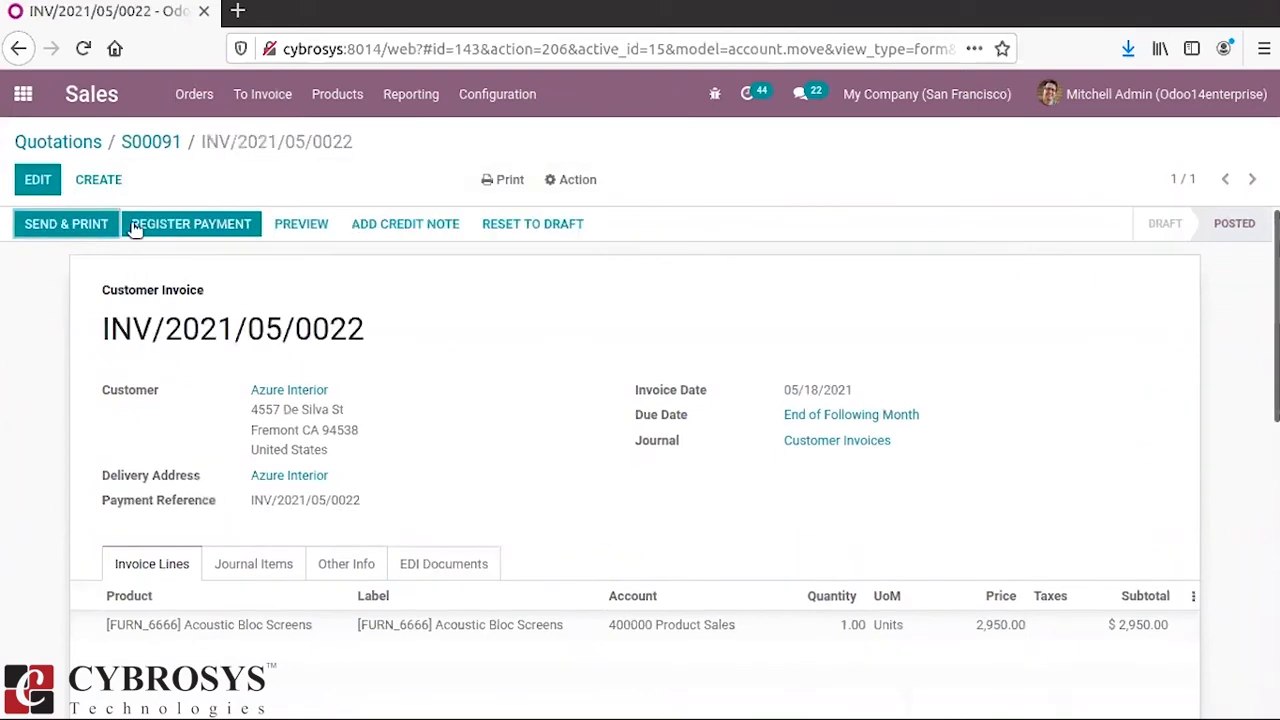
# Switch to the Accounting app and open the Sales journal to examine the customer invoice's debit and credit lines.
pyautogui.click(23, 94)
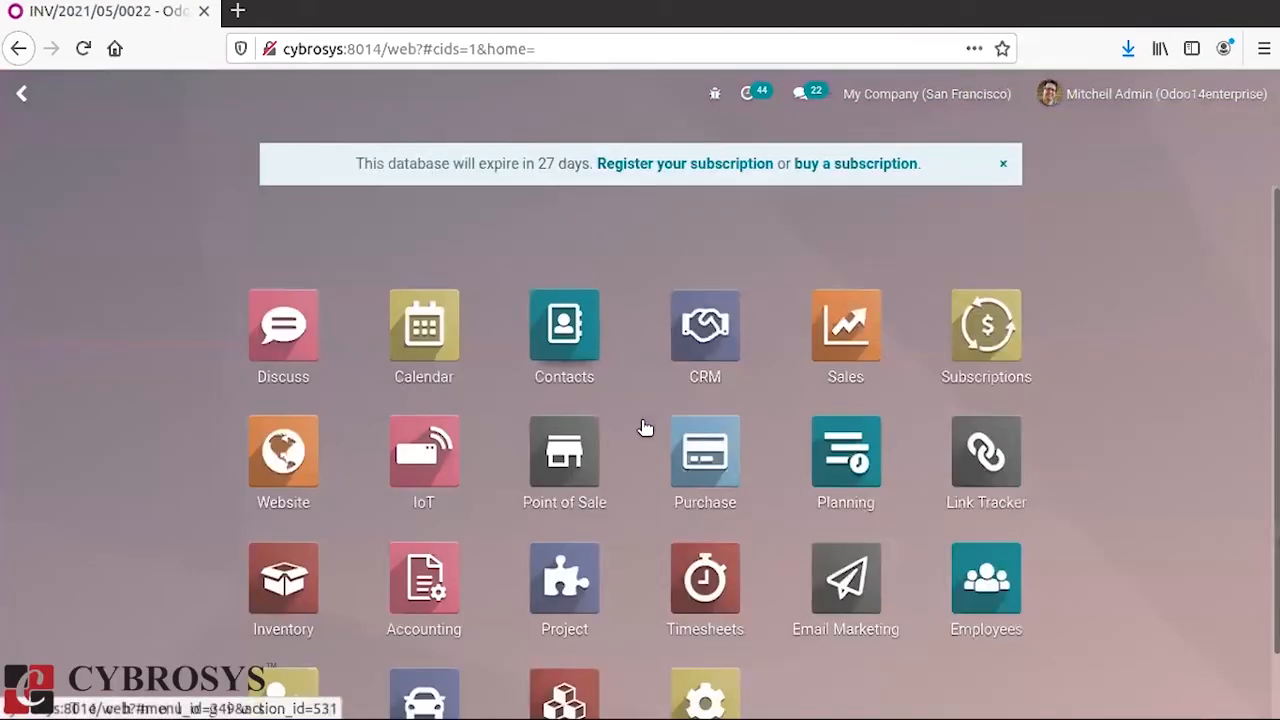
pyautogui.click(424, 578)
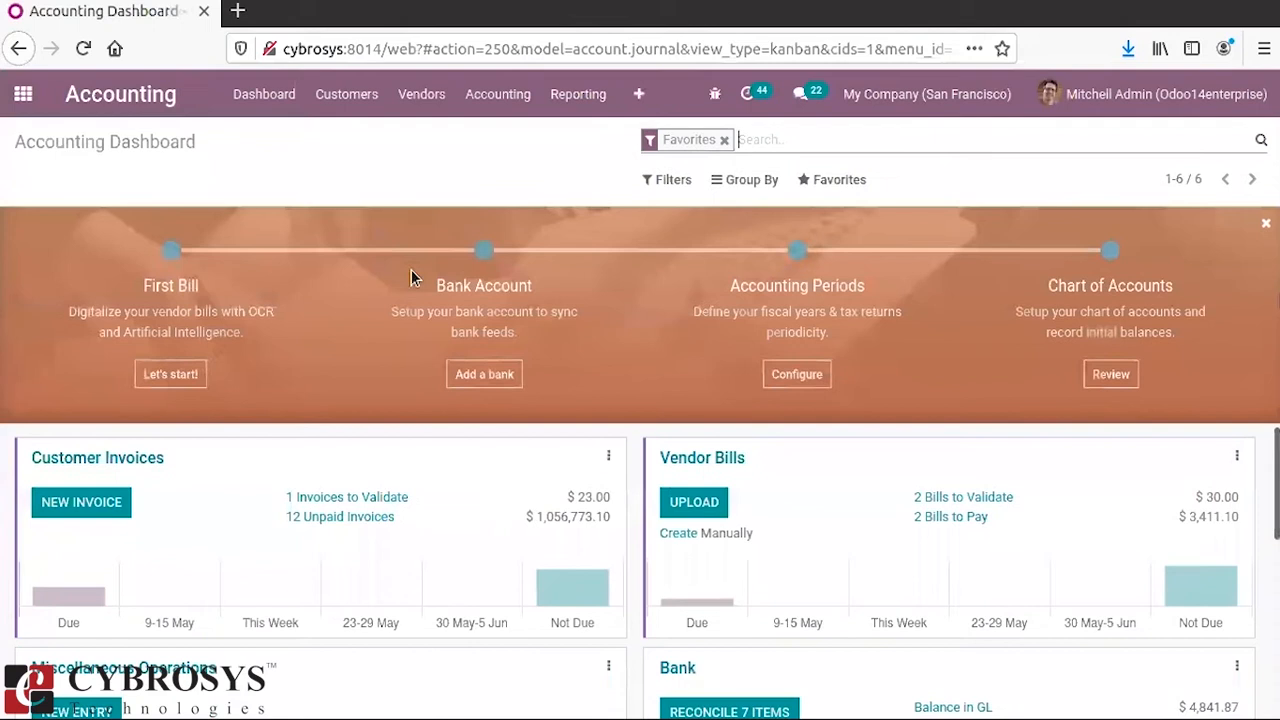
pyautogui.click(500, 98)
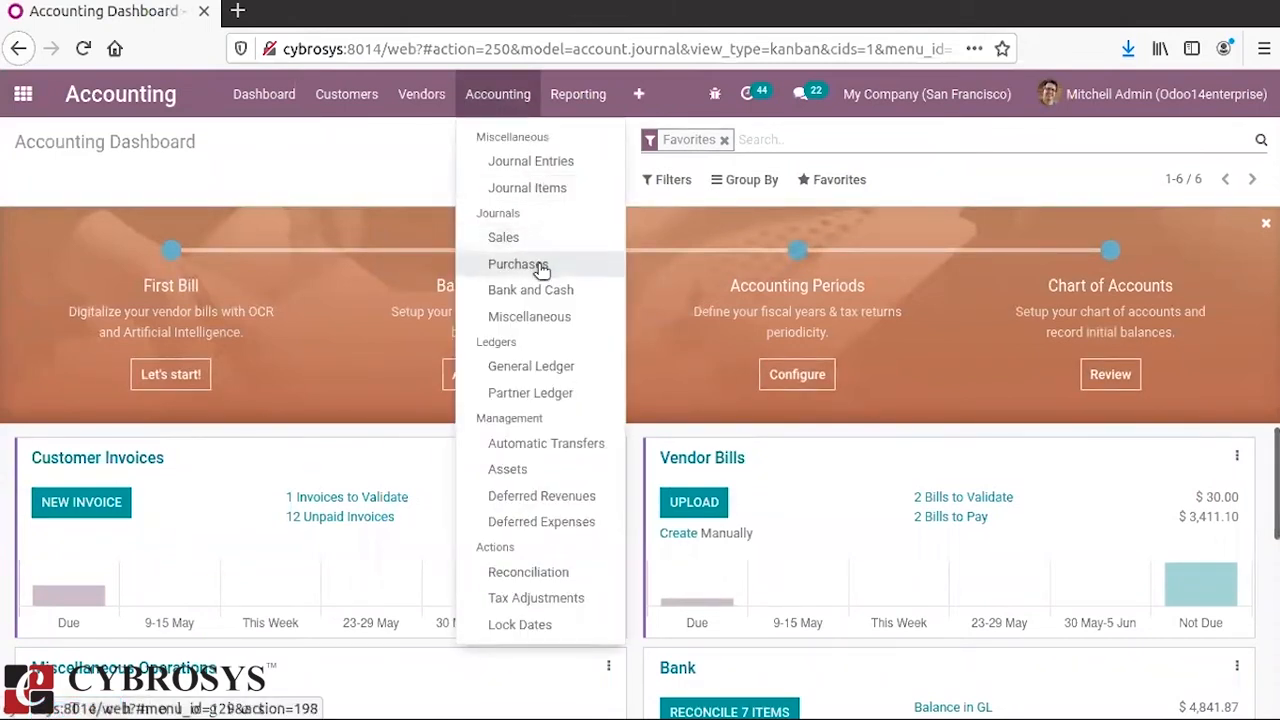
pyautogui.click(524, 234)
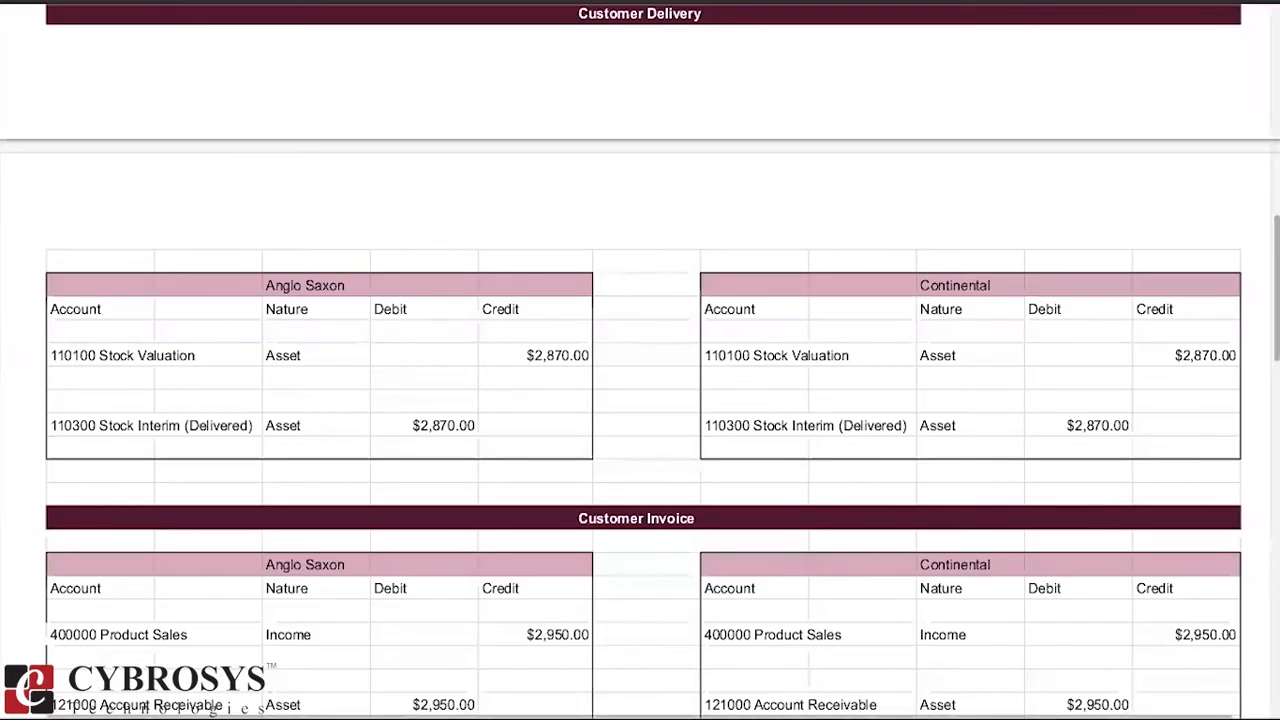
# Review the Anglo Saxon entries for the Customer Invoice in the comparison document.
pyautogui.scroll(-5, 381, 273)
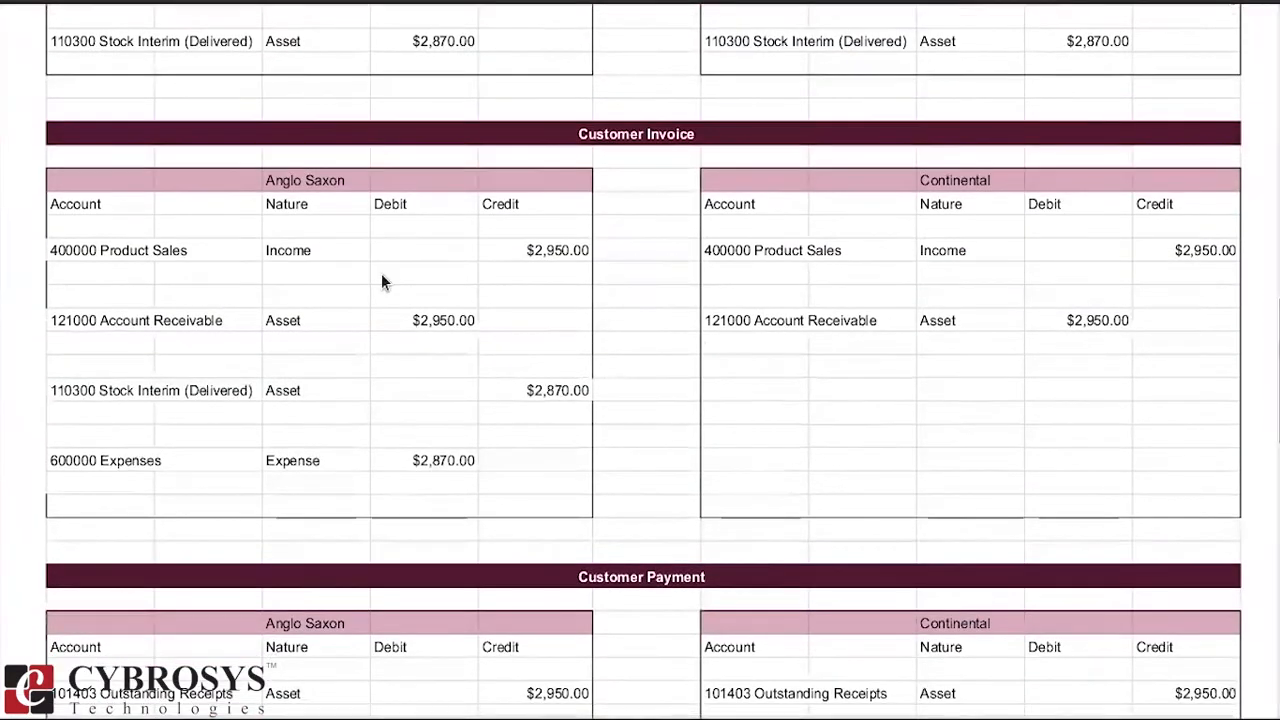
pyautogui.moveTo(53, 207); pyautogui.dragTo(543, 503)
pyautogui.click(543, 503)
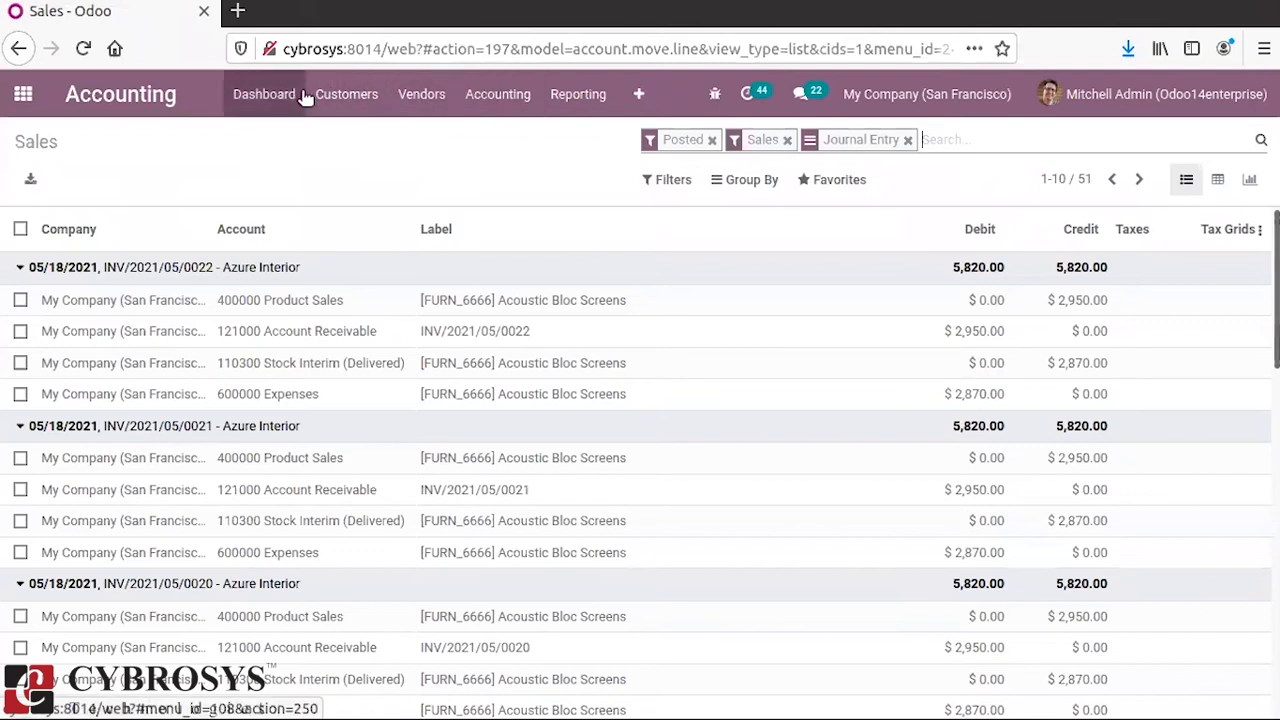
# Switch to the Sales app and register the payment on the invoice of the newest Azure Interior order.
pyautogui.click(23, 94)
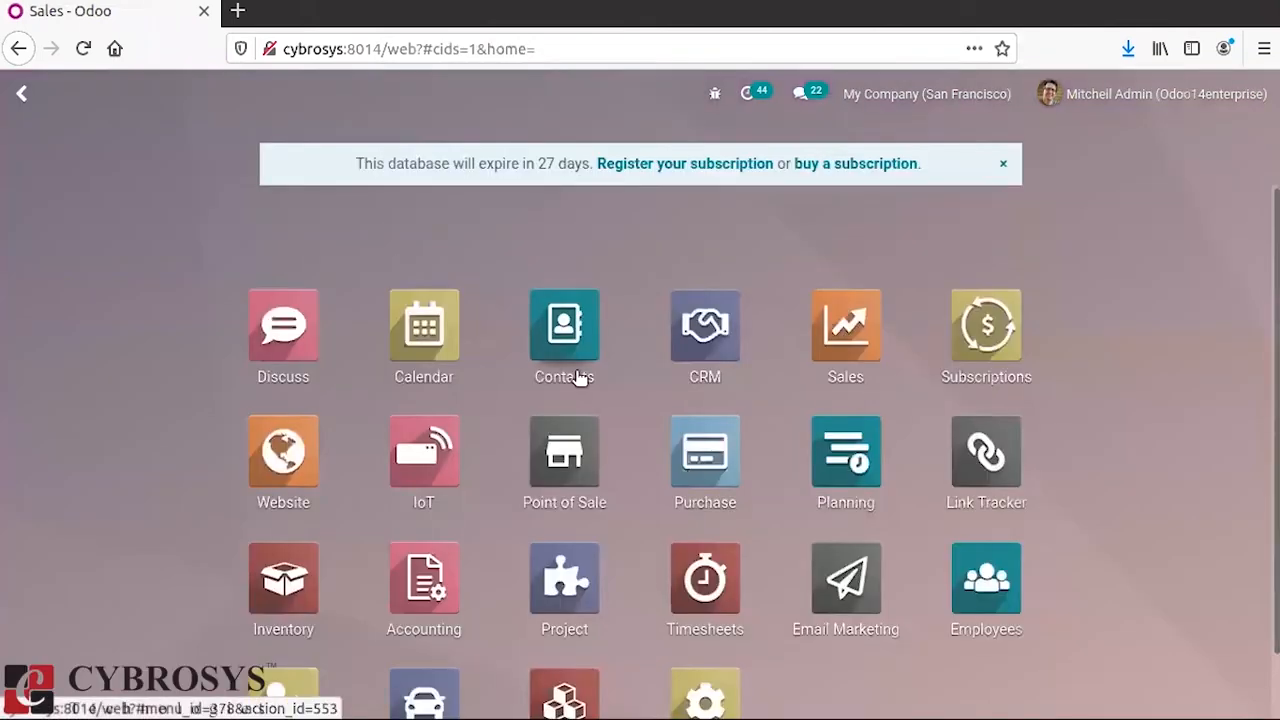
pyautogui.click(866, 342)
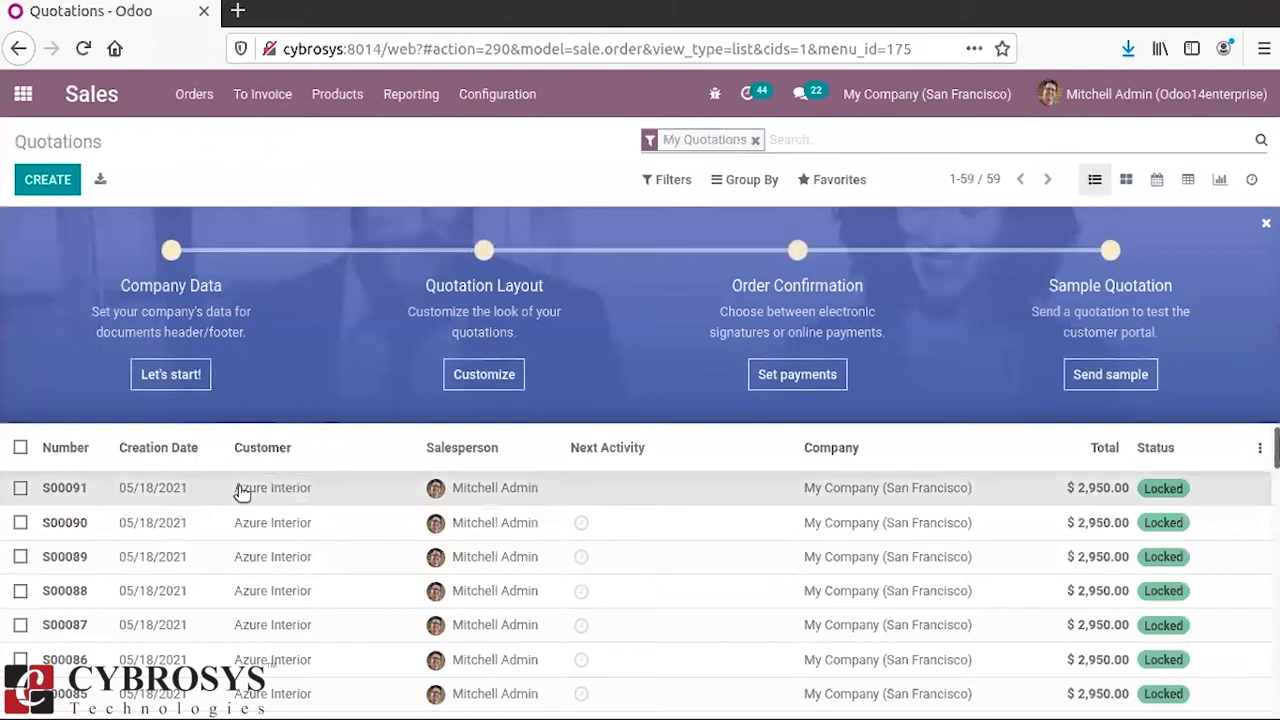
pyautogui.click(242, 492)
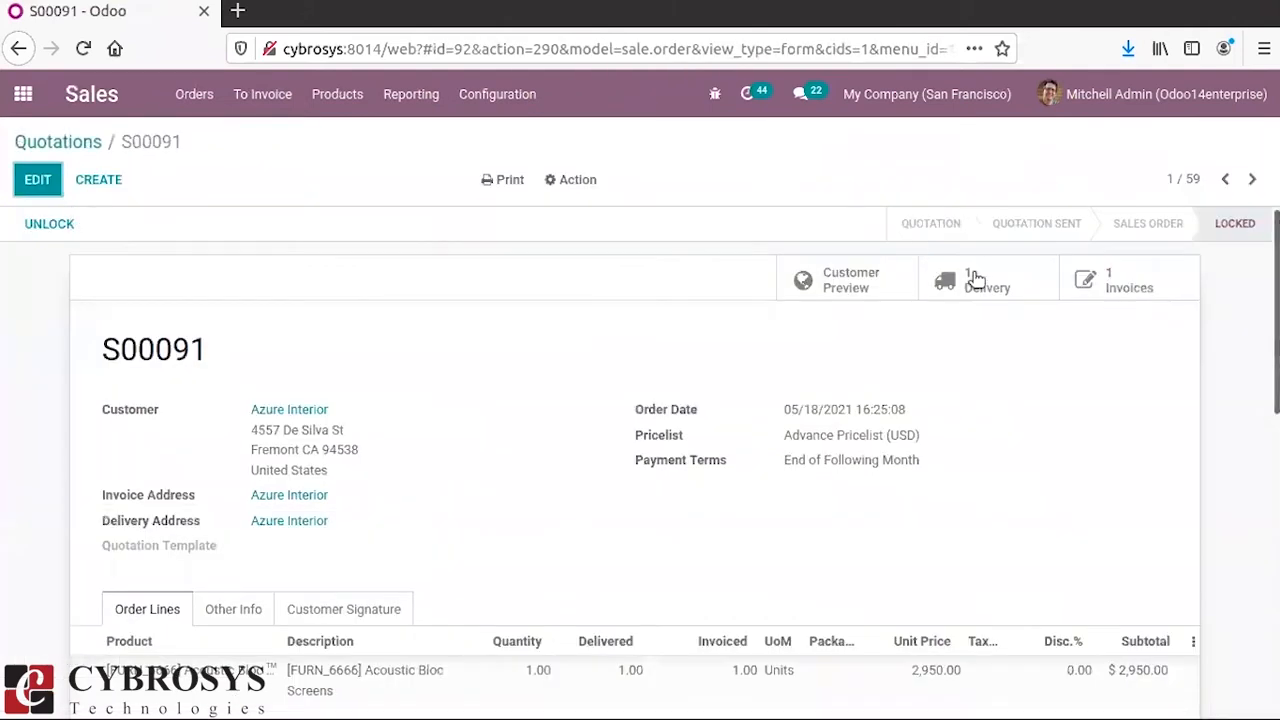
pyautogui.click(1121, 279)
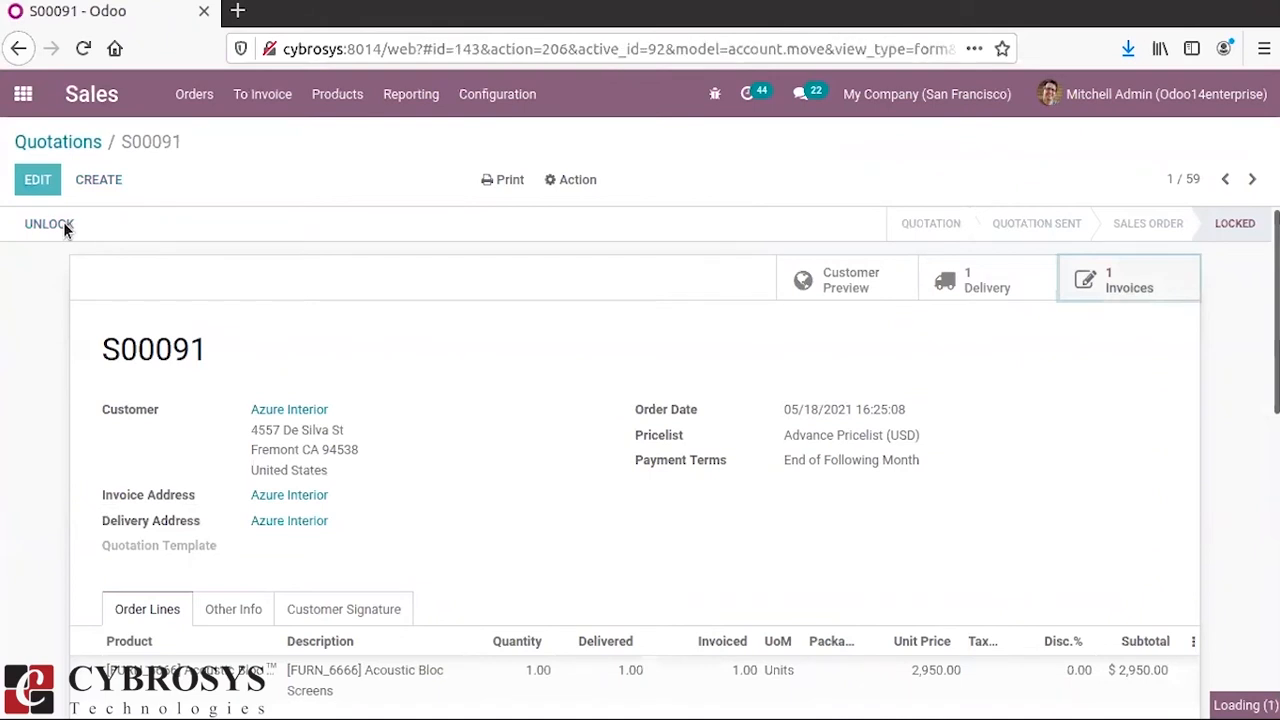
pyautogui.click(148, 228)
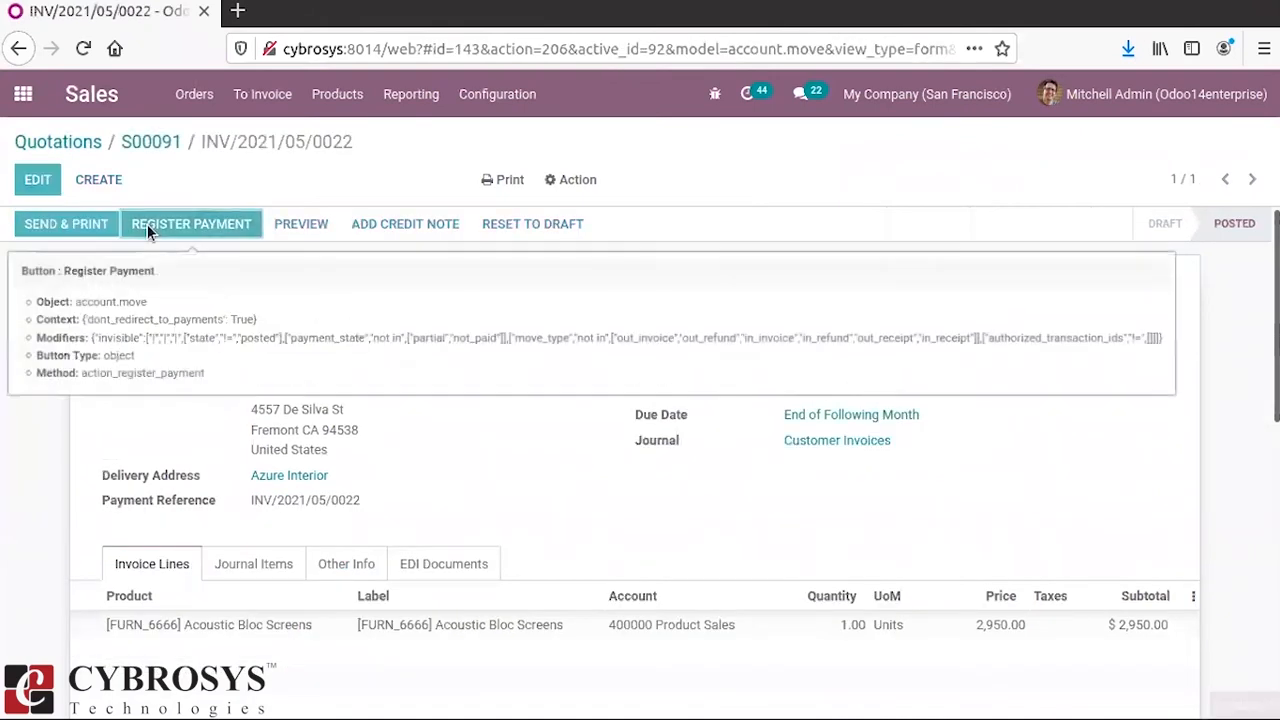
pyautogui.click(252, 345)
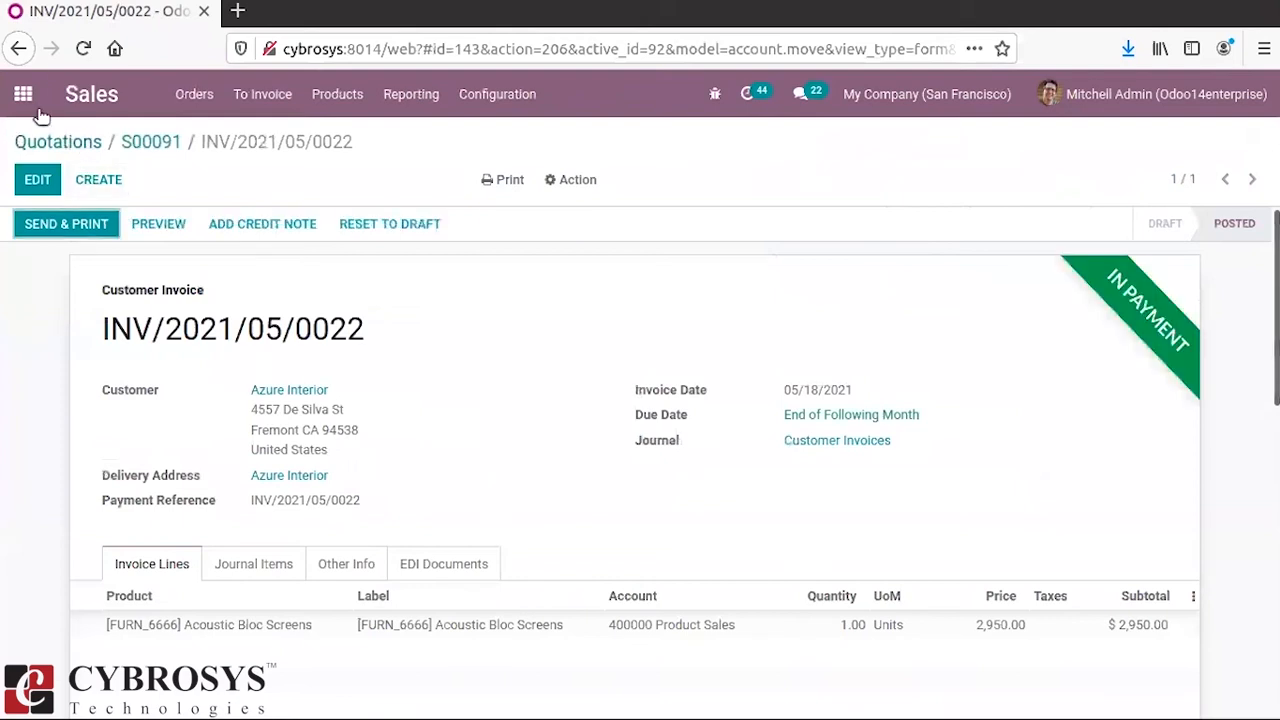
# Switch to the Accounting app and examine the customer payment's Outstanding Receipts and Account Receivable lines in the Bank and Cash journal.
pyautogui.click(22, 93)
pyautogui.click(438, 614)
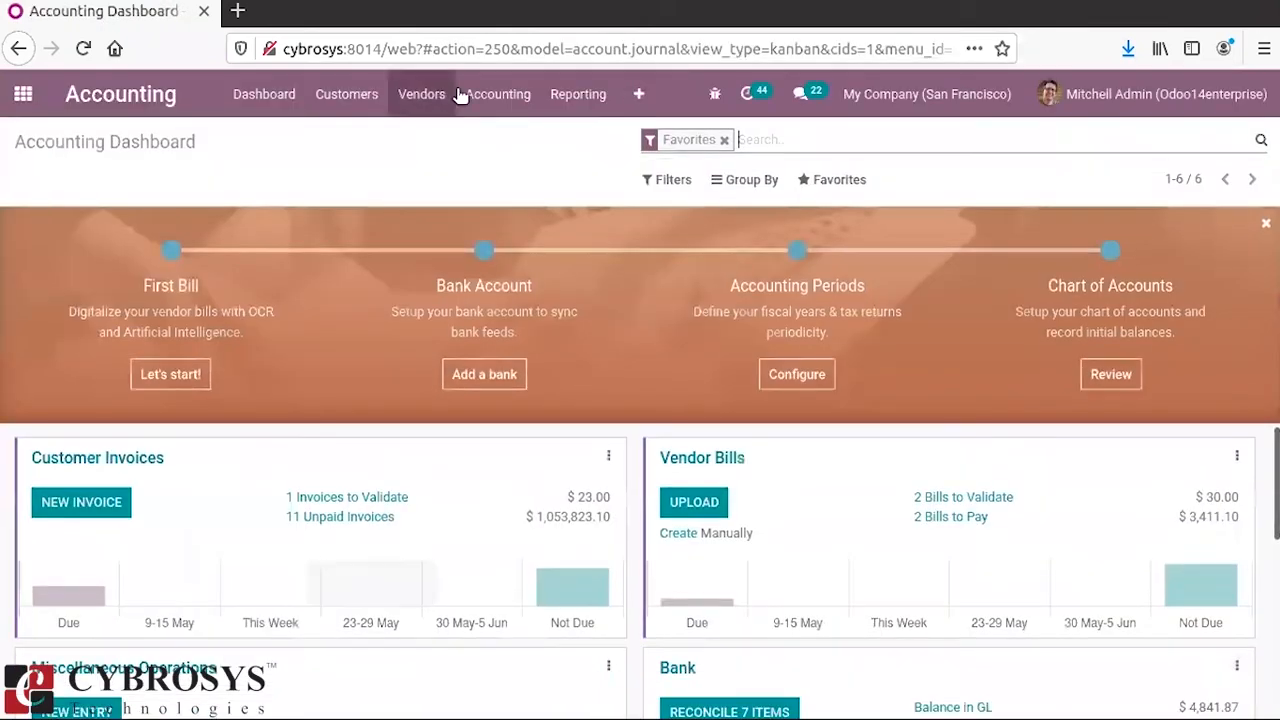
pyautogui.click(495, 93)
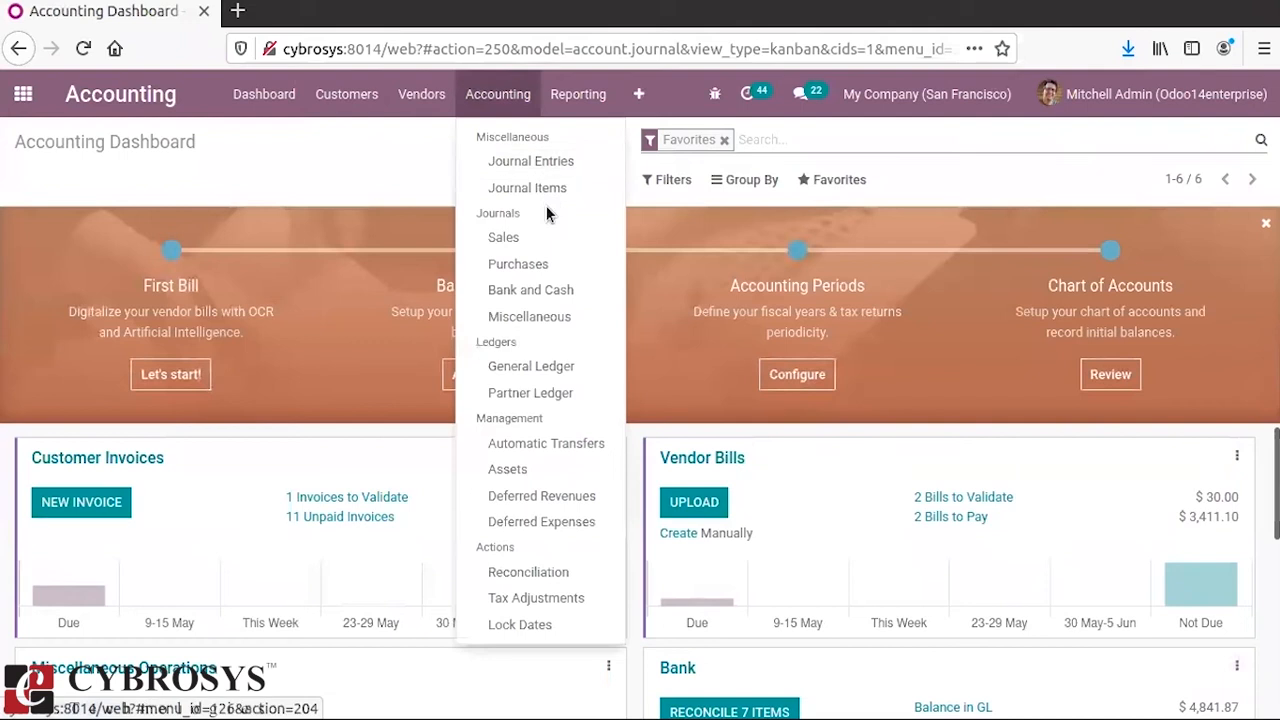
pyautogui.click(550, 292)
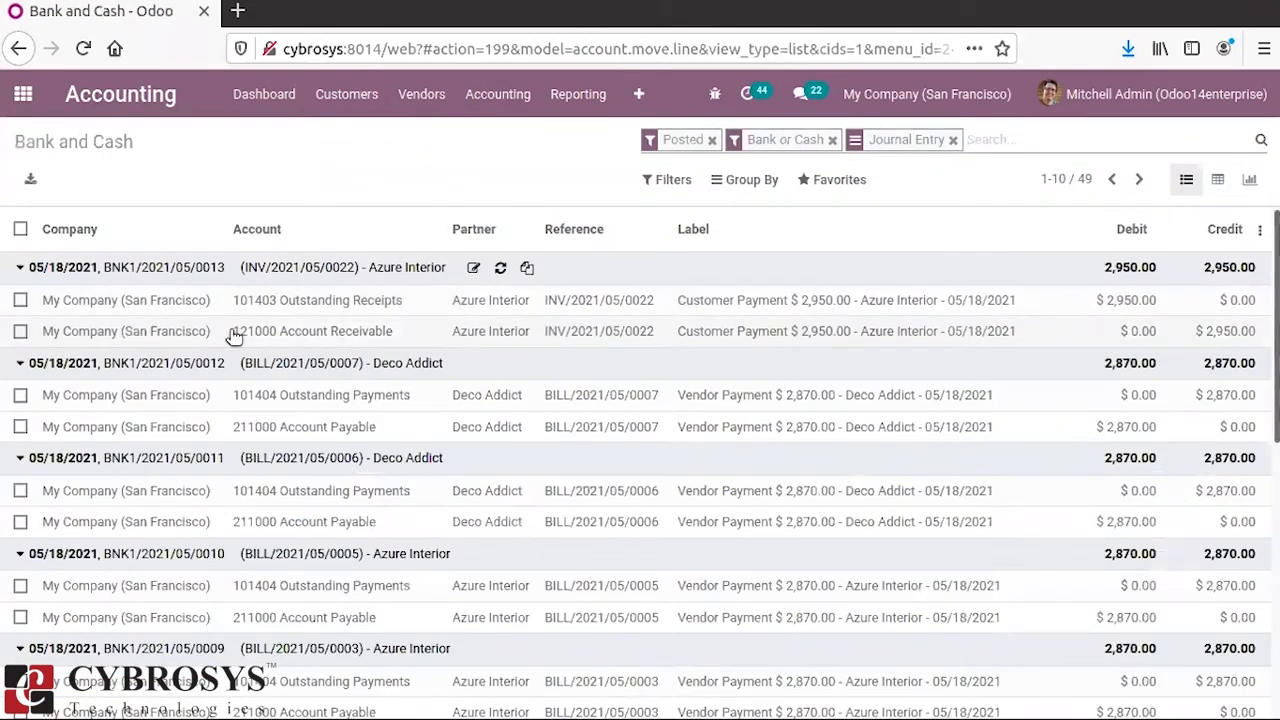
pyautogui.moveTo(231, 333); pyautogui.dragTo(400, 336)
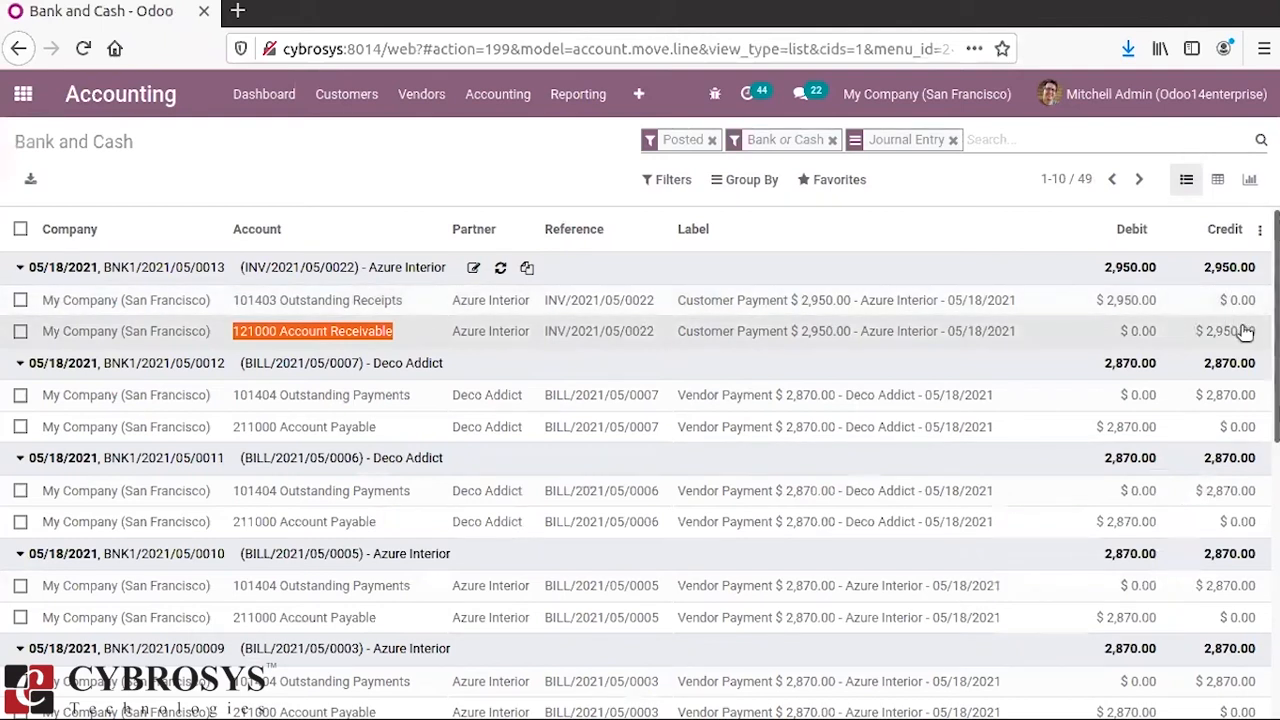
pyautogui.click(331, 178)
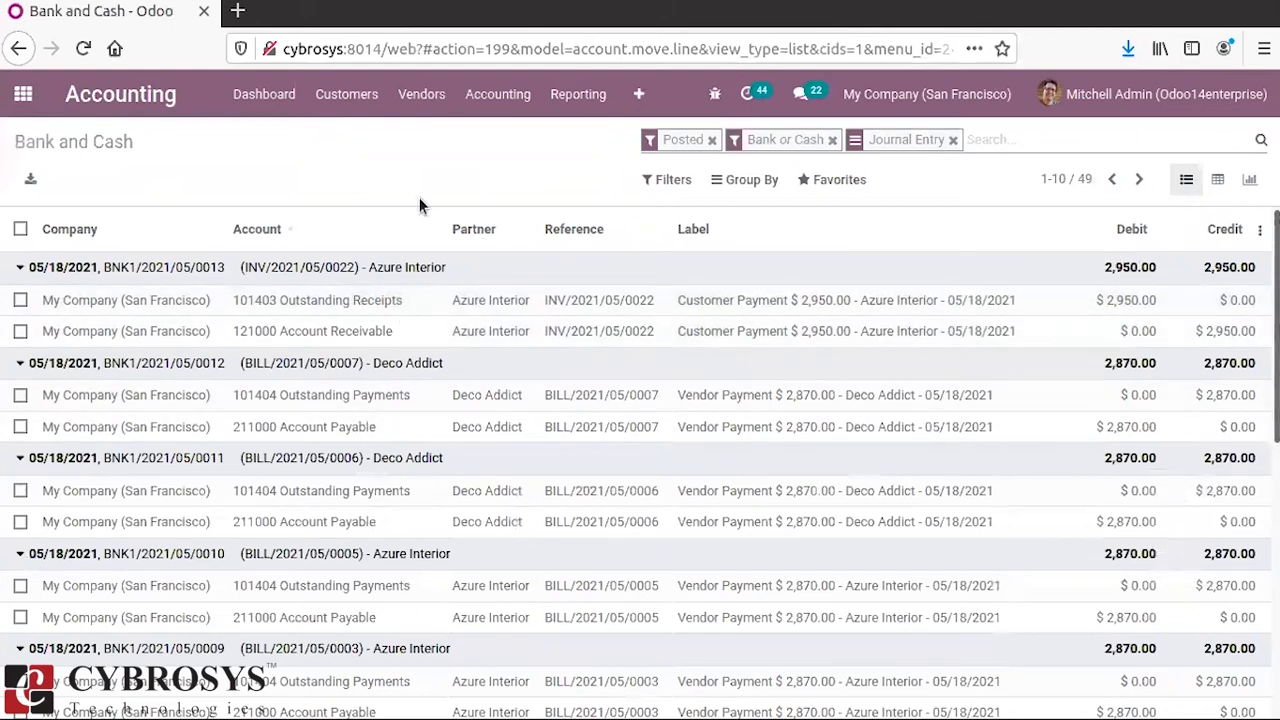
# Open the Bank journal from the journals list and examine the outstanding receipts and payments accounts in its payments configuration.
pyautogui.click(635, 93)
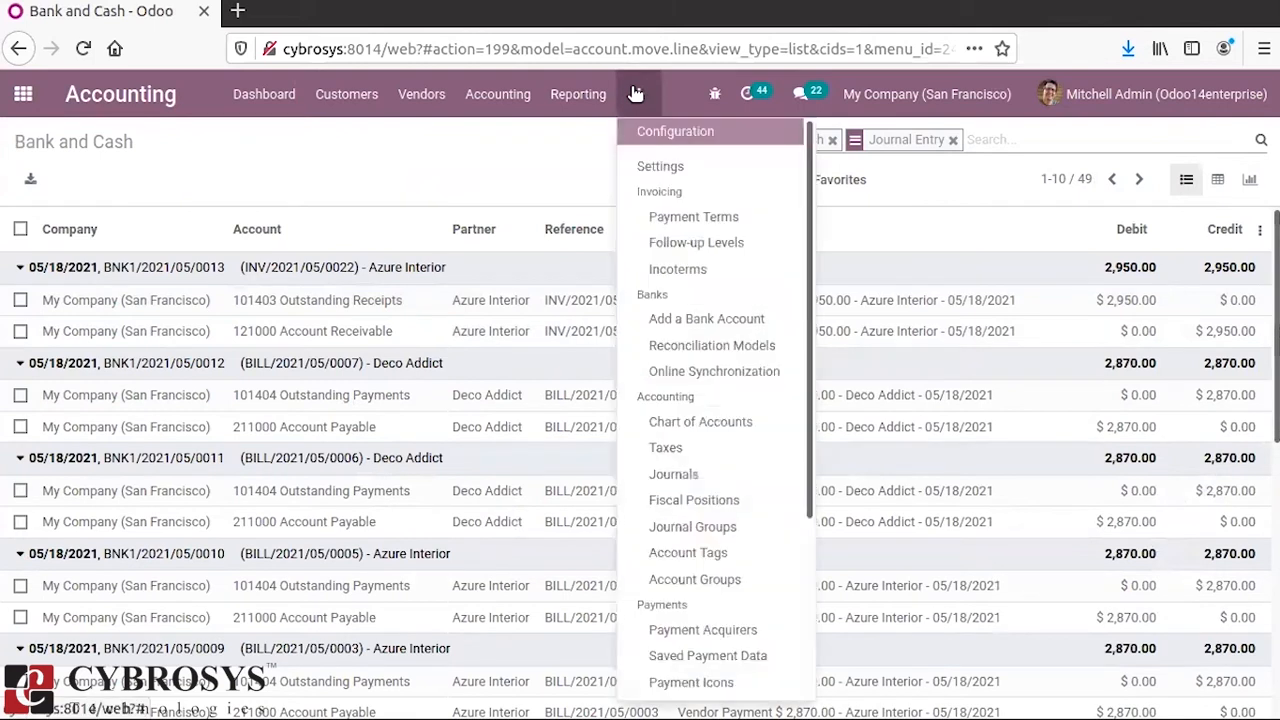
pyautogui.click(708, 482)
pyautogui.click(165, 404)
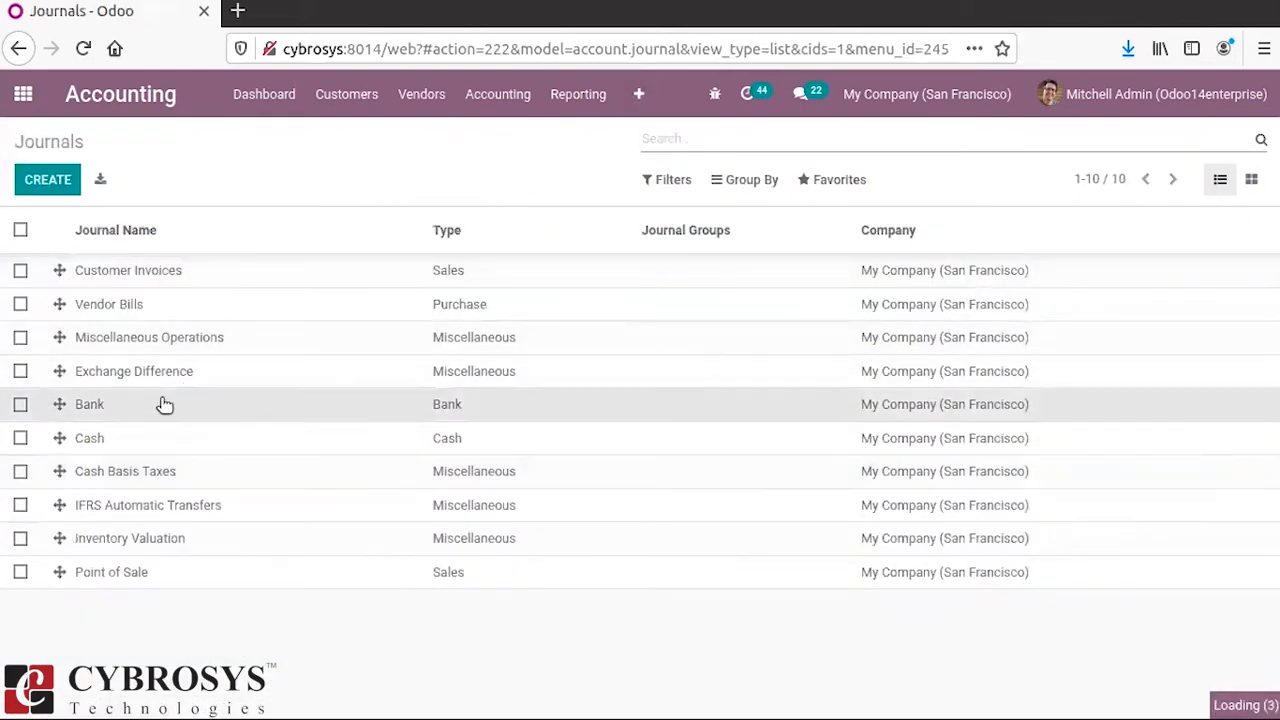
pyautogui.click(303, 398)
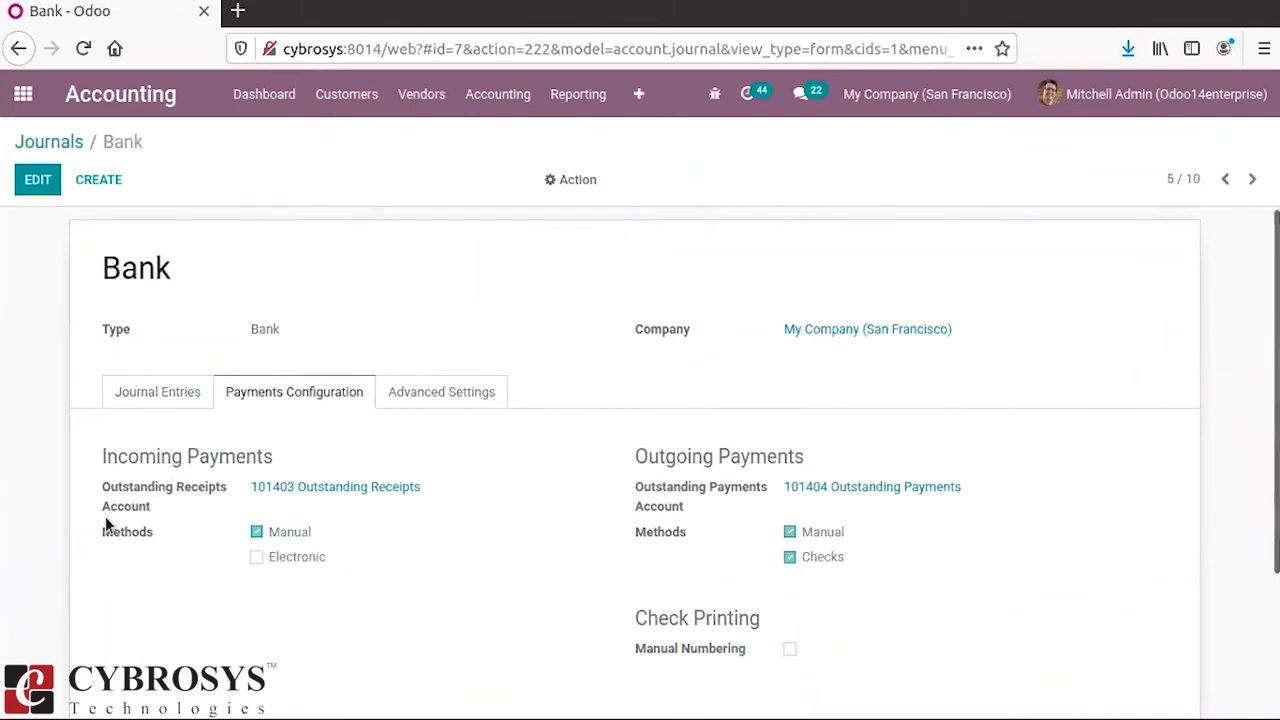
pyautogui.click(50, 142)
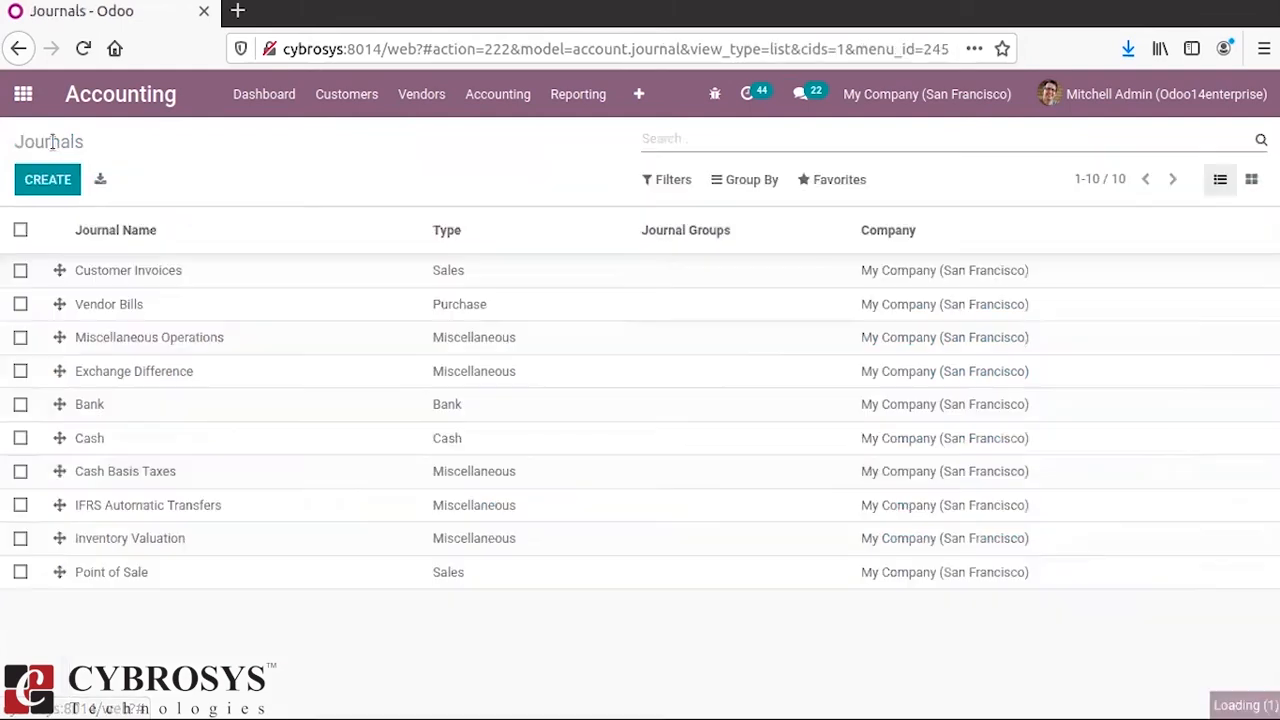
pyautogui.click(650, 110)
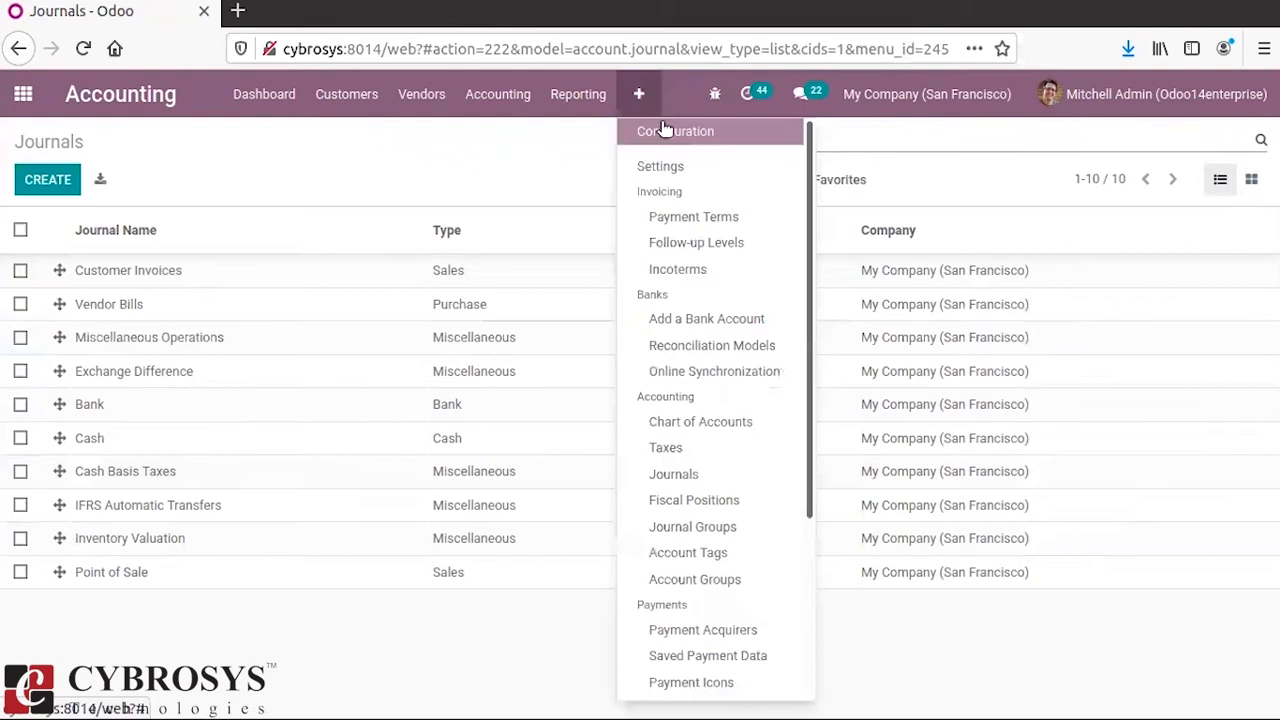
pyautogui.scroll(-3, 818, 337)
pyautogui.moveTo(818, 331)
pyautogui.mouseDown()
pyautogui.moveTo(804, 205)
pyautogui.moveTo(828, 335)
pyautogui.moveTo(808, 188)
pyautogui.moveTo(824, 323)
pyautogui.mouseUp()
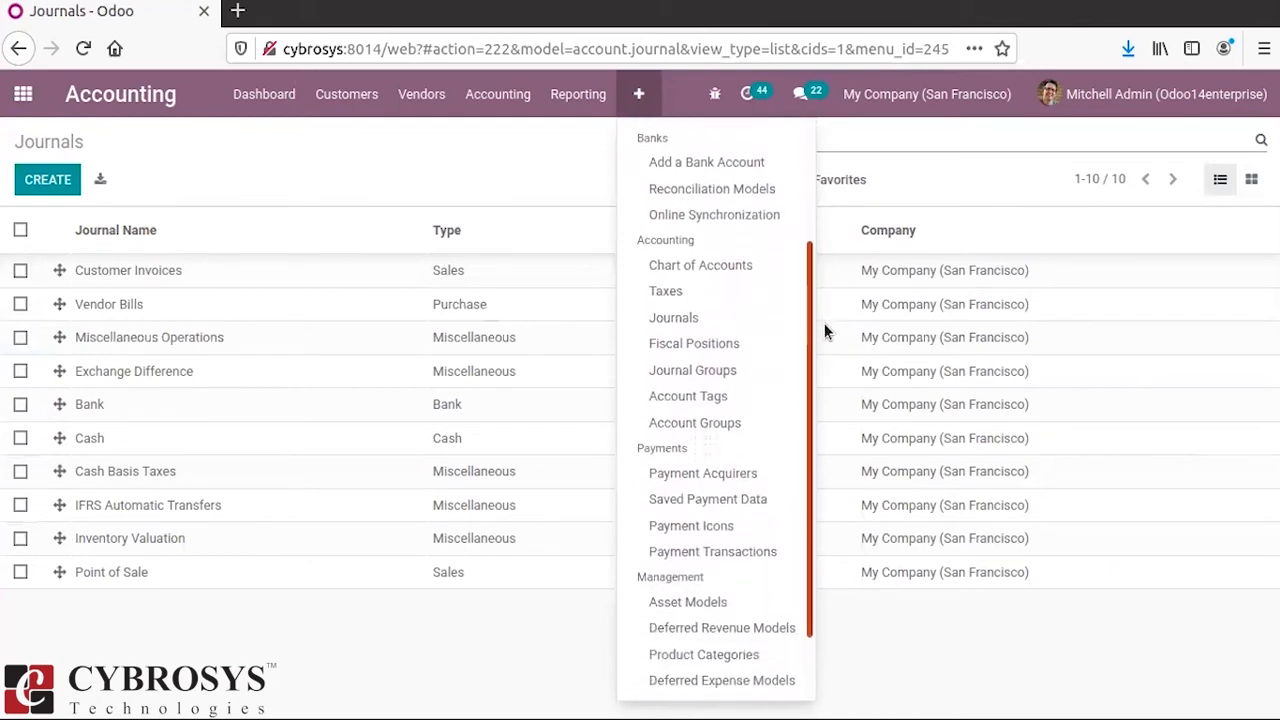
pyautogui.click(504, 176)
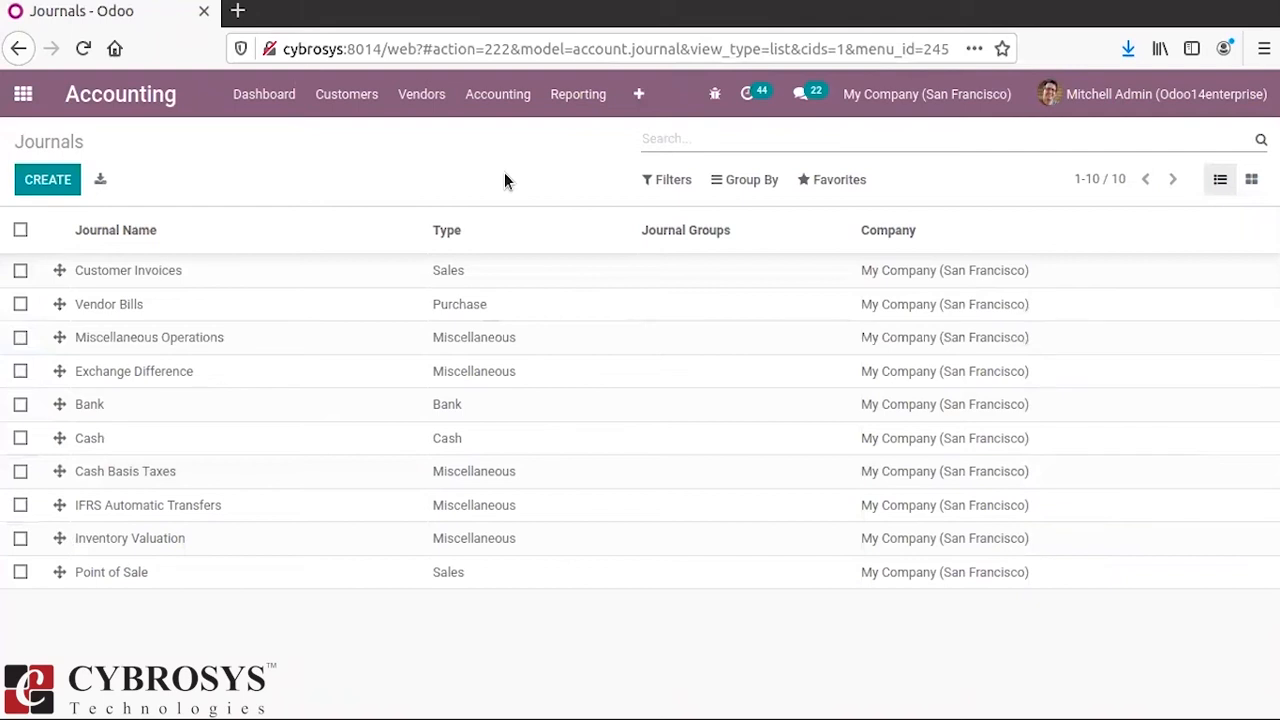
pyautogui.click(493, 115)
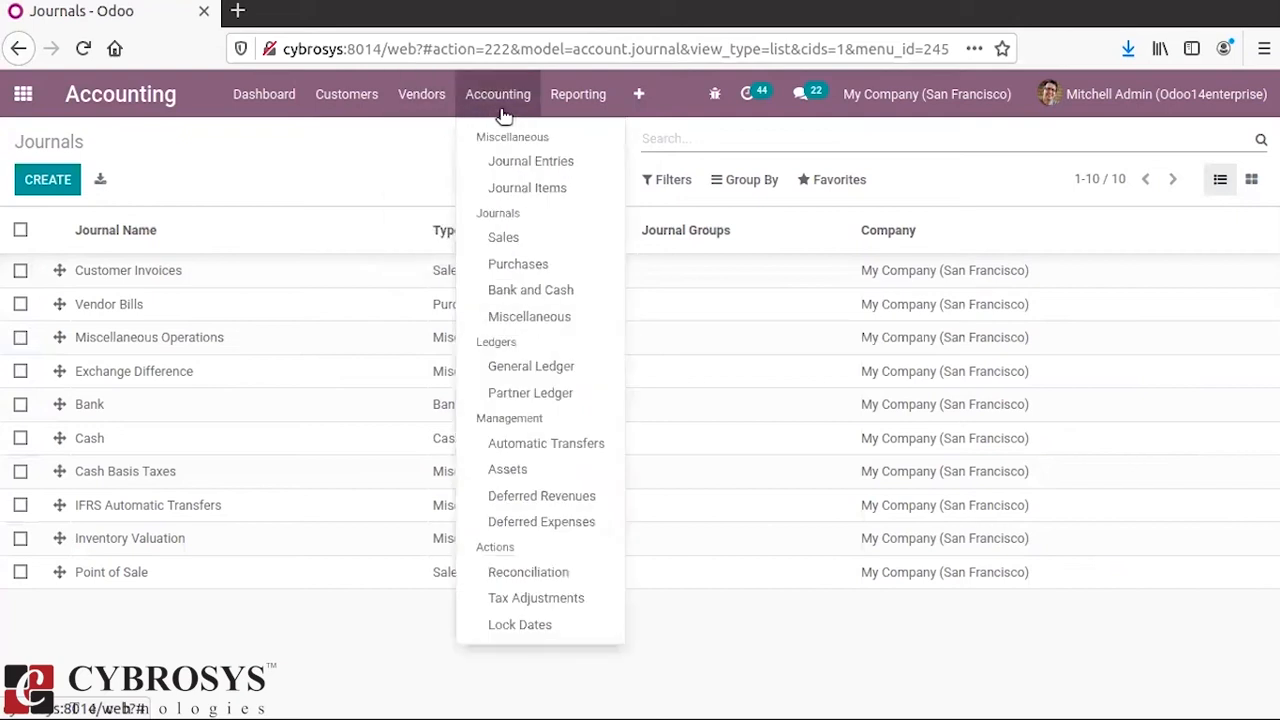
pyautogui.click(344, 136)
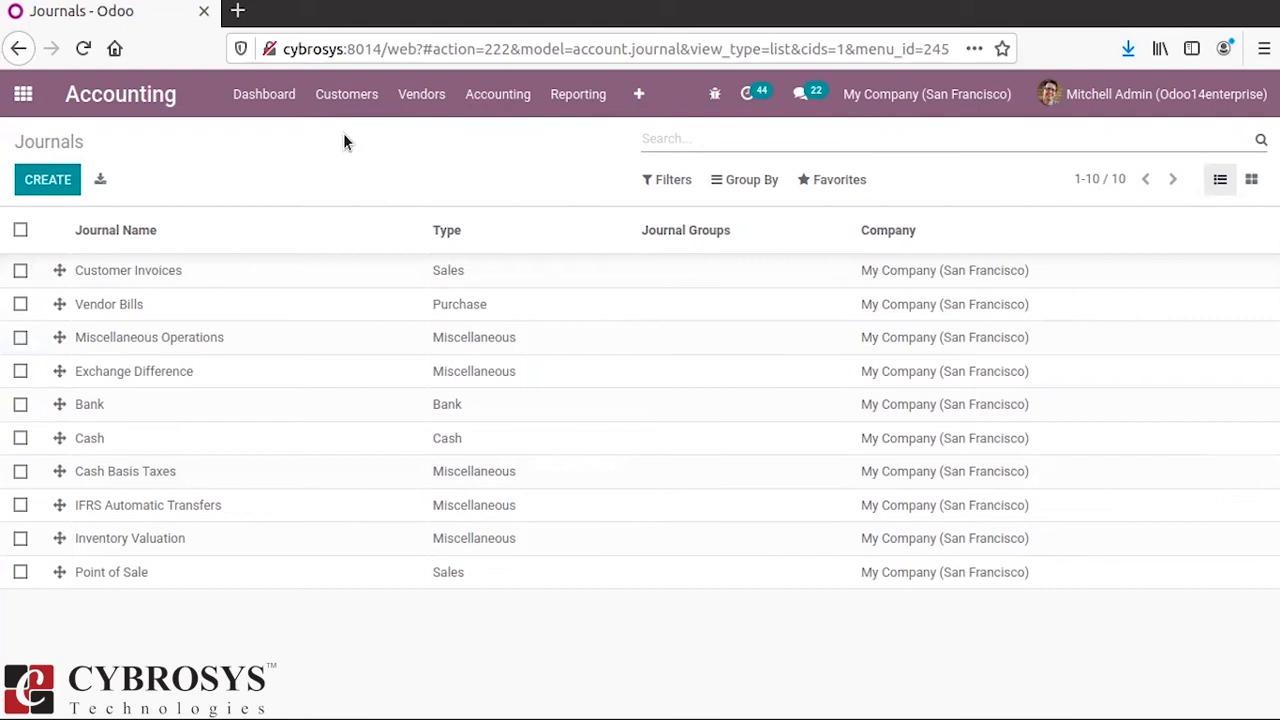
pyautogui.click(23, 94)
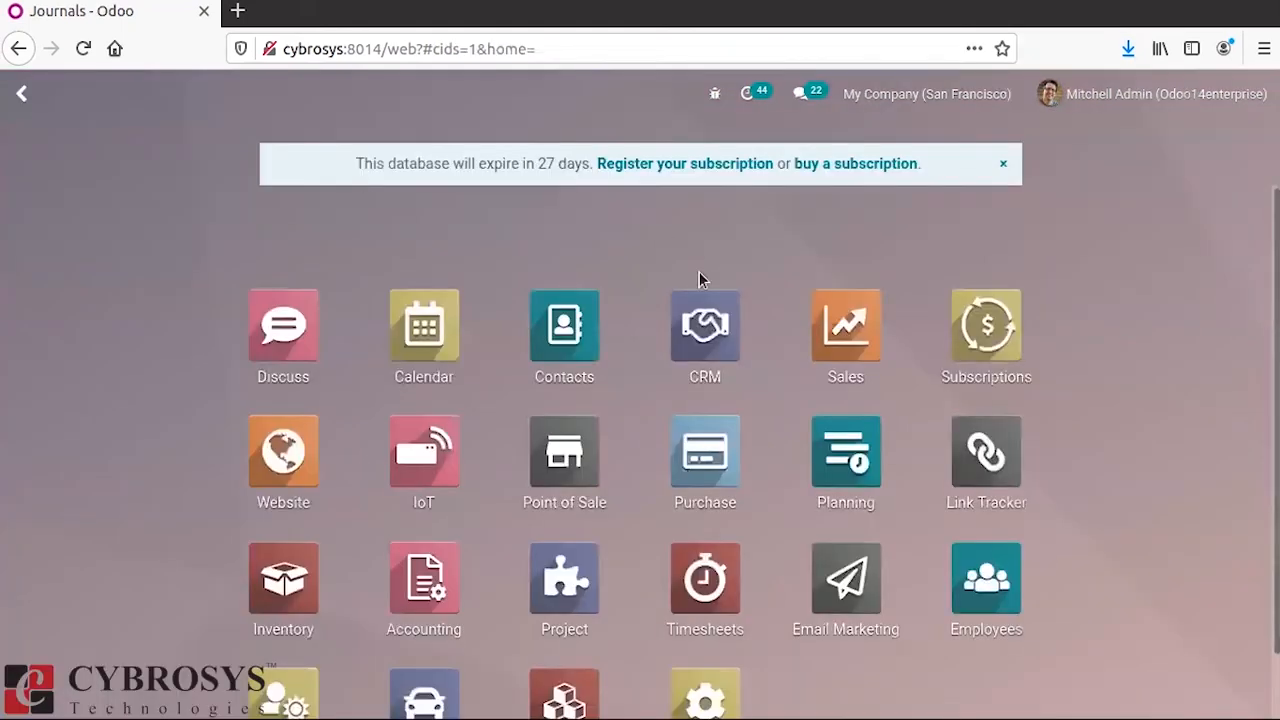
pyautogui.scroll(-1, 734, 466)
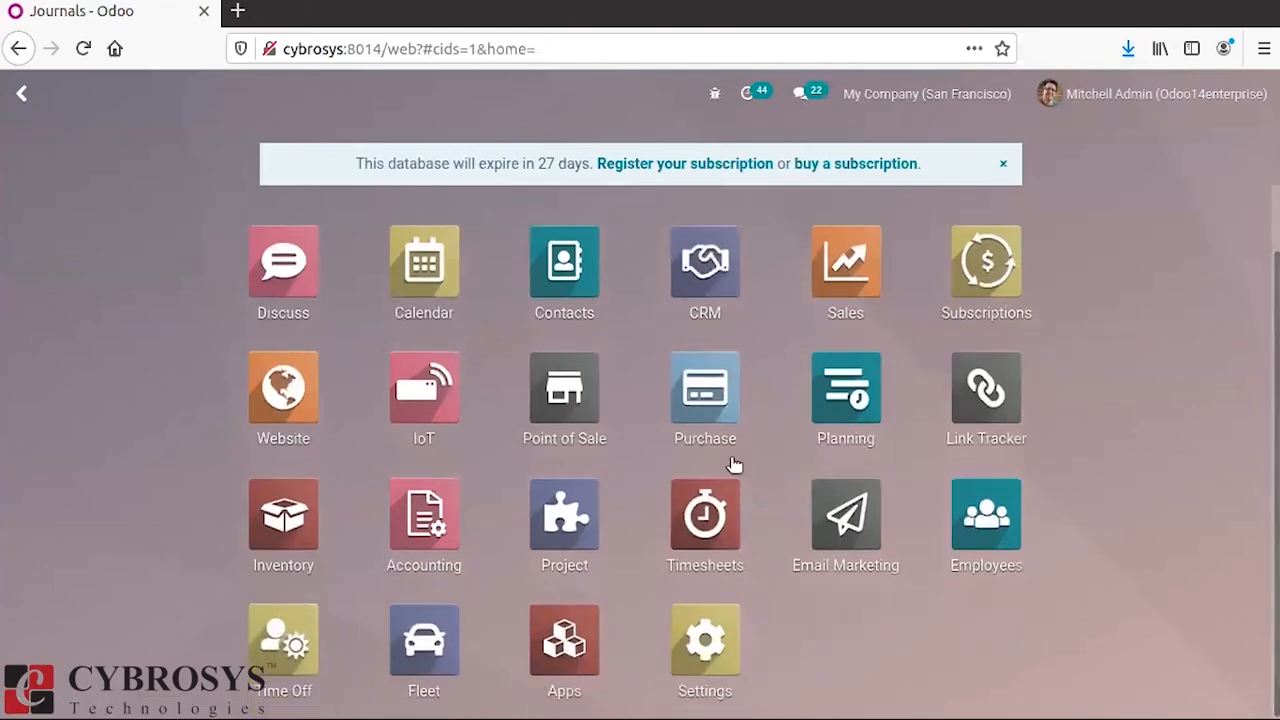
pyautogui.click(458, 470)
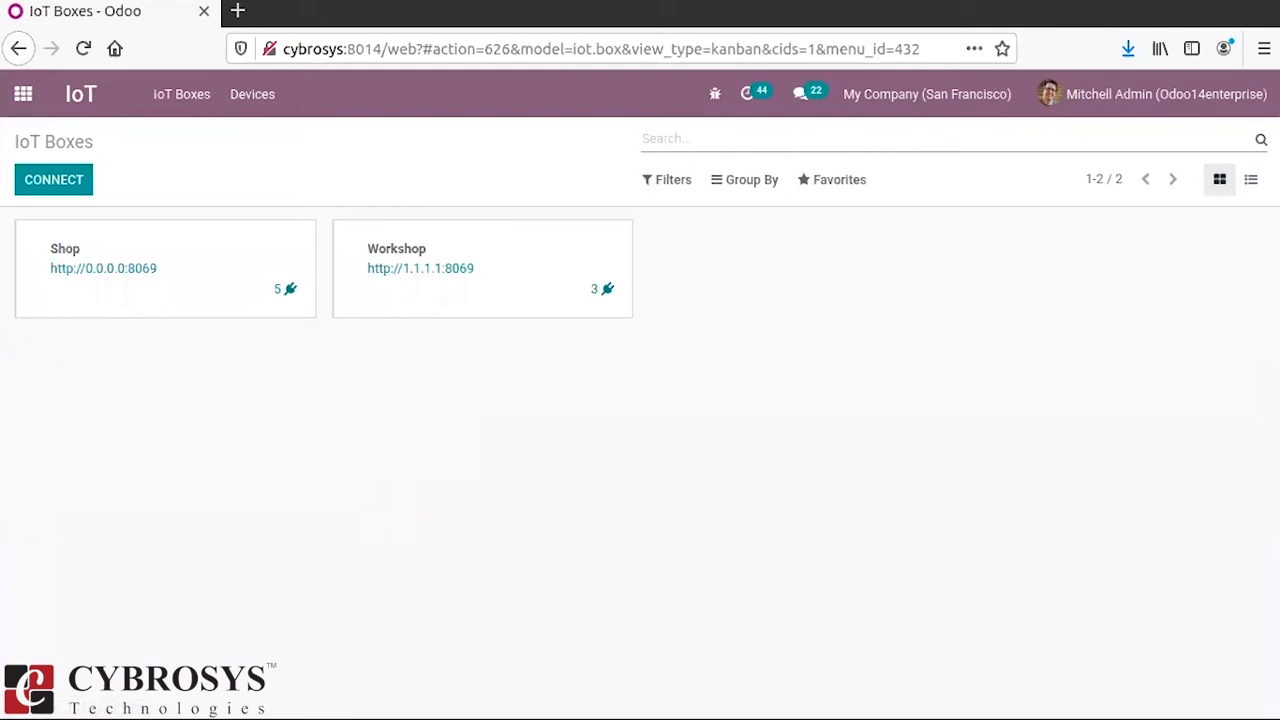
pyautogui.click(28, 98)
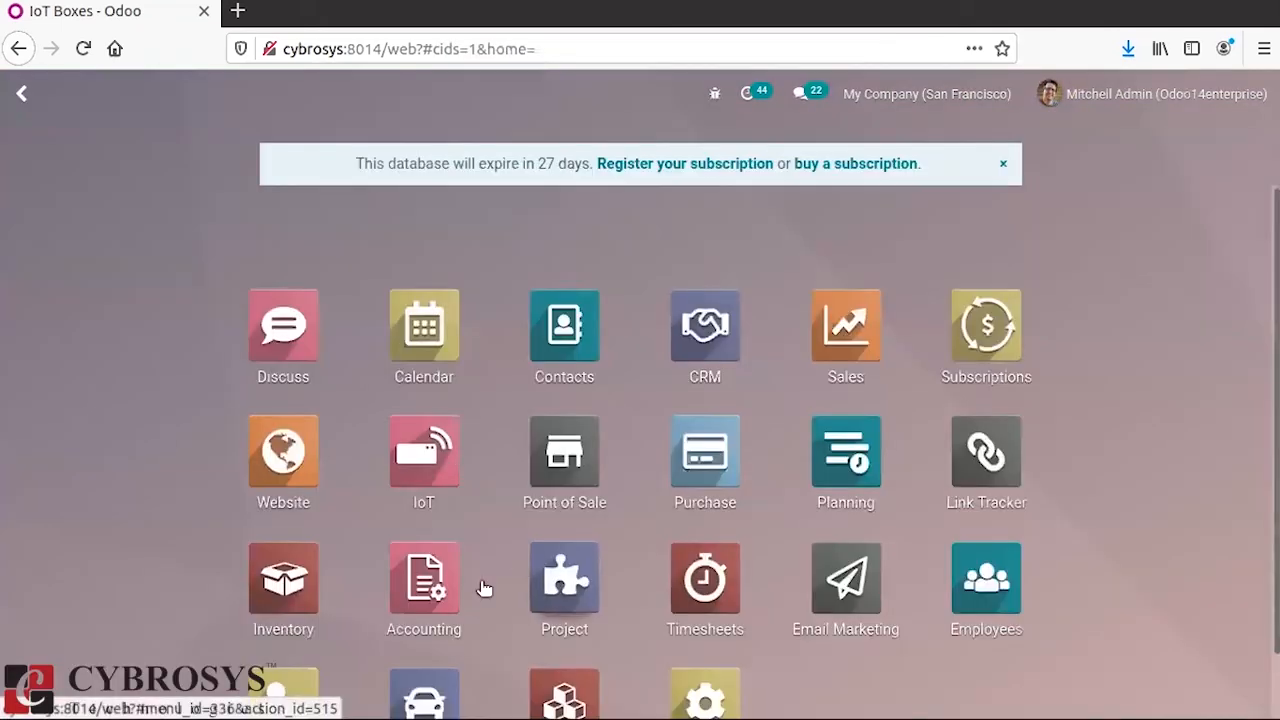
# Switch to the Accounting app, search its settings for "anglo", disable Anglo-Saxon Accounting and save the settings.
pyautogui.click(437, 585)
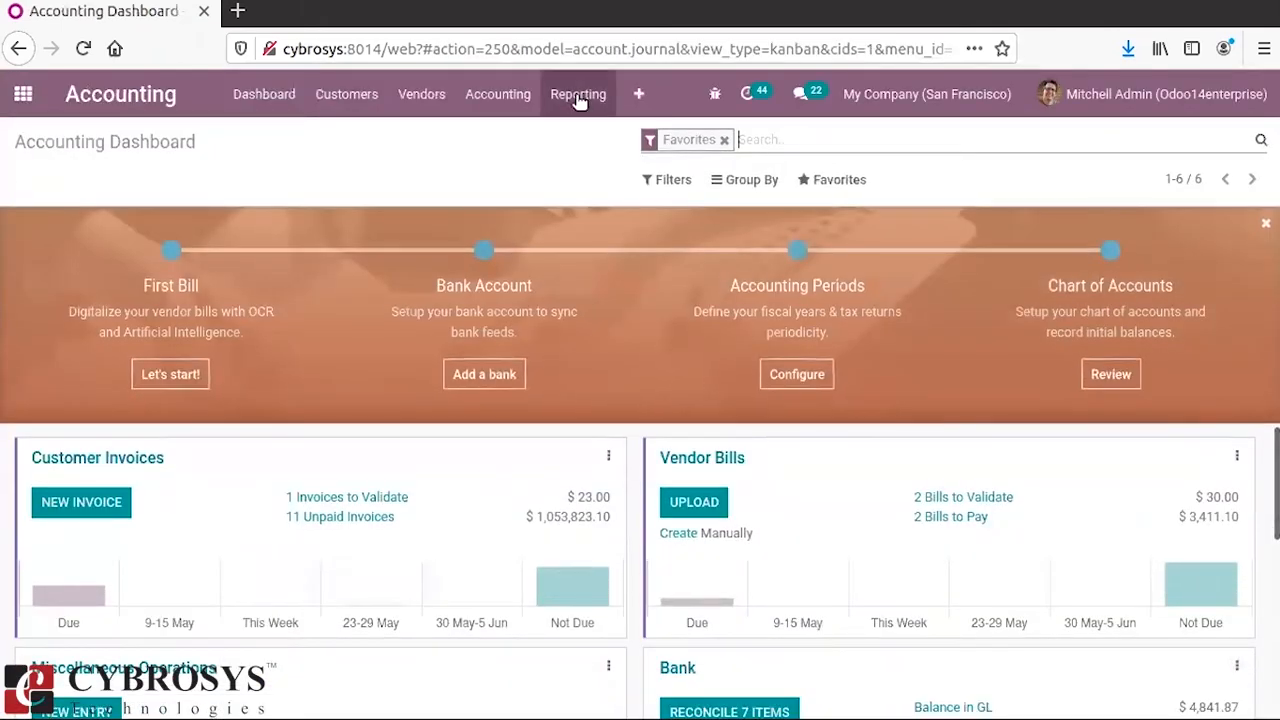
pyautogui.click(636, 92)
pyautogui.scroll(-2, 720, 400)
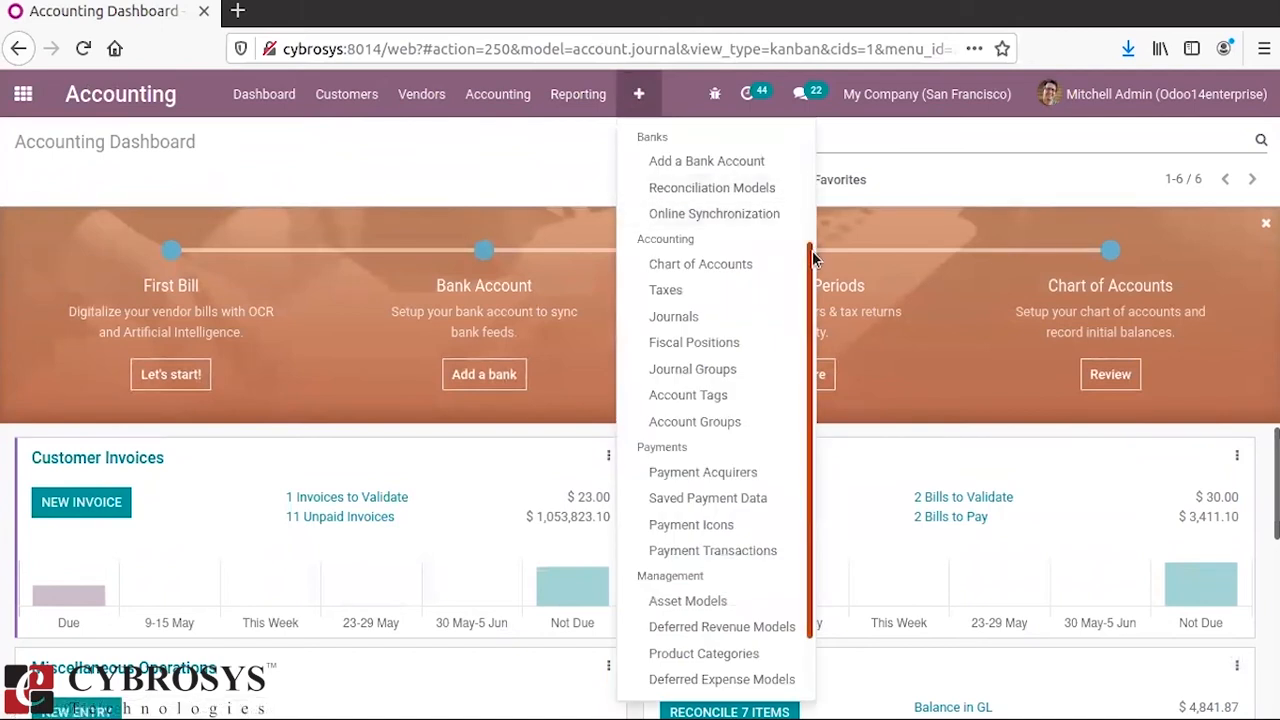
pyautogui.moveTo(812, 251); pyautogui.dragTo(803, 133)
pyautogui.click(705, 164)
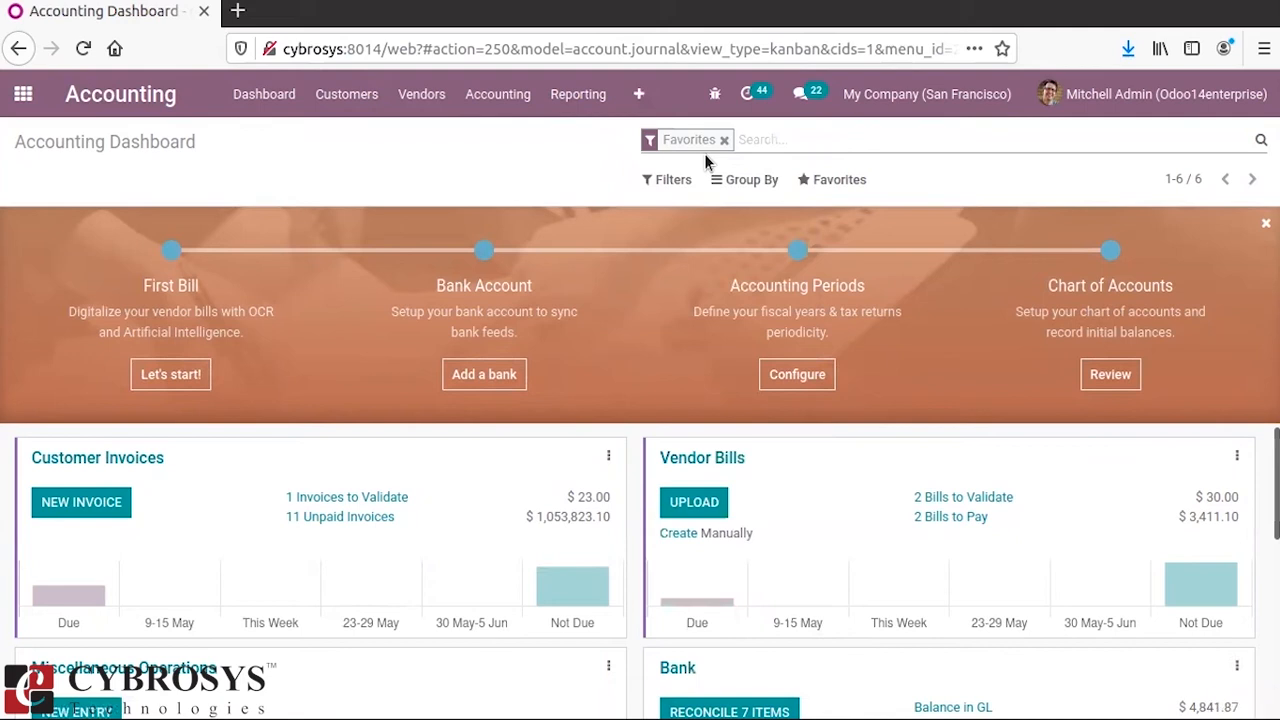
pyautogui.write('an')
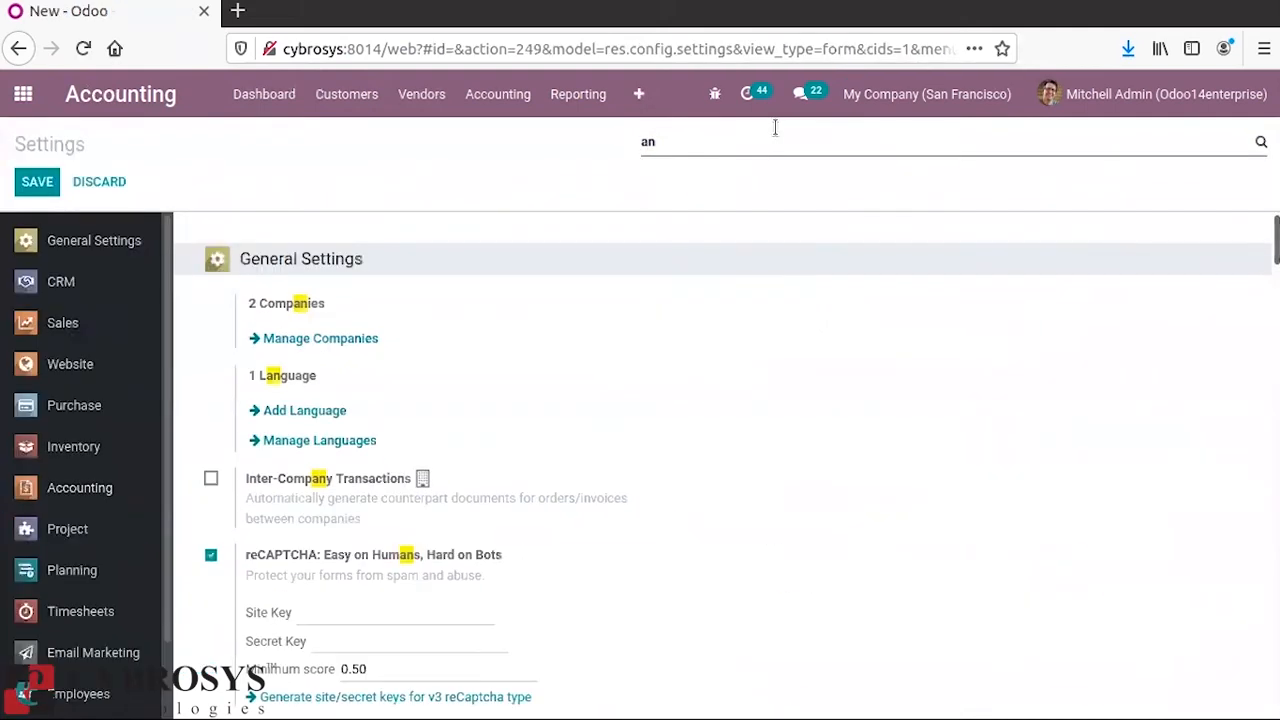
pyautogui.write('glo')
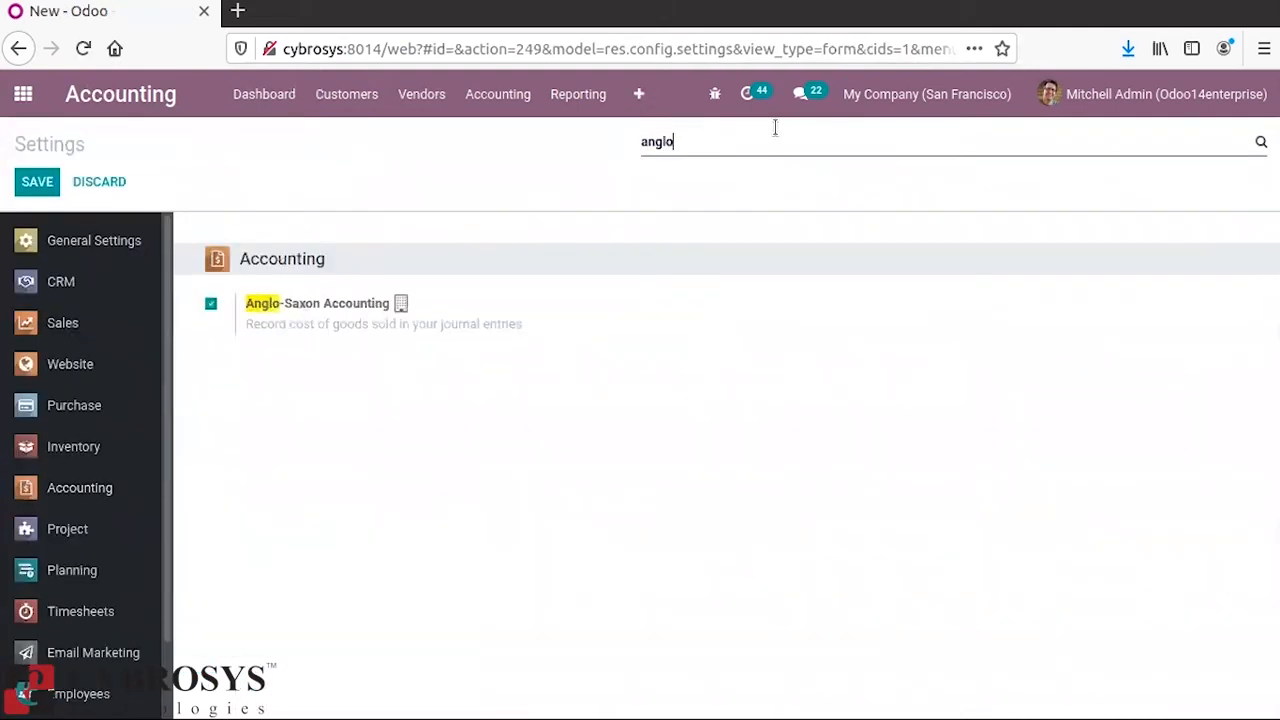
pyautogui.click(210, 306)
pyautogui.click(35, 185)
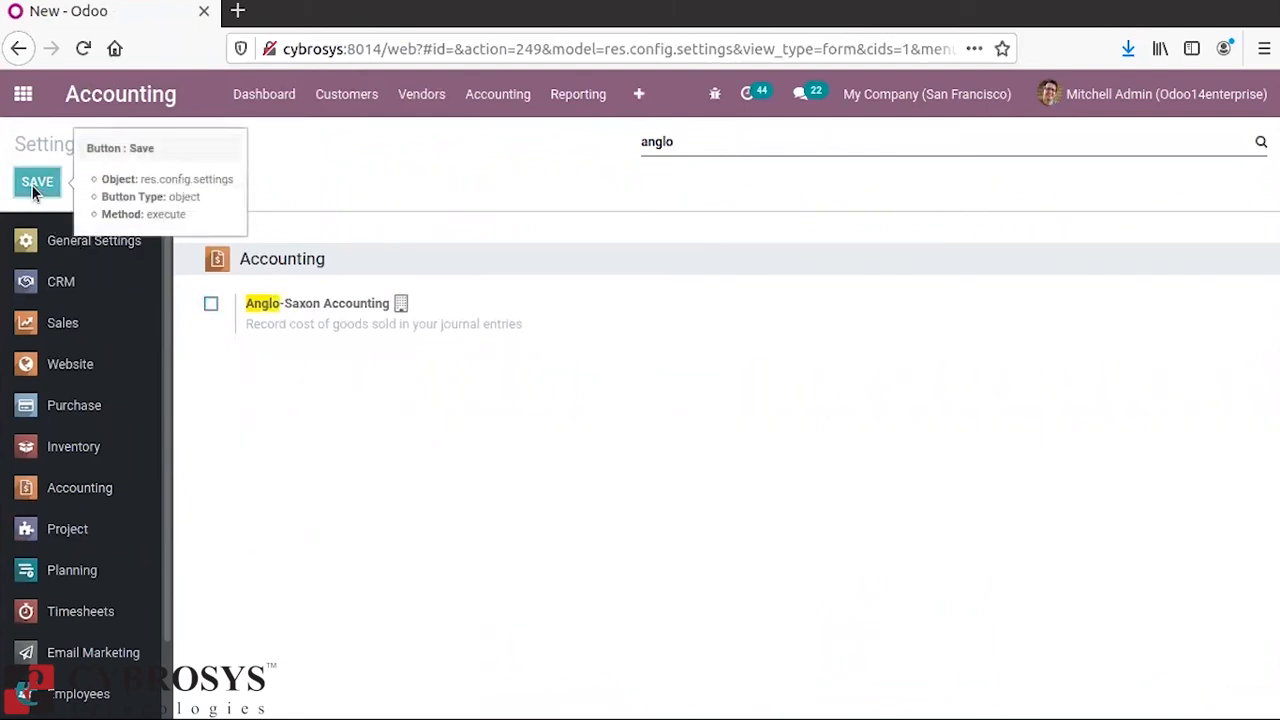
pyautogui.click(35, 190)
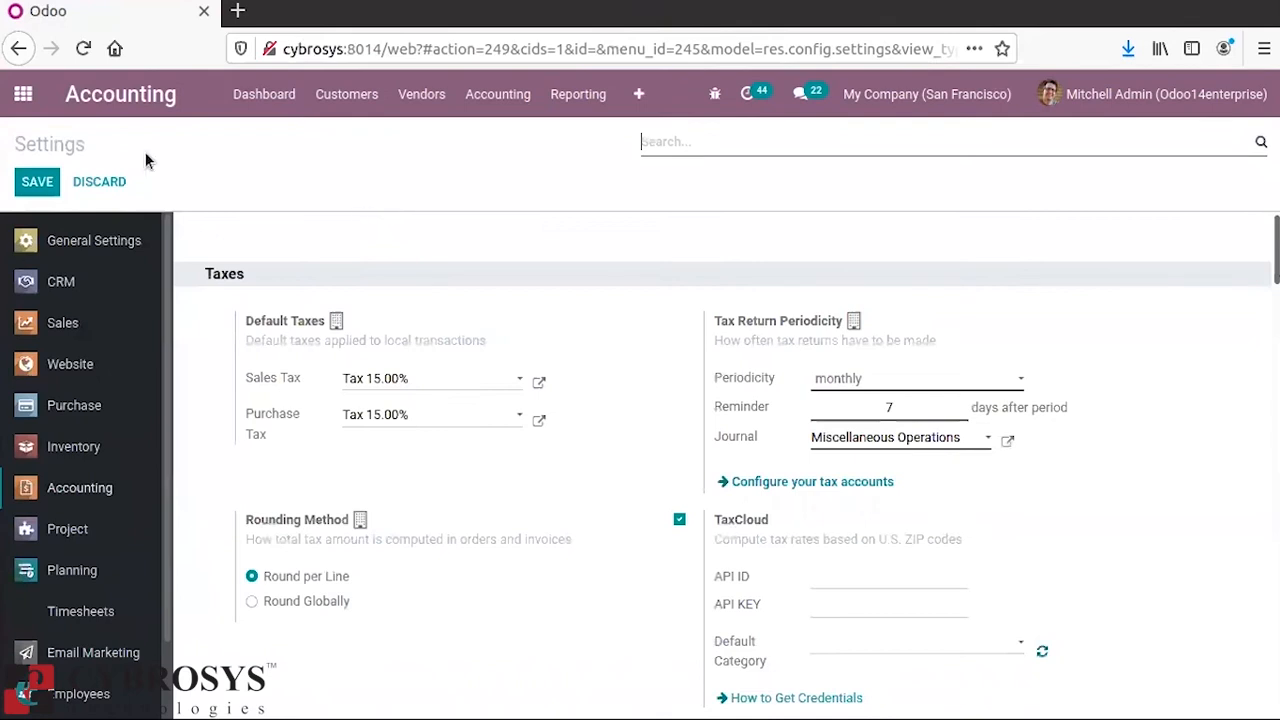
# Switch to the Purchase app and start a new request for quotation with Deco Addict as the vendor.
pyautogui.click(22, 94)
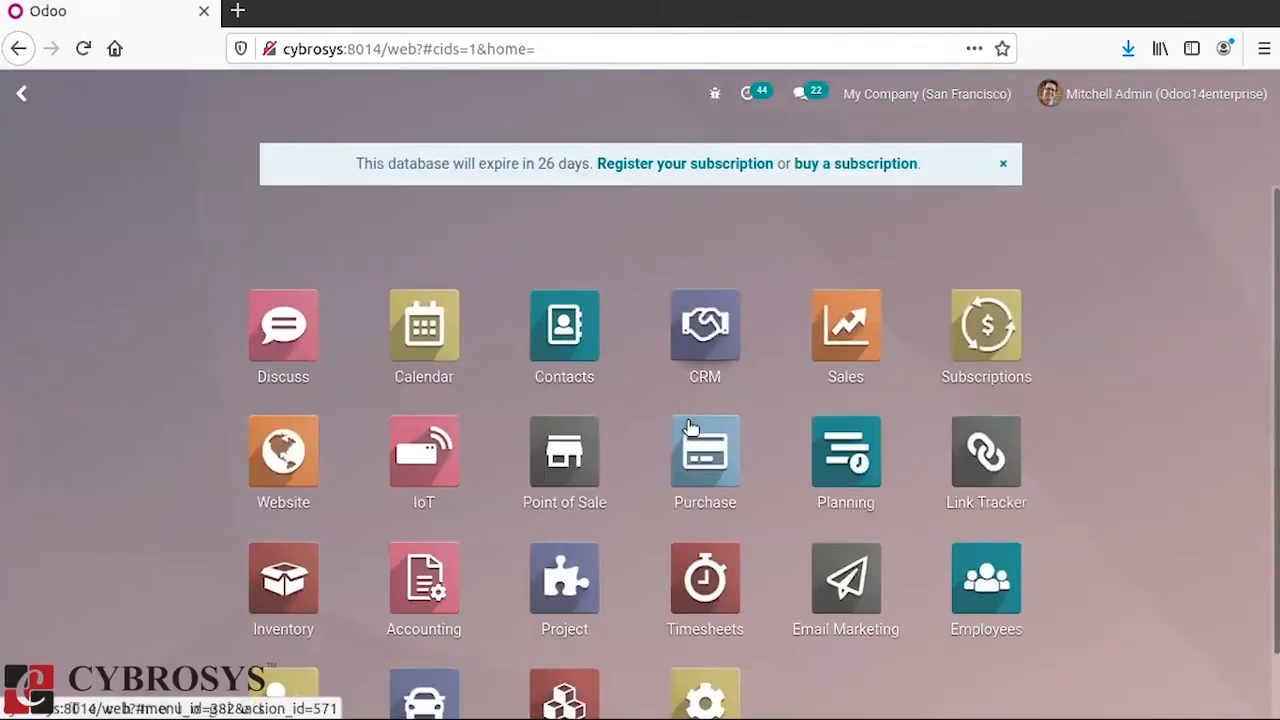
pyautogui.click(705, 325)
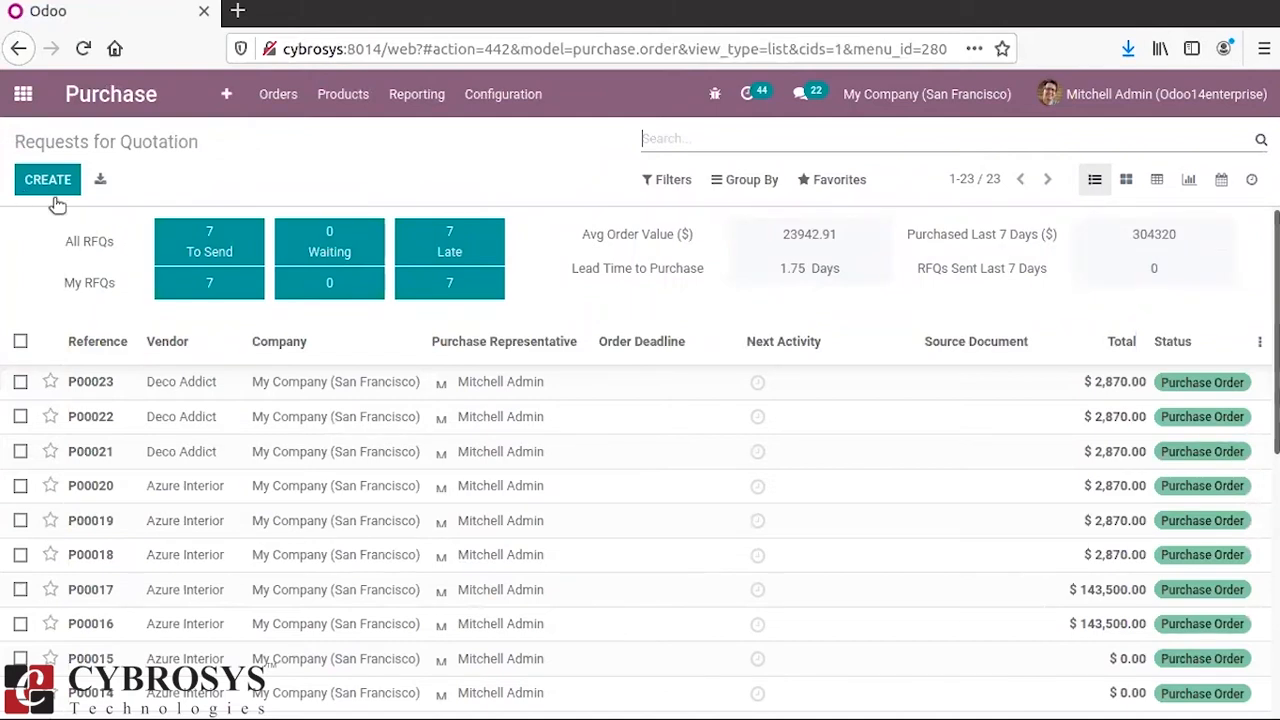
pyautogui.click(55, 179)
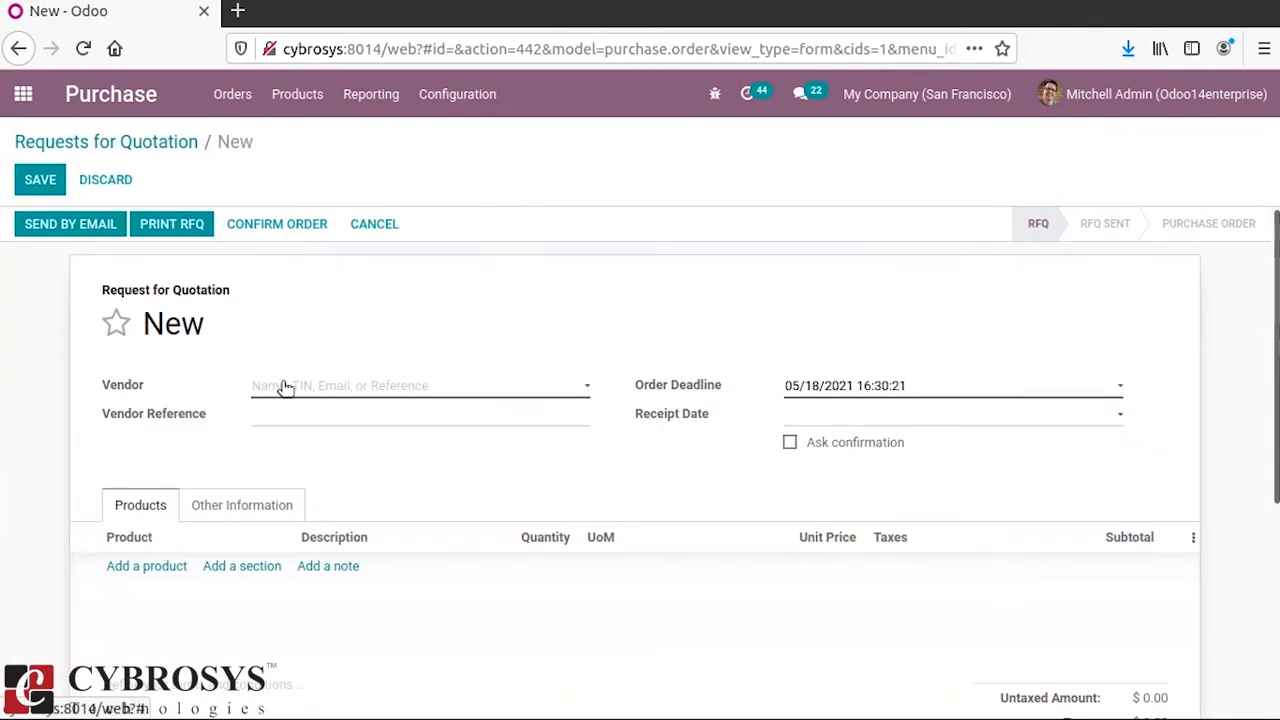
pyautogui.click(584, 390)
pyautogui.click(584, 390)
pyautogui.click(584, 390)
pyautogui.click(391, 443)
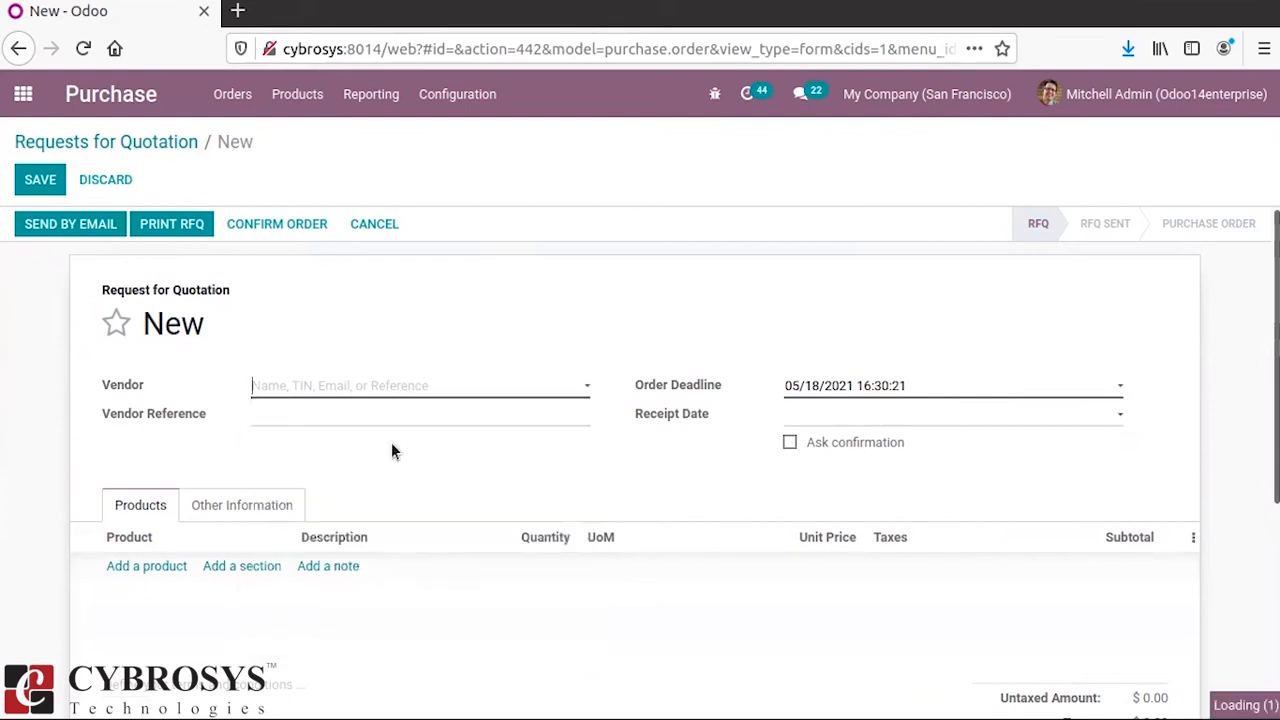
# Add the product [FURN_6666] Acoustic Bloc Screens to the request for quotation's product lines.
pyautogui.click(128, 570)
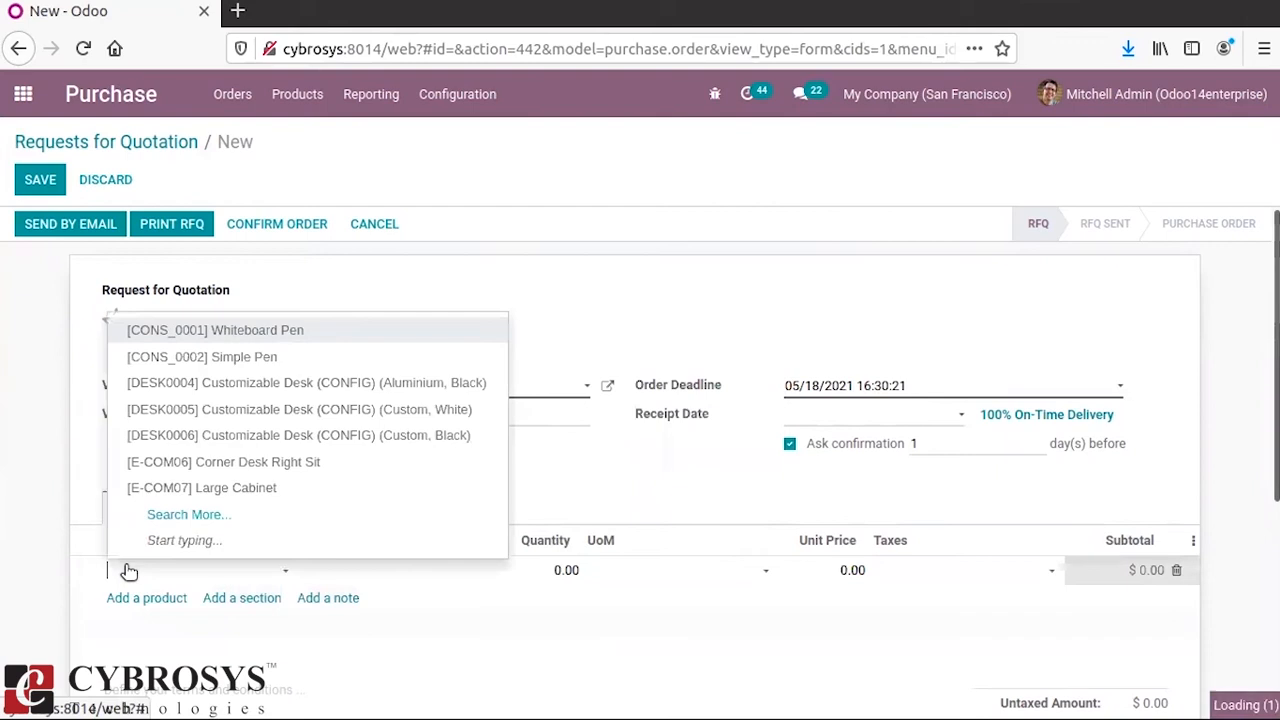
pyautogui.write('a')
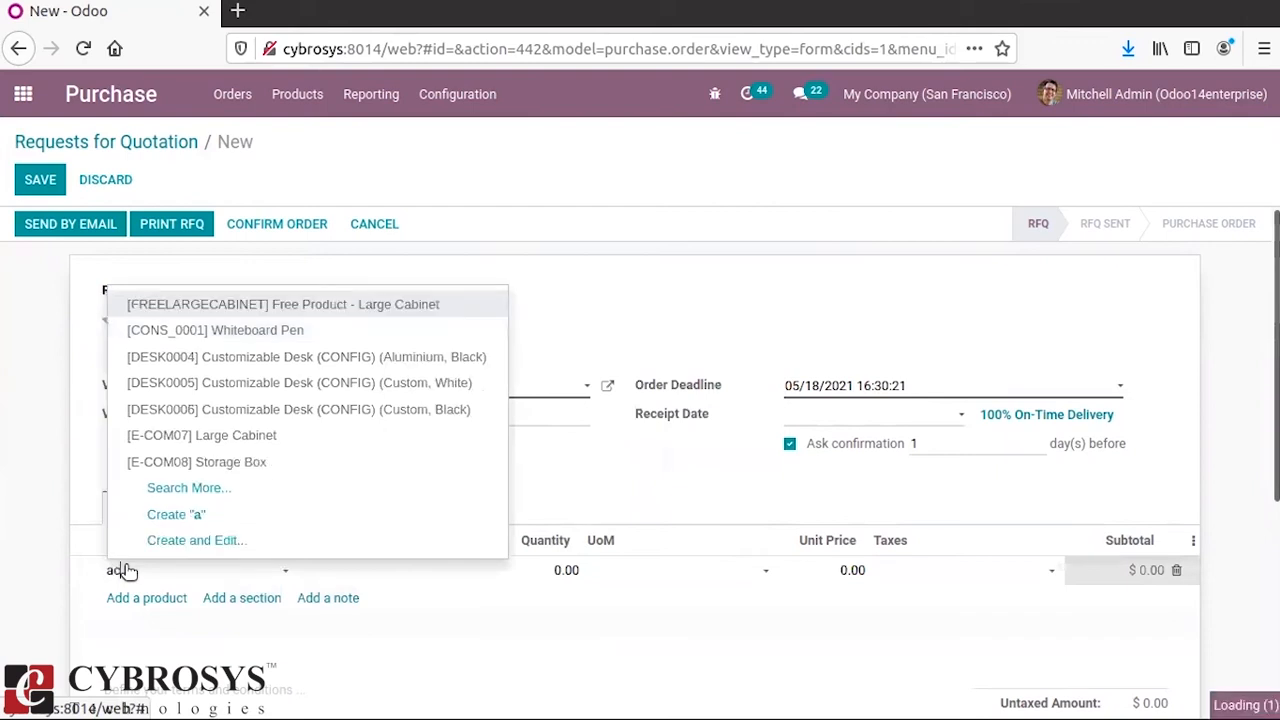
pyautogui.write('co')
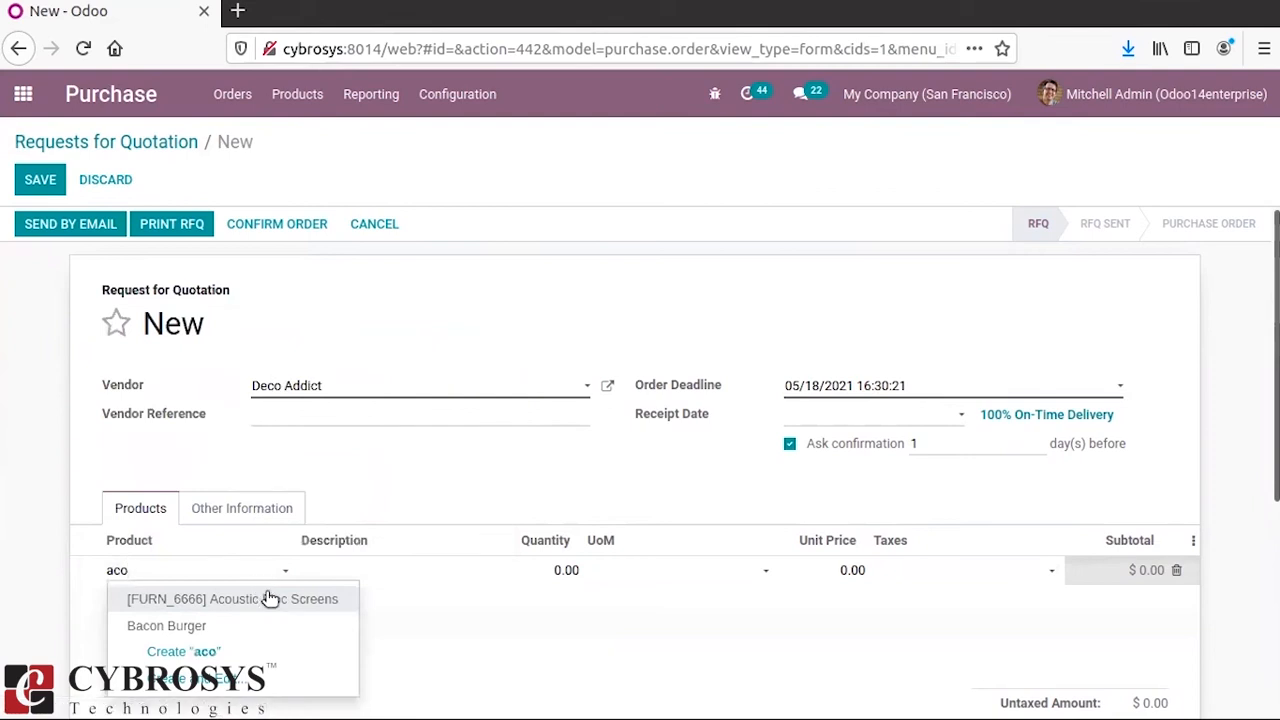
pyautogui.click(270, 598)
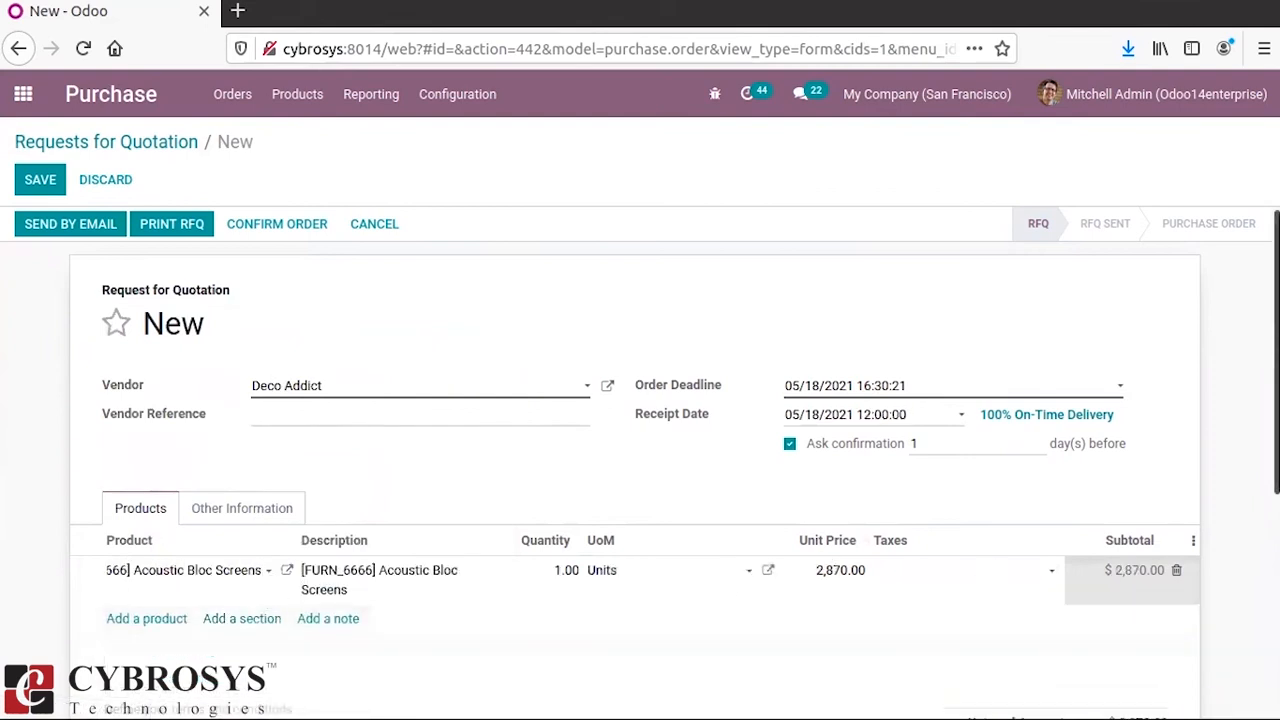
# Confirm the purchase order and receive its products, processing all quantities through an immediate transfer.
pyautogui.click(270, 216)
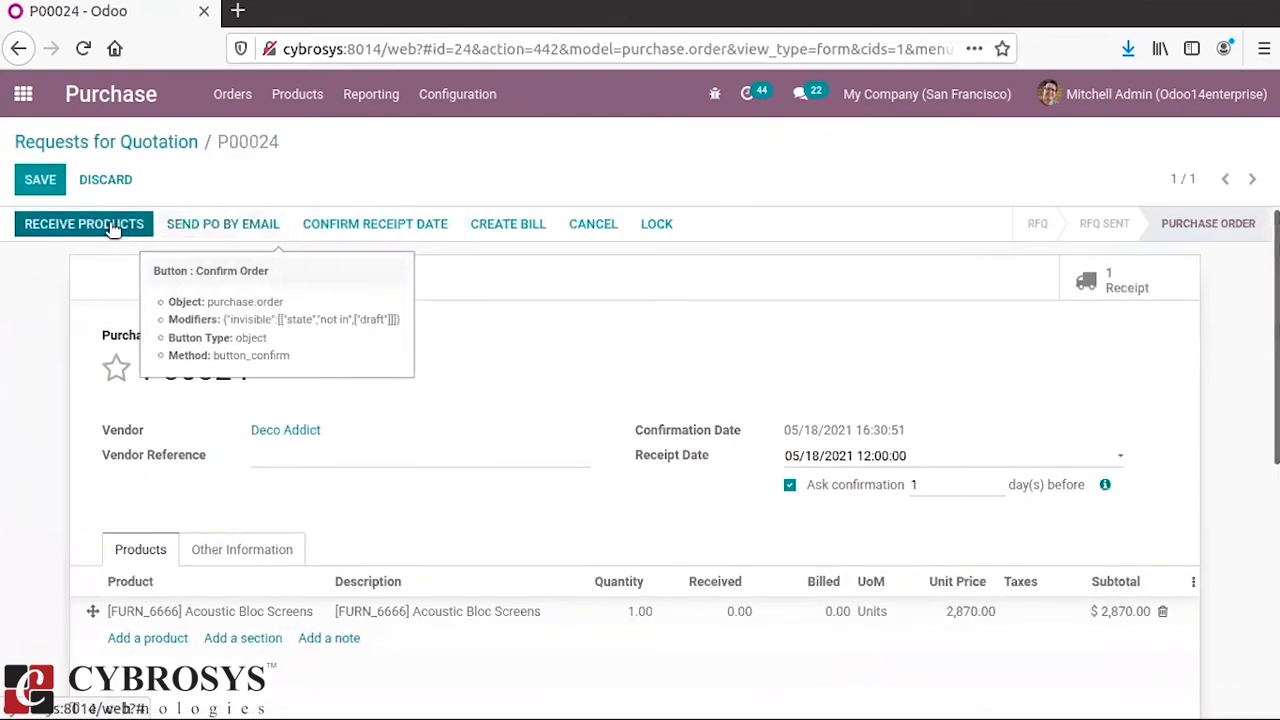
pyautogui.click(113, 228)
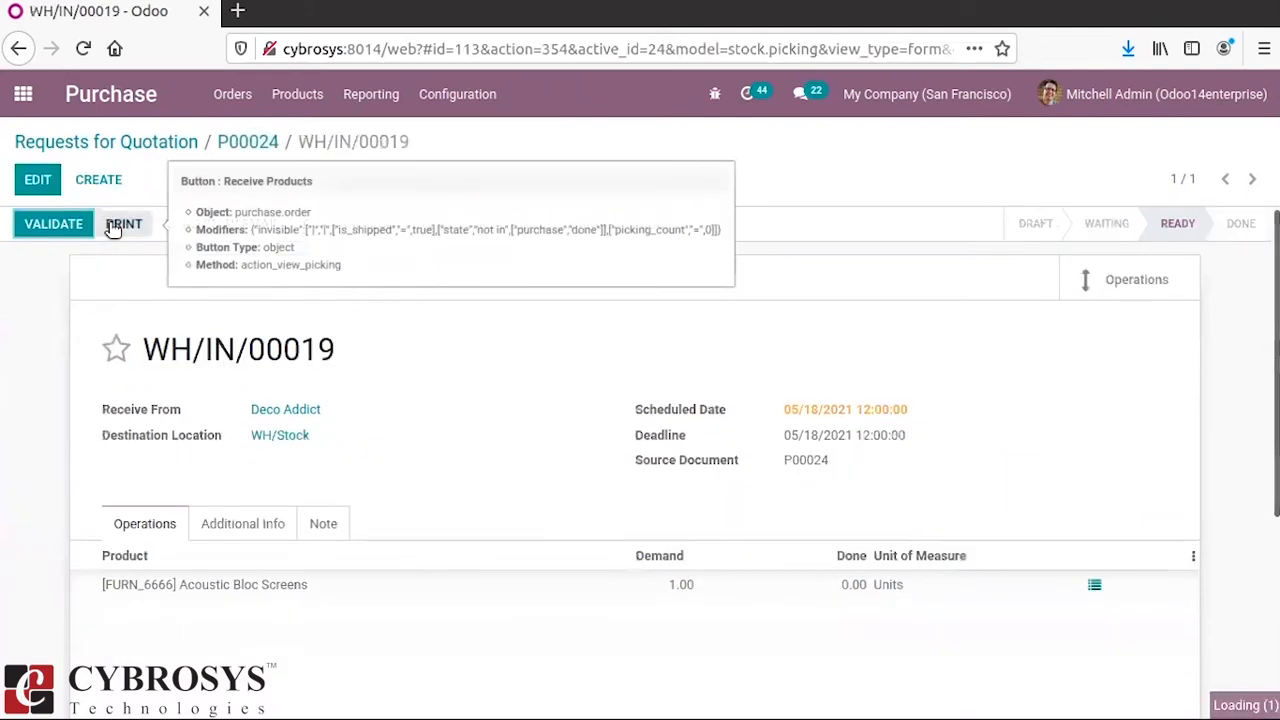
pyautogui.click(55, 222)
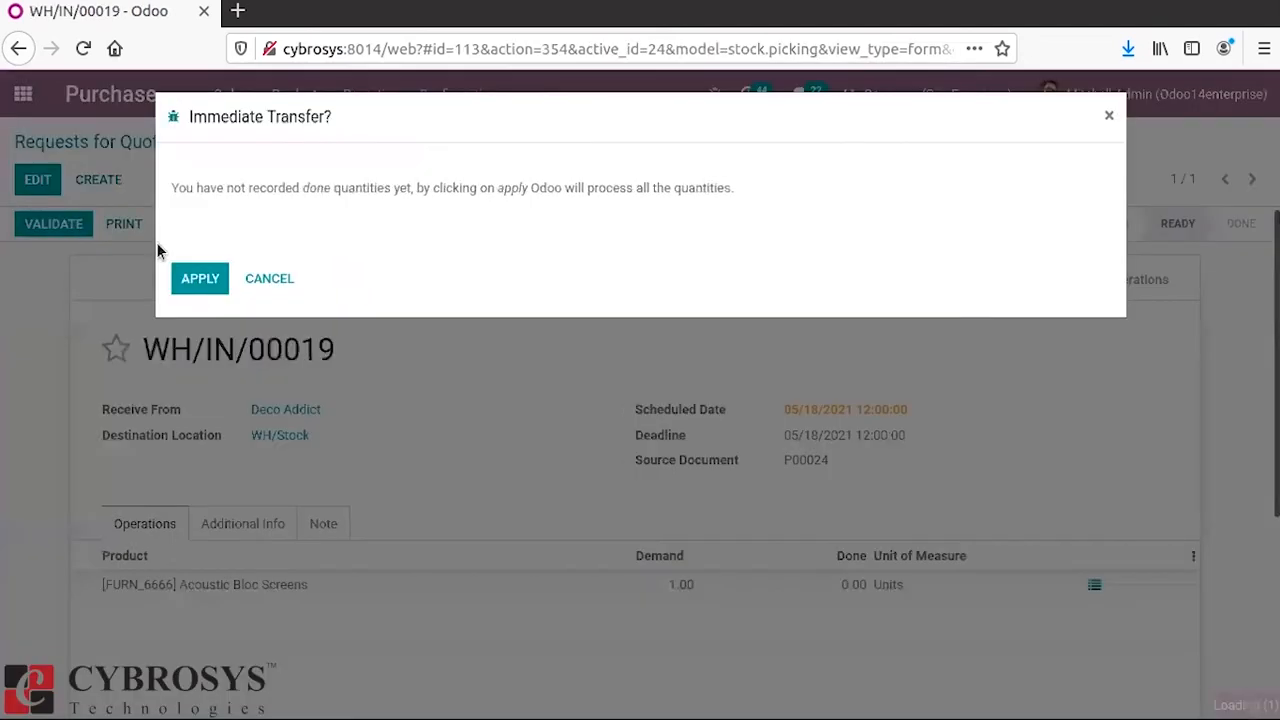
pyautogui.click(201, 280)
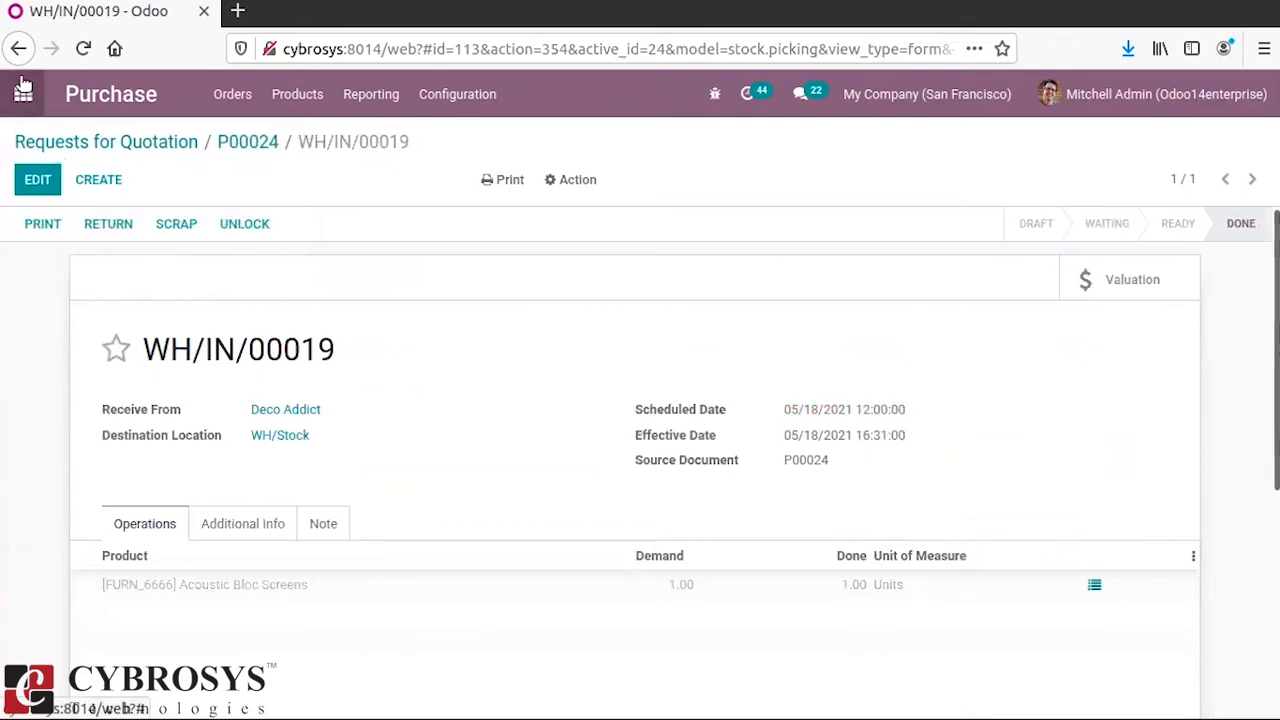
# Switch to the Accounting app, open the WH/IN/00019 receipt's journal entry and compare it with the comparison sheet's vendor goods reception accounts.
pyautogui.click(22, 90)
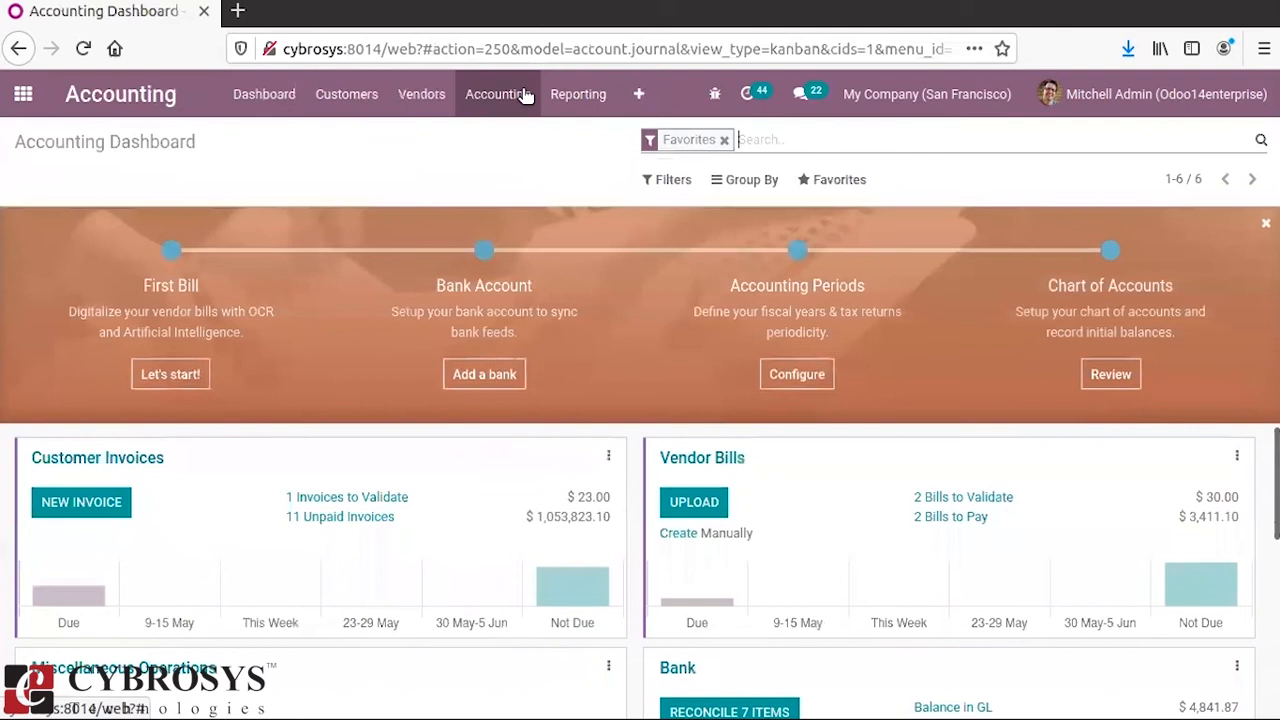
pyautogui.click(521, 94)
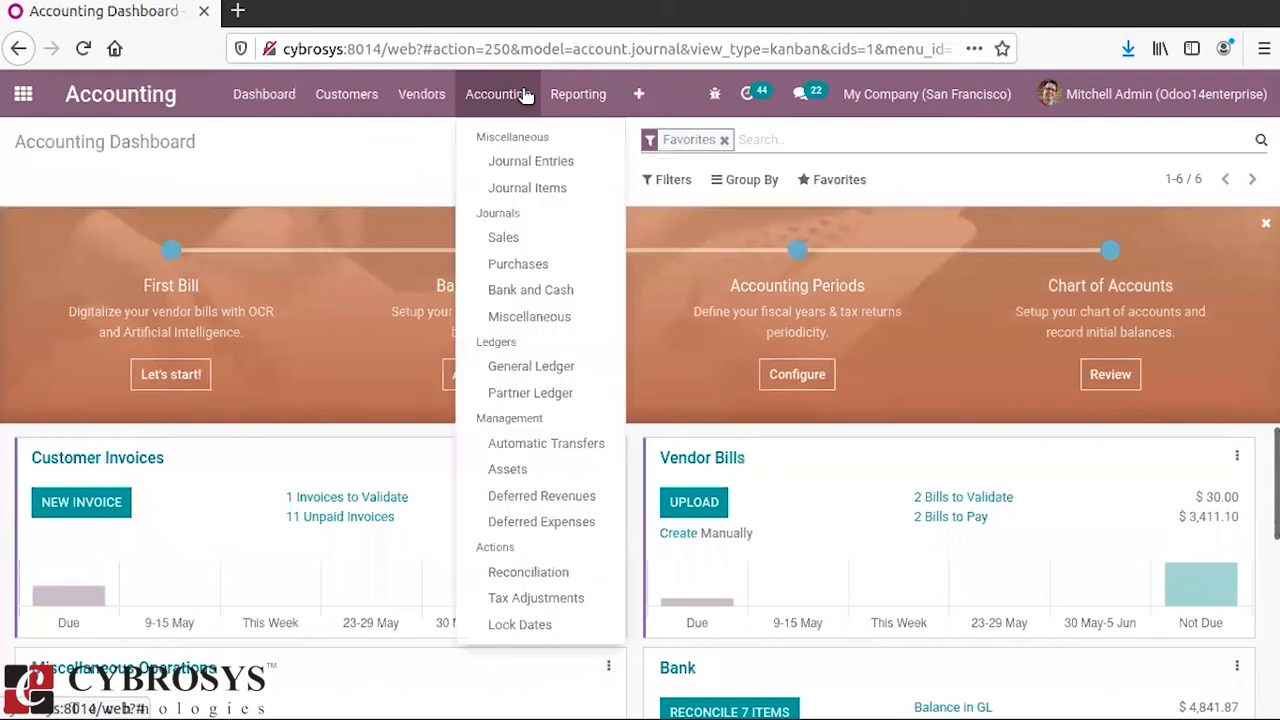
pyautogui.click(530, 164)
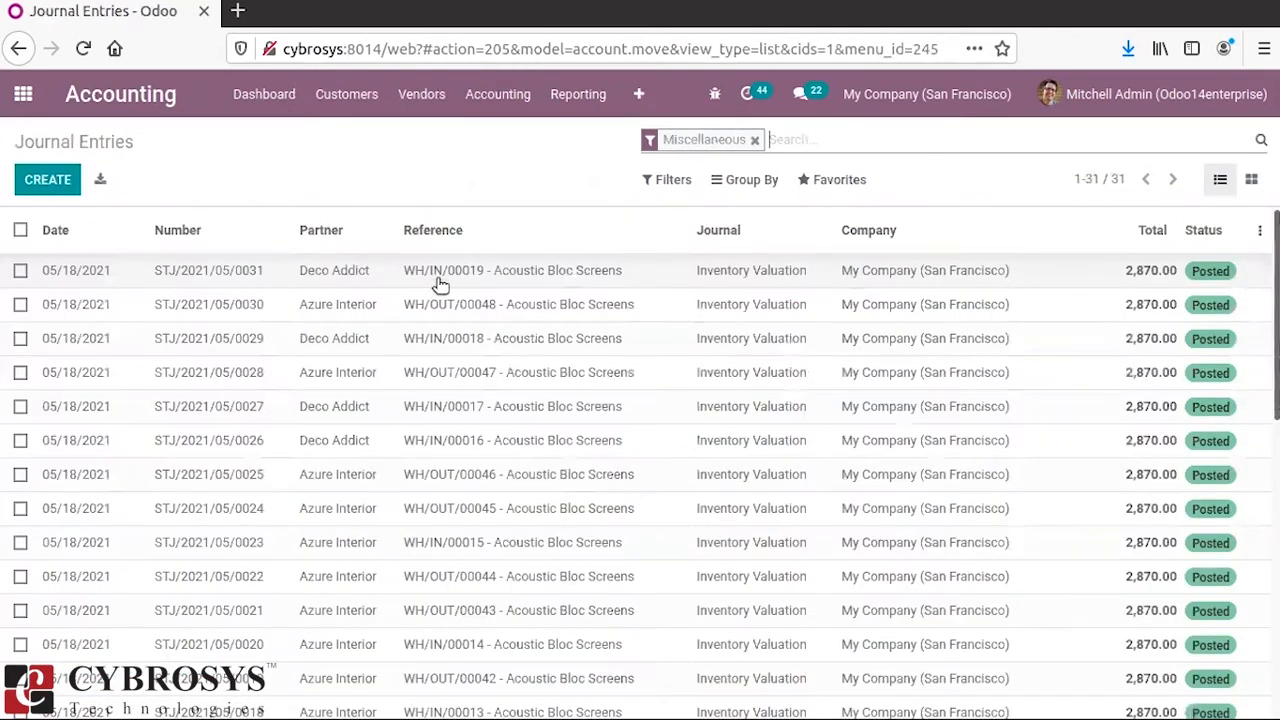
pyautogui.click(440, 285)
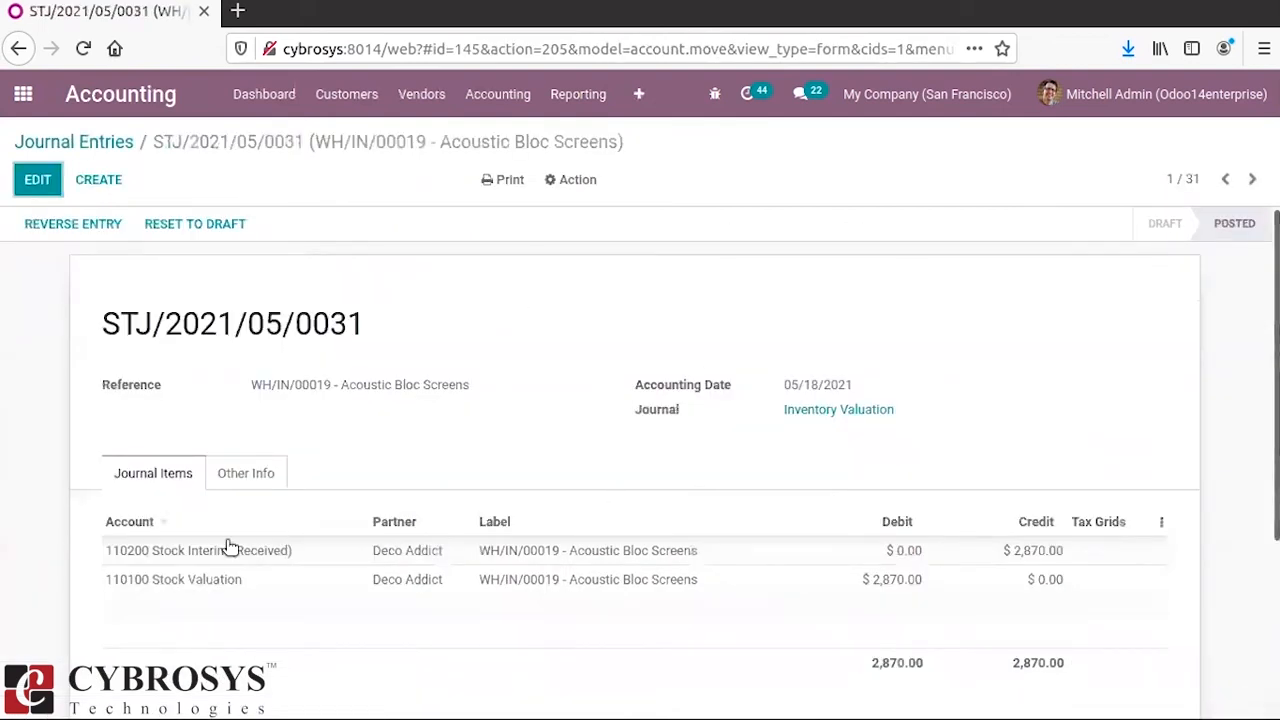
pyautogui.moveTo(957, 531)
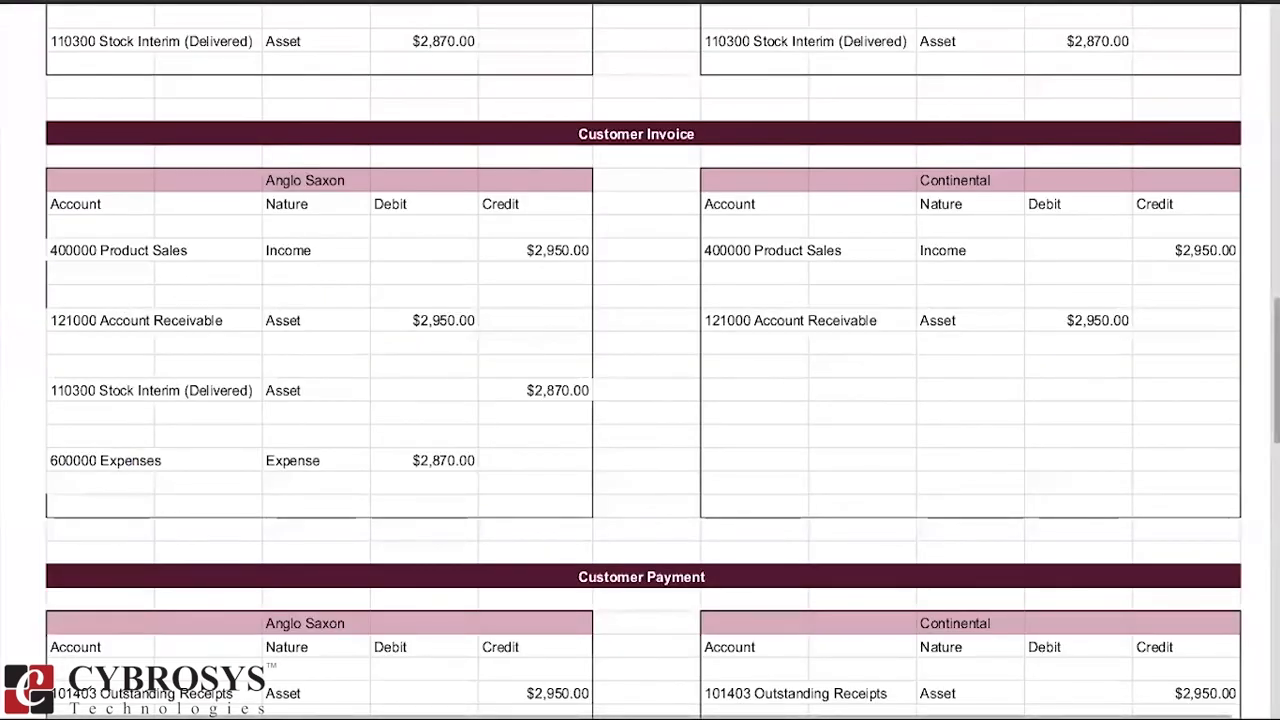
pyautogui.scroll(5, 640, 360)
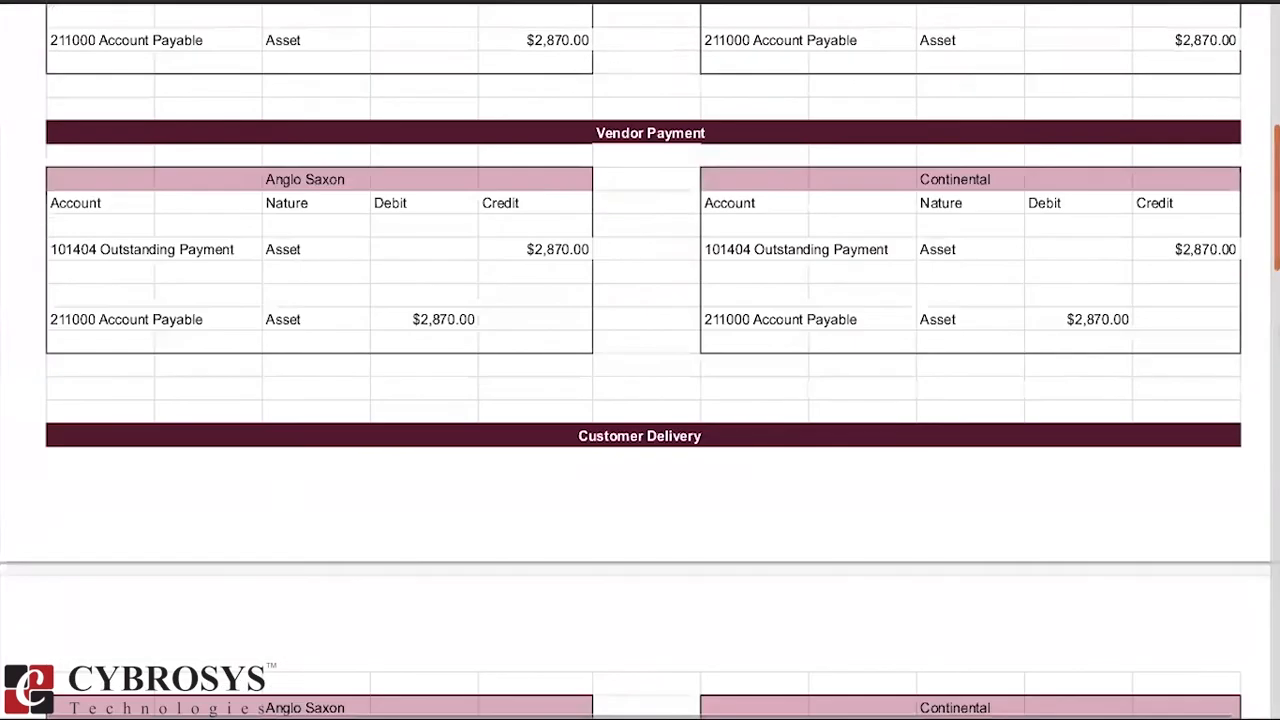
pyautogui.scroll(5, 482, 200)
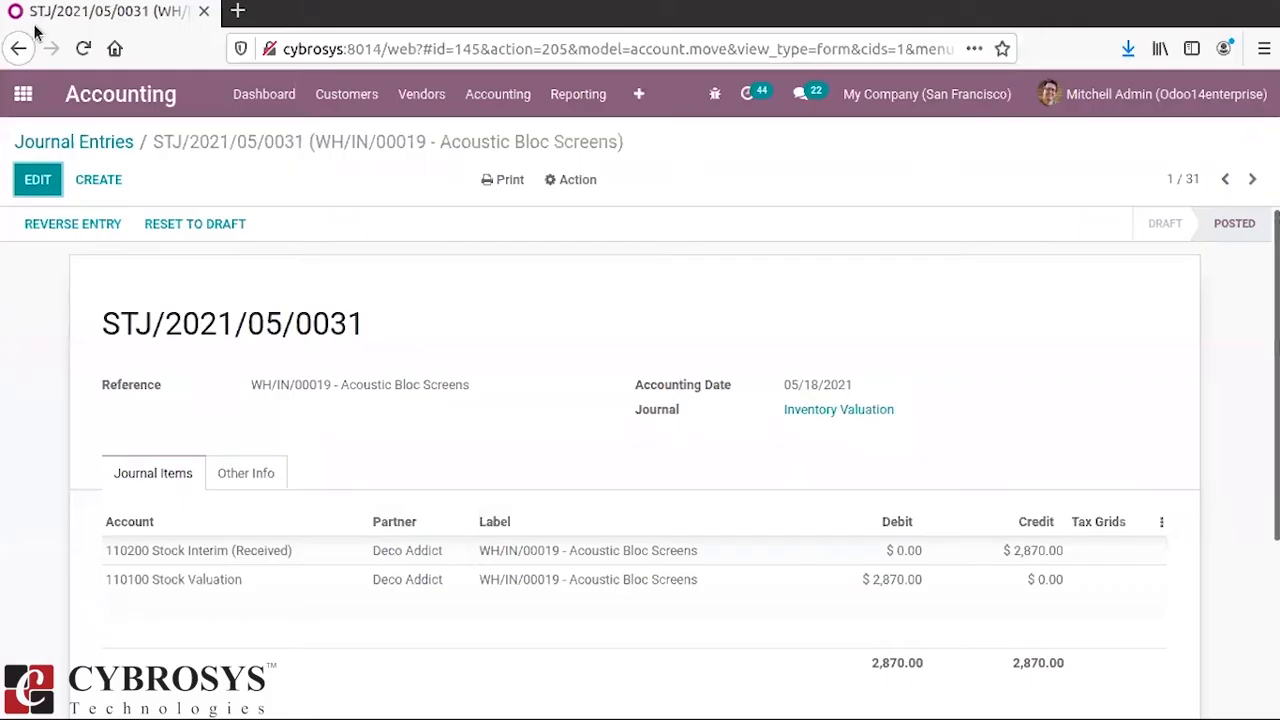
# Switch to the Purchase app and create a vendor bill from purchase order P00024.
pyautogui.click(66, 141)
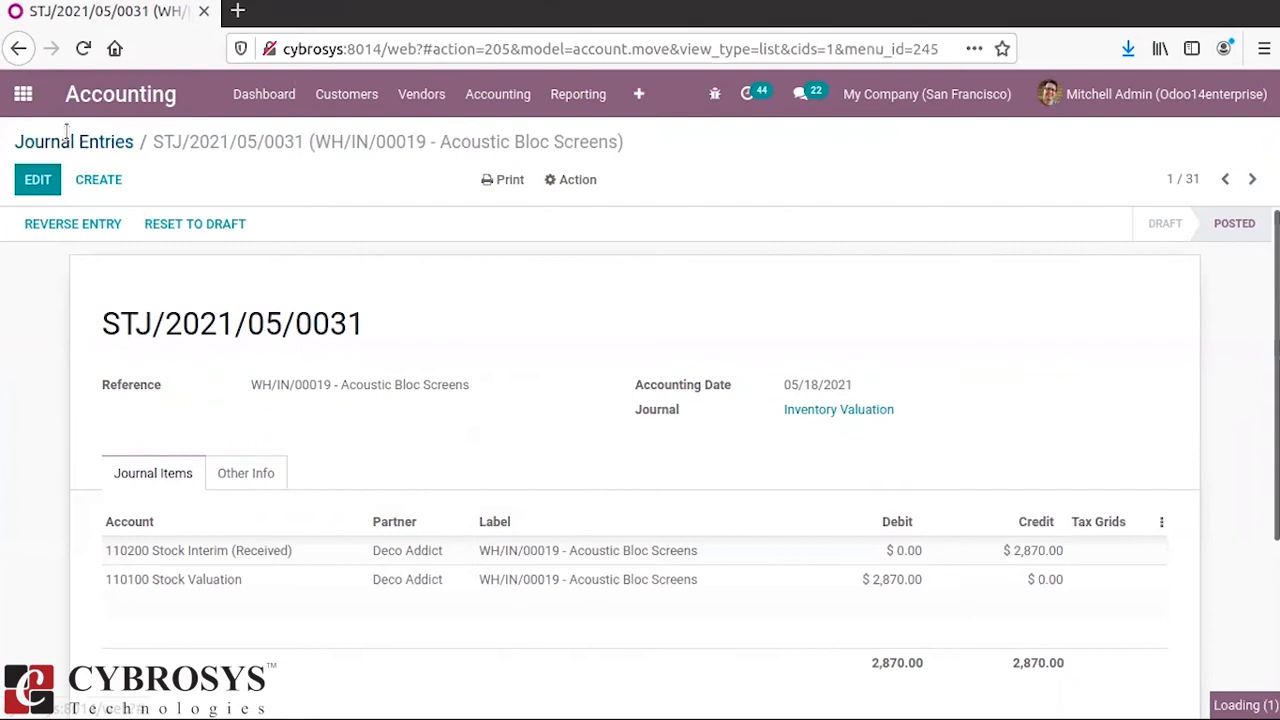
pyautogui.click(23, 94)
pyautogui.click(677, 434)
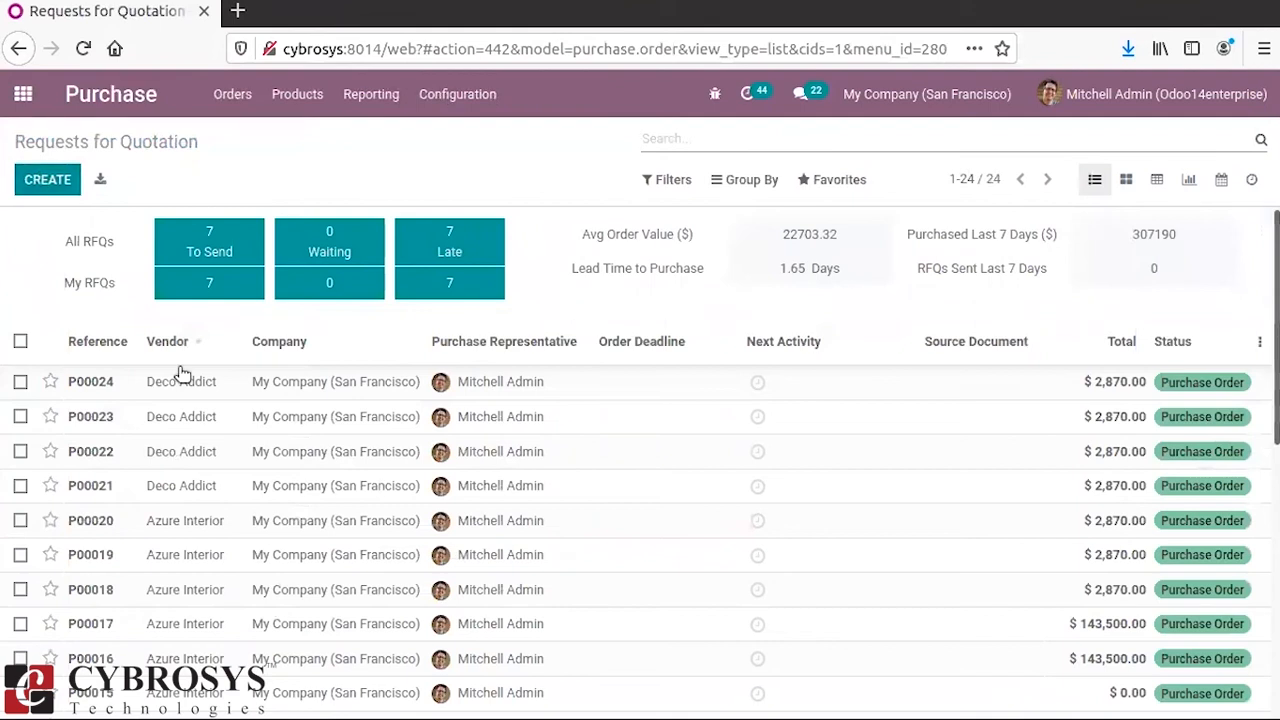
pyautogui.click(180, 376)
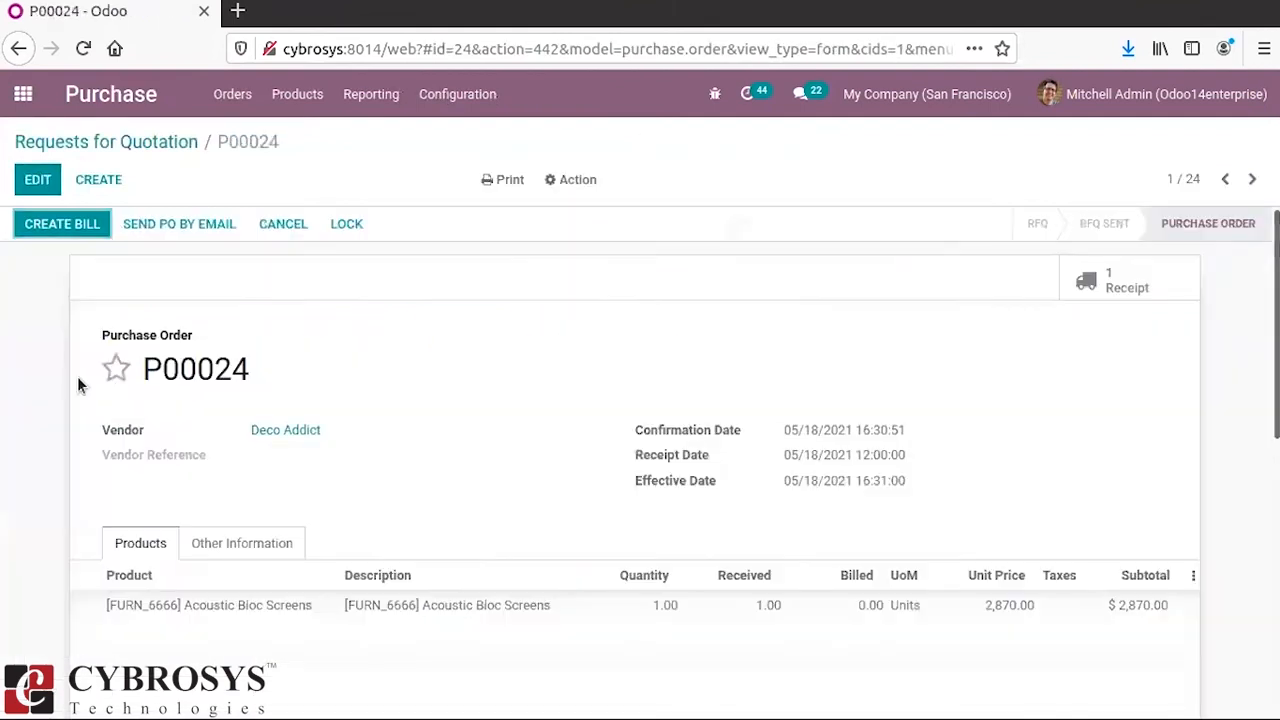
pyautogui.click(45, 230)
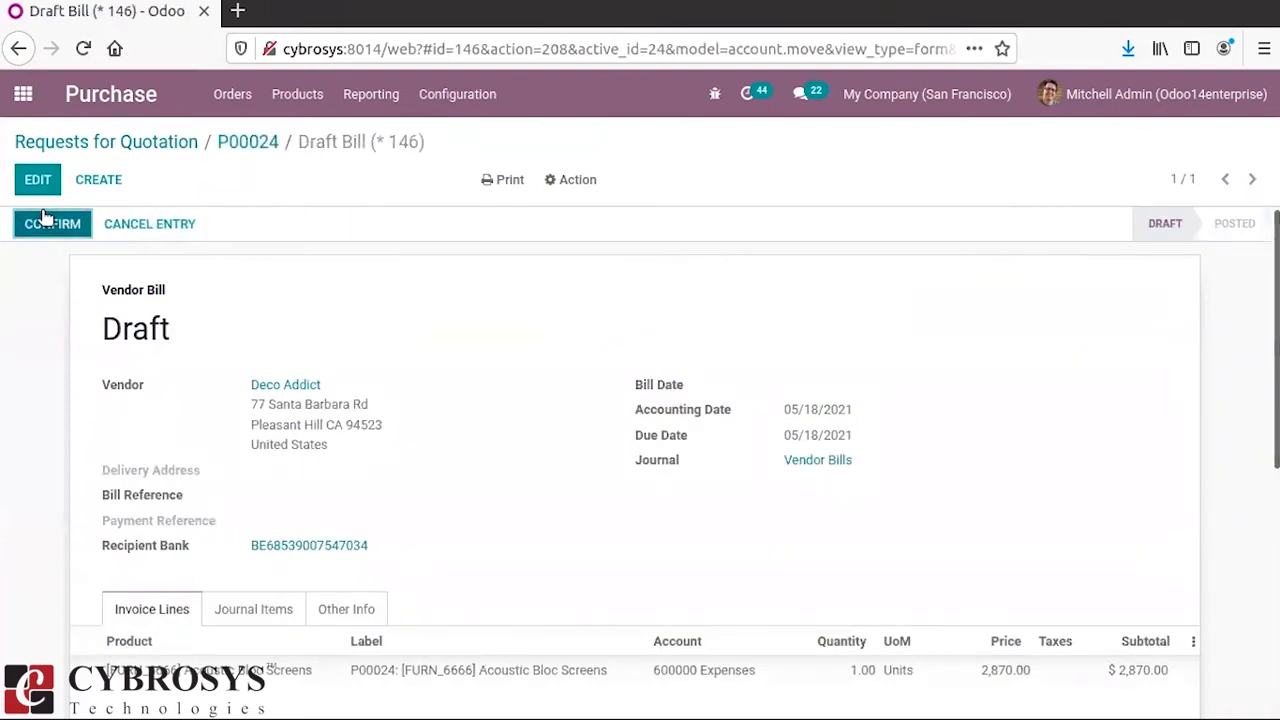
# Set the draft vendor bill's bill date to 05/18/2021 and confirm the bill.
pyautogui.click(37, 179)
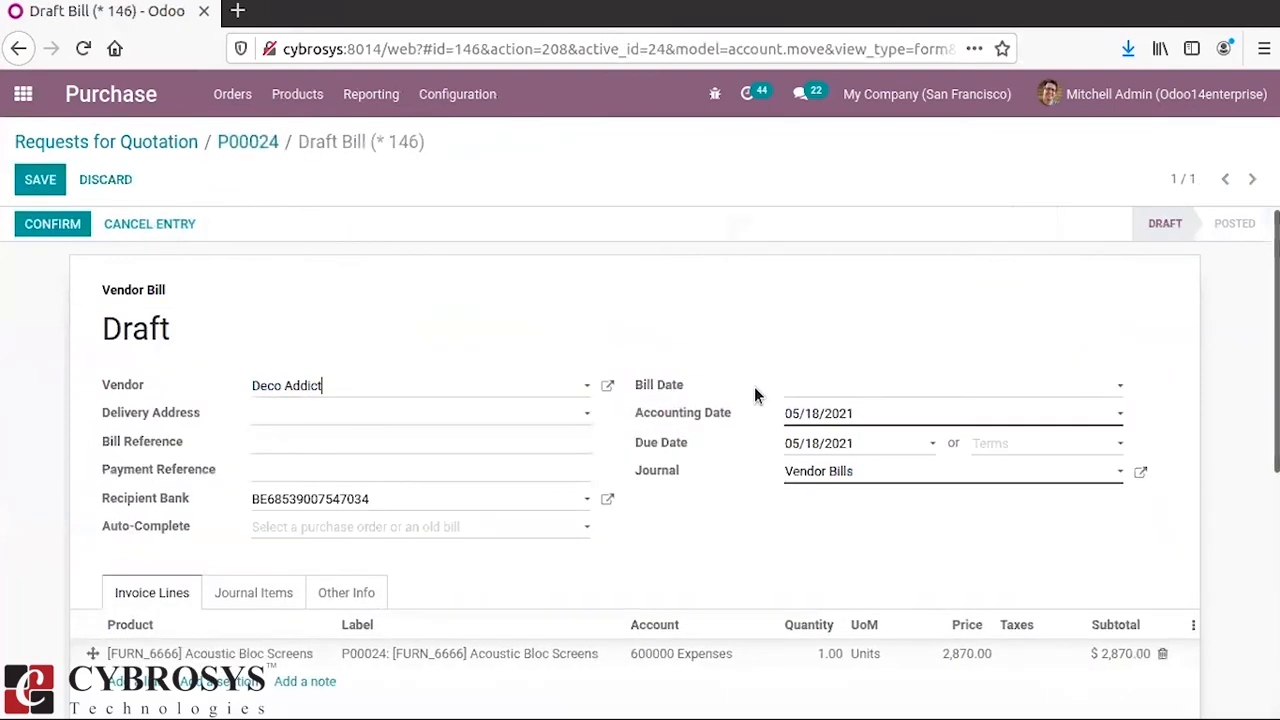
pyautogui.click(808, 392)
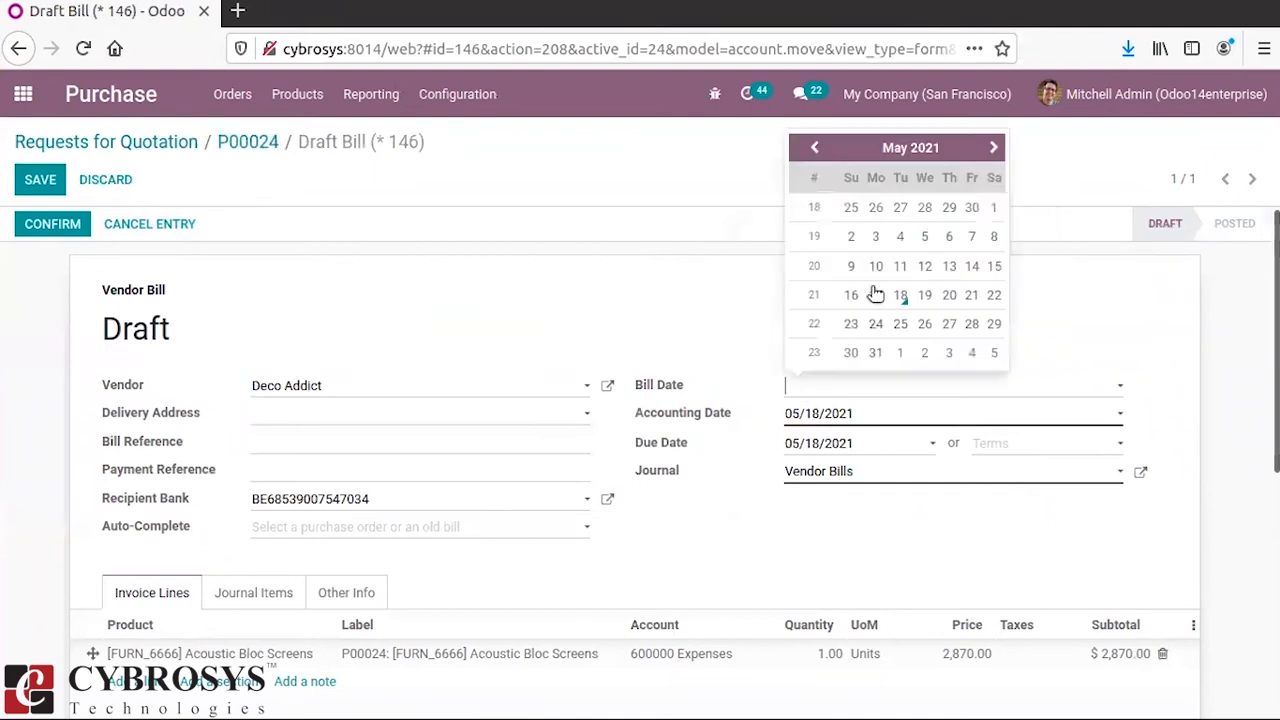
pyautogui.click(900, 296)
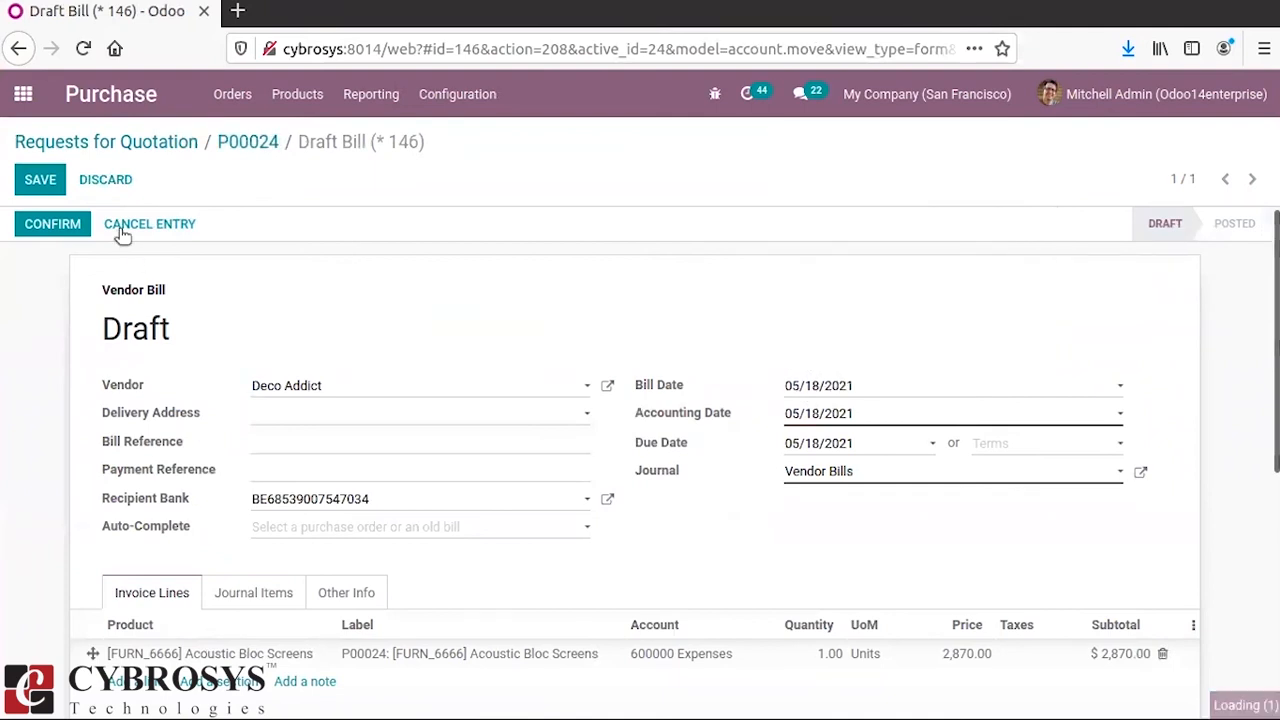
pyautogui.click(62, 224)
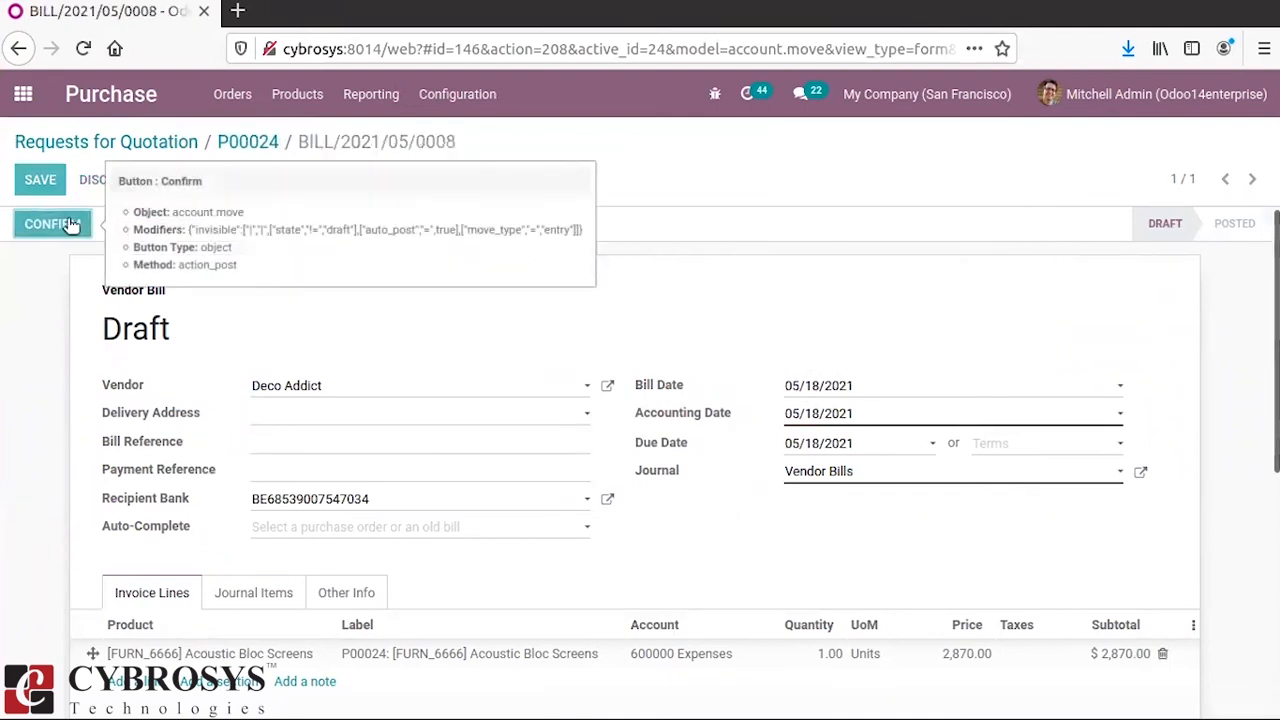
# Switch to the Accounting app, open the Purchases journal and compare the new bill's entry with the comparison sheet's vendor bill section.
pyautogui.click(22, 93)
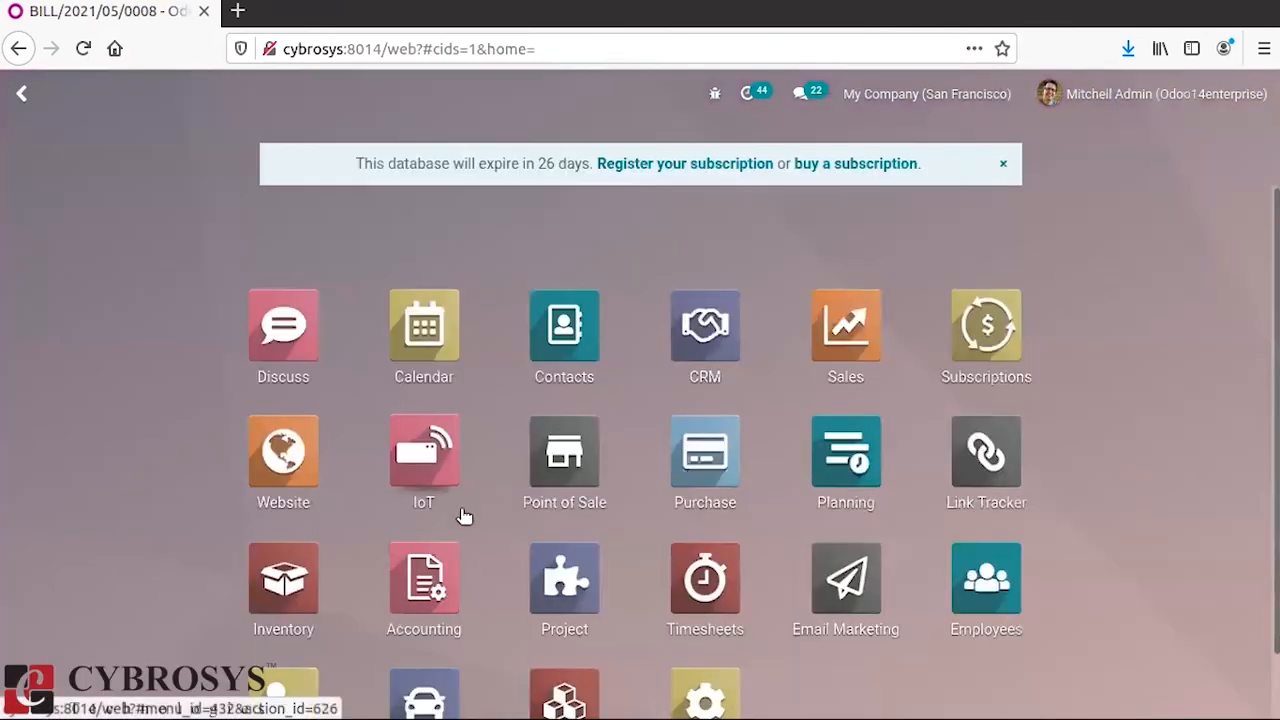
pyautogui.click(428, 572)
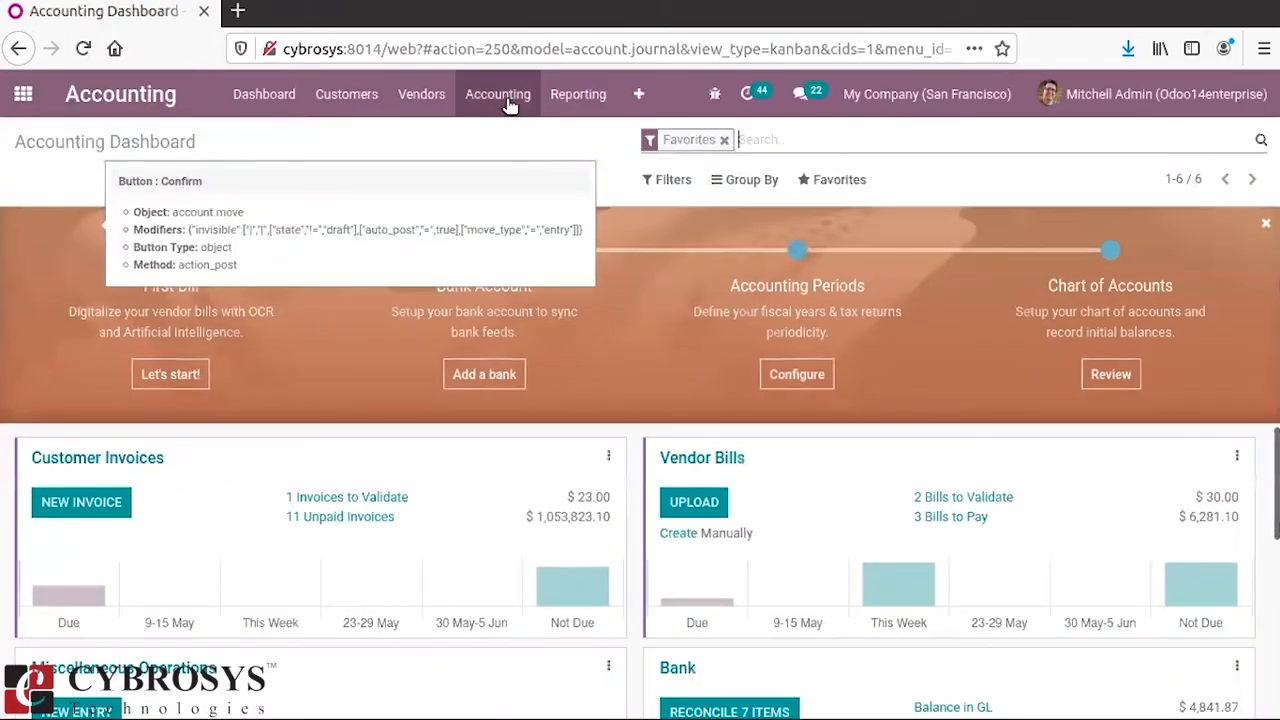
pyautogui.click(497, 93)
pyautogui.click(640, 95)
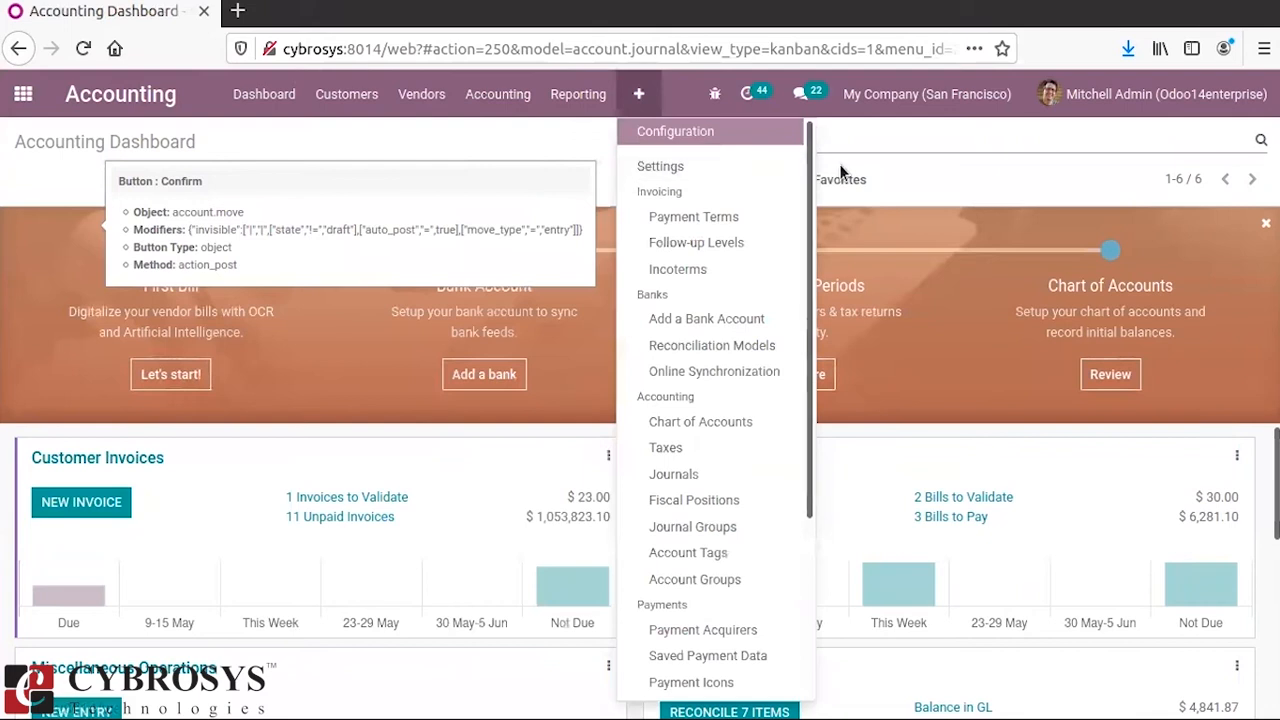
pyautogui.click(917, 177)
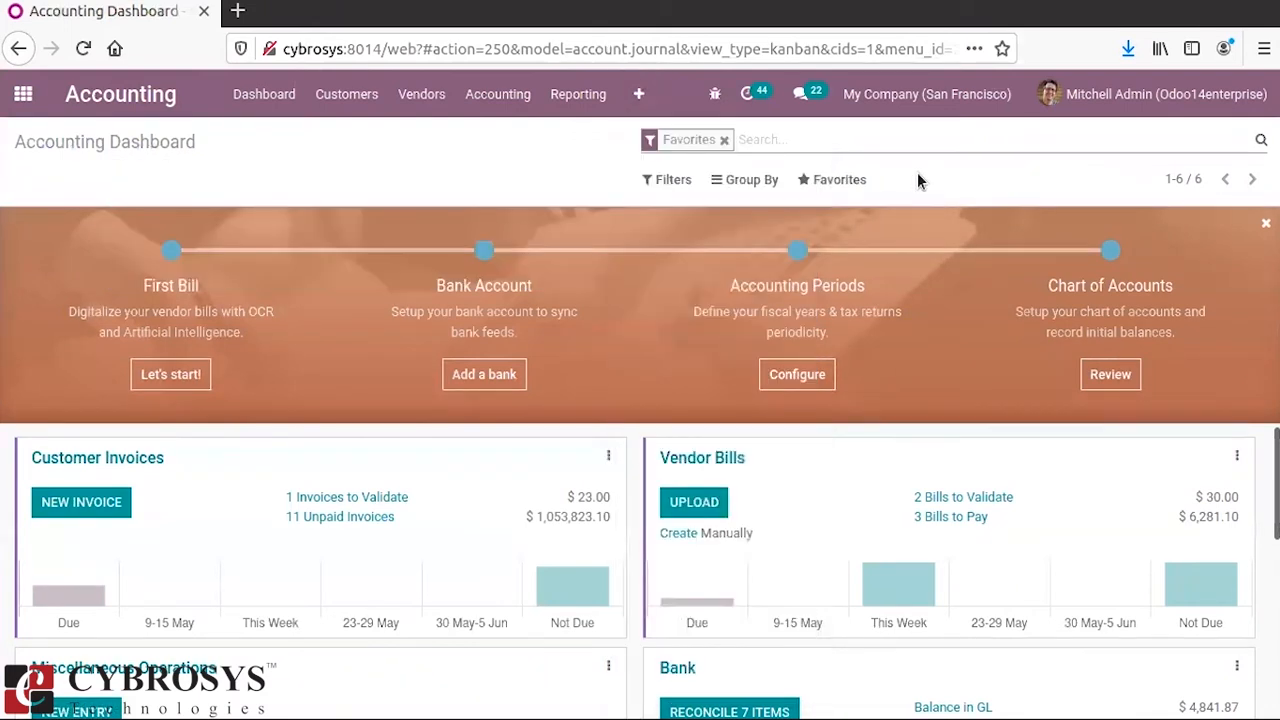
pyautogui.click(485, 97)
pyautogui.click(506, 266)
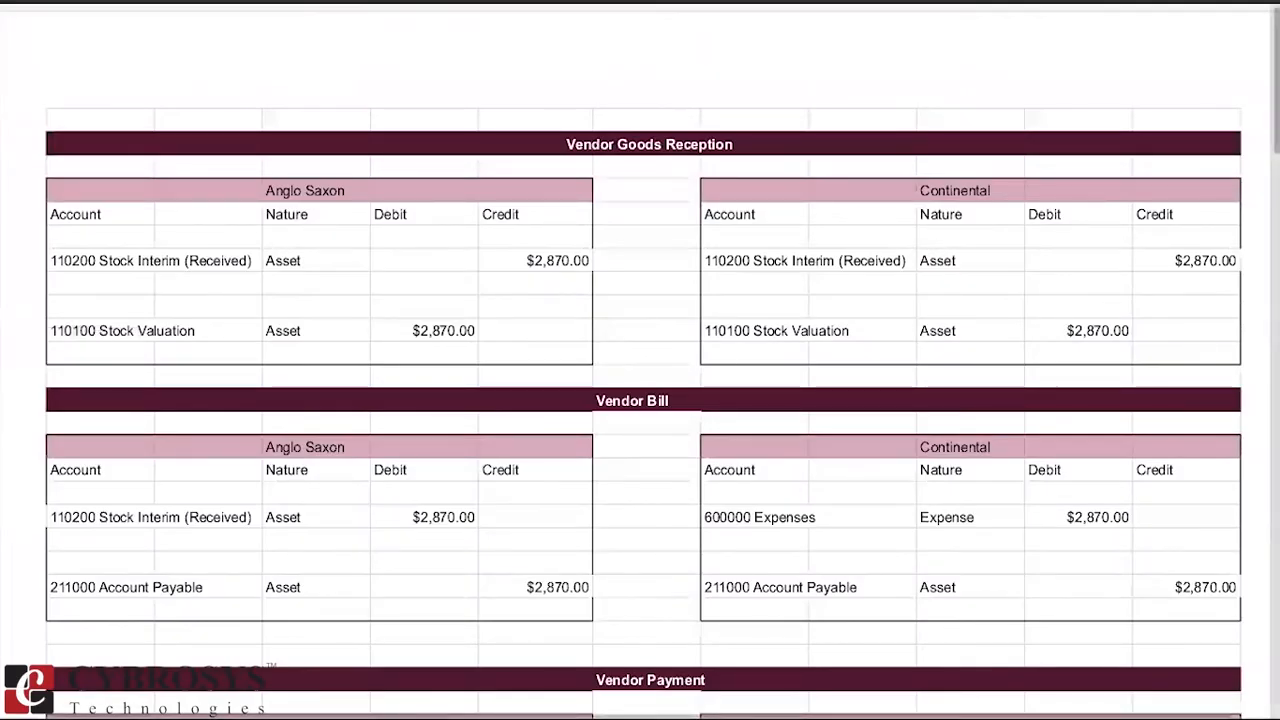
pyautogui.scroll(-2, 640, 360)
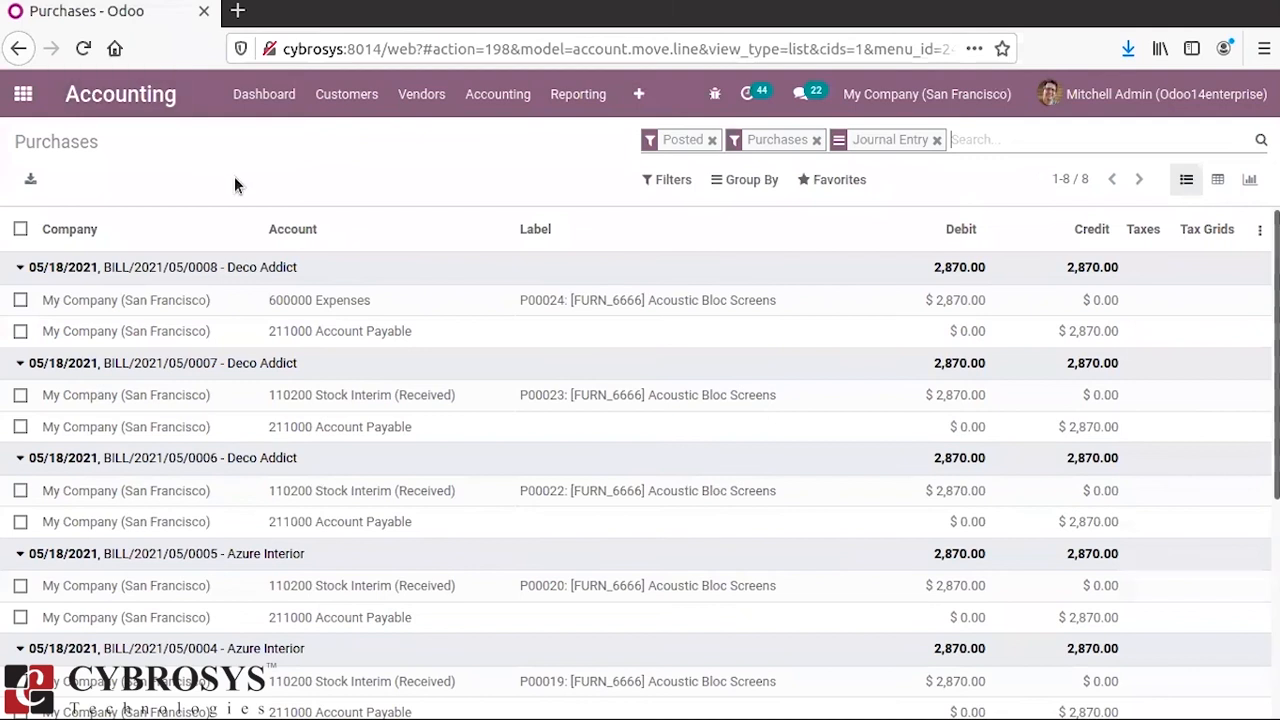
# Switch to the Purchase app and open purchase order P00024.
pyautogui.click(24, 94)
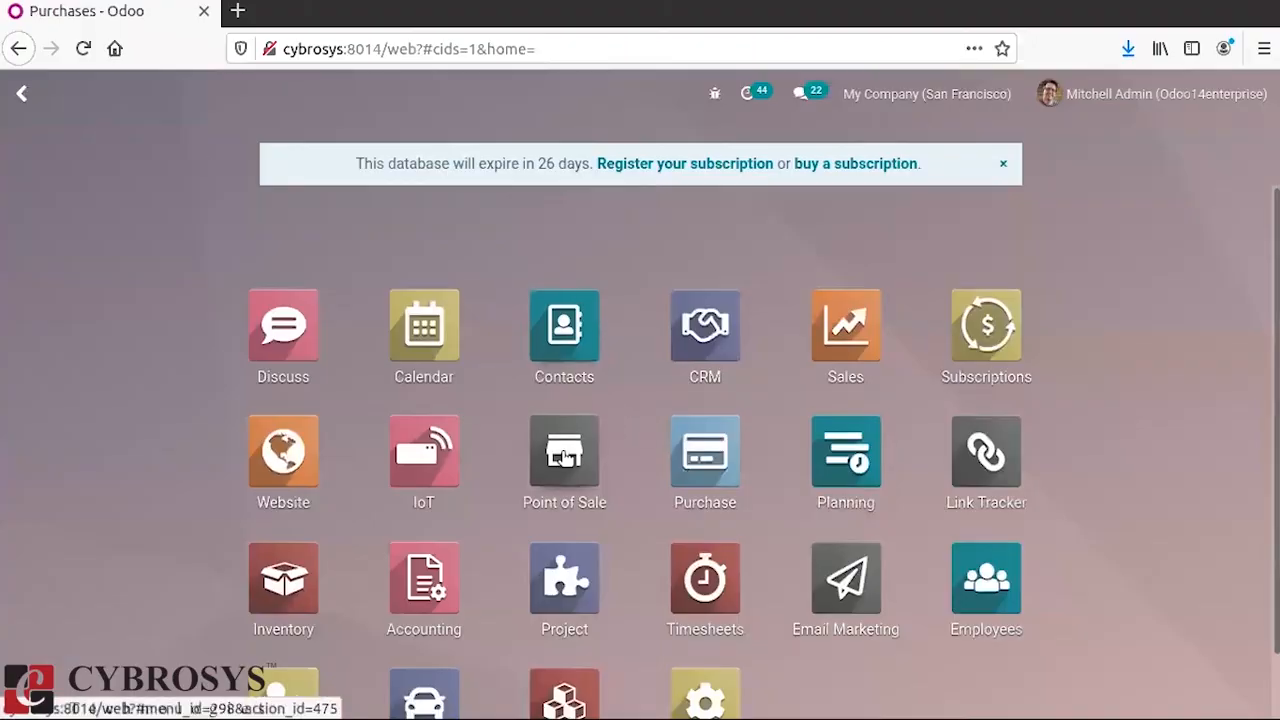
pyautogui.click(409, 580)
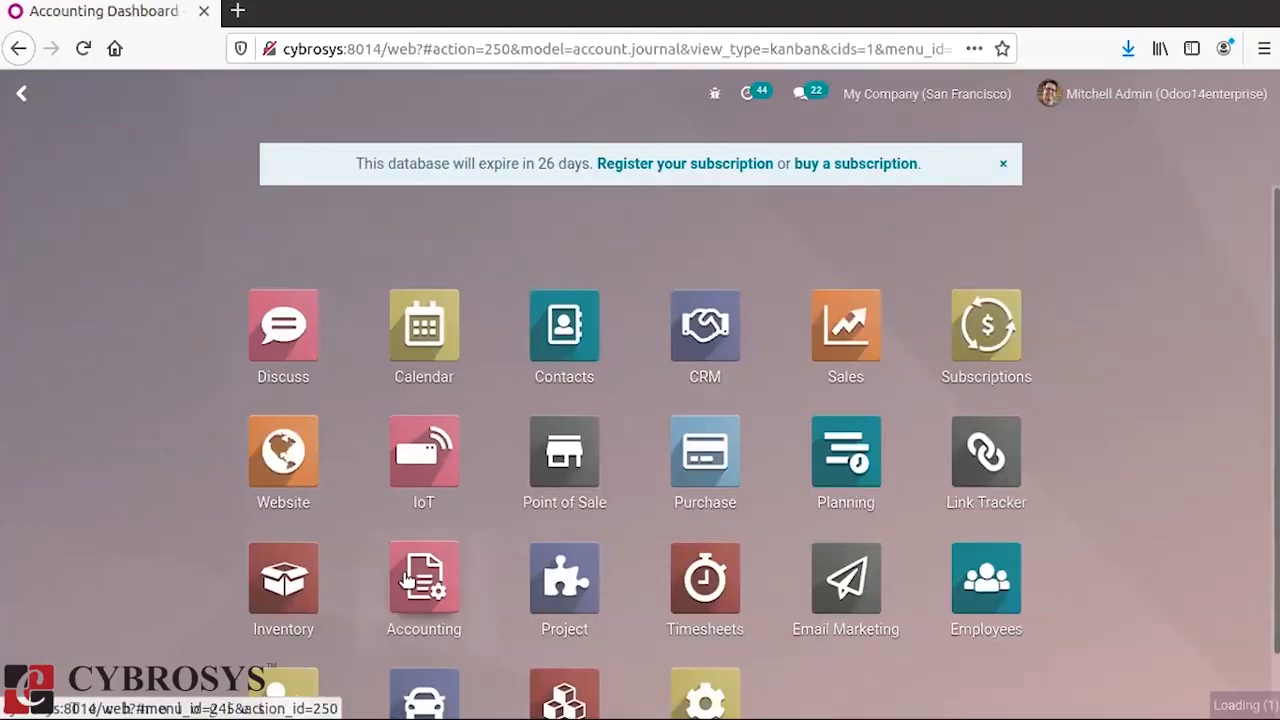
pyautogui.click(24, 97)
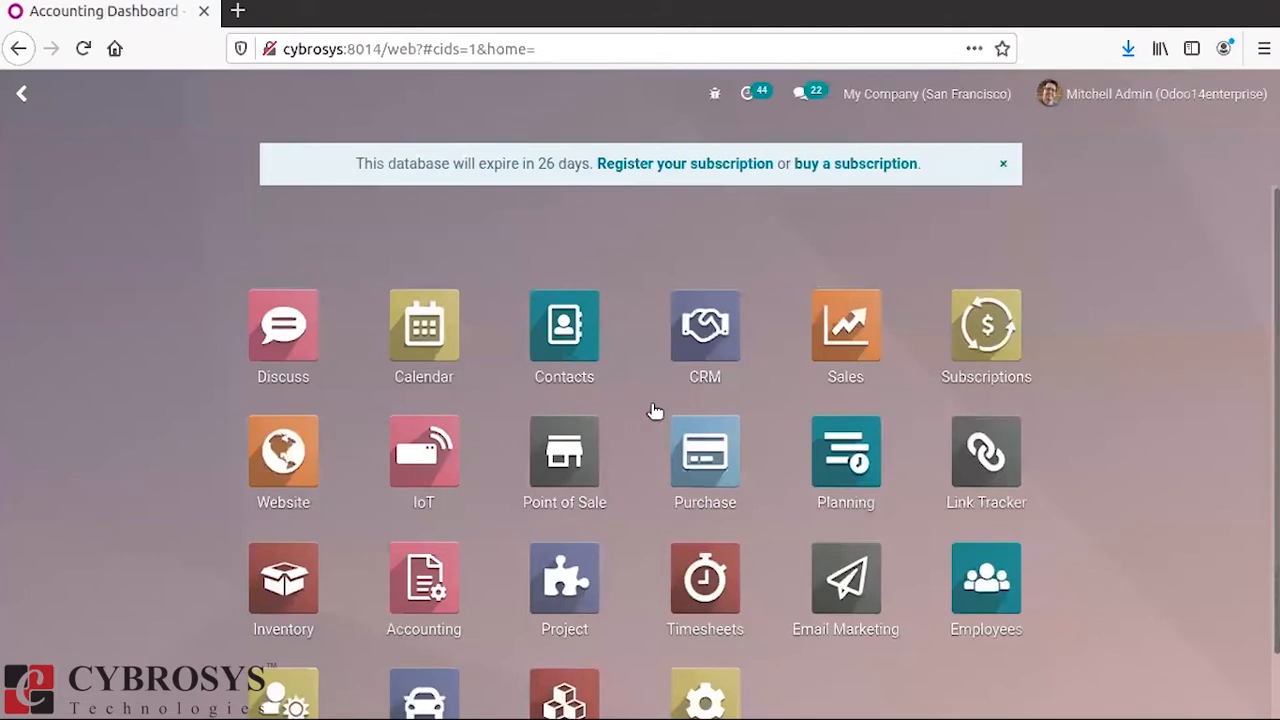
pyautogui.click(690, 445)
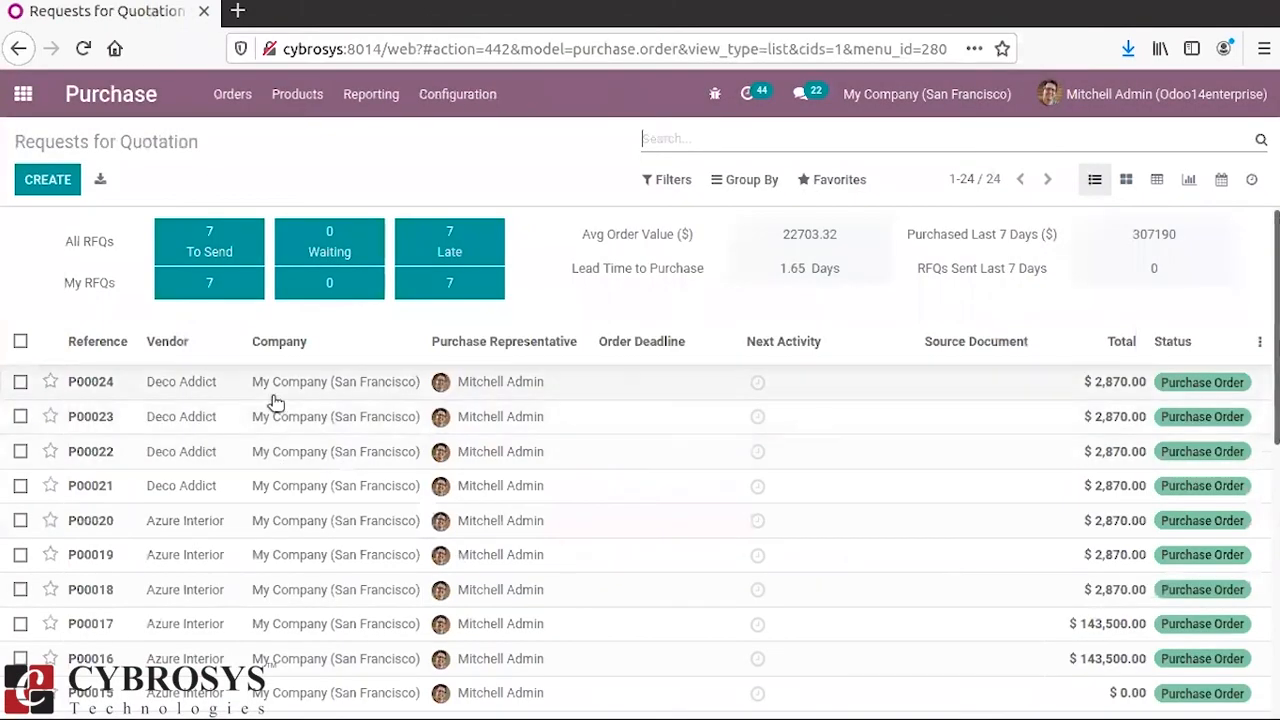
pyautogui.click(270, 388)
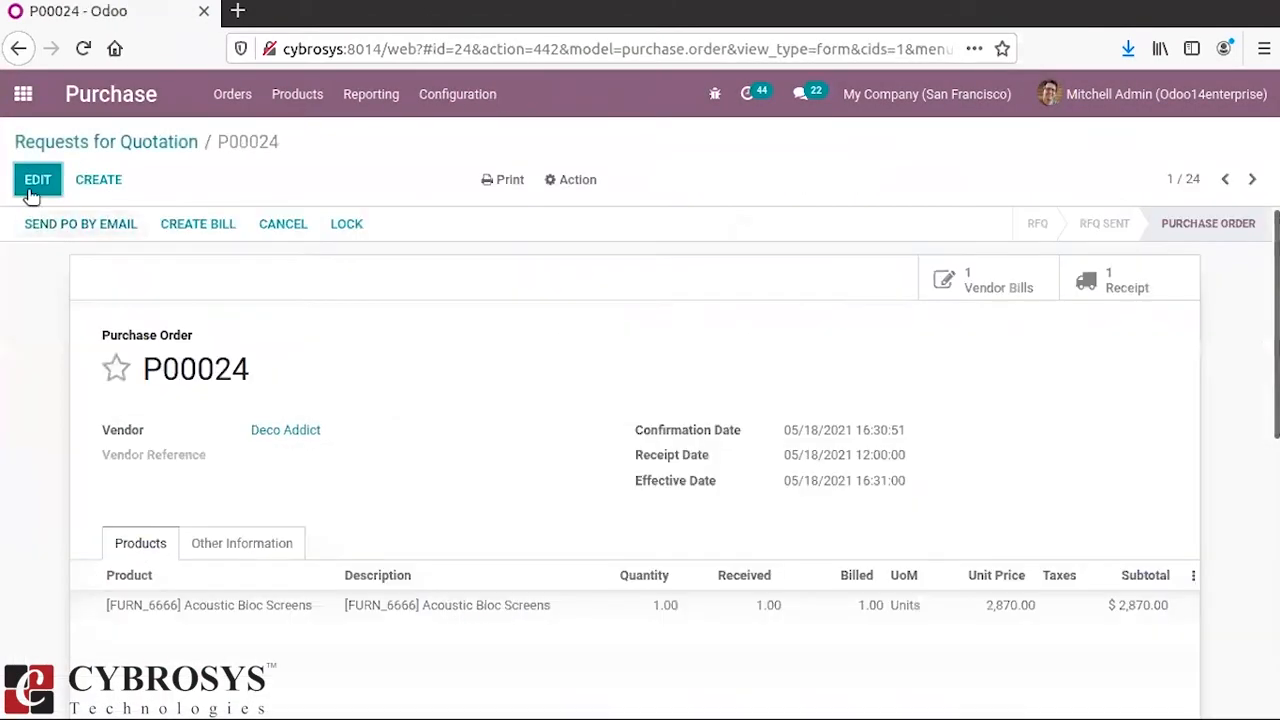
# Open the purchase order's vendor bill and register its payment.
pyautogui.click(1052, 296)
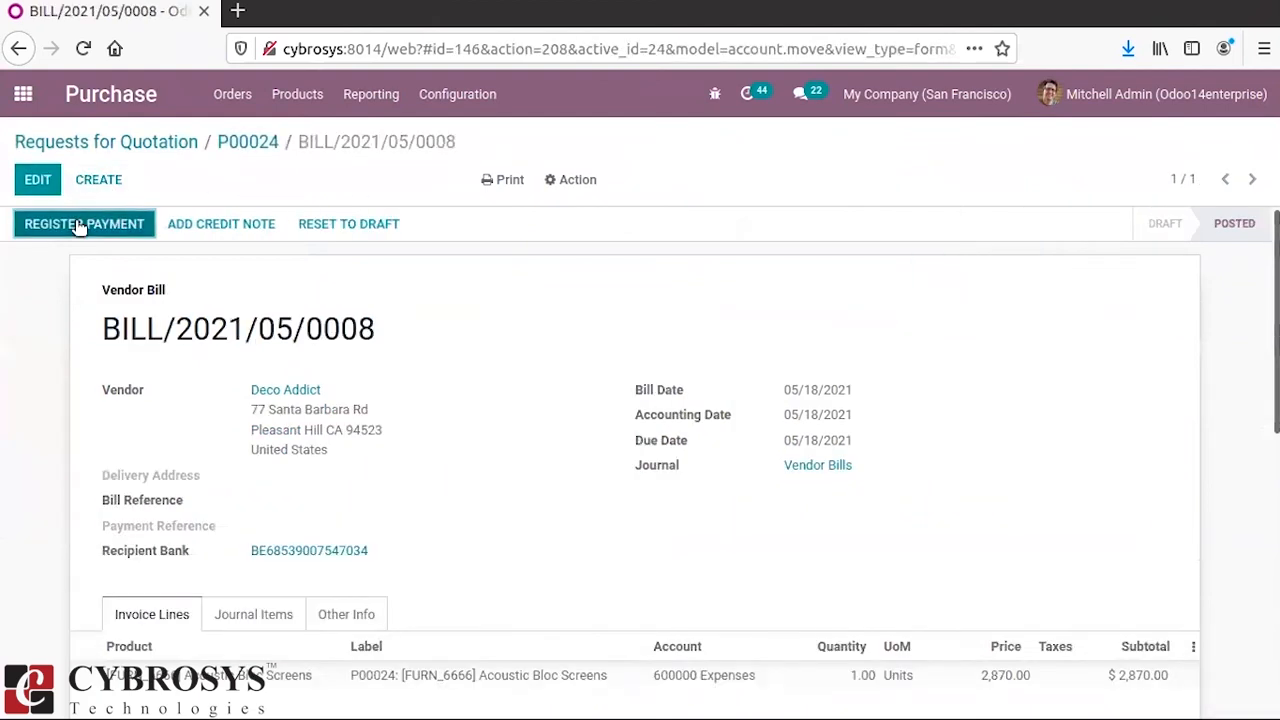
pyautogui.click(75, 222)
pyautogui.click(220, 395)
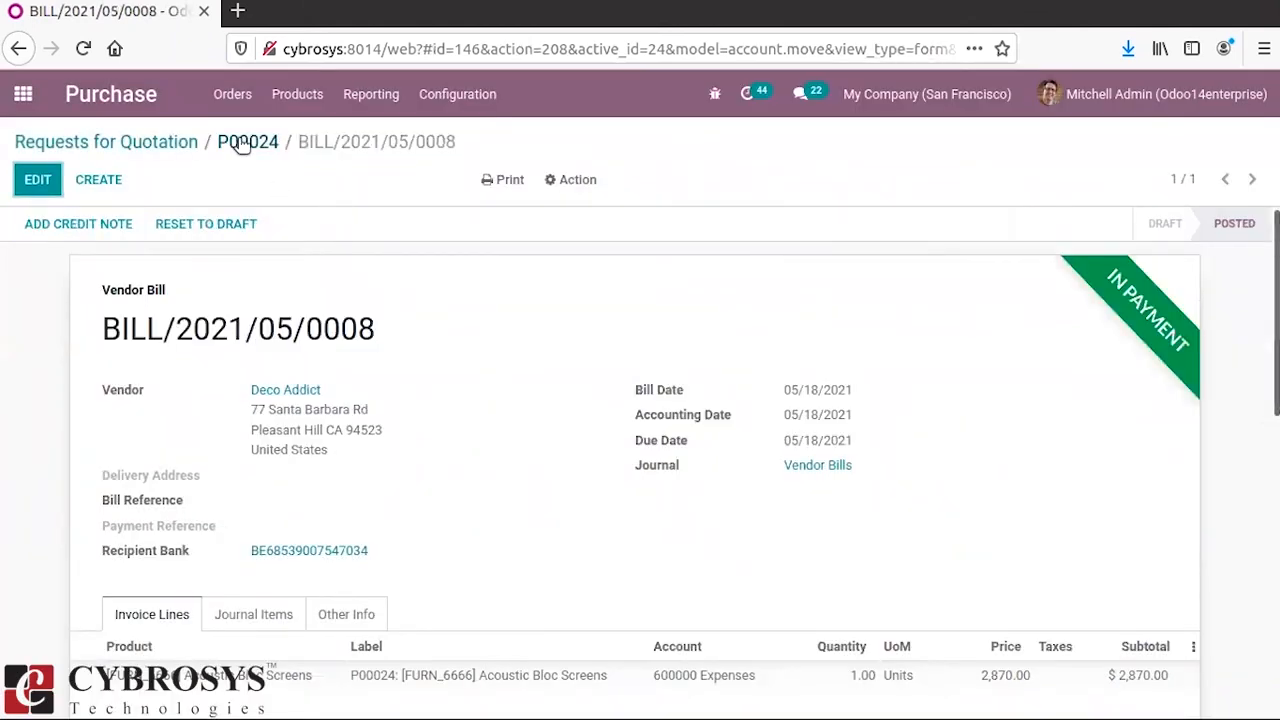
# Switch to the Accounting app and open the Bank and Cash journal to view the vendor payment entry.
pyautogui.click(22, 97)
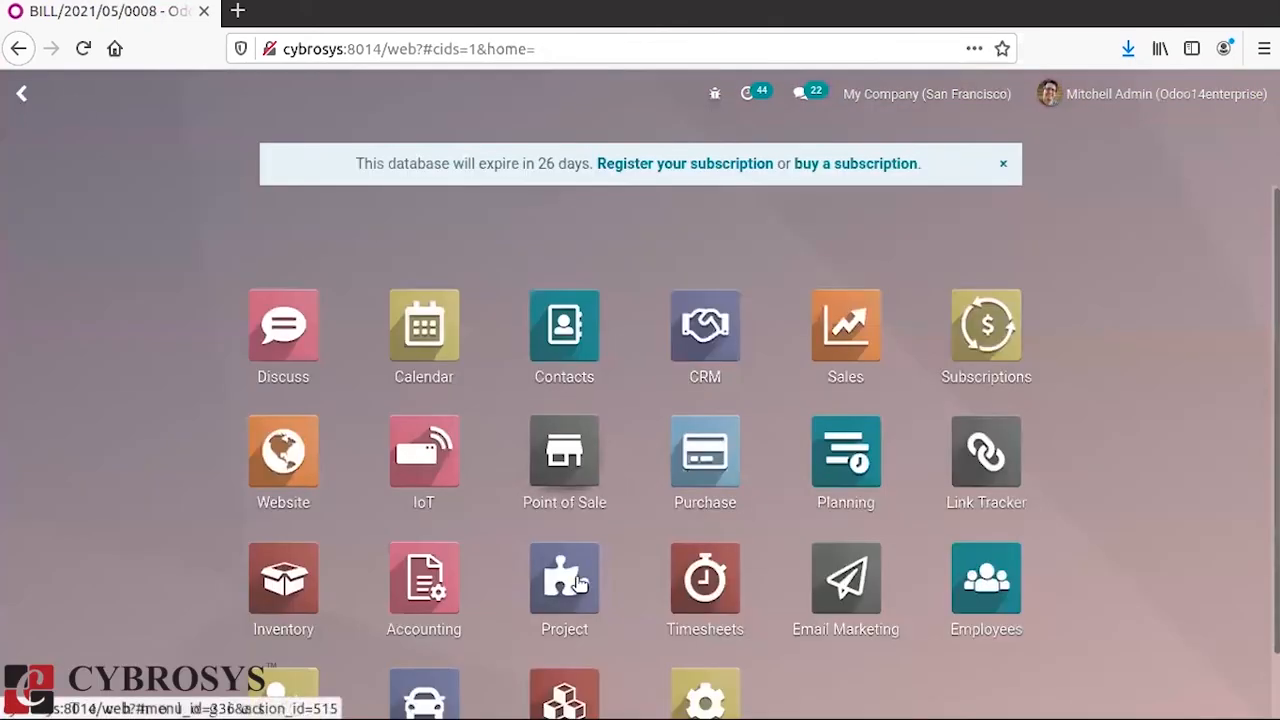
pyautogui.click(424, 580)
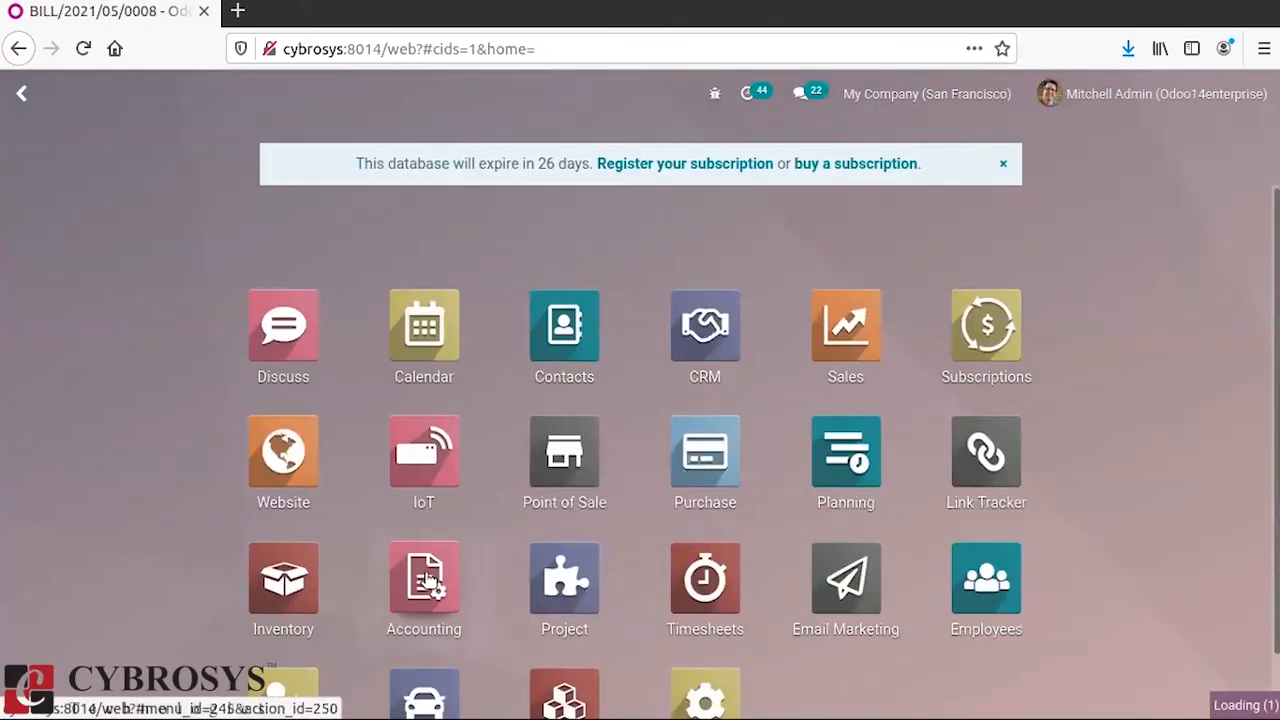
pyautogui.click(566, 100)
pyautogui.click(497, 94)
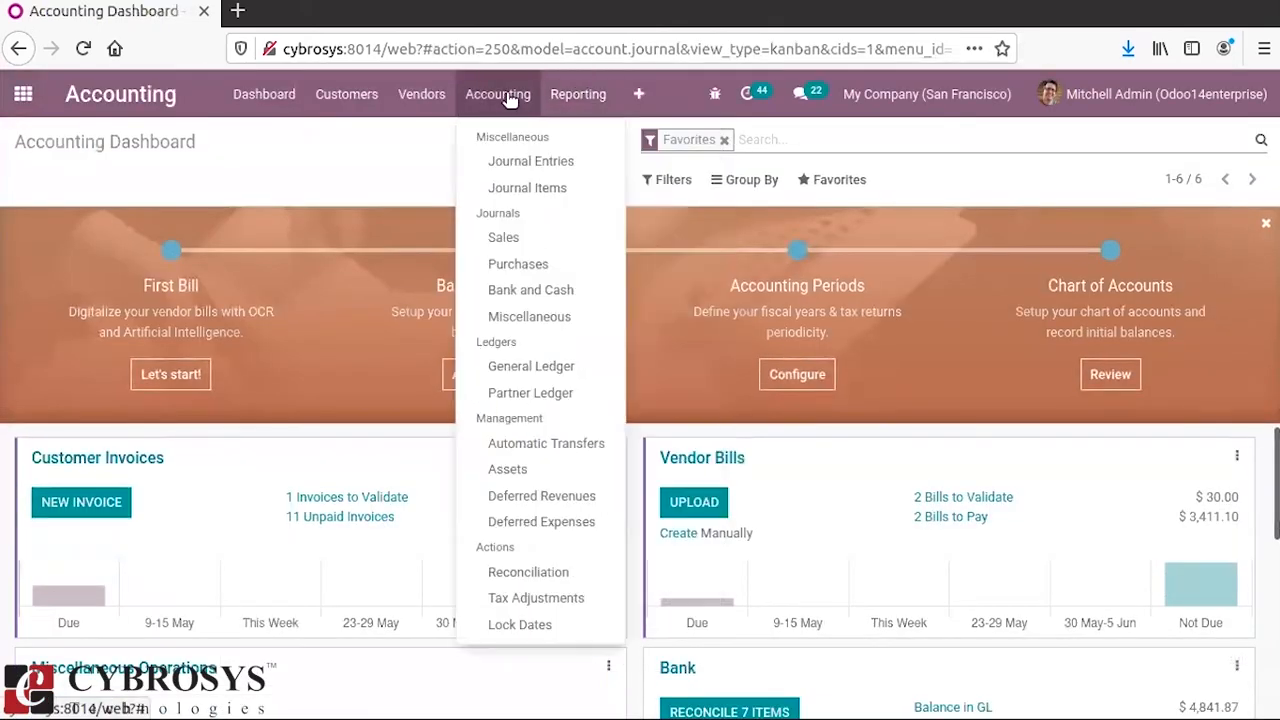
pyautogui.click(530, 292)
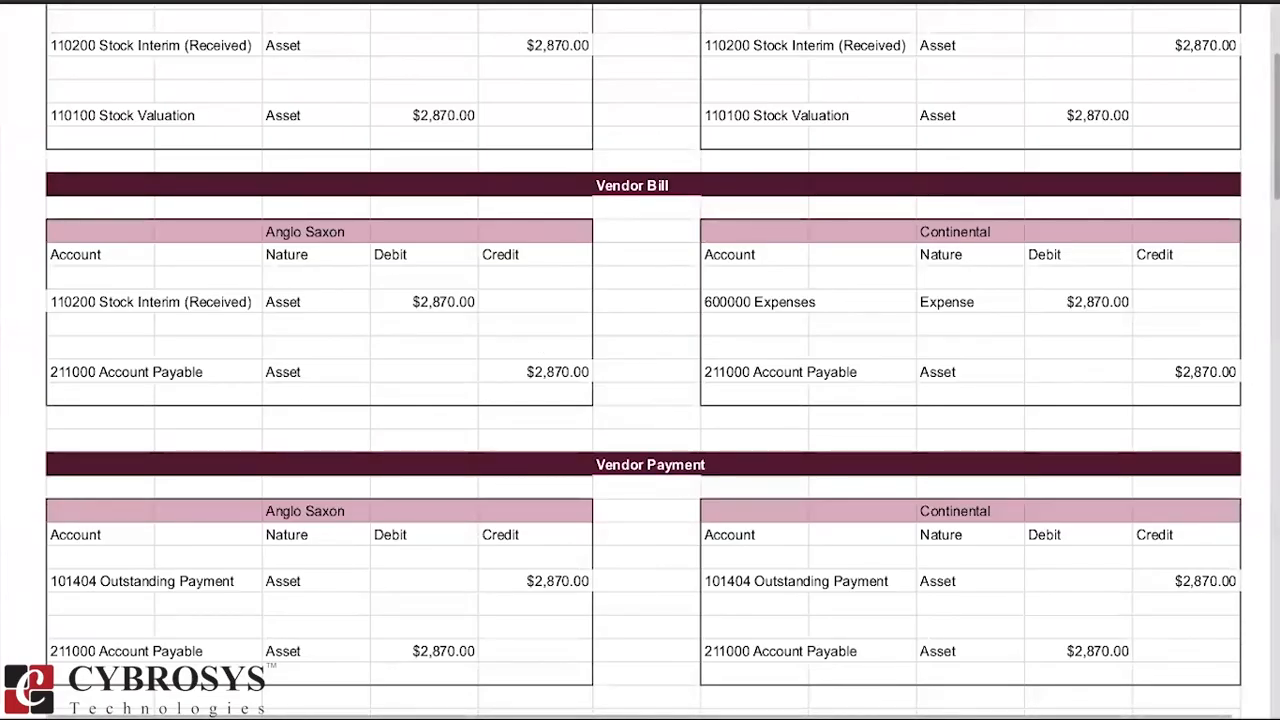
# Compare the Anglo-Saxon and Continental accounts in the comparison sheet's vendor payment section.
pyautogui.scroll(-5, 640, 360)
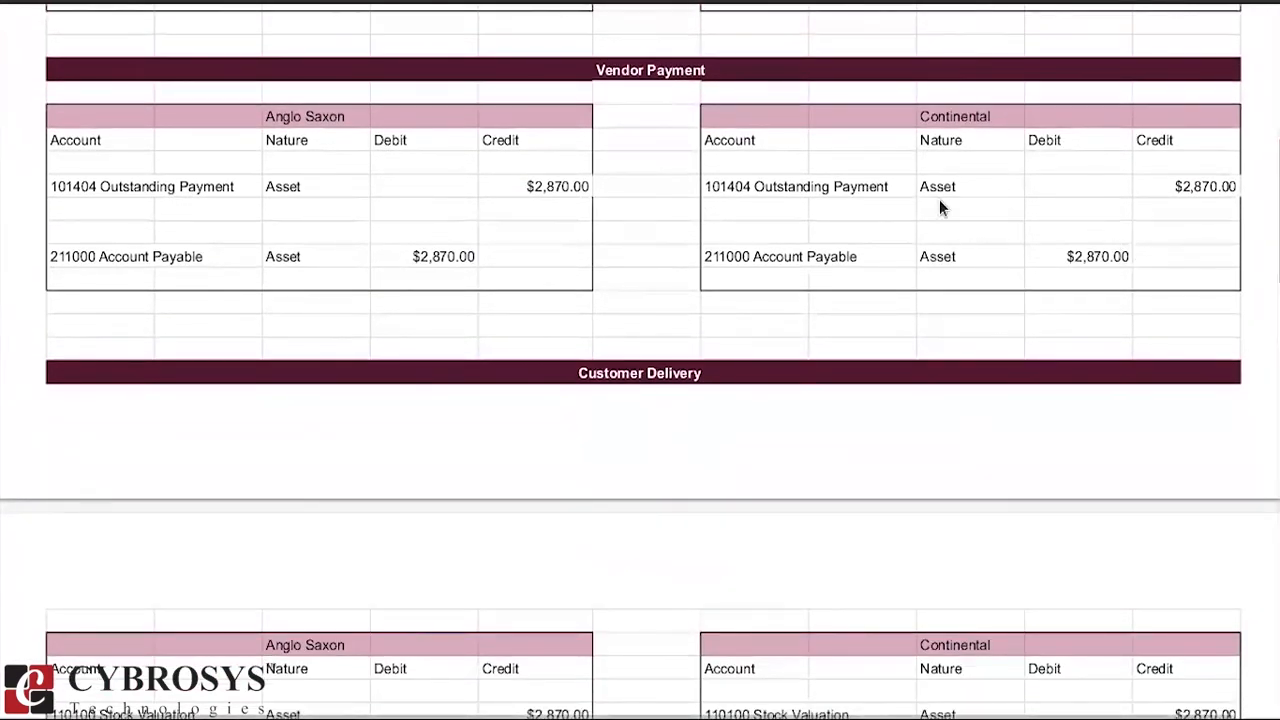
pyautogui.scroll(-4, 640, 360)
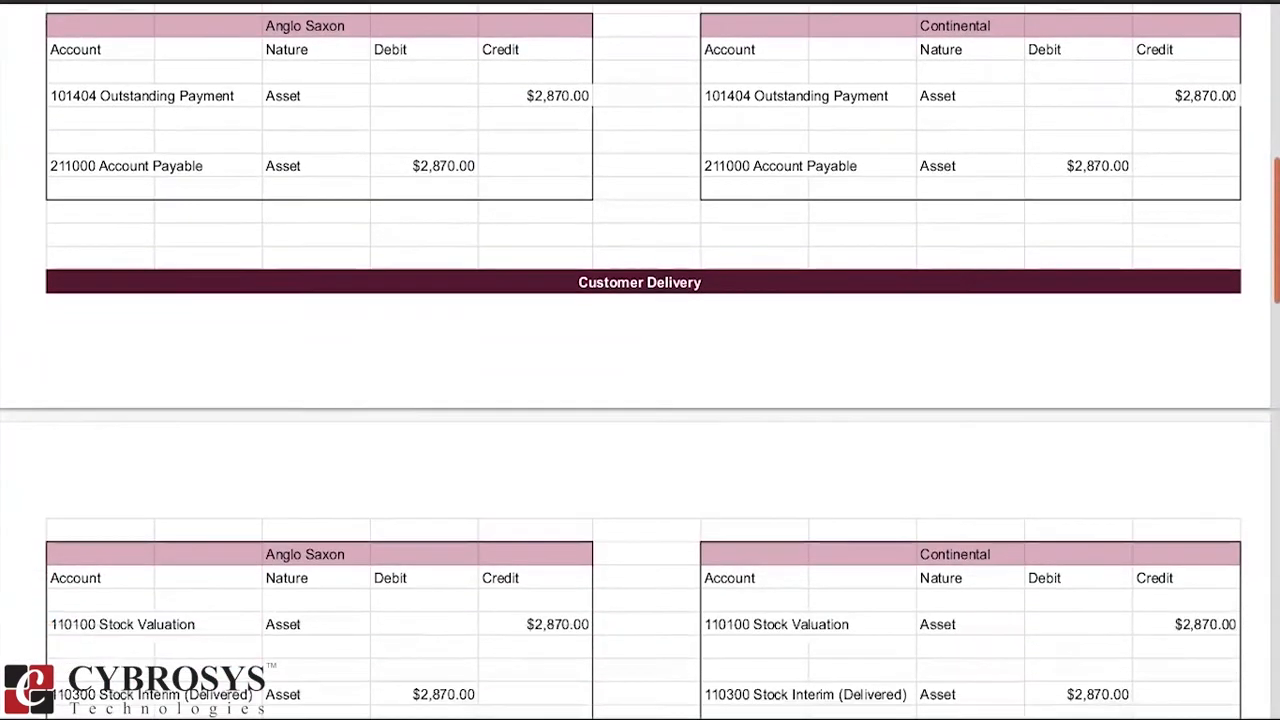
pyautogui.scroll(3, 640, 360)
pyautogui.scroll(-5, 640, 360)
pyautogui.scroll(1, 640, 360)
pyautogui.scroll(-1, 451, 209)
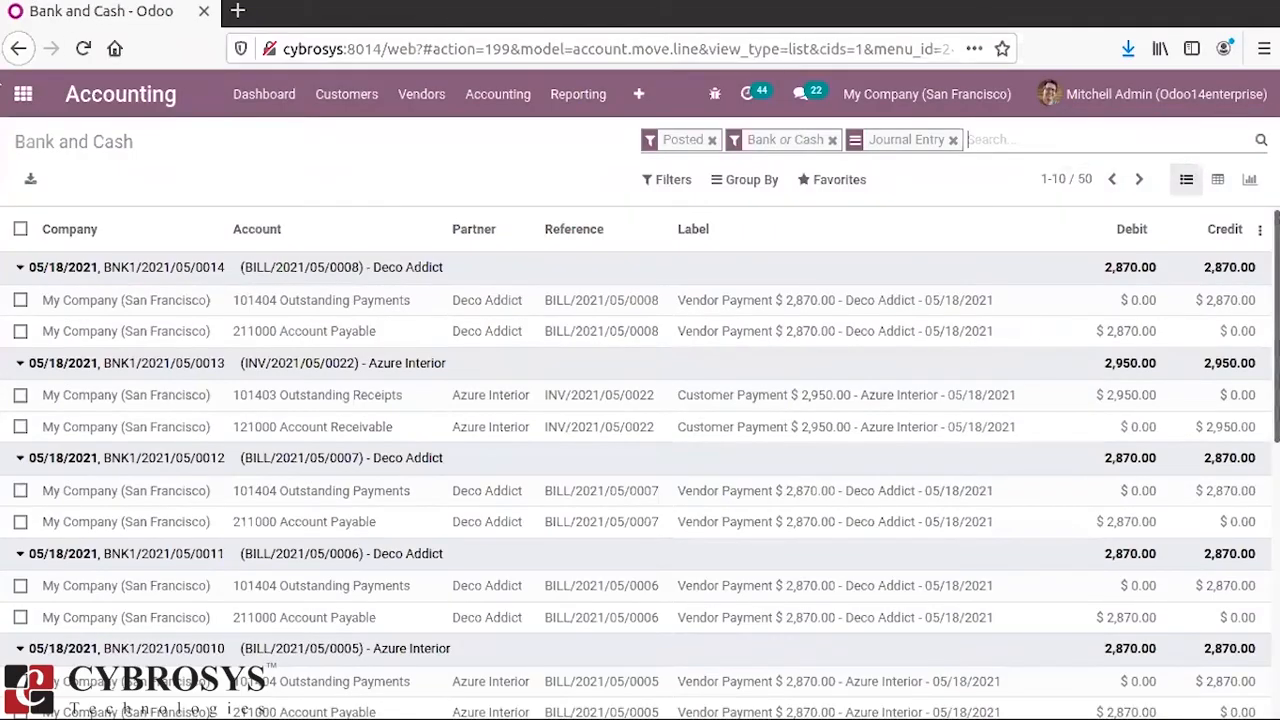
# Switch to the Sales app and create a quotation for Azure Interior with one [FURN_6666] Acoustic Bloc Screens.
pyautogui.click(22, 93)
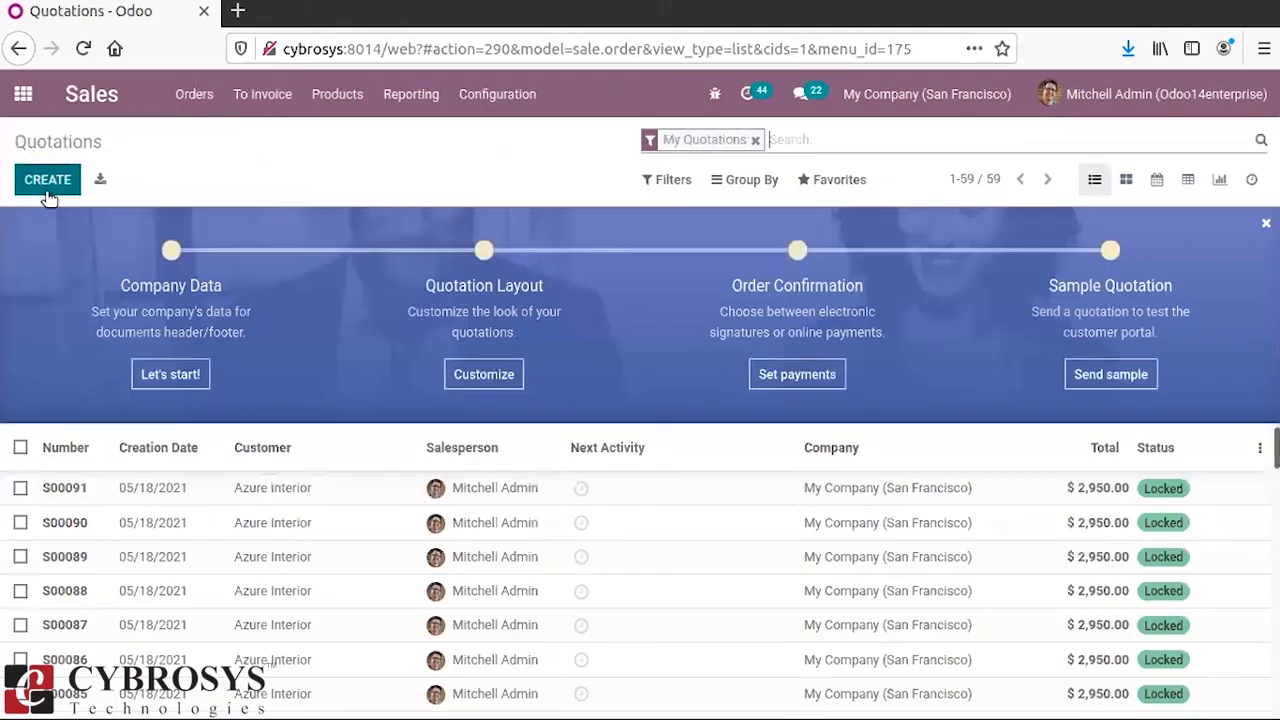
pyautogui.click(46, 188)
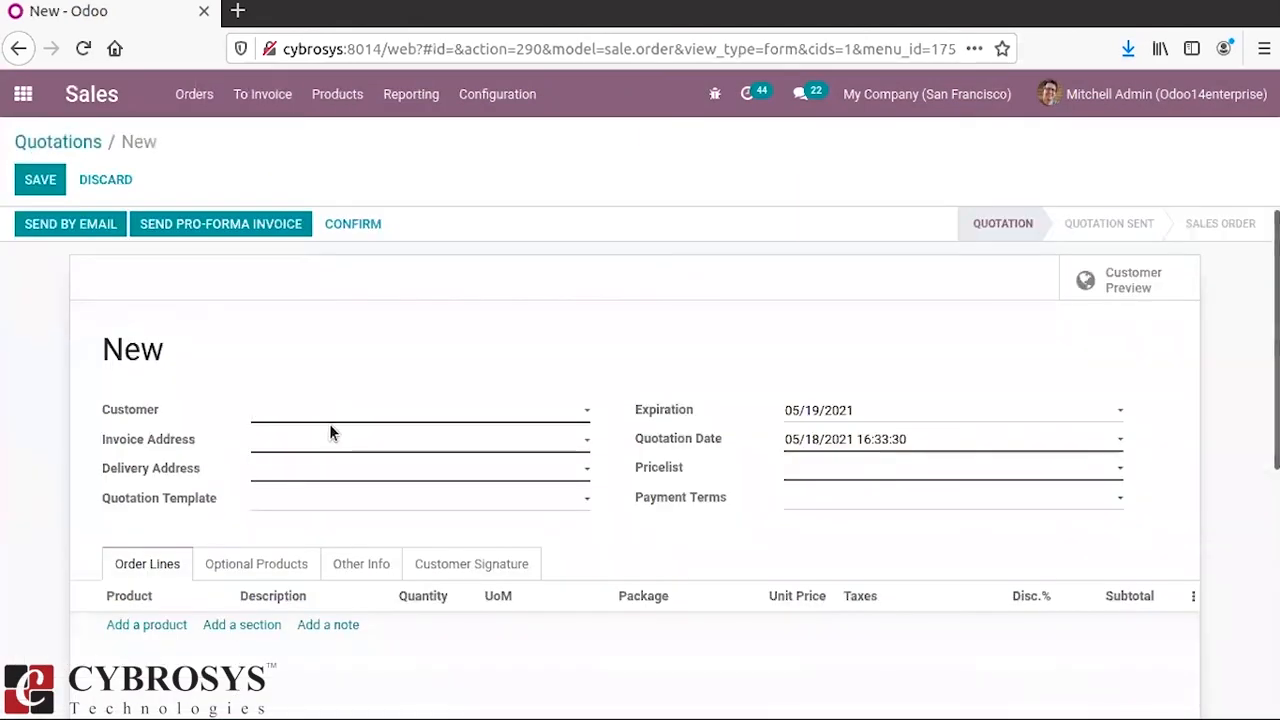
pyautogui.click(326, 414)
pyautogui.click(293, 445)
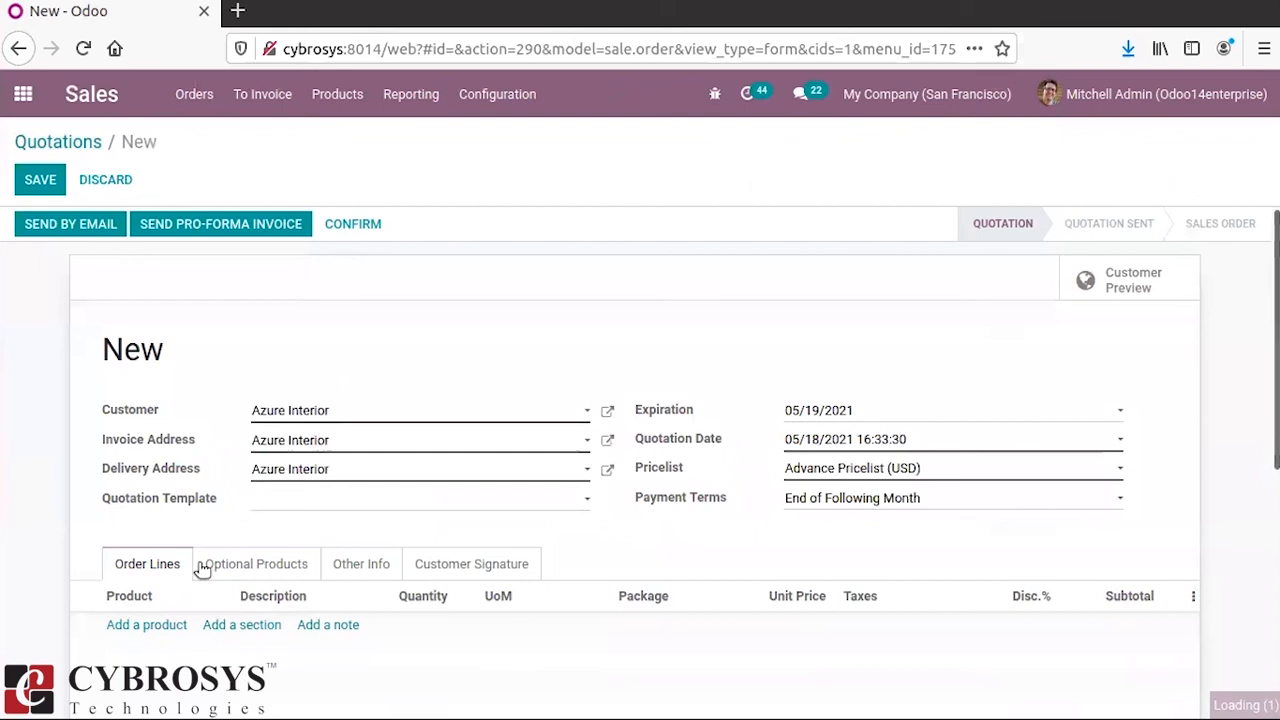
pyautogui.click(151, 622)
pyautogui.write('ac')
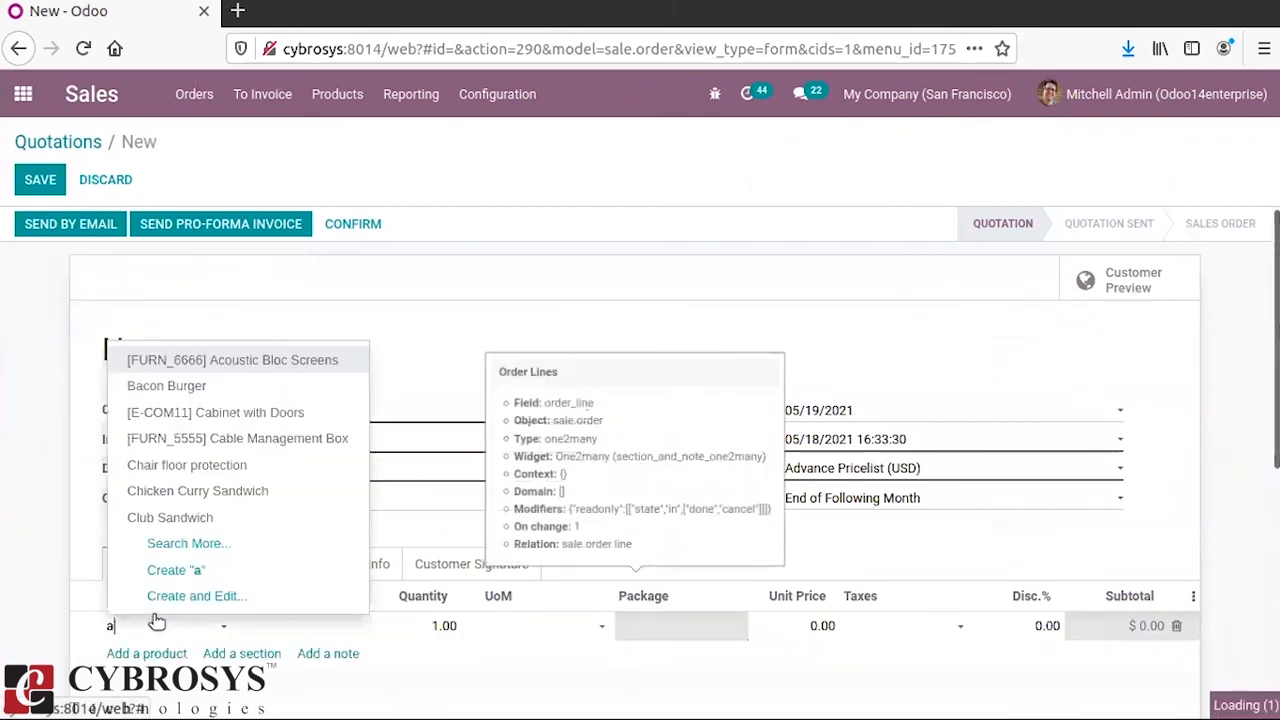
pyautogui.click(280, 358)
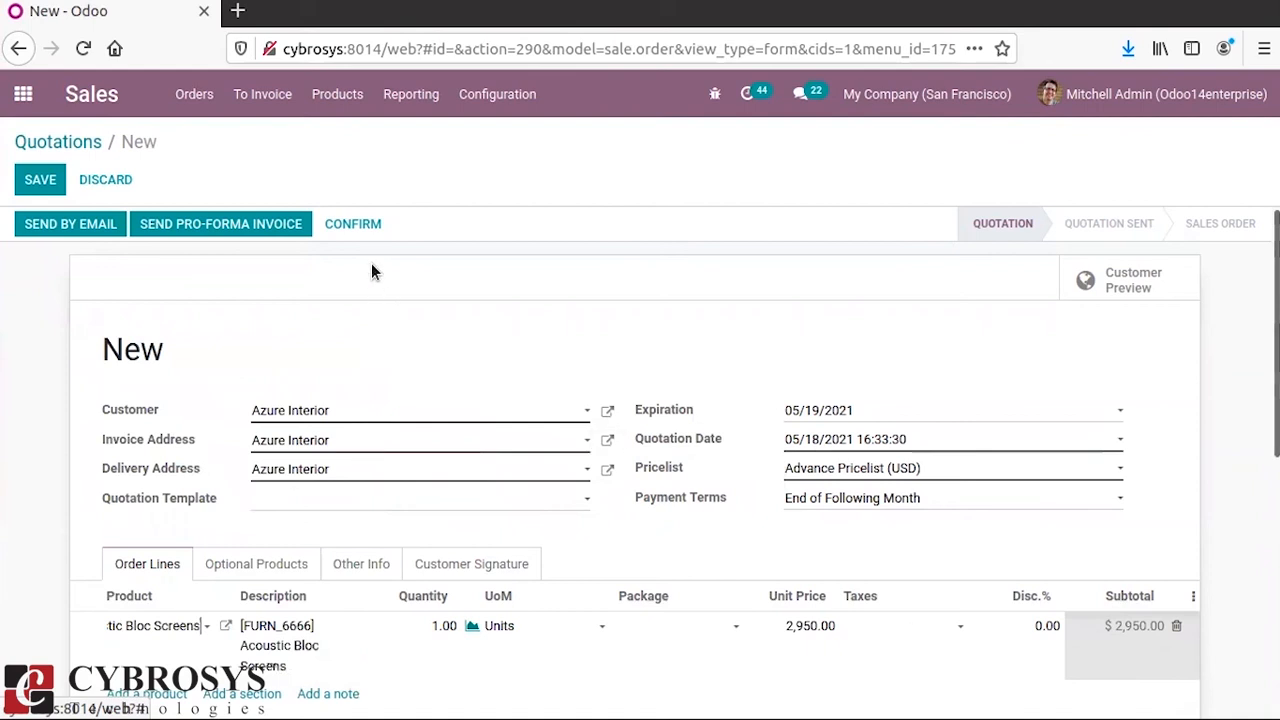
# Confirm the quotation, then open its delivery and validate it with immediate transfer.
pyautogui.click(347, 221)
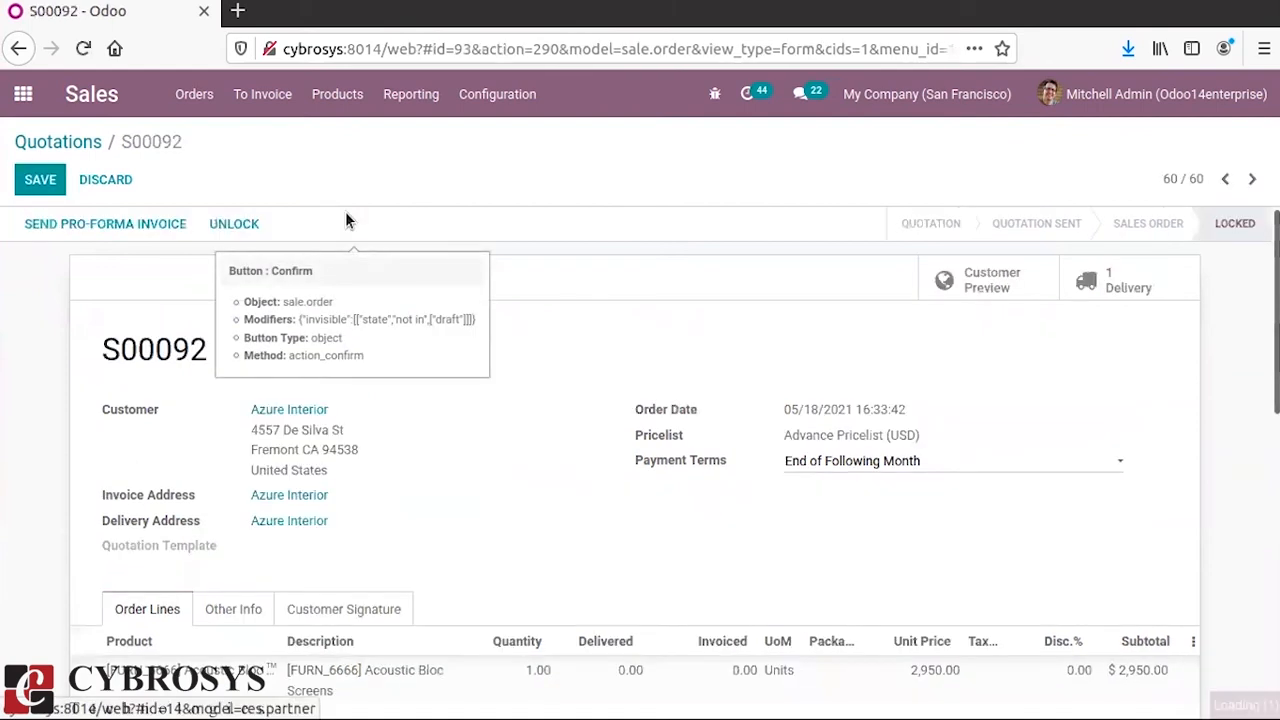
pyautogui.click(1154, 290)
pyautogui.click(57, 232)
pyautogui.click(197, 279)
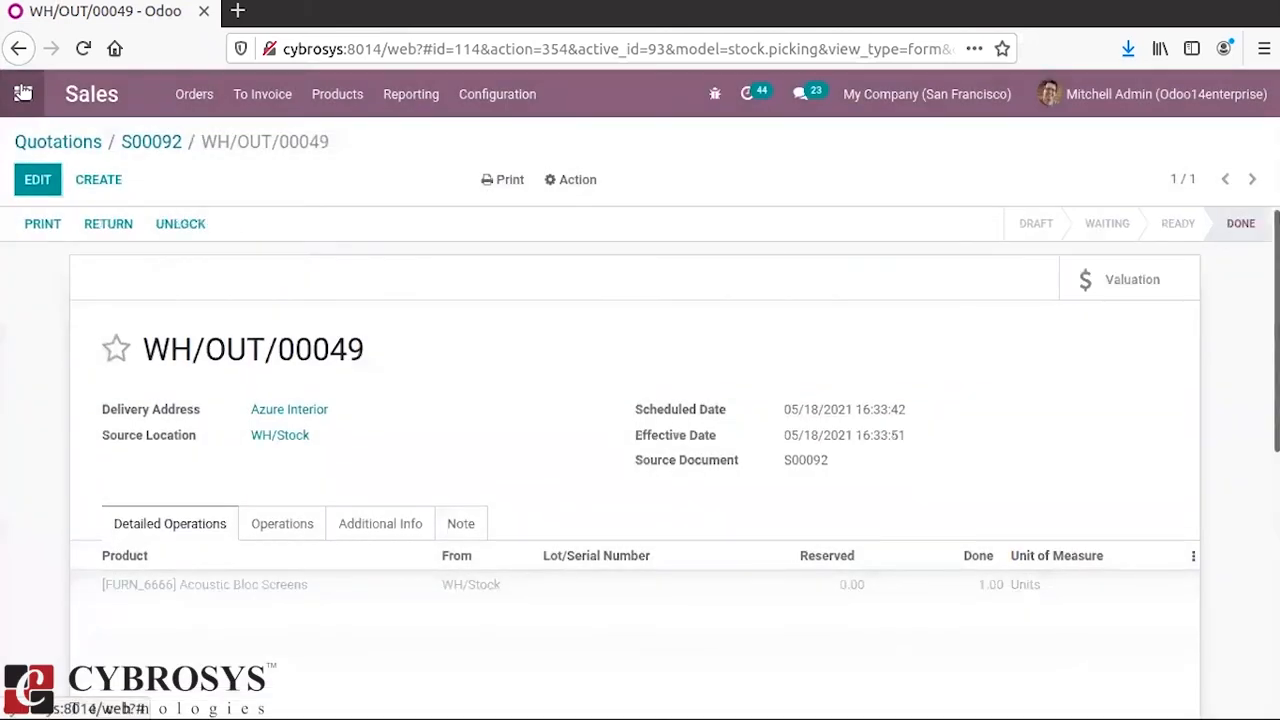
# Switch to the Accounting app and open the newest Acoustic Bloc Screens delivery entry in Journal Entries.
pyautogui.click(23, 93)
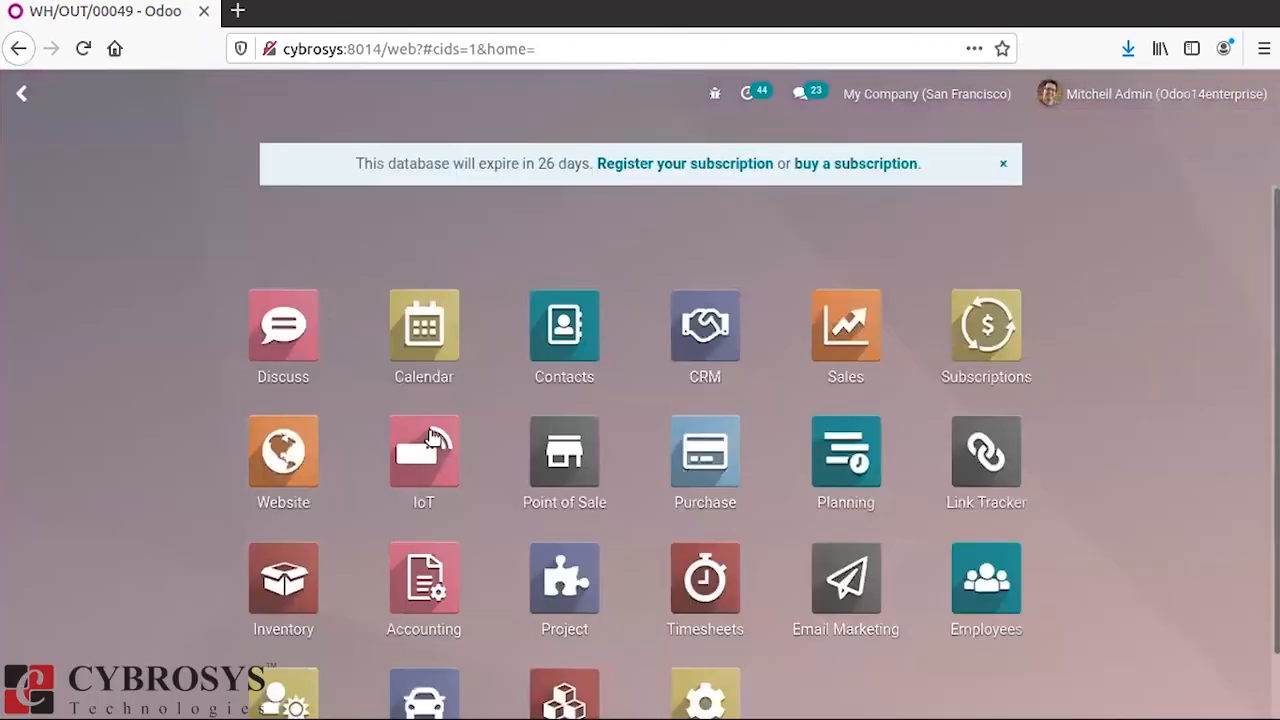
pyautogui.click(420, 580)
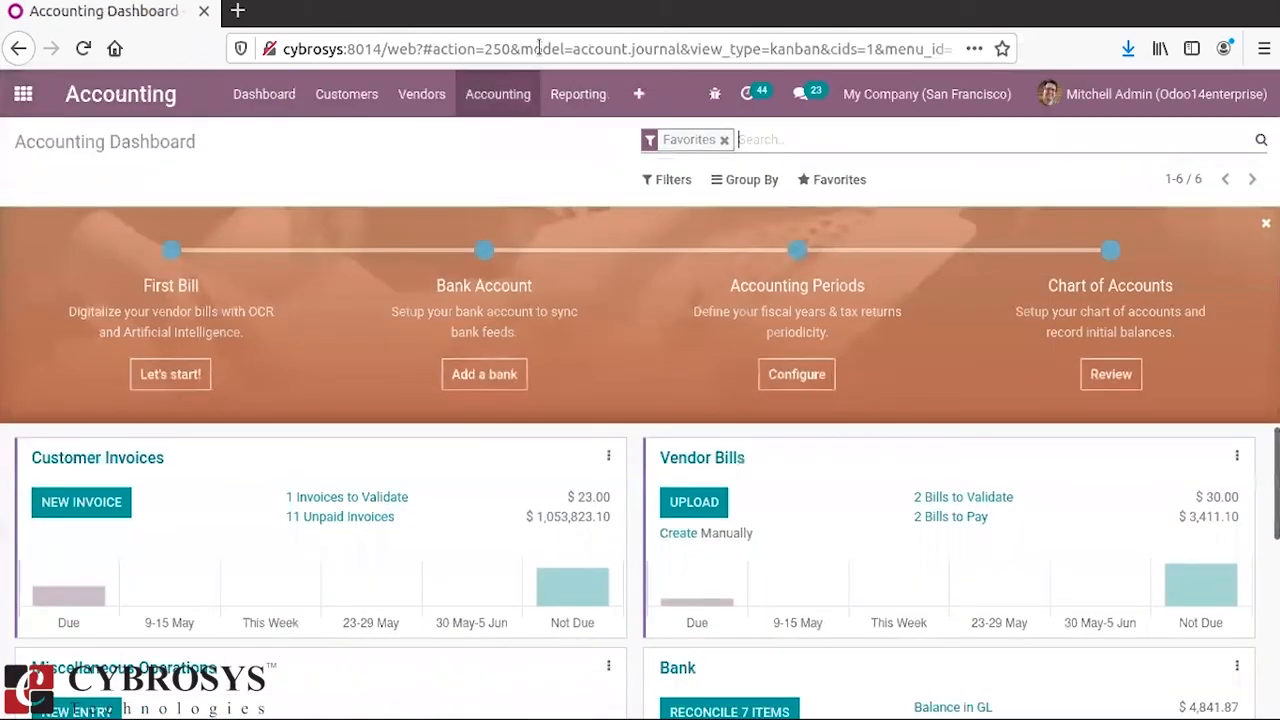
pyautogui.click(518, 93)
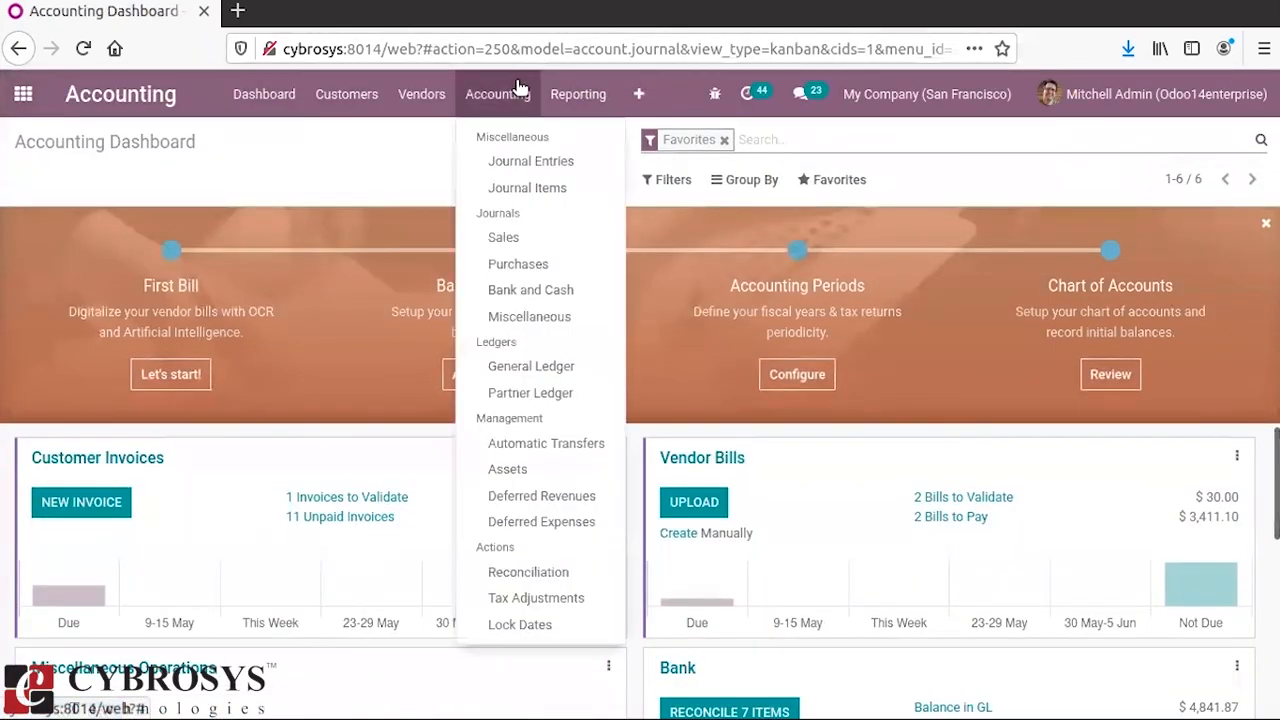
pyautogui.click(510, 162)
pyautogui.click(446, 270)
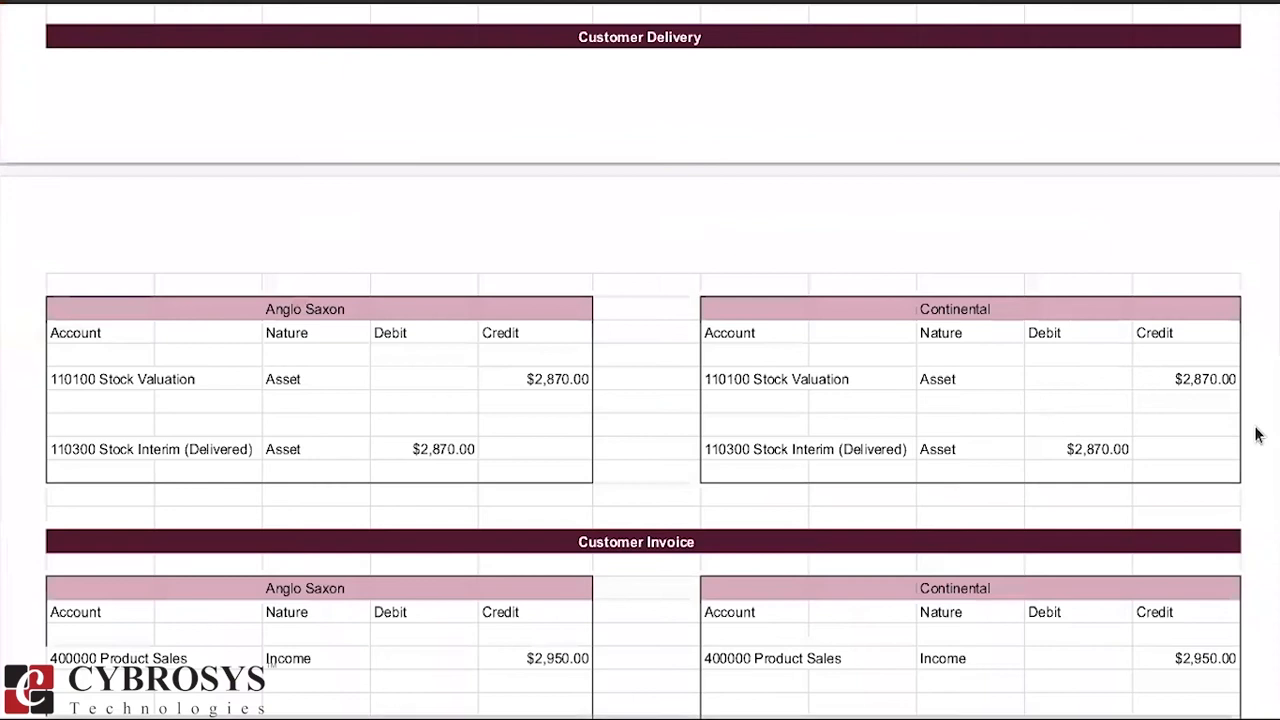
# Compare the Anglo-Saxon and Continental accounts in the comparison sheet's customer delivery section.
pyautogui.scroll(3, 640, 360)
pyautogui.scroll(-2, 640, 360)
pyautogui.scroll(1, 1086, 357)
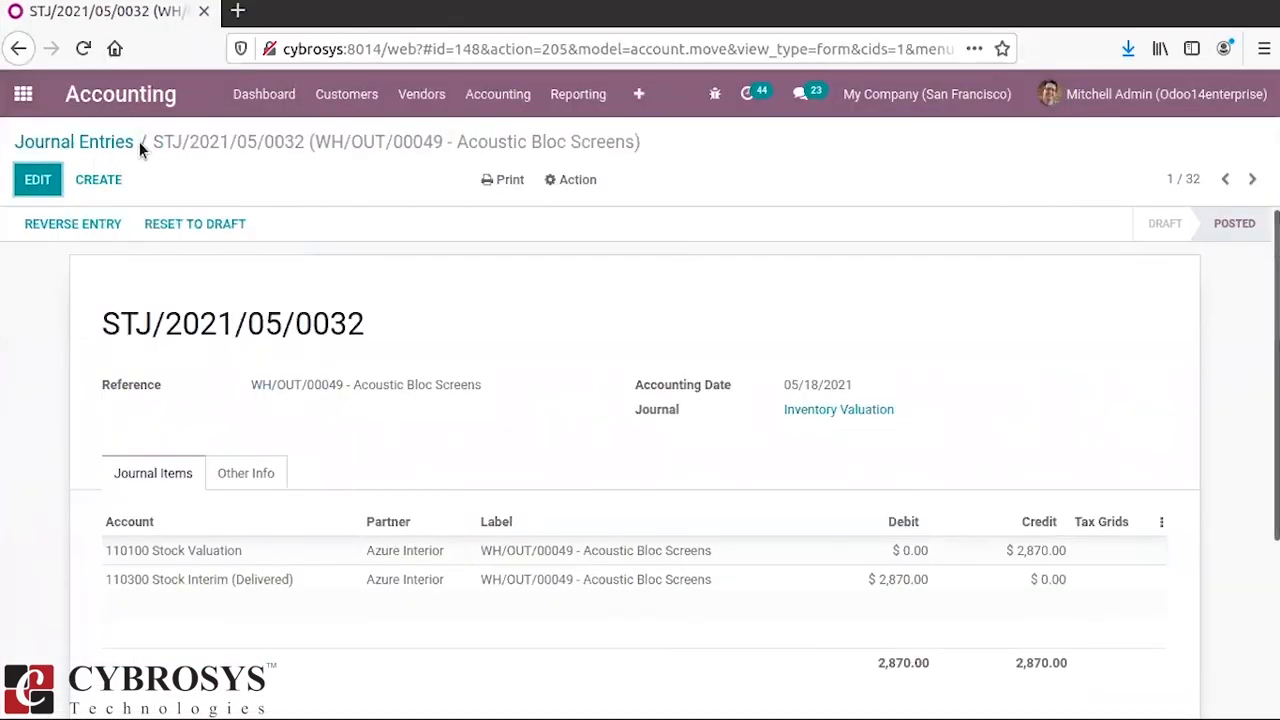
# Return to the newest Azure Interior sales order in the Sales app, create its invoice and confirm it.
pyautogui.click(23, 94)
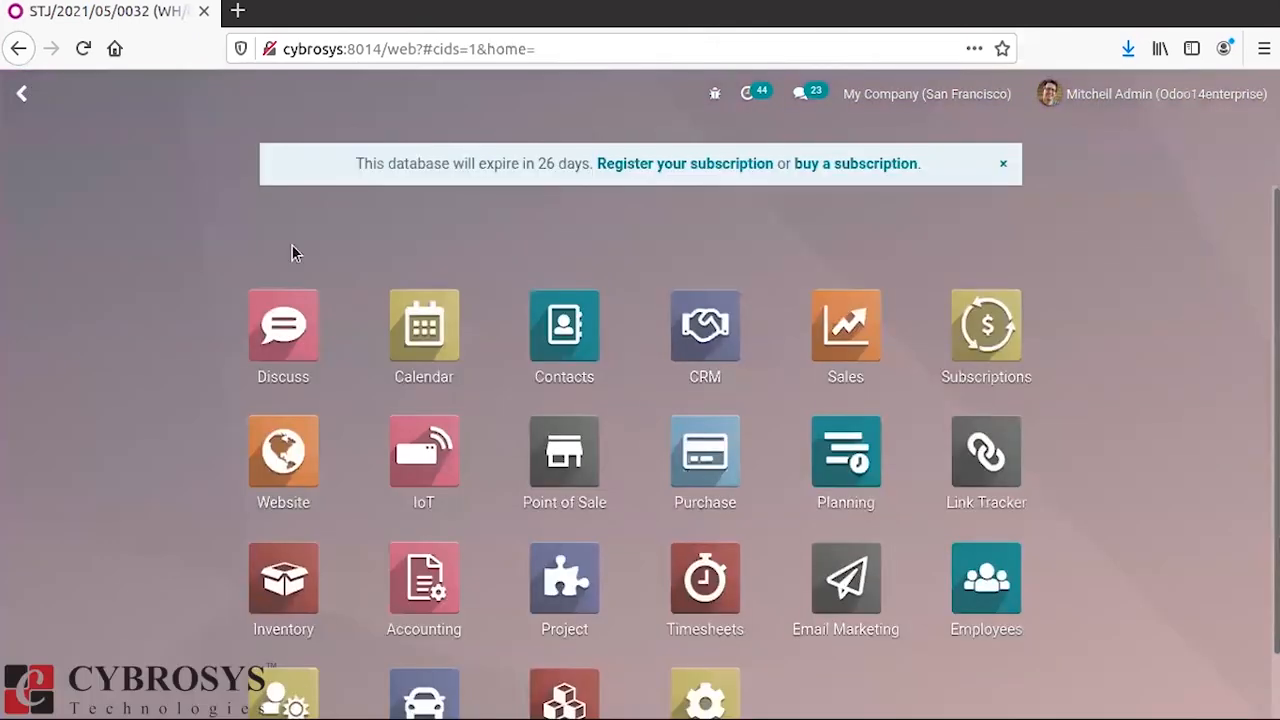
pyautogui.click(843, 345)
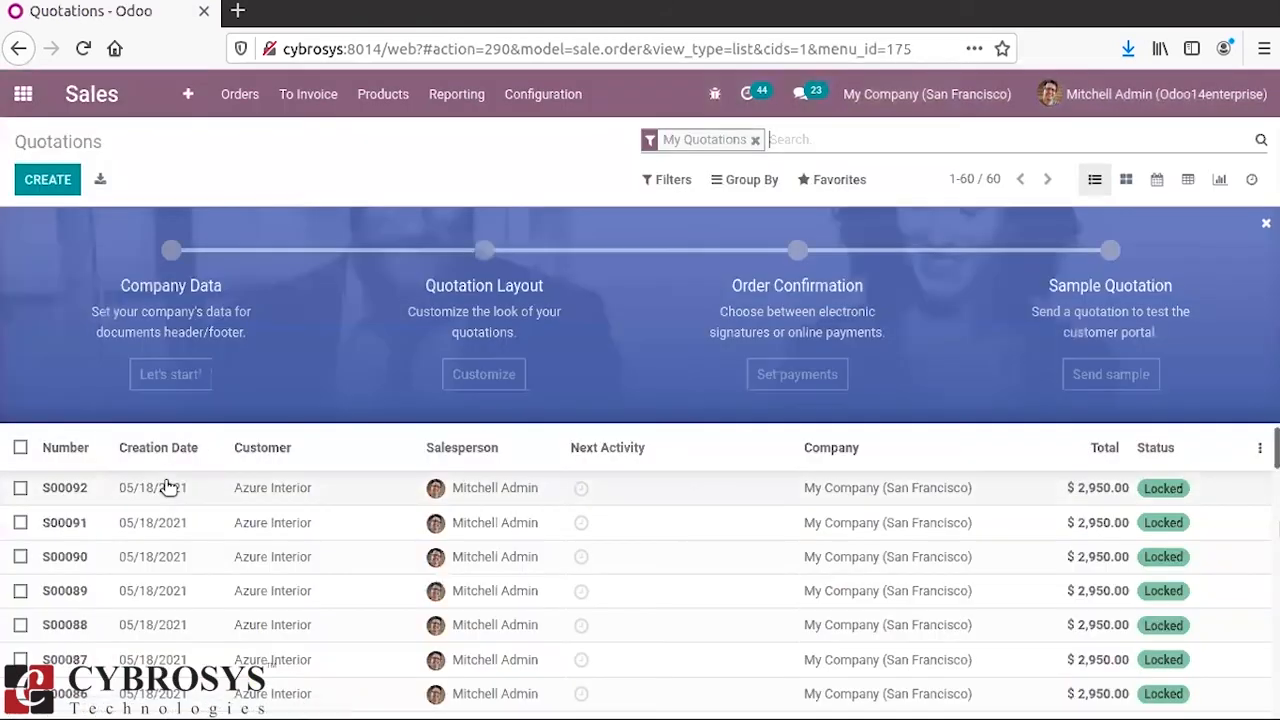
pyautogui.click(277, 502)
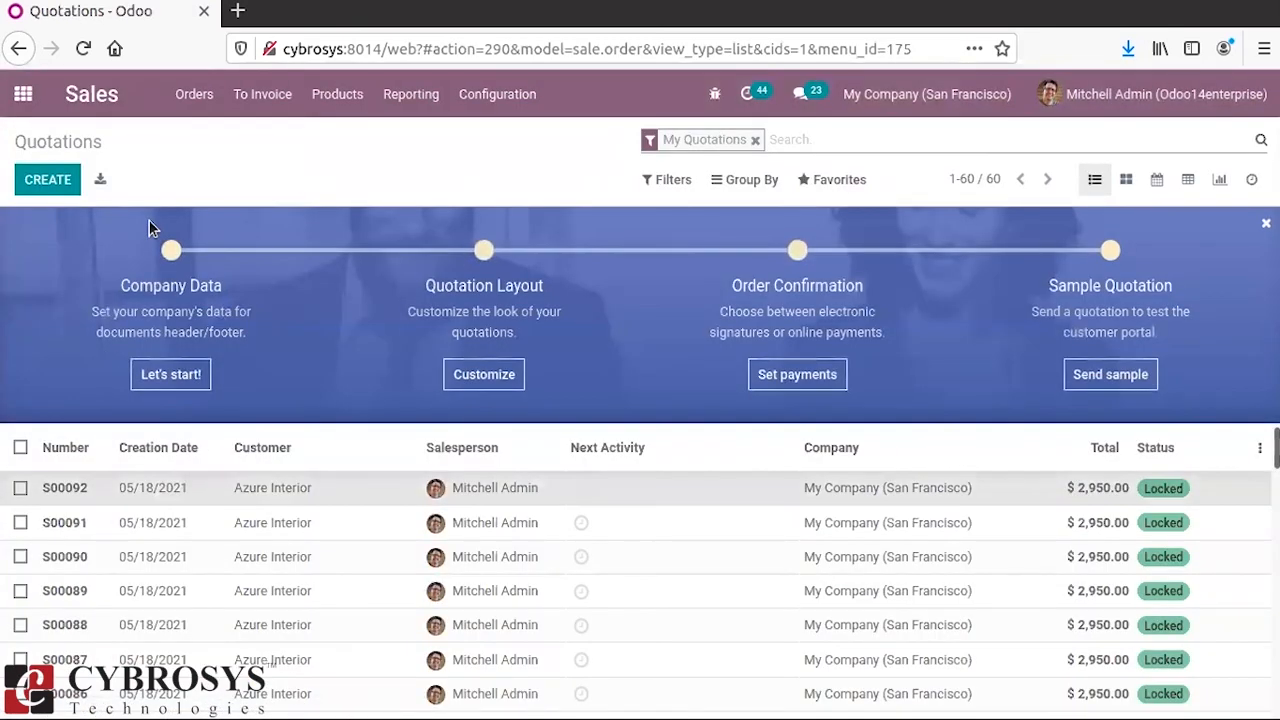
pyautogui.click(45, 218)
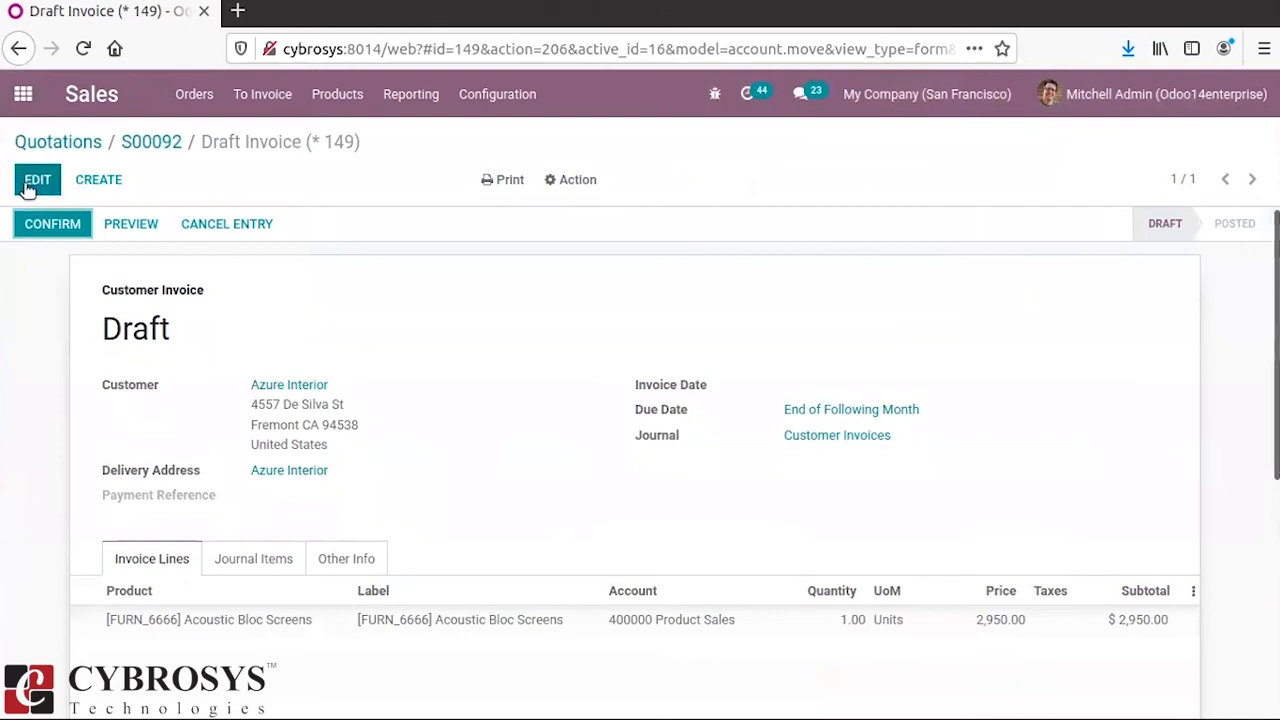
pyautogui.click(47, 226)
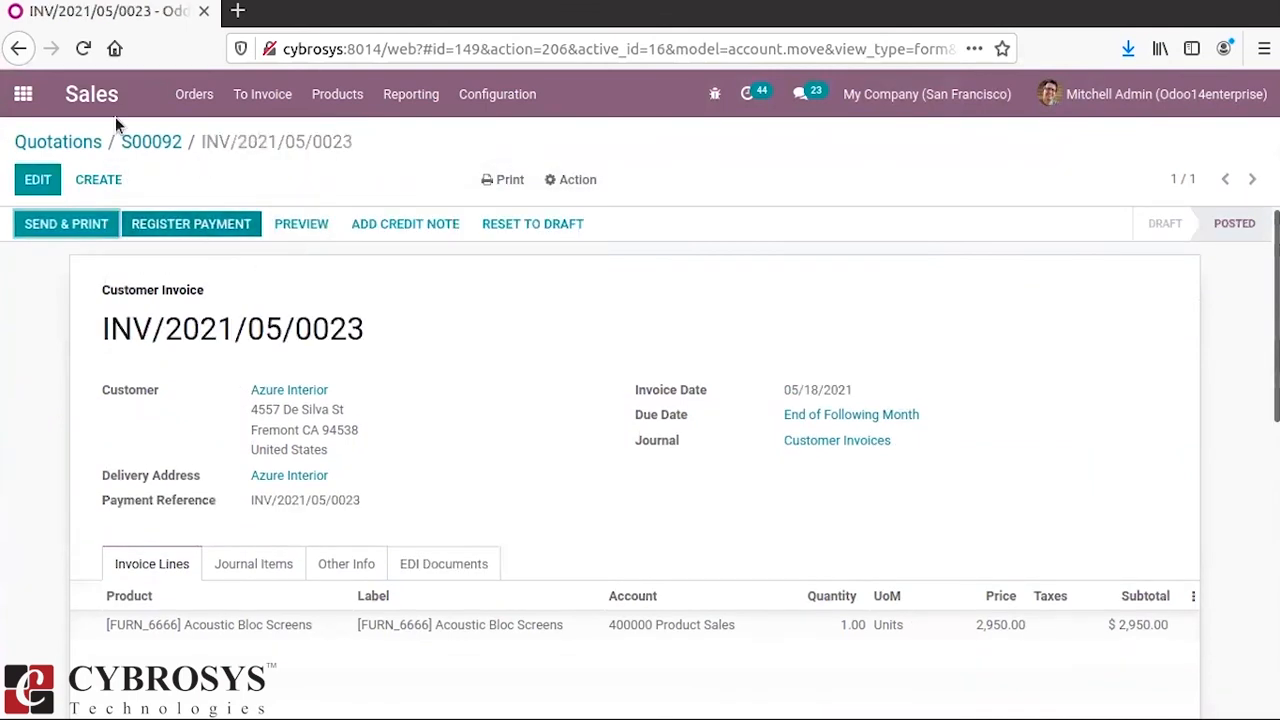
# Switch to the Accounting app and open the Sales journal to view the new customer invoice's entry.
pyautogui.click(23, 94)
pyautogui.click(430, 580)
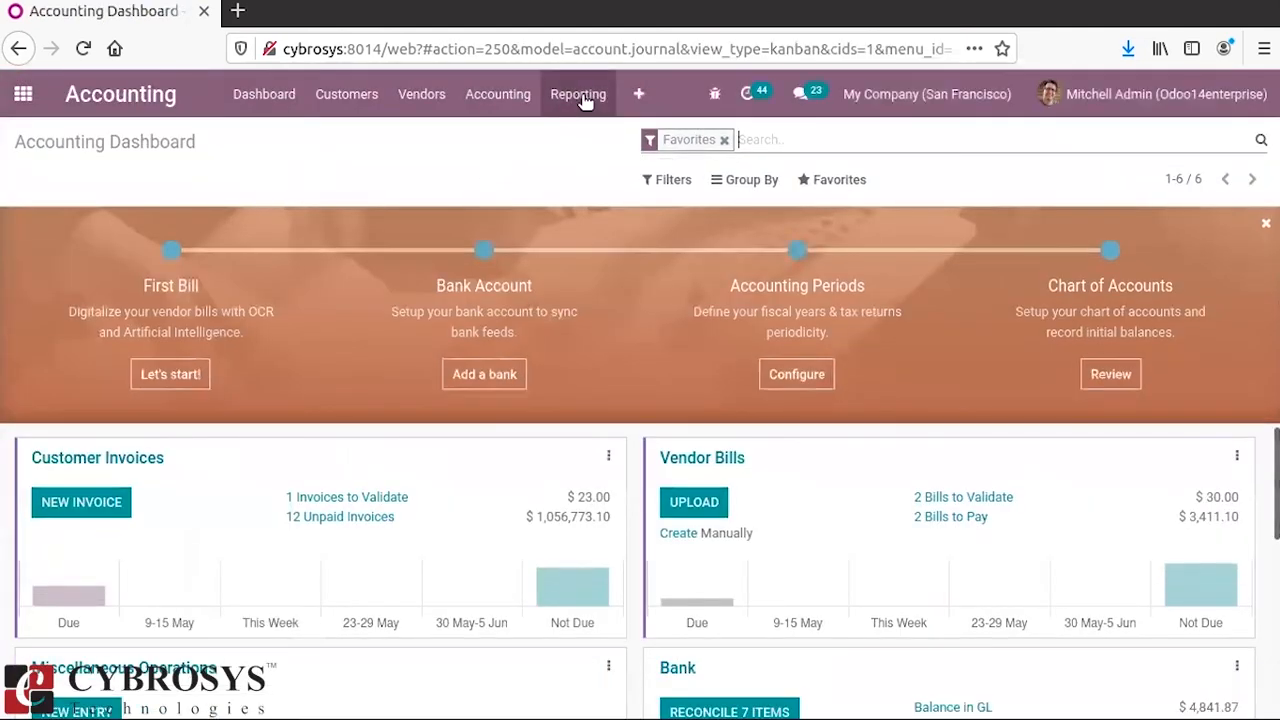
pyautogui.click(505, 100)
pyautogui.click(544, 237)
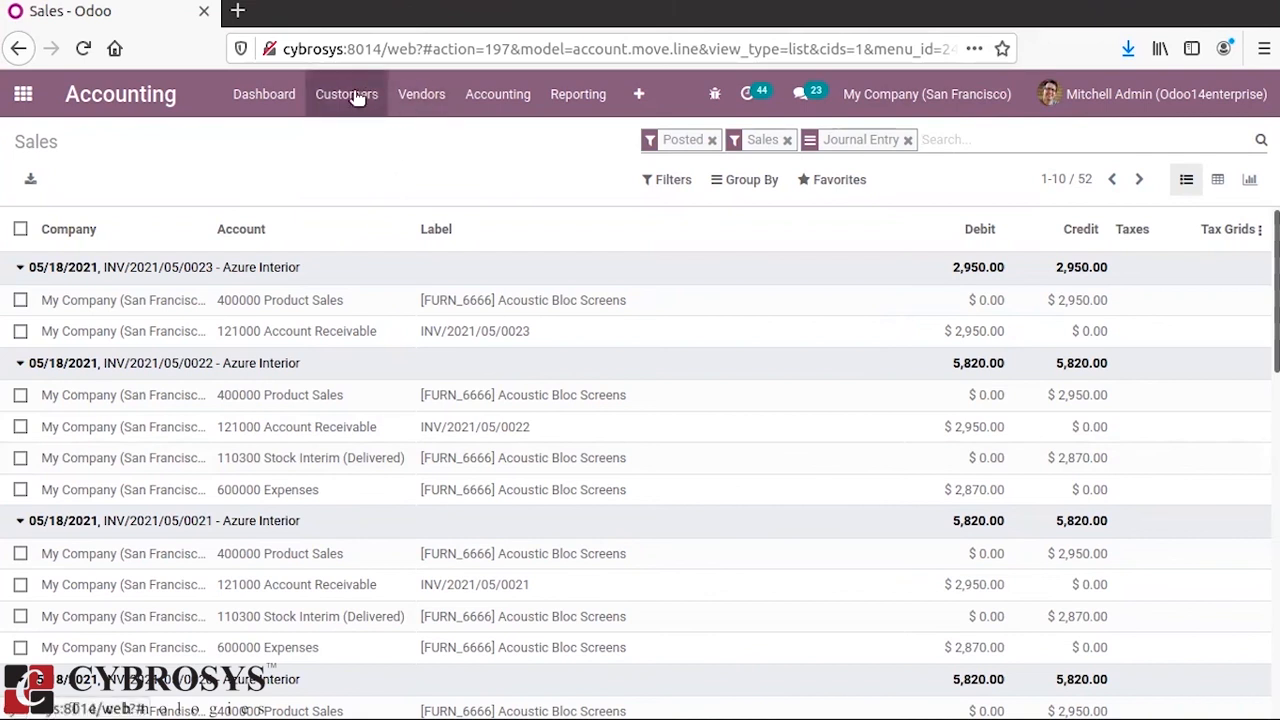
pyautogui.click(22, 93)
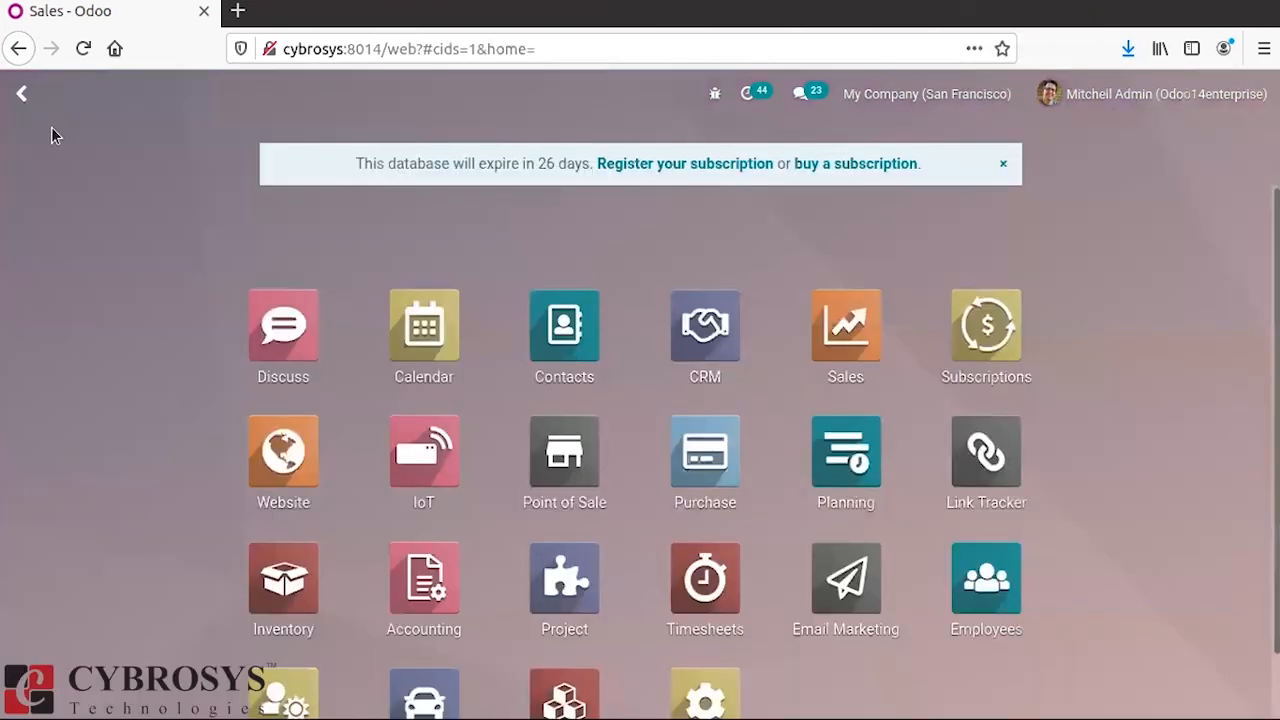
pyautogui.click(410, 575)
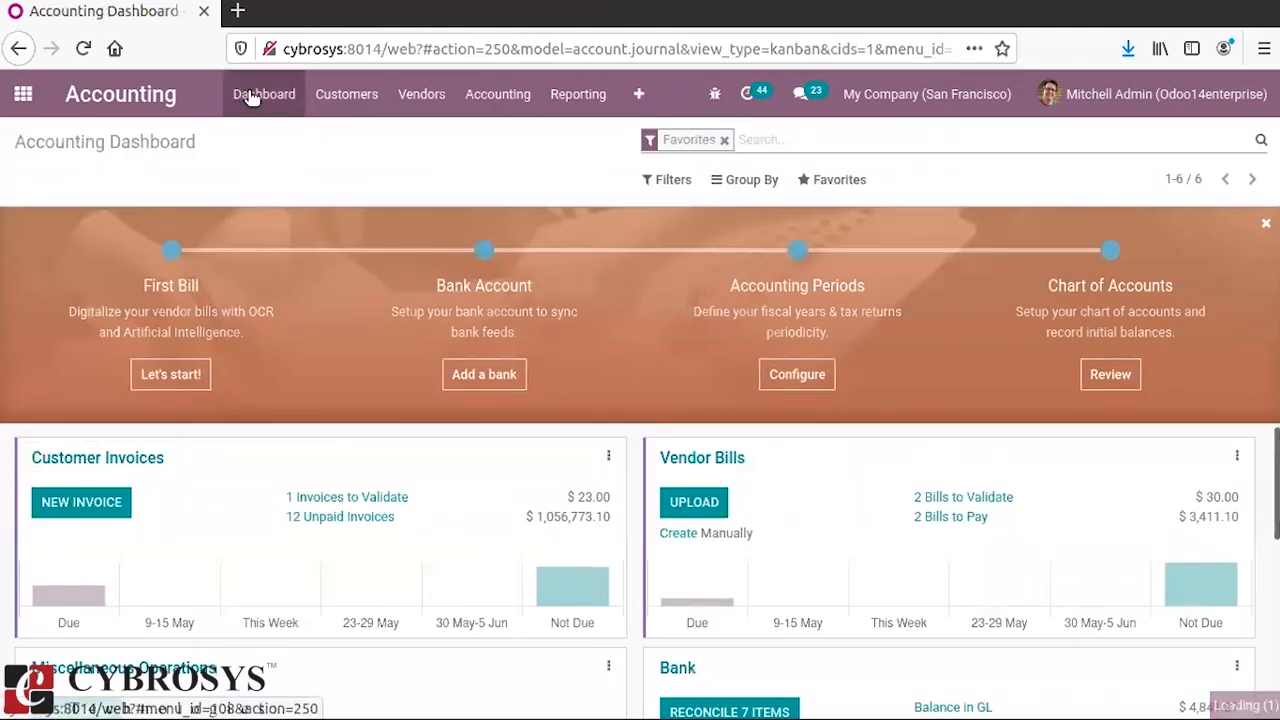
pyautogui.click(346, 93)
# Open the customer invoice from the newest Azure Interior sales order in the Sales app and register its payment.
pyautogui.click(22, 93)
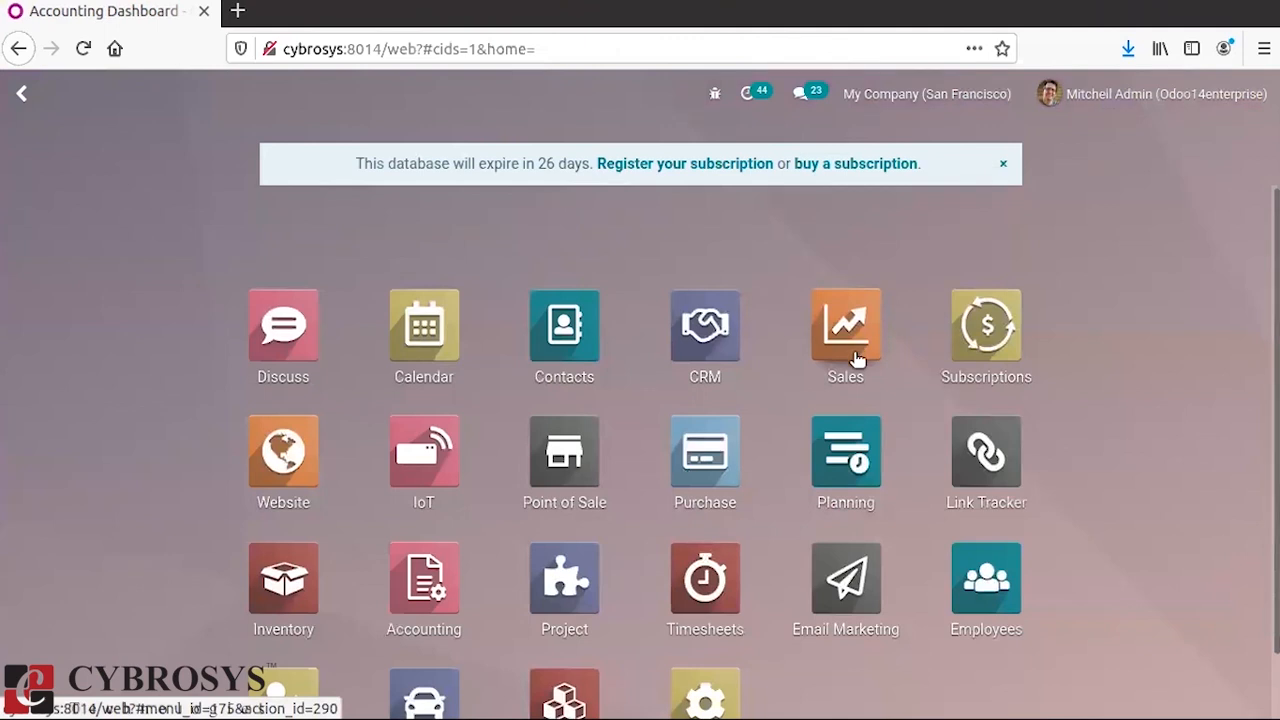
pyautogui.click(855, 358)
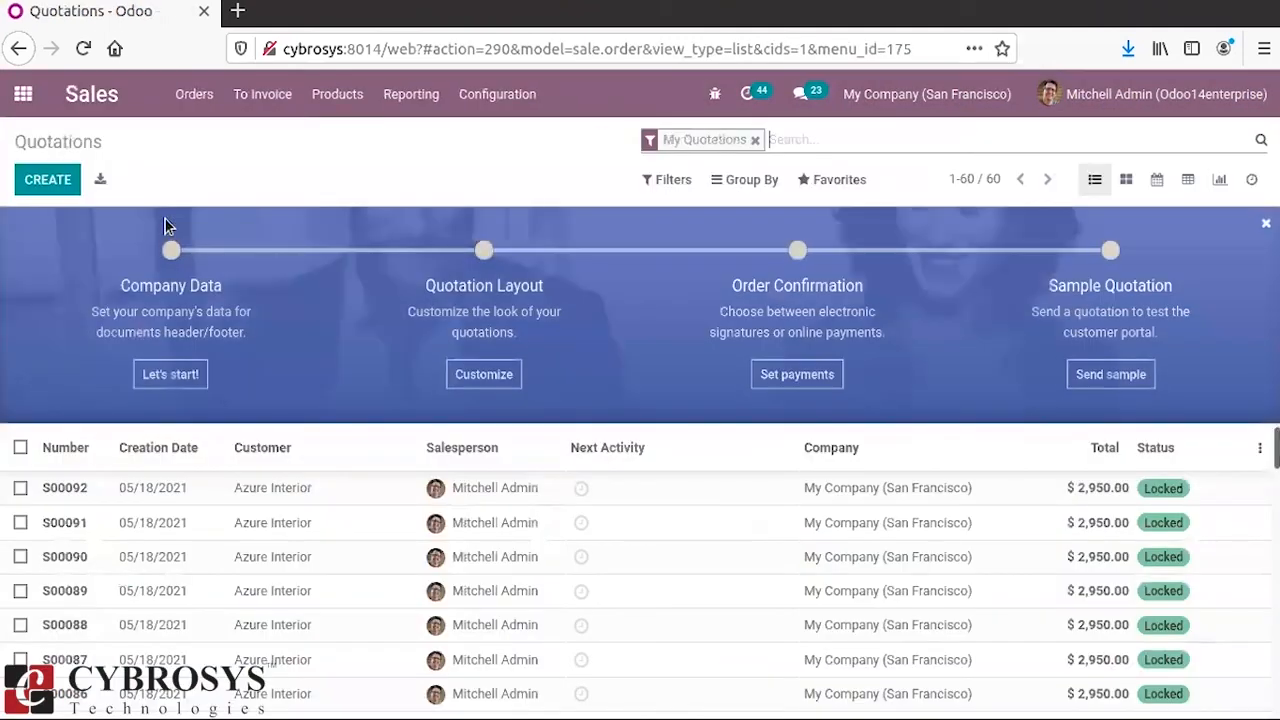
pyautogui.click(249, 480)
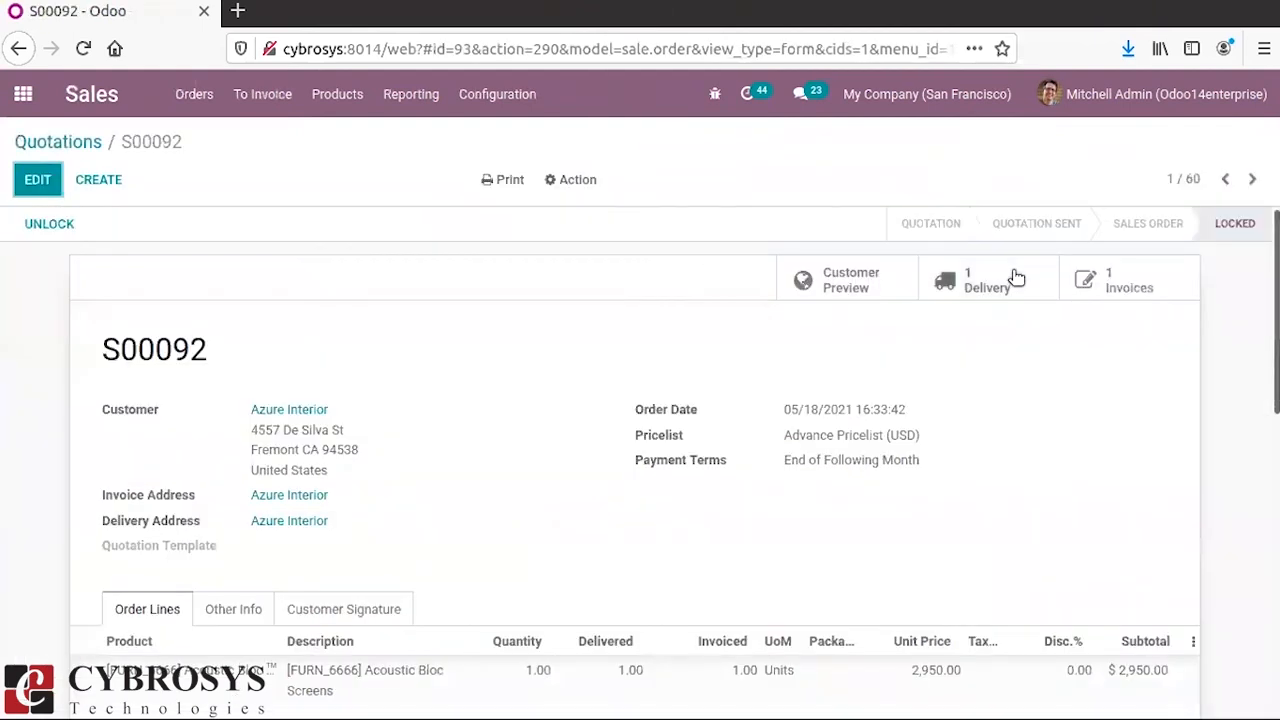
pyautogui.click(1072, 283)
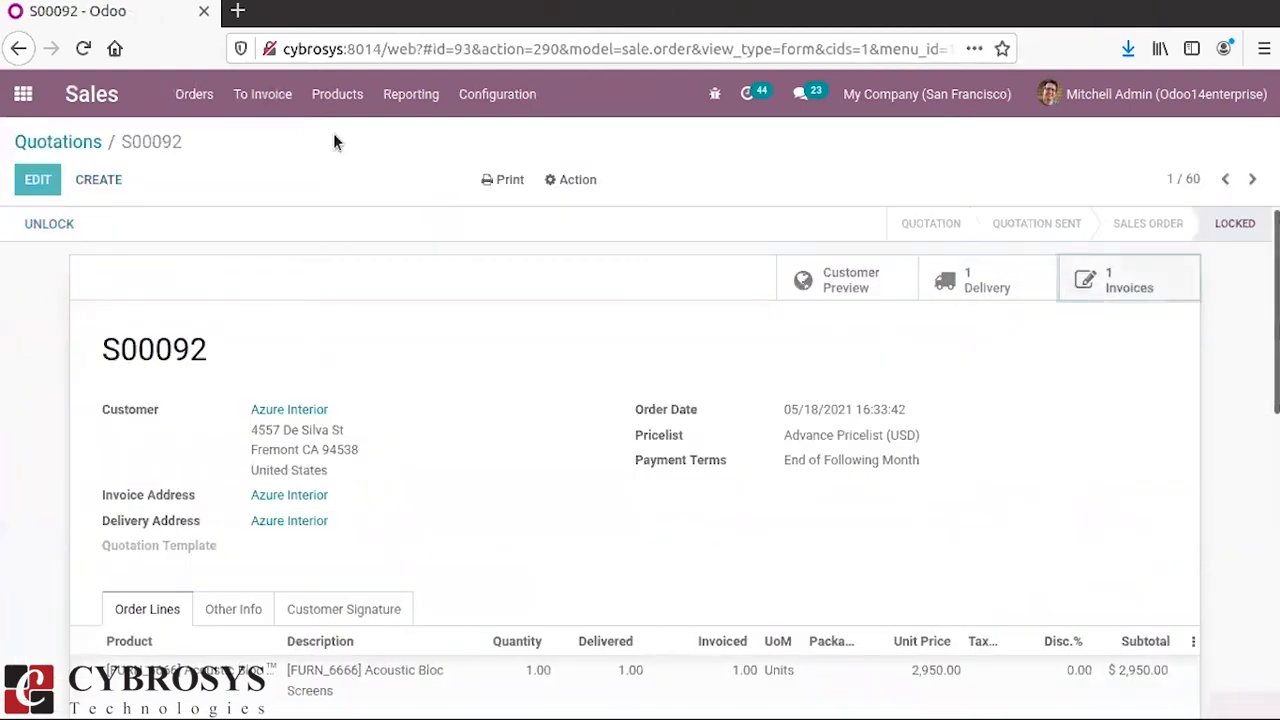
pyautogui.click(123, 228)
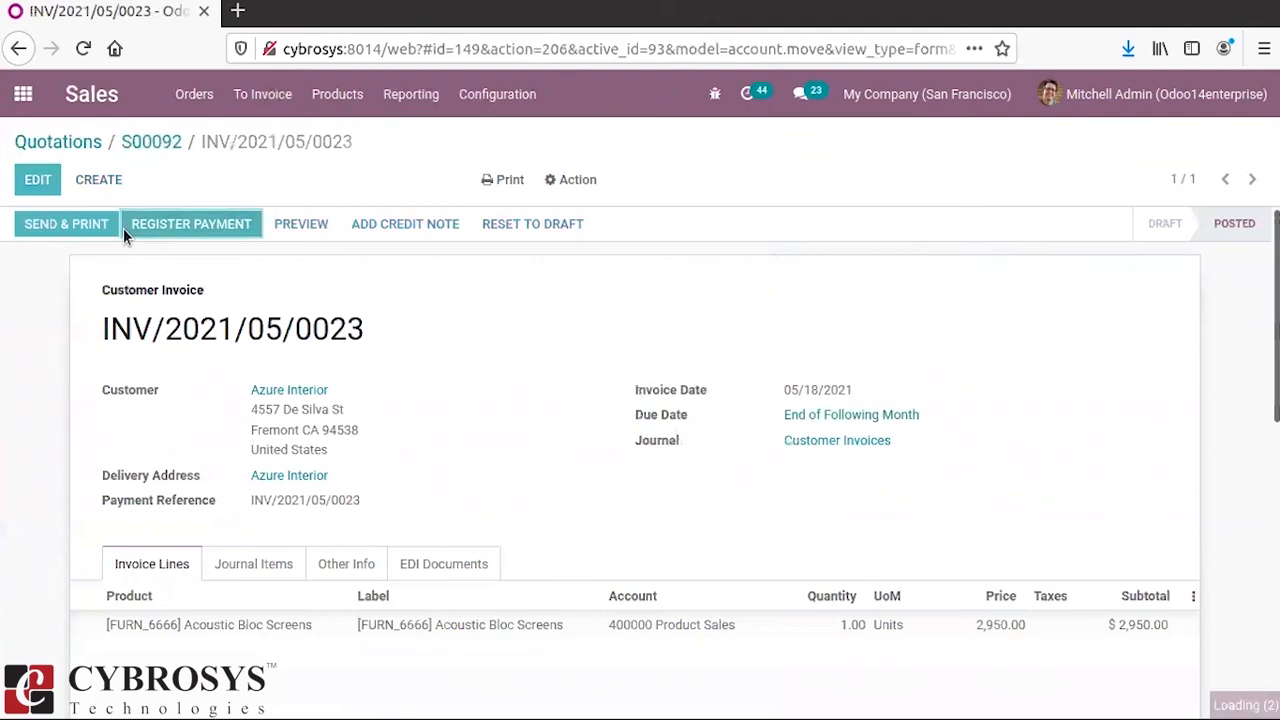
pyautogui.click(274, 345)
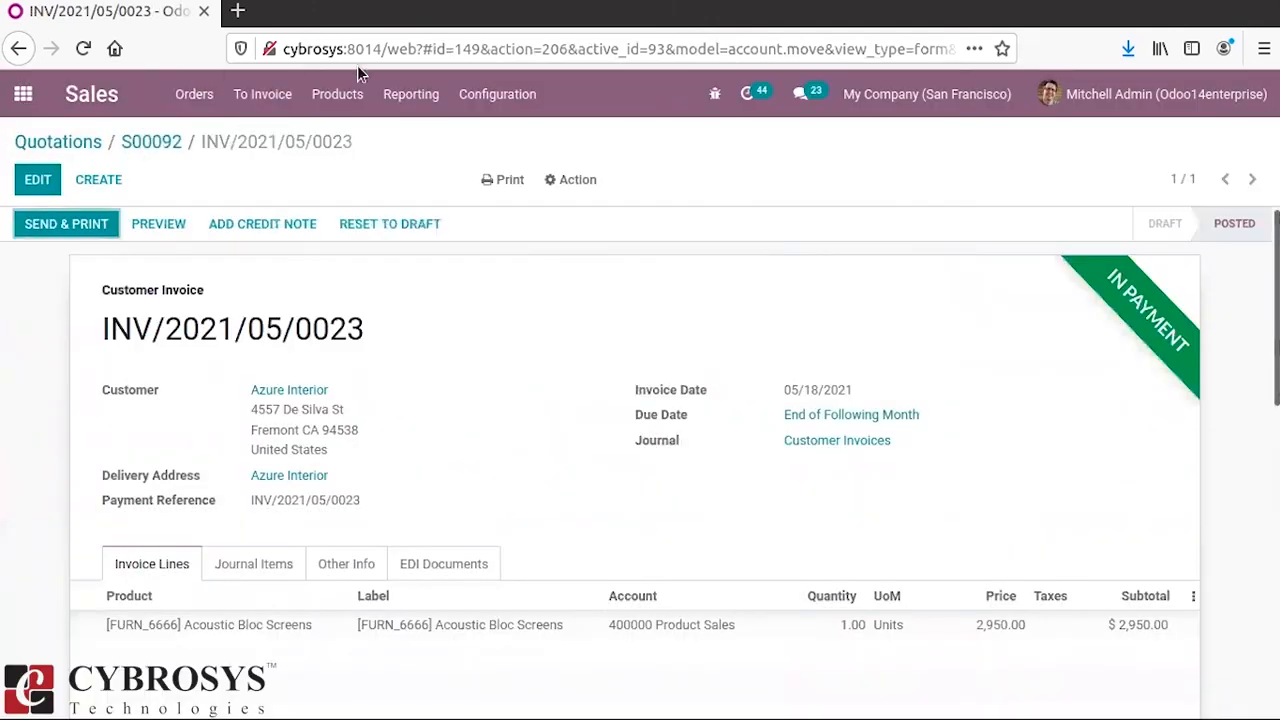
# Switch to the Accounting app and open the Bank and Cash journal to view the customer payment entry.
pyautogui.click(25, 93)
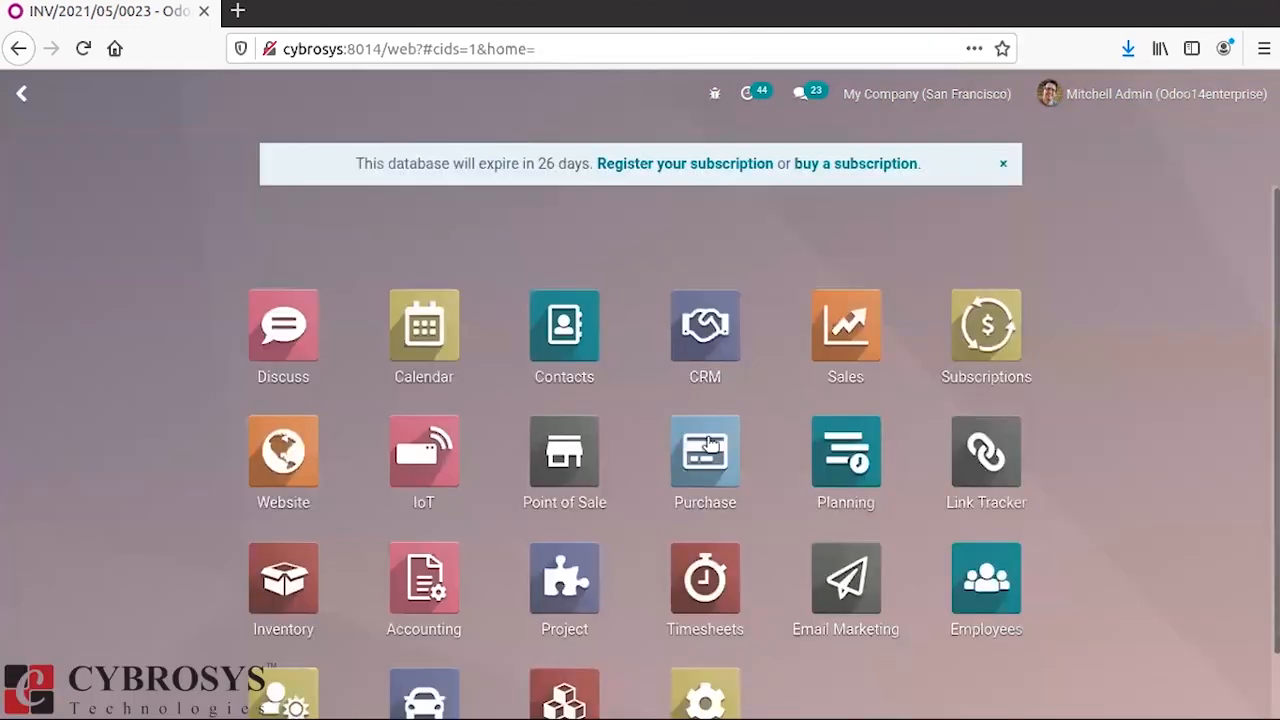
pyautogui.click(424, 580)
pyautogui.click(480, 100)
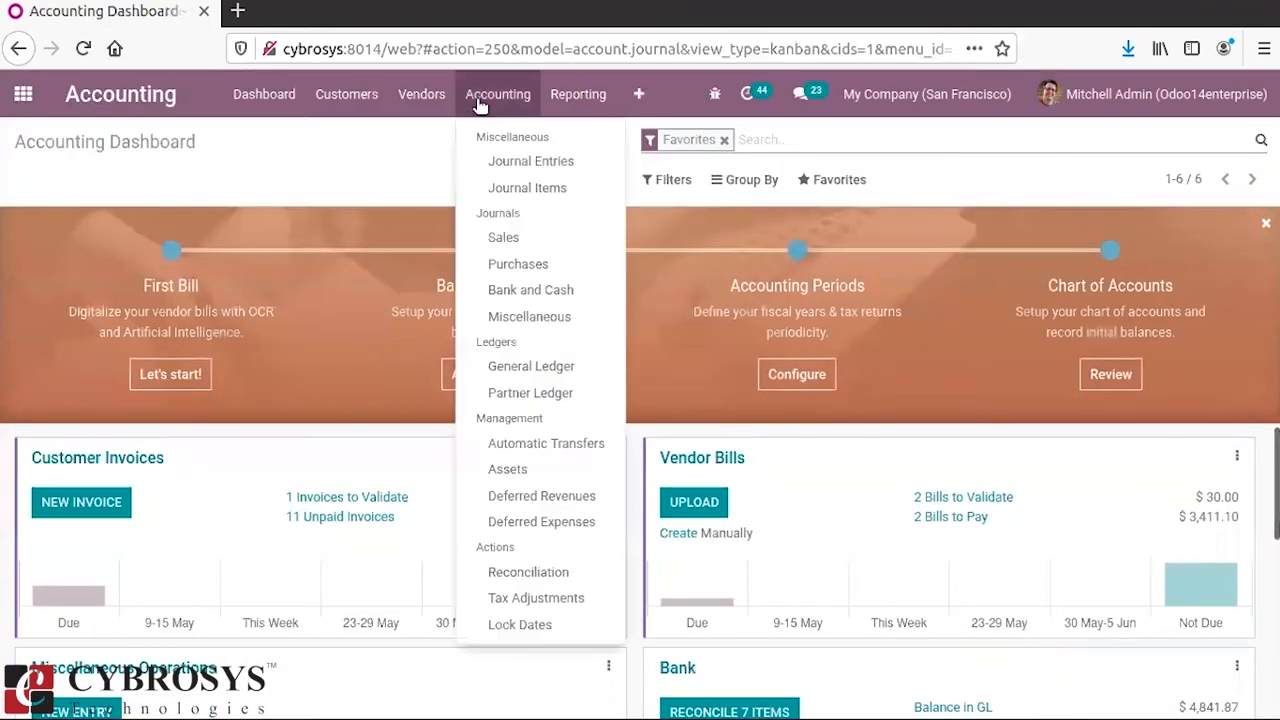
pyautogui.click(482, 98)
pyautogui.click(486, 96)
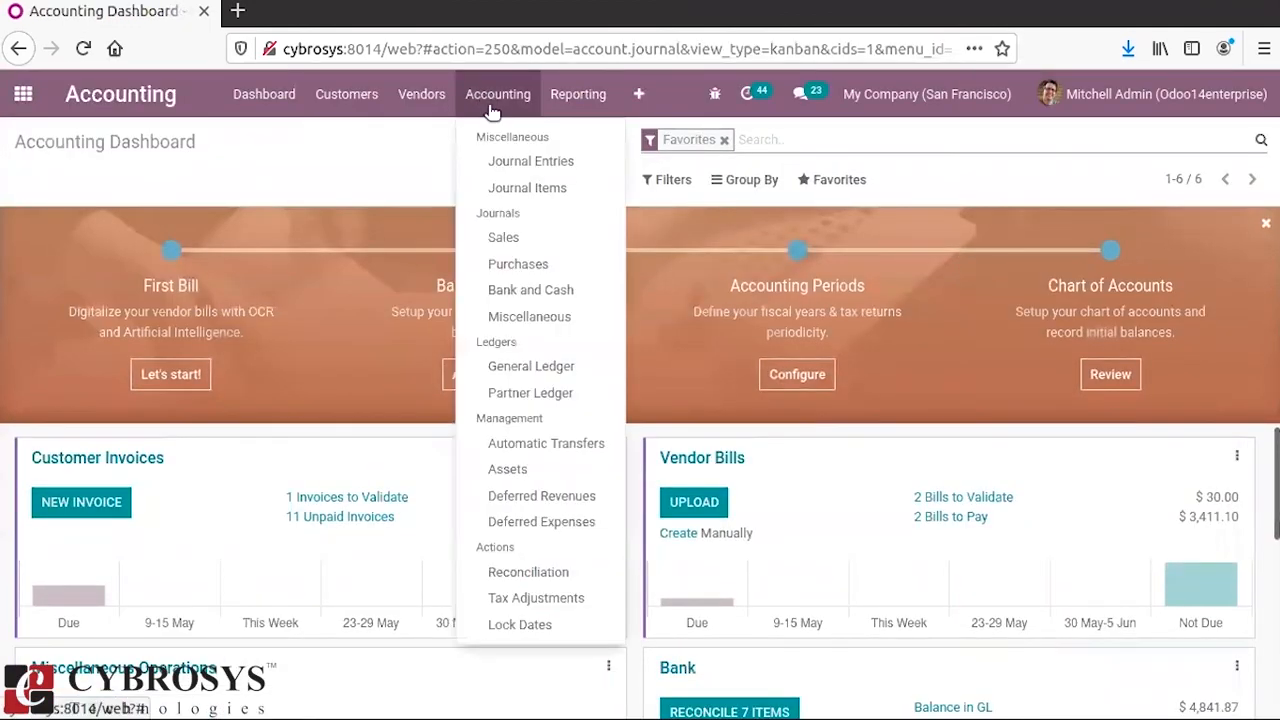
pyautogui.click(531, 291)
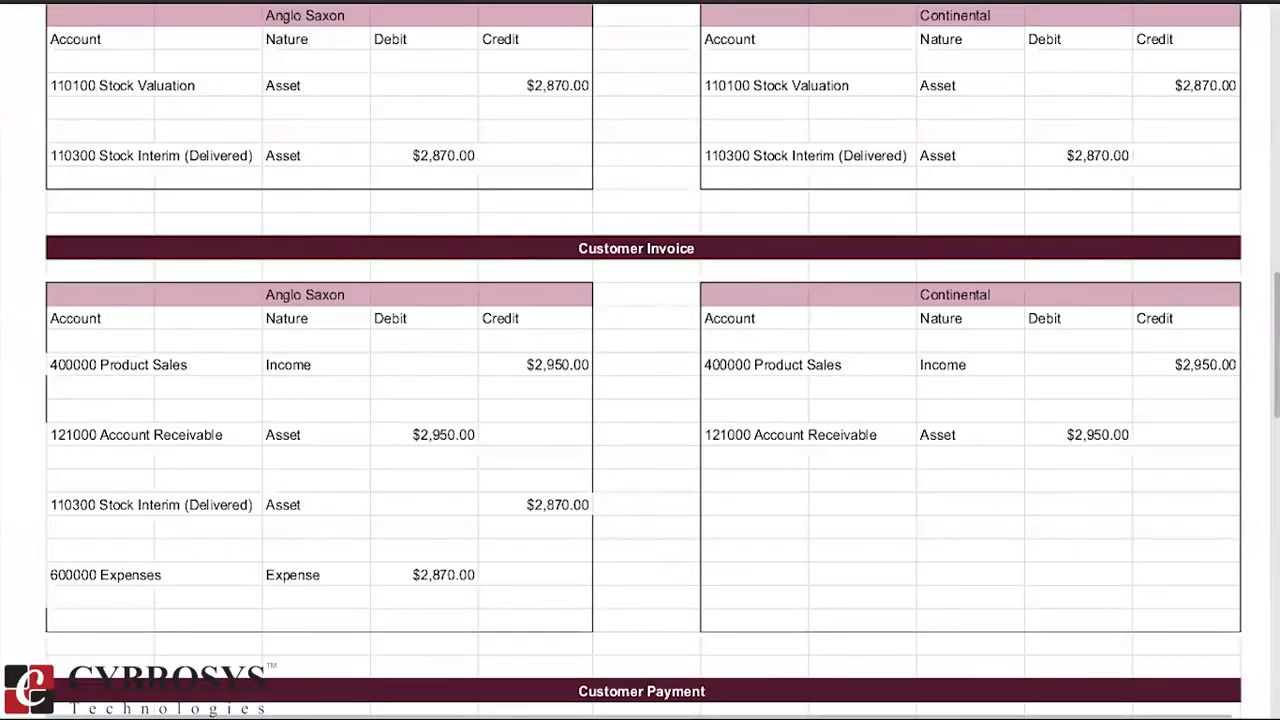
# Review the comparison sheet's Anglo-Saxon and Continental entries from vendor goods reception through customer delivery.
pyautogui.scroll(10, 640, 400)
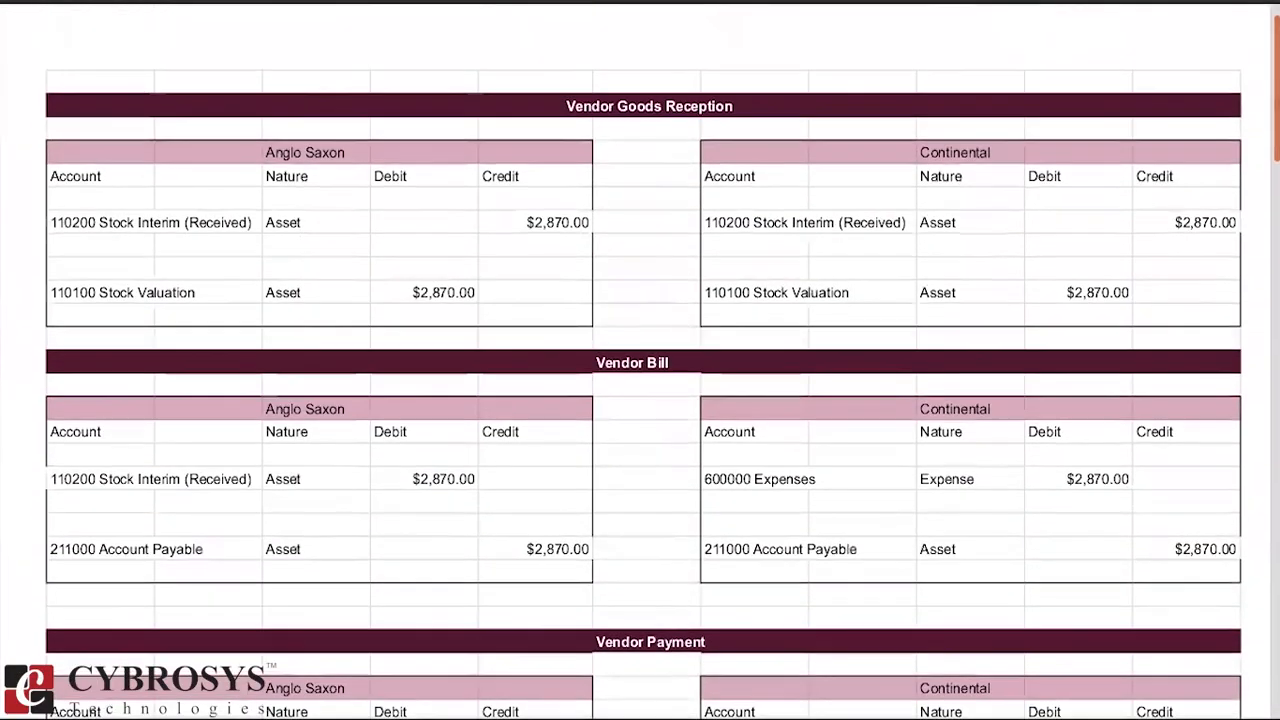
pyautogui.scroll(-1, 640, 400)
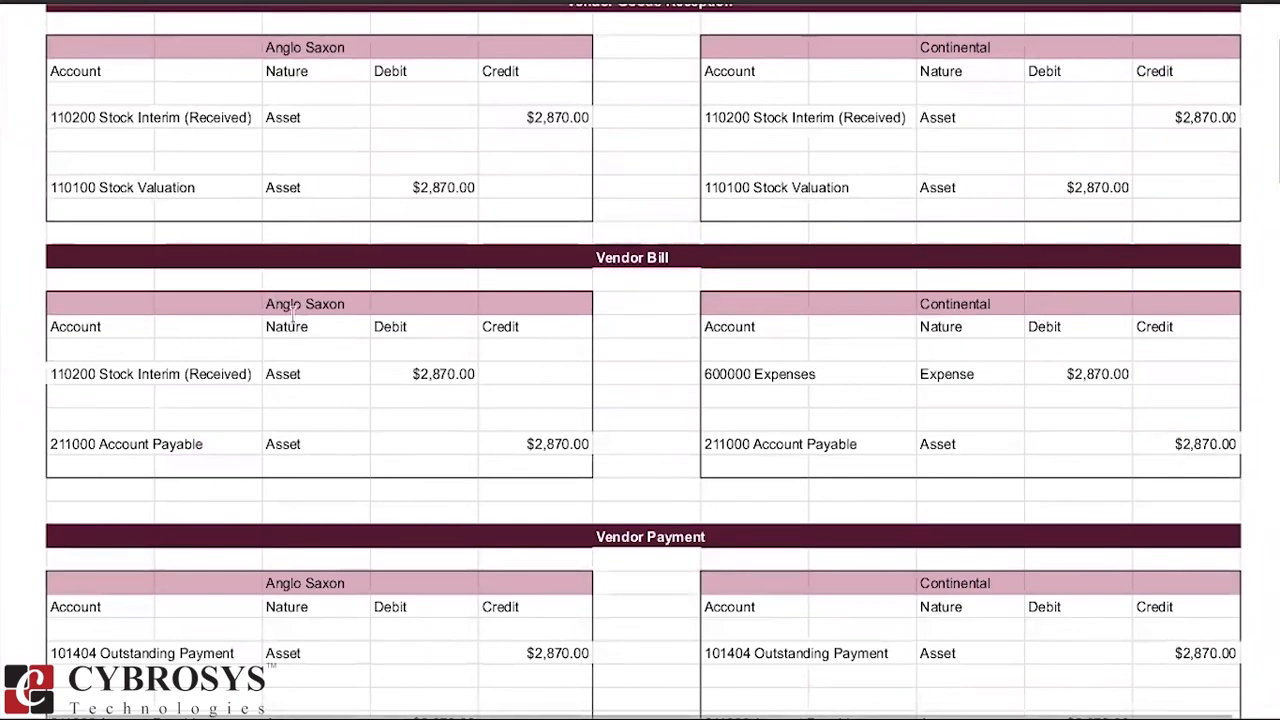
pyautogui.scroll(-7, 640, 360)
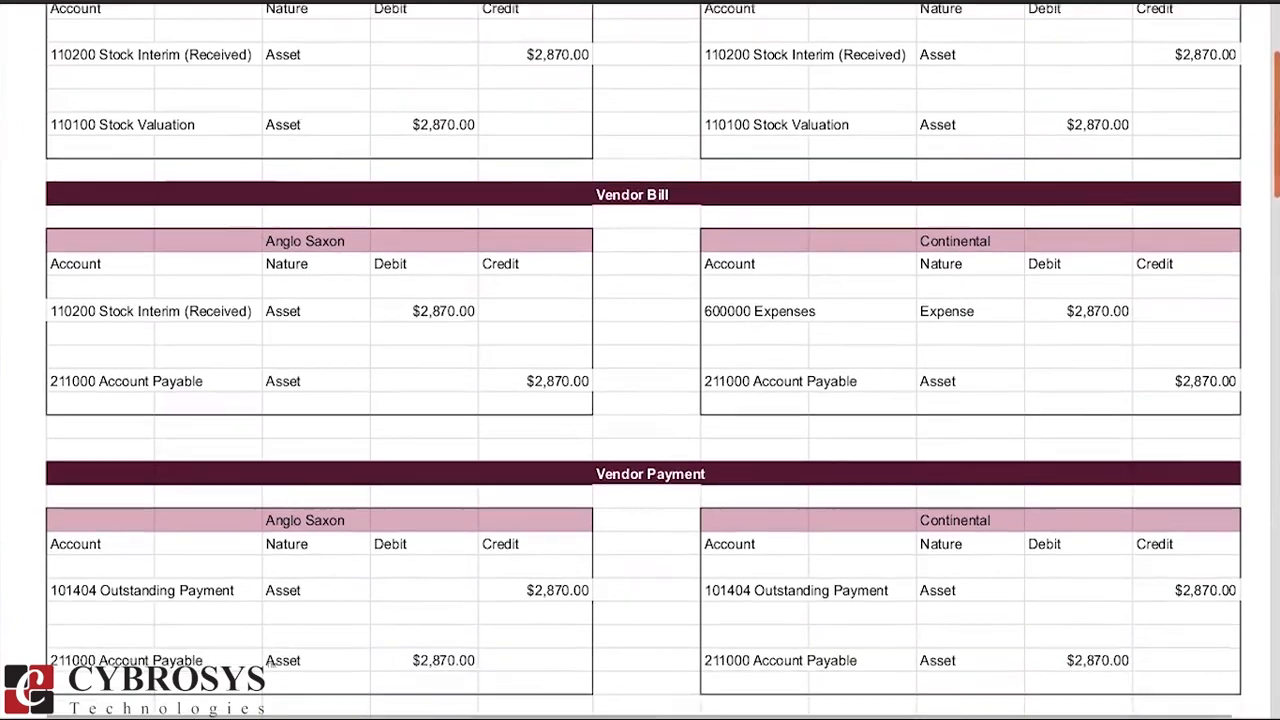
pyautogui.scroll(-6, 640, 360)
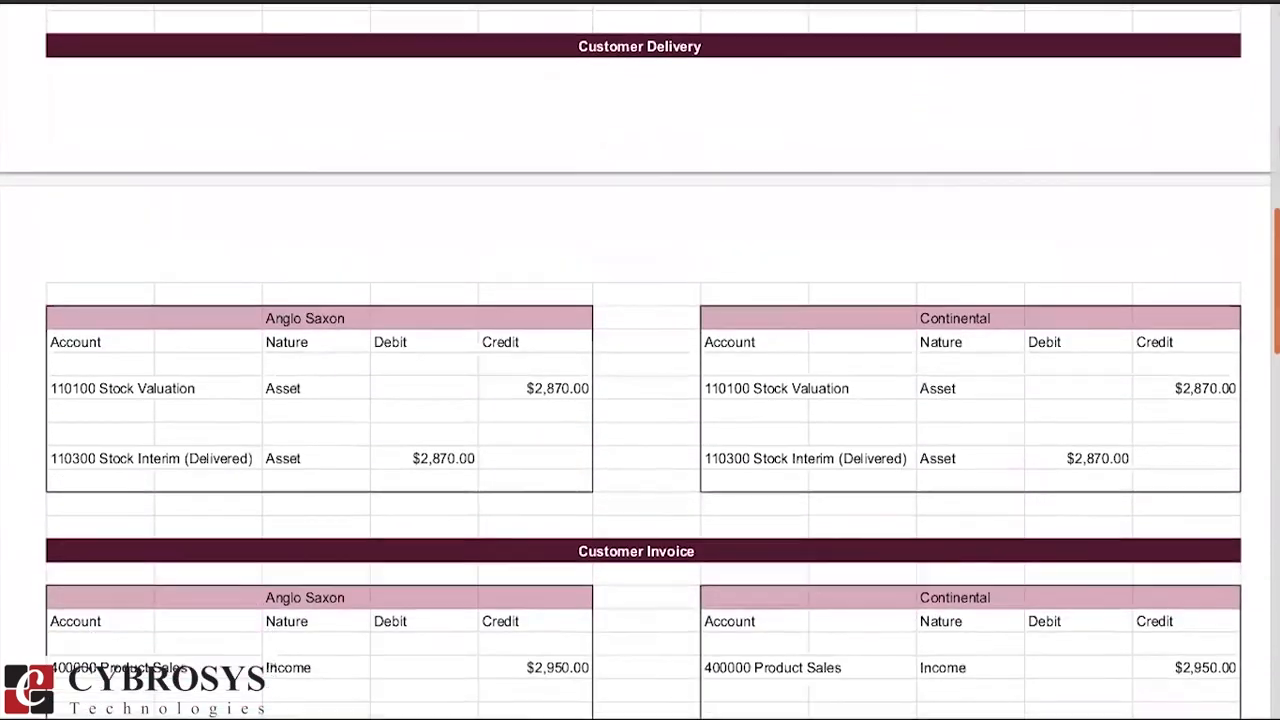